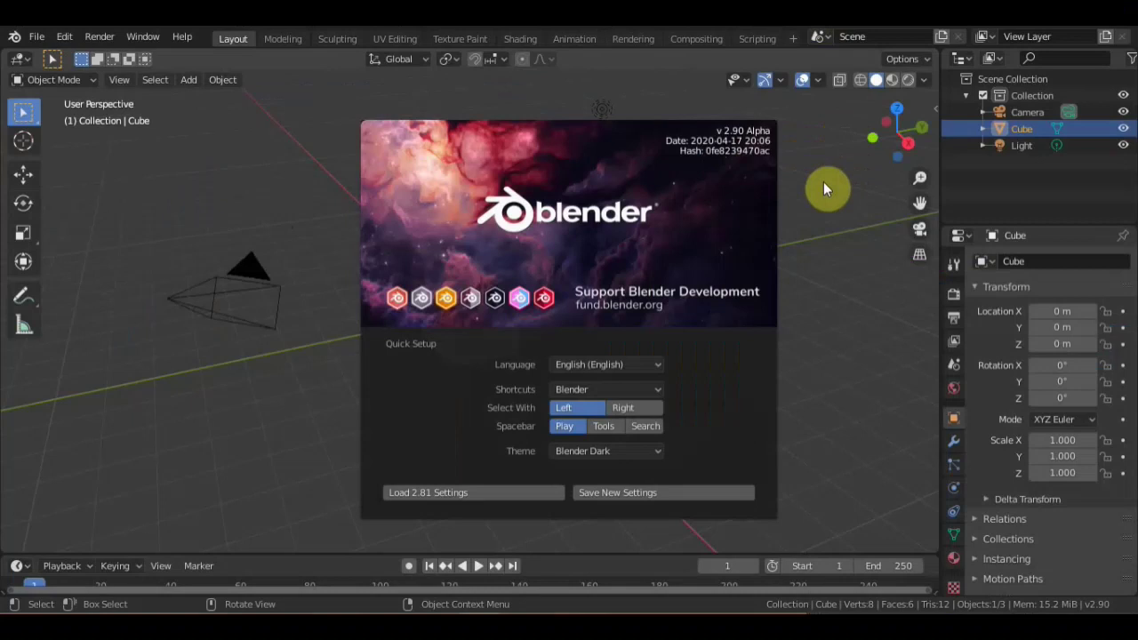
Dismiss the splash screen and orbit and zoom around the default cube scene
click(825, 206)
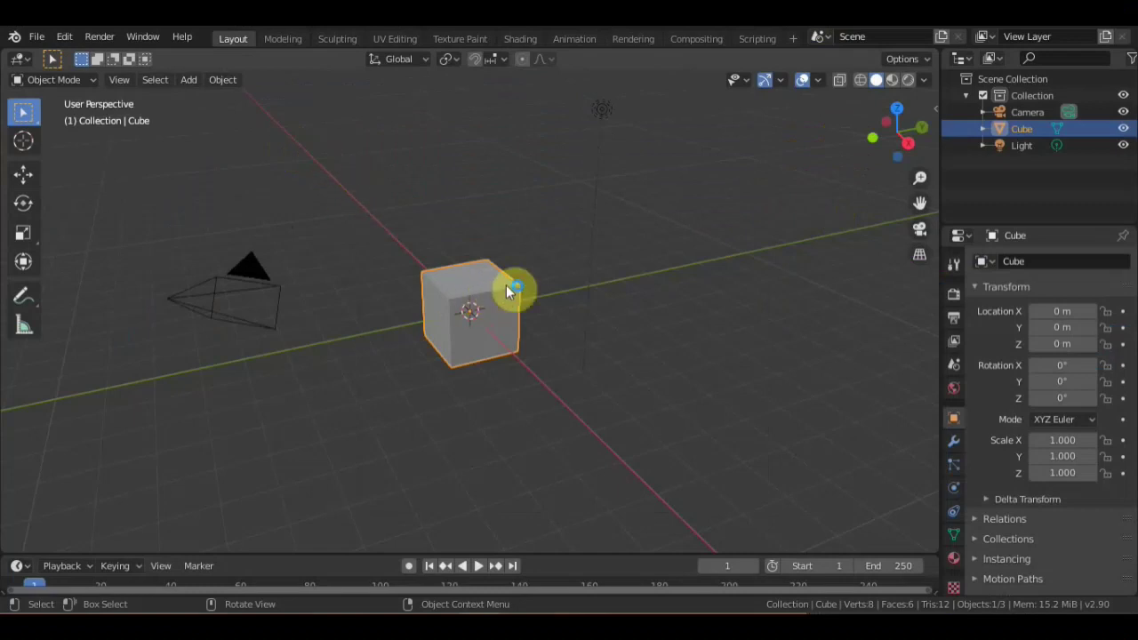
mouse_move(506, 291)
middle_down()
mouse_move(511, 274)
mouse_move(564, 330)
mouse_move(551, 327)
middle_up()
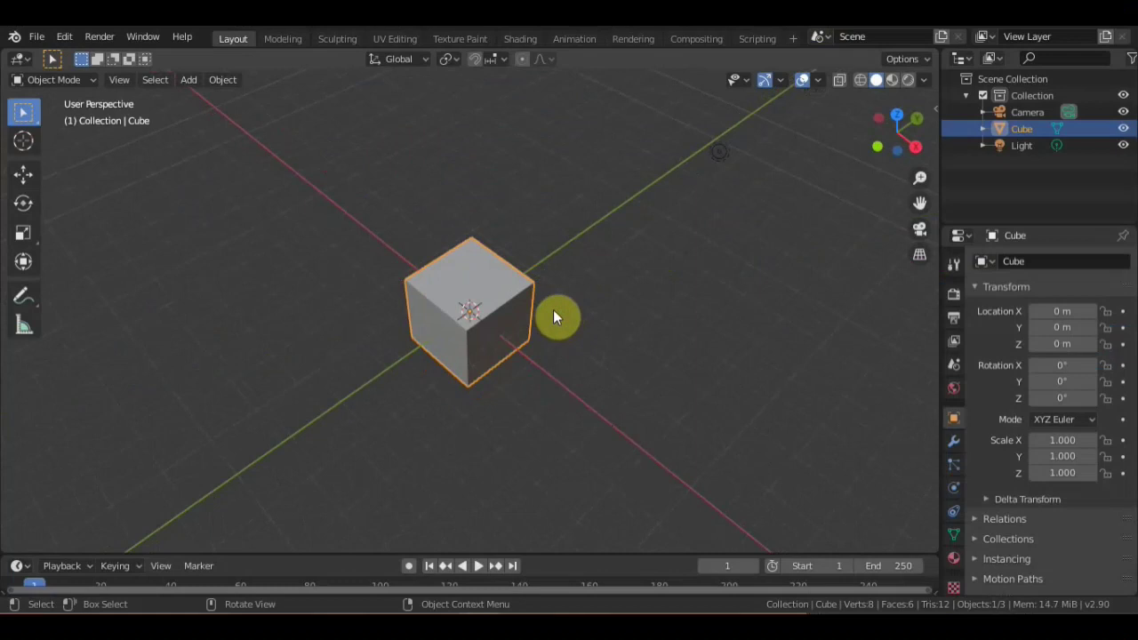
scroll(556, 317, down, 2)
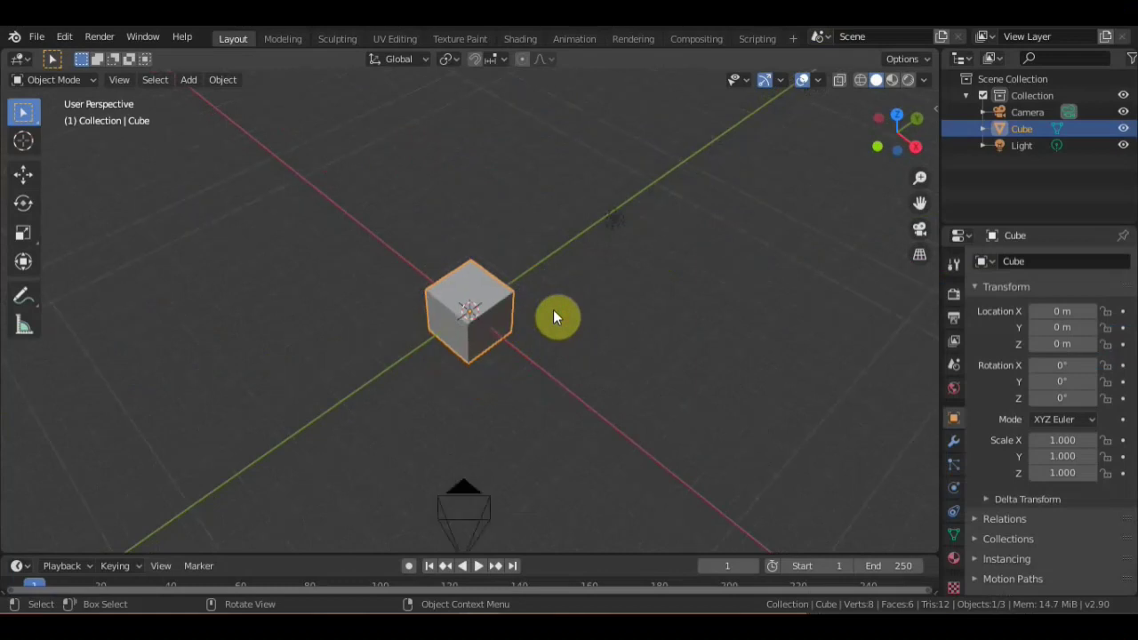
mouse_move(574, 337)
middle_down()
mouse_move(508, 339)
mouse_move(464, 257)
mouse_move(521, 288)
mouse_move(554, 381)
mouse_move(630, 361)
mouse_move(623, 356)
middle_up()
scroll(507, 345, up, 2)
Put the cube into Edit Mode with face select and pick a single face
click(90, 81)
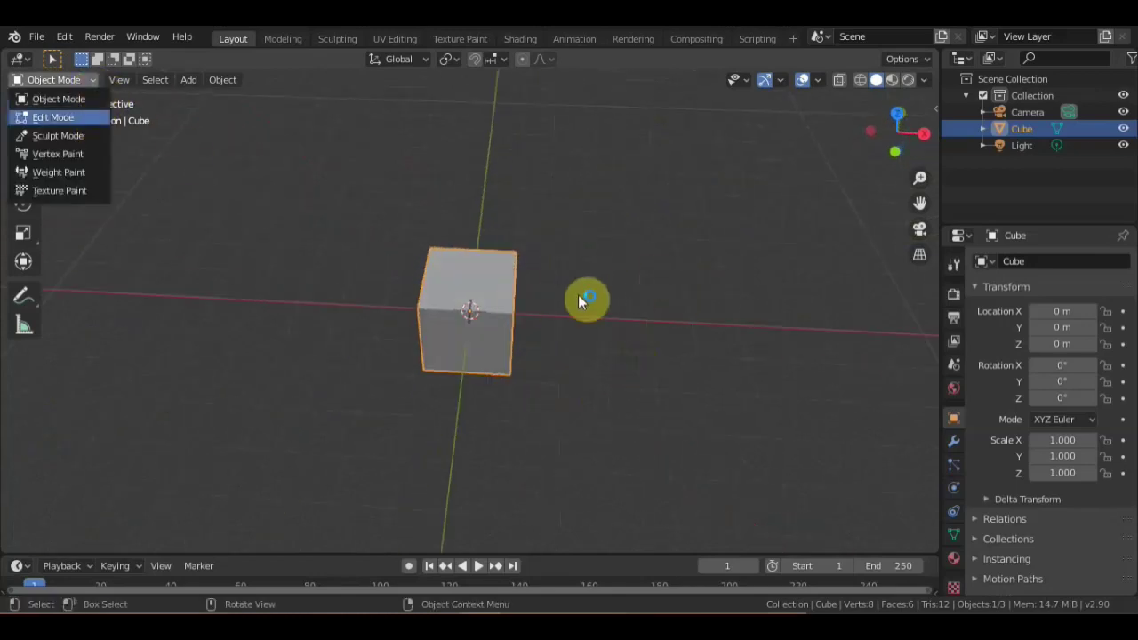
key(Return)
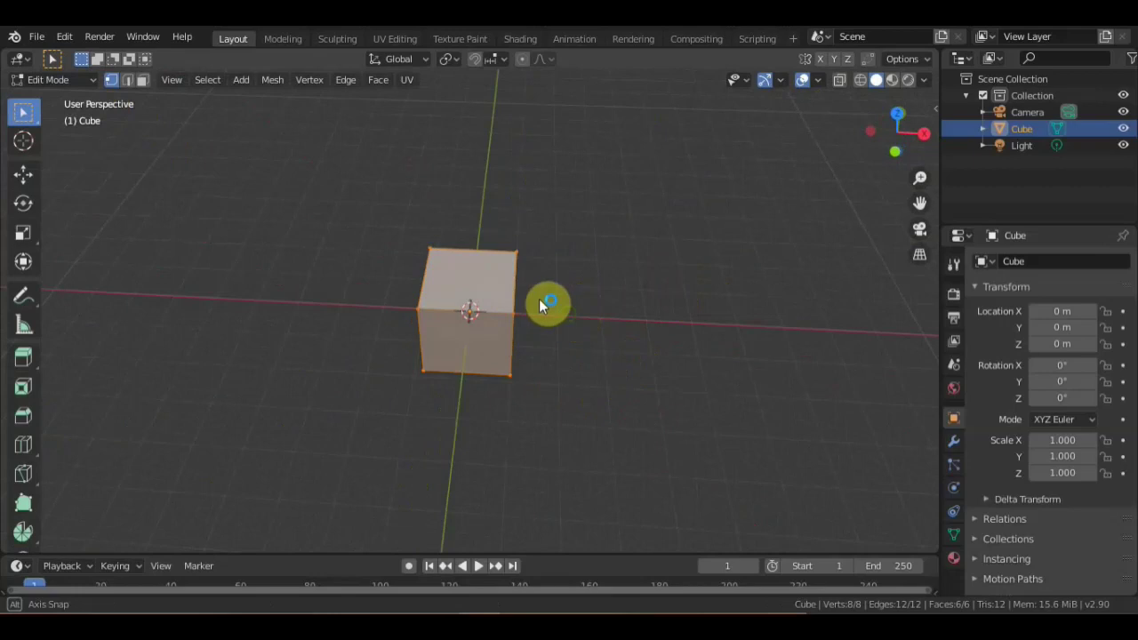
middle_drag(539, 299, 444, 267)
click(141, 79)
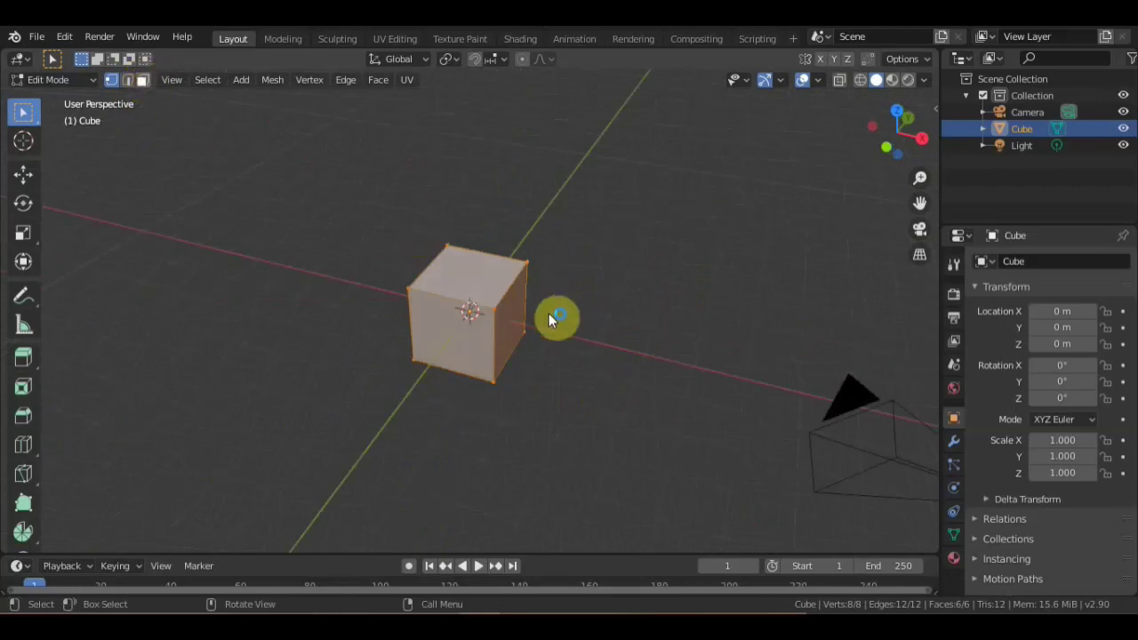
click(462, 341)
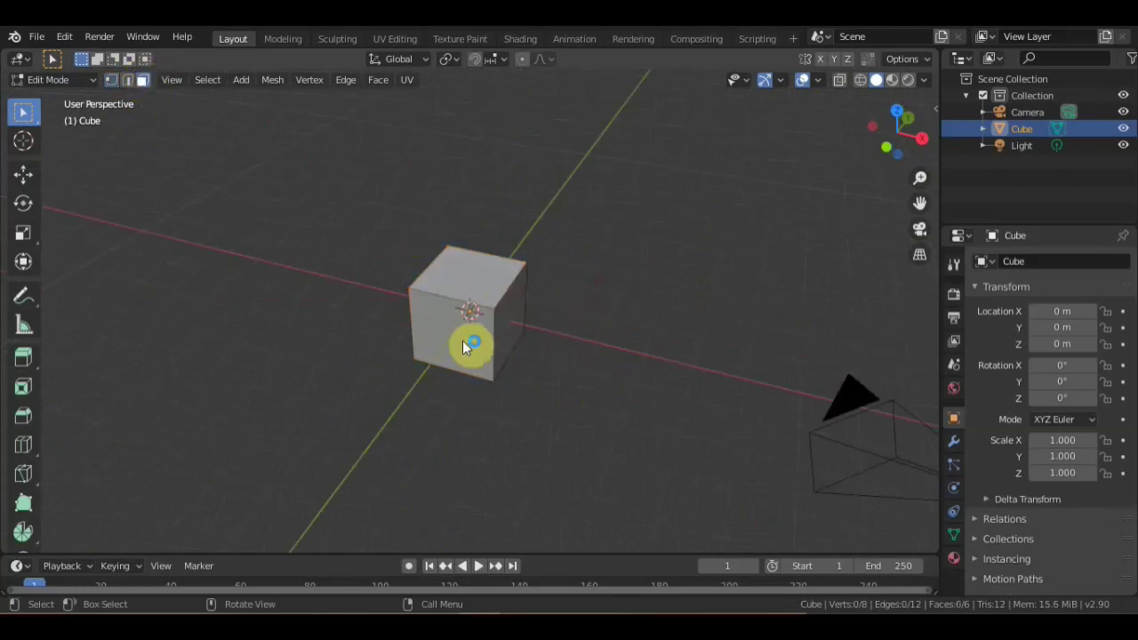
click(514, 315)
Pull the selected face out along X to stretch the cube into a long box
middle_drag(559, 334, 603, 325)
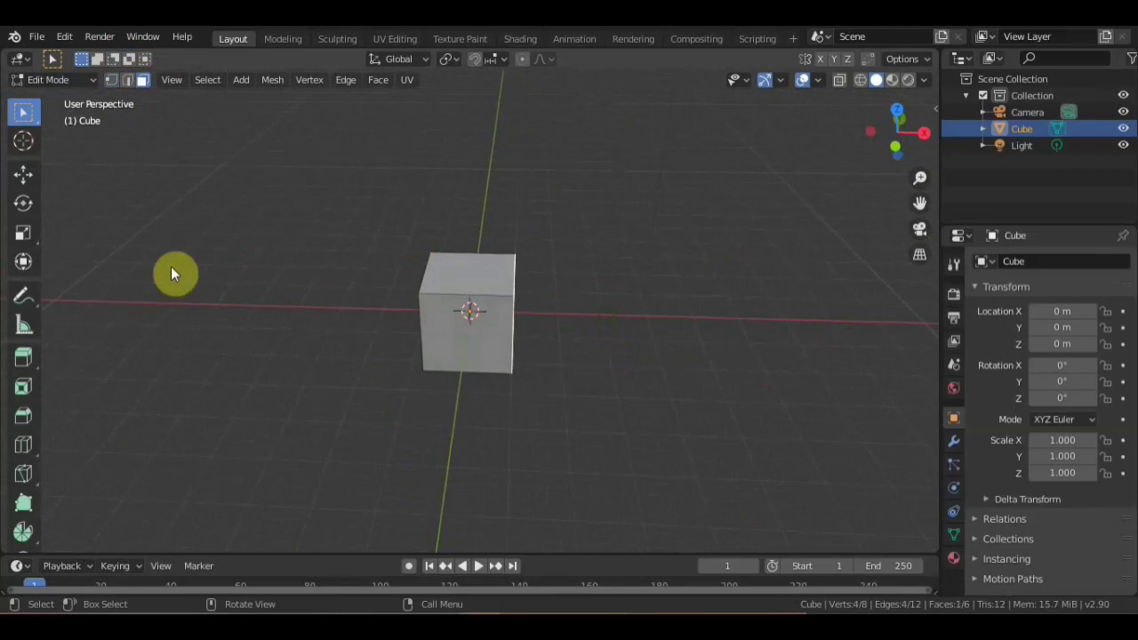
click(23, 173)
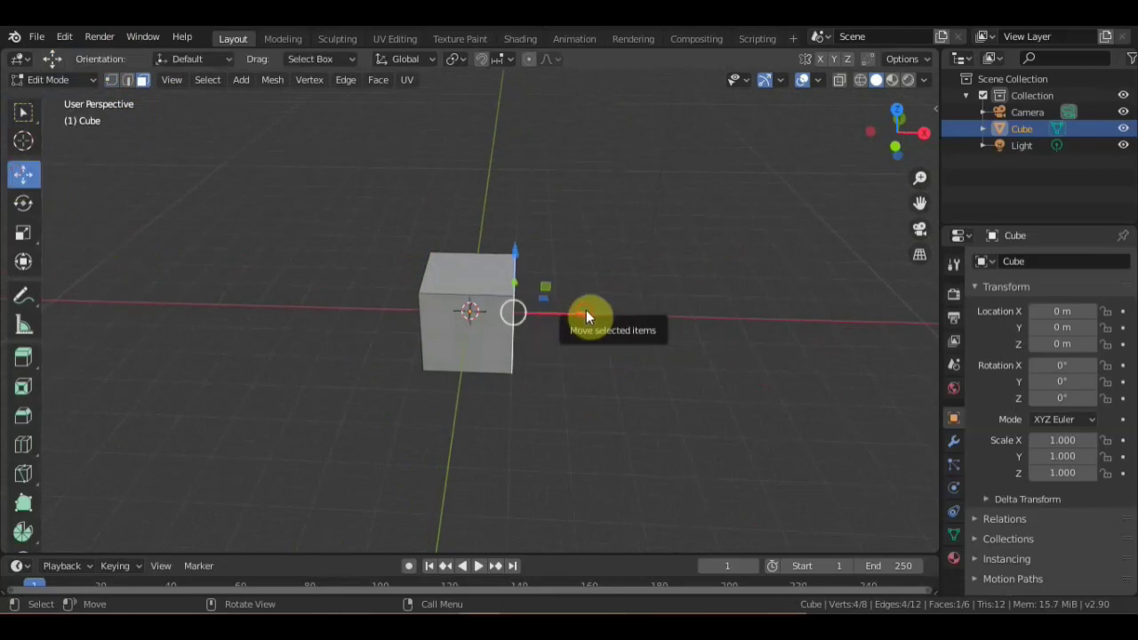
drag(586, 311, 734, 323)
mouse_move(723, 361)
middle_down()
mouse_move(520, 326)
mouse_move(407, 264)
middle_up()
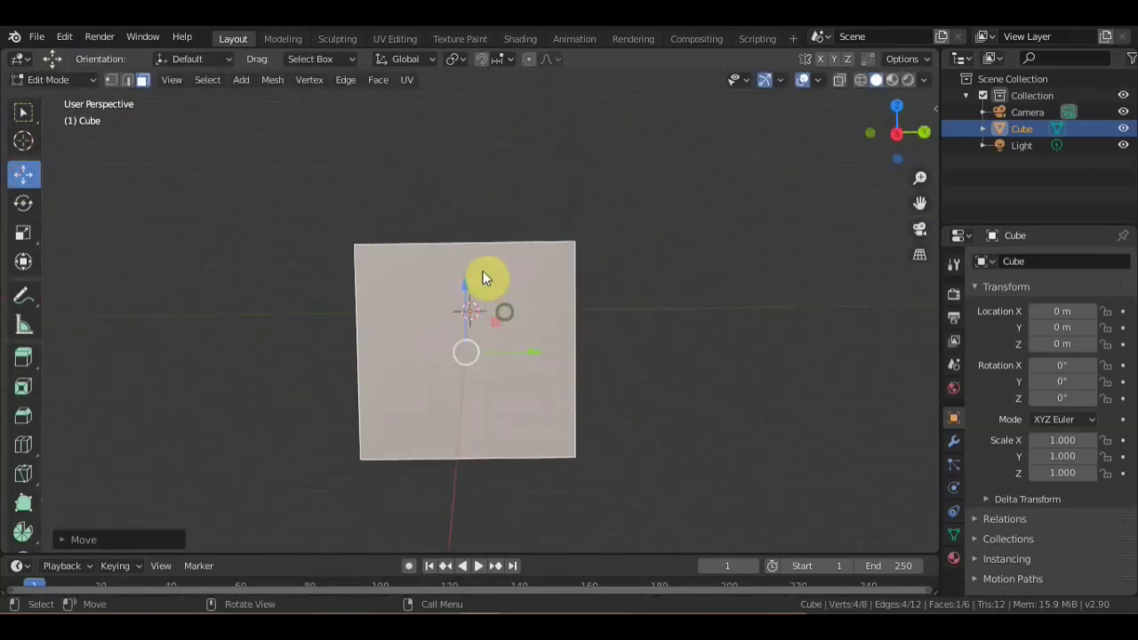
In vertex select mode, select the box's two top corner vertices
click(111, 79)
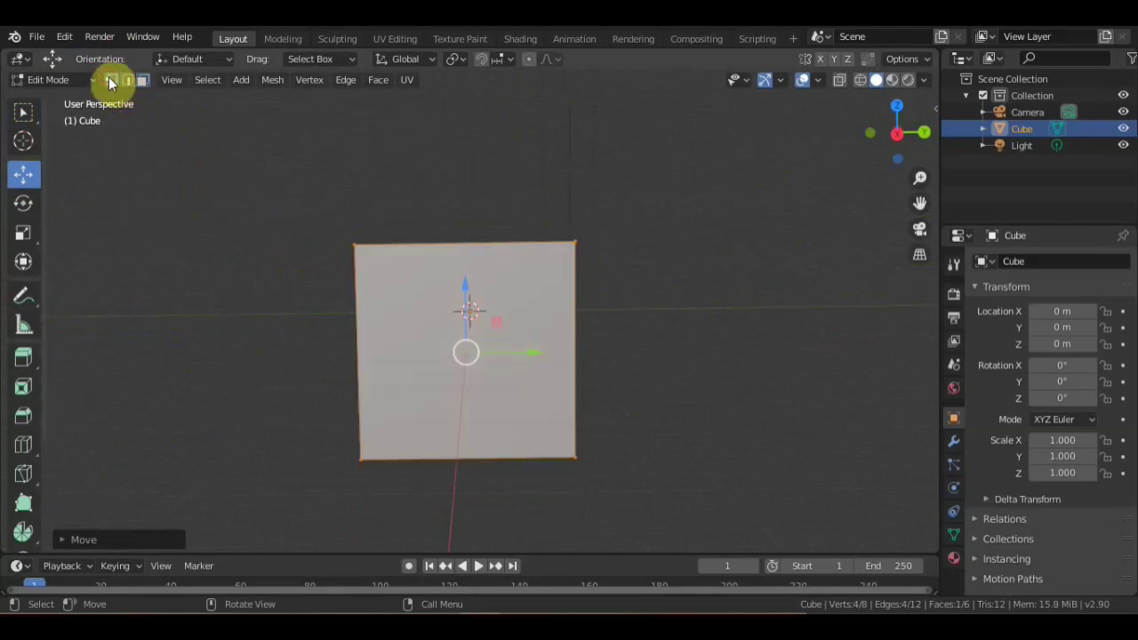
click(354, 246)
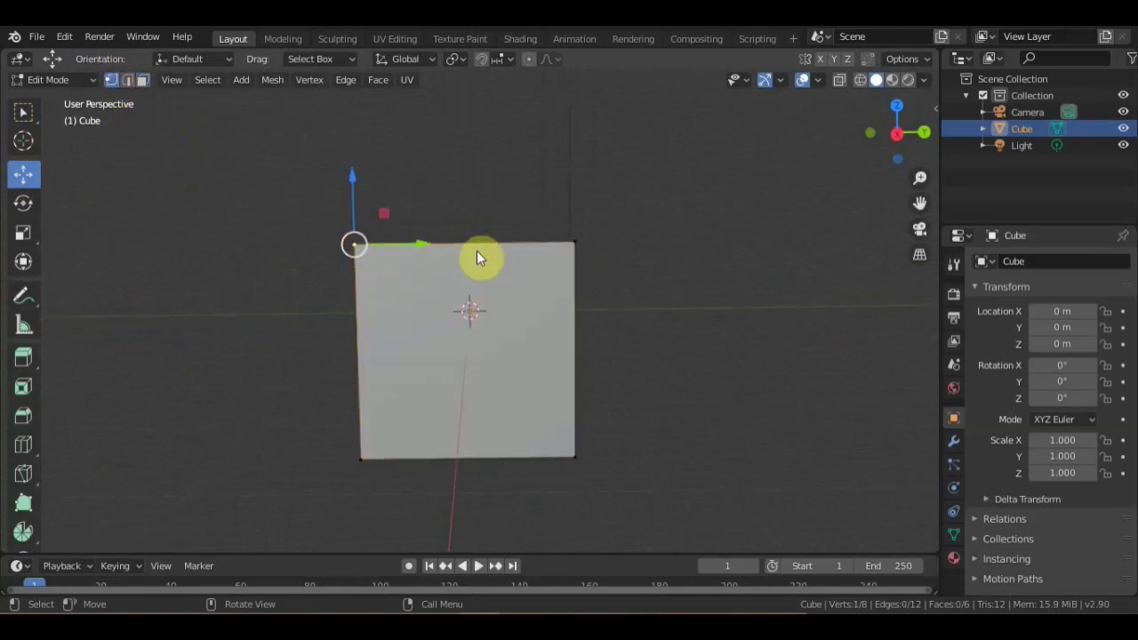
shift+click(576, 240)
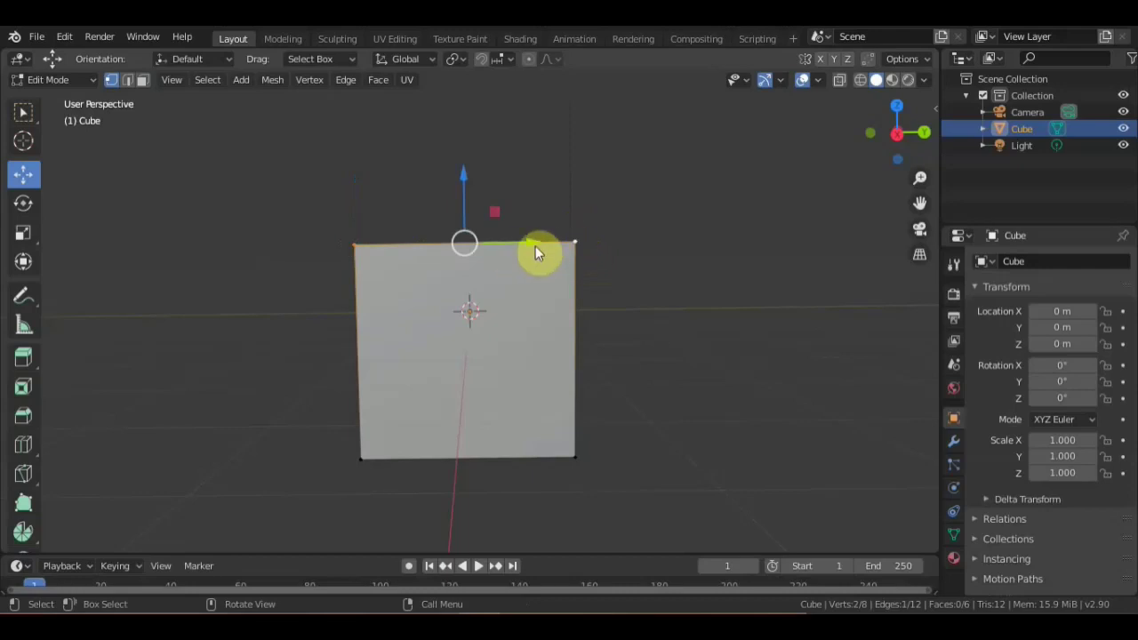
Merge the two top vertices at center, then the two bottom vertices, forming a wedge
right_click(563, 242)
mouse_move(498, 518)
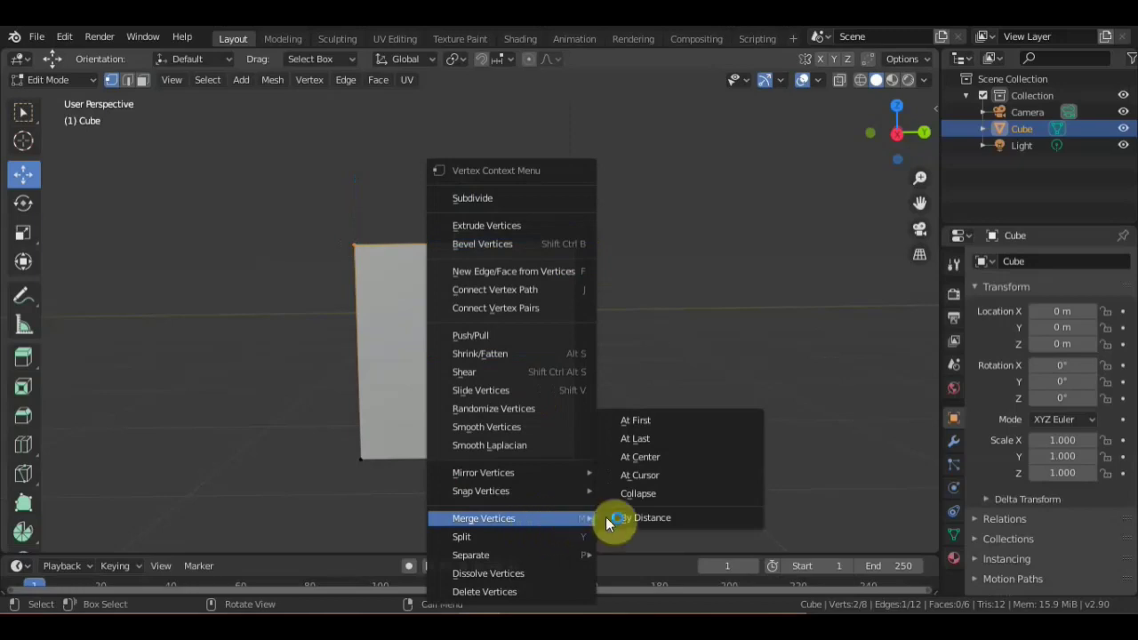
click(652, 458)
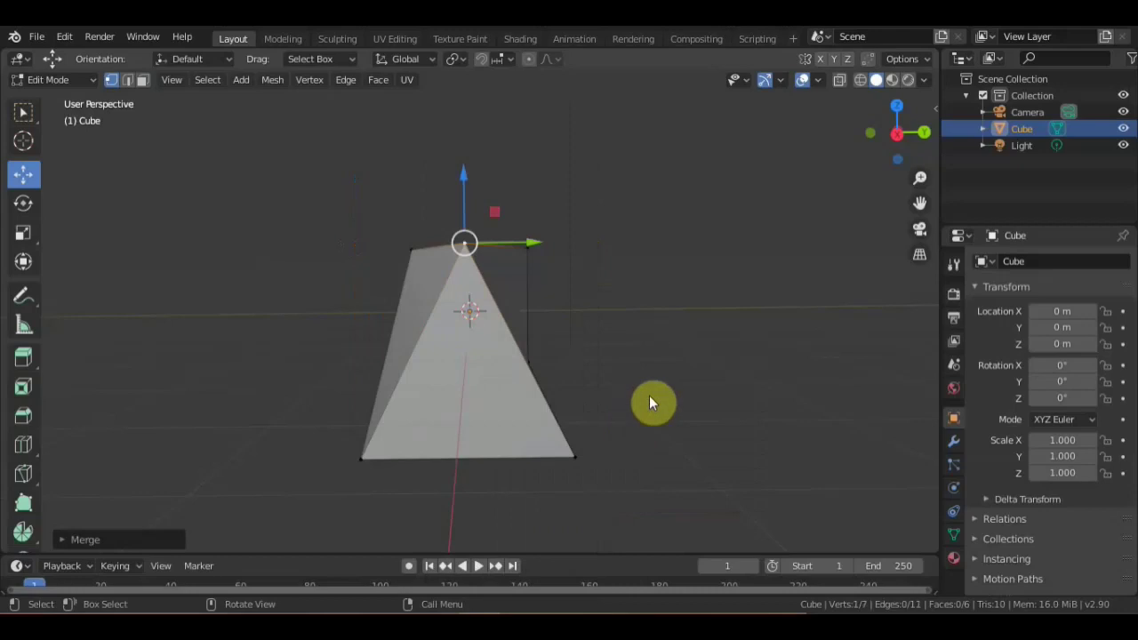
click(365, 457)
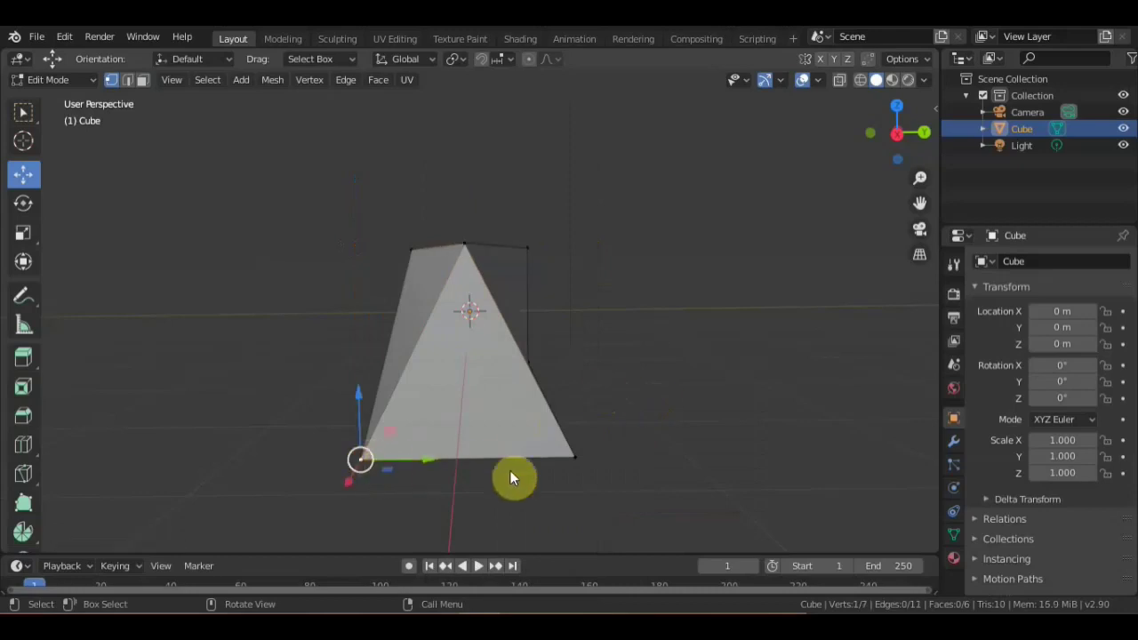
shift+click(574, 455)
right_click(574, 458)
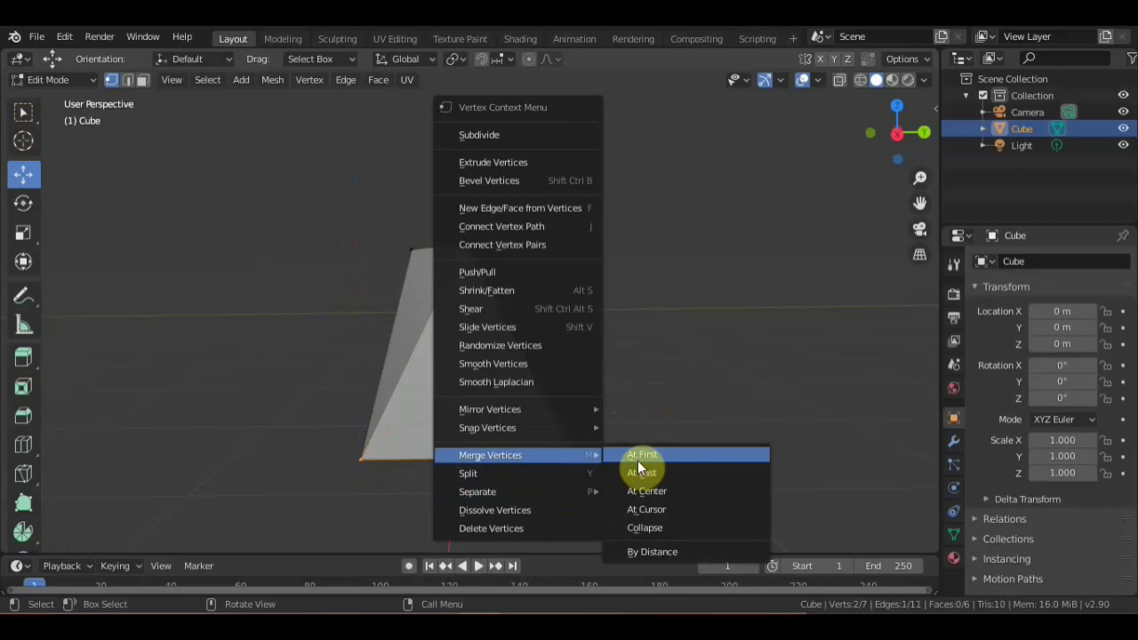
click(669, 490)
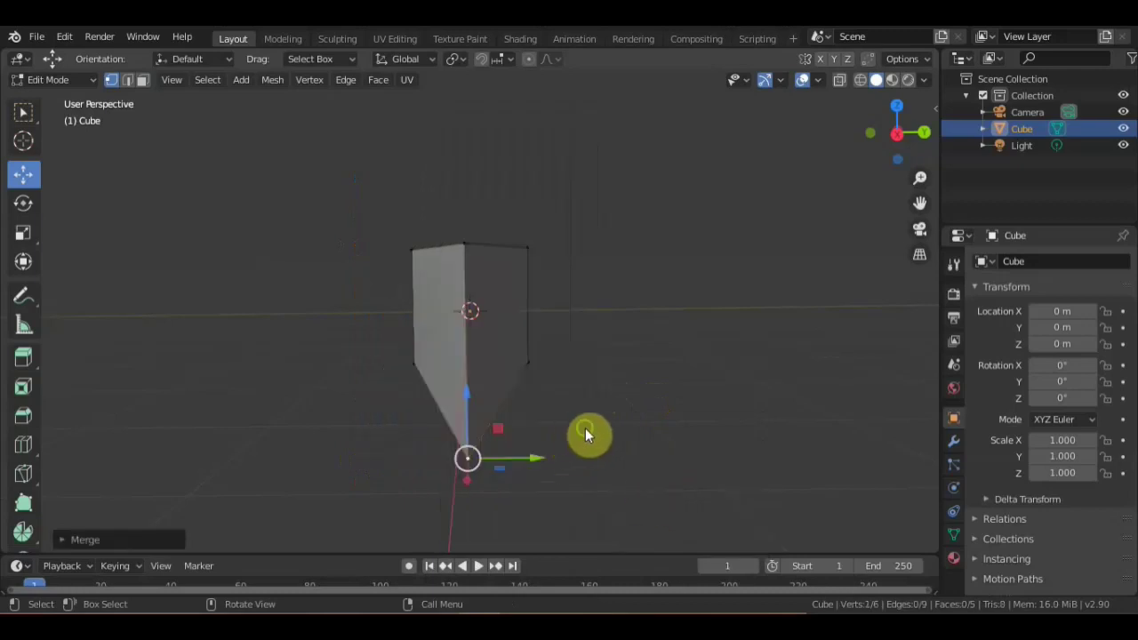
mouse_move(585, 430)
middle_down()
mouse_move(656, 498)
mouse_move(656, 460)
mouse_move(681, 489)
mouse_move(682, 432)
mouse_move(632, 466)
mouse_move(667, 349)
mouse_move(593, 368)
middle_up()
Select the whole mesh and bevel all edges with several segments
key(a)
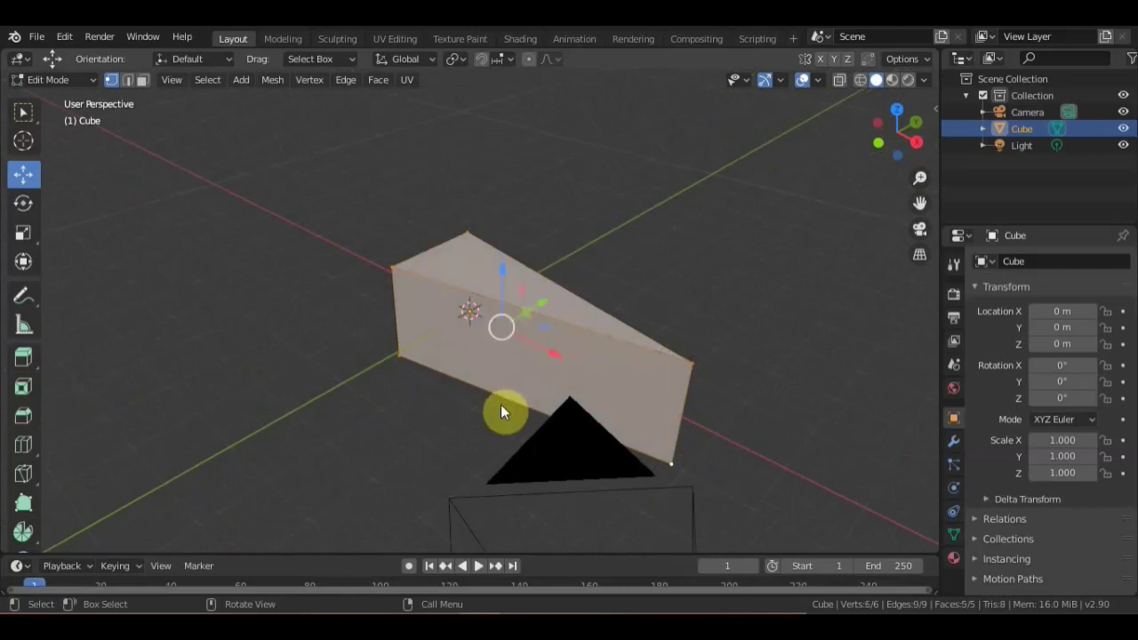
middle_drag(539, 382, 519, 383)
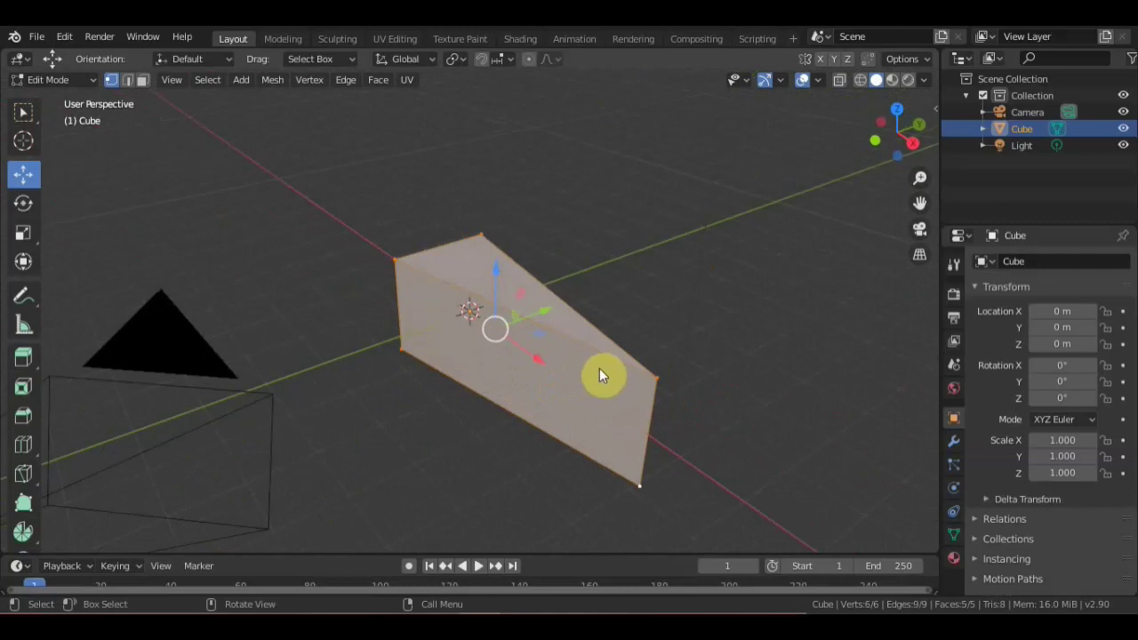
key(ctrl)
key(ctrl+b)
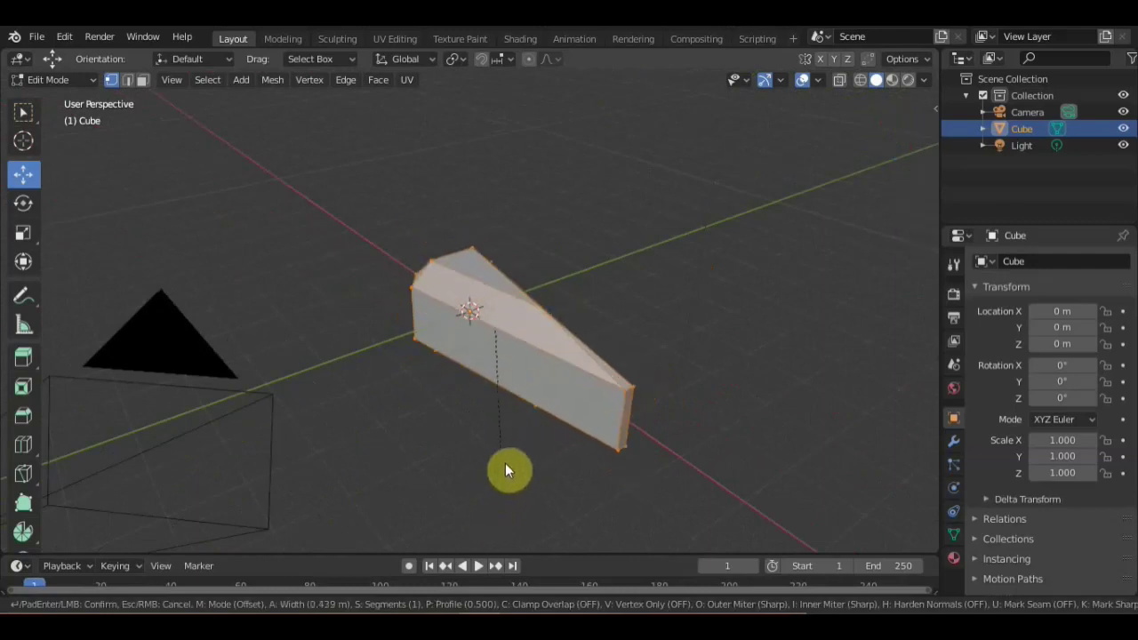
scroll(514, 454, up, 2)
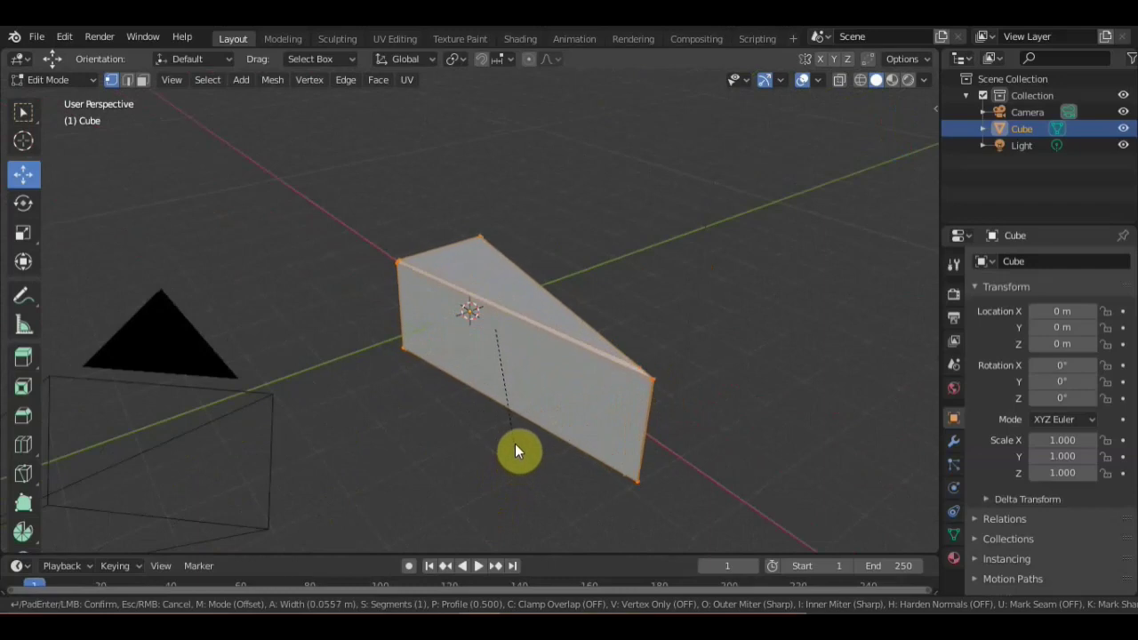
scroll(515, 444, up, 1)
scroll(512, 447, up, 1)
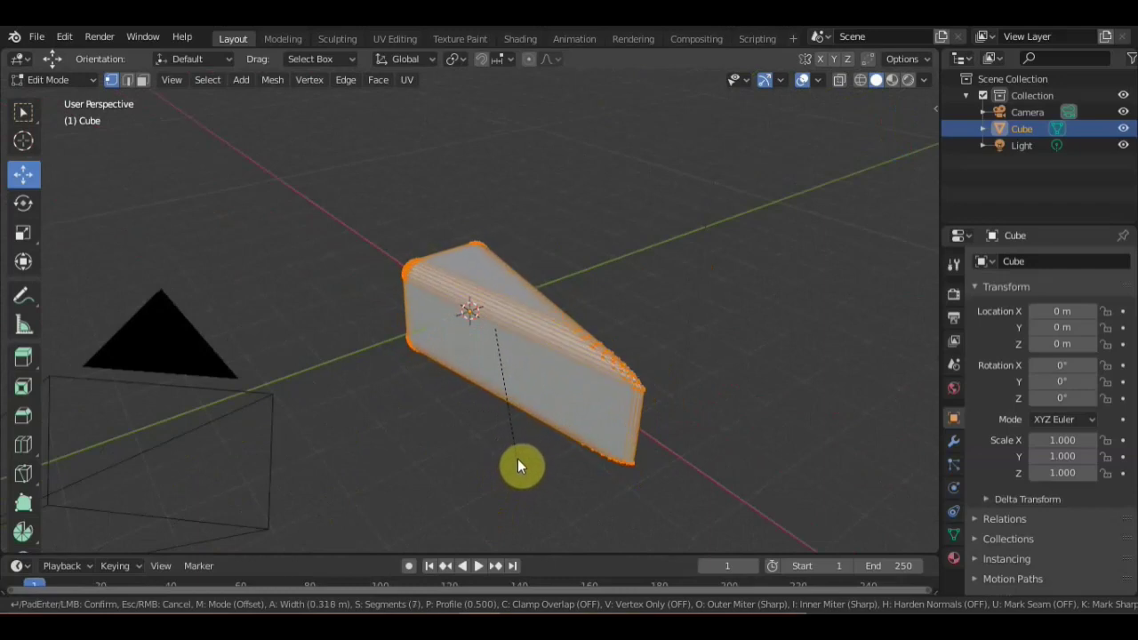
click(520, 455)
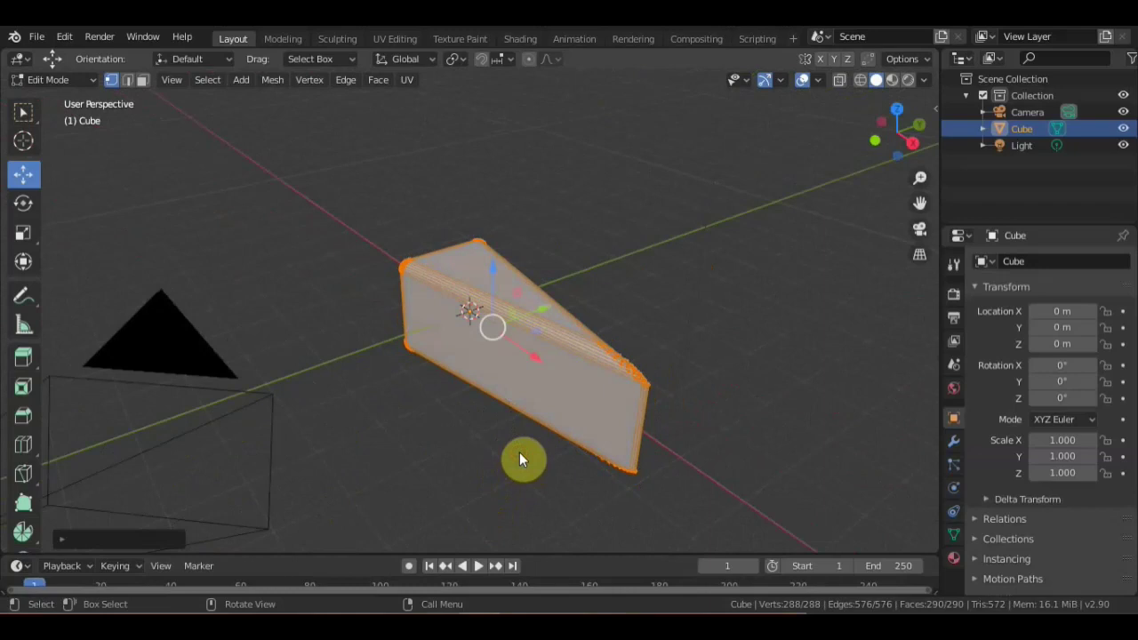
Inspect the rounded wedge and head back toward Object Mode
scroll(619, 366, up, 5)
scroll(613, 375, down, 3)
scroll(612, 376, down, 3)
mouse_move(612, 376)
middle_down()
mouse_move(574, 390)
mouse_move(459, 188)
middle_up()
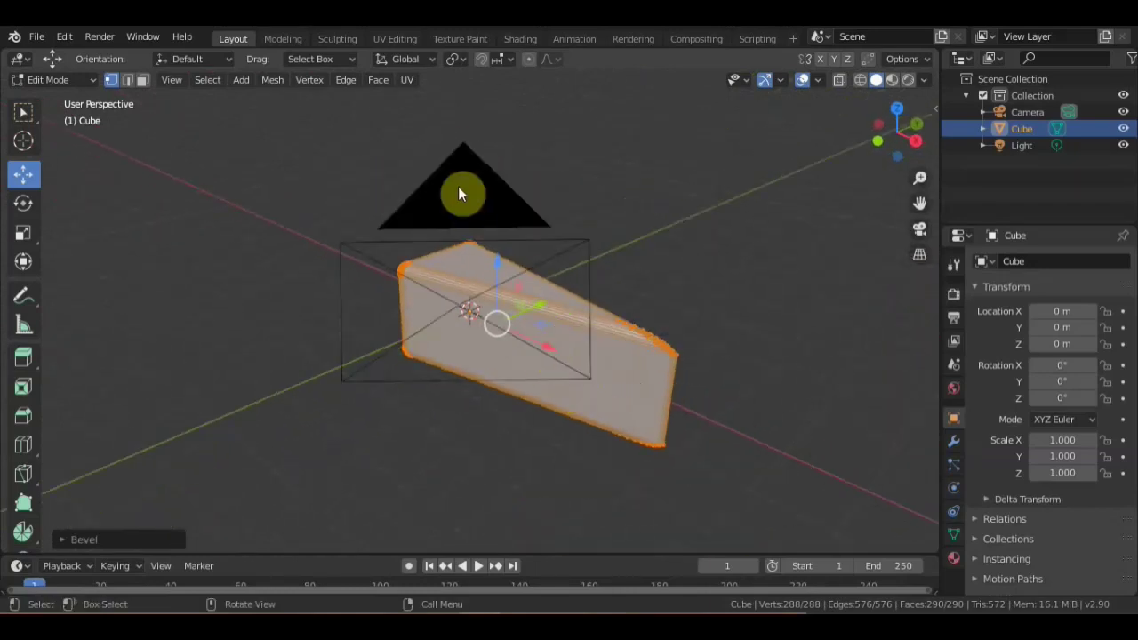
click(85, 82)
Return to Object Mode, hide the camera, and add a UV sphere
click(82, 95)
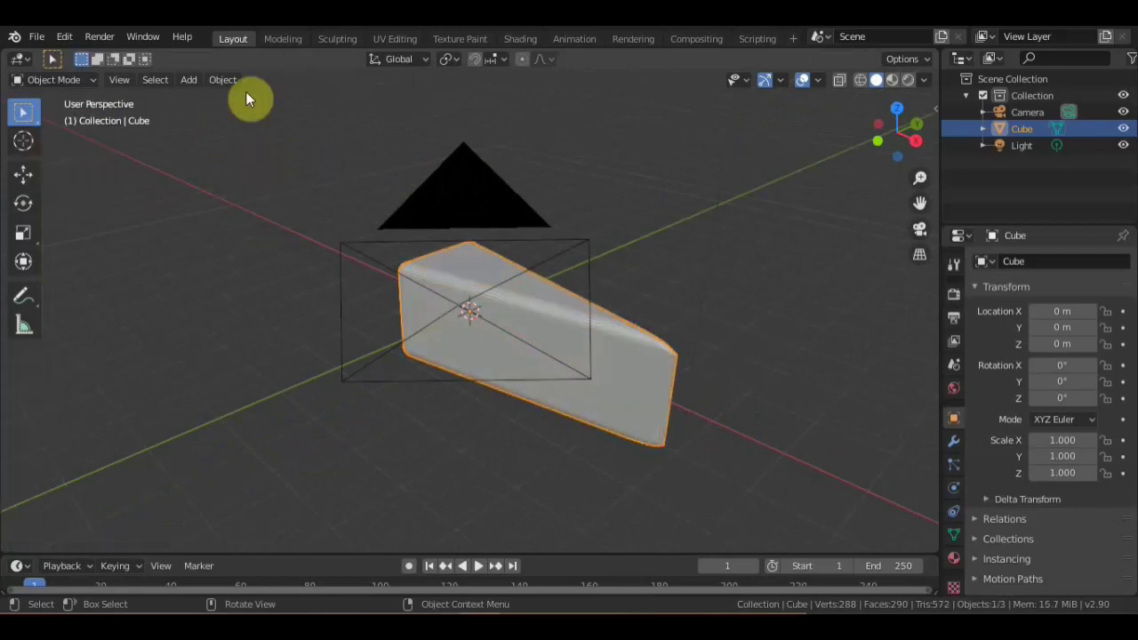
click(1124, 114)
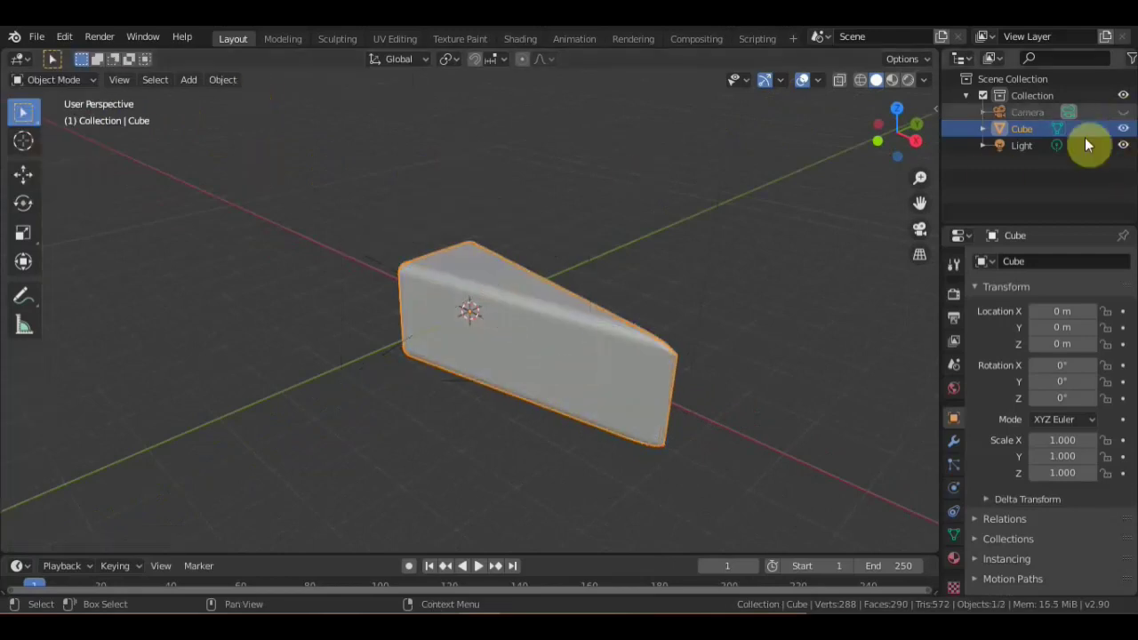
click(189, 80)
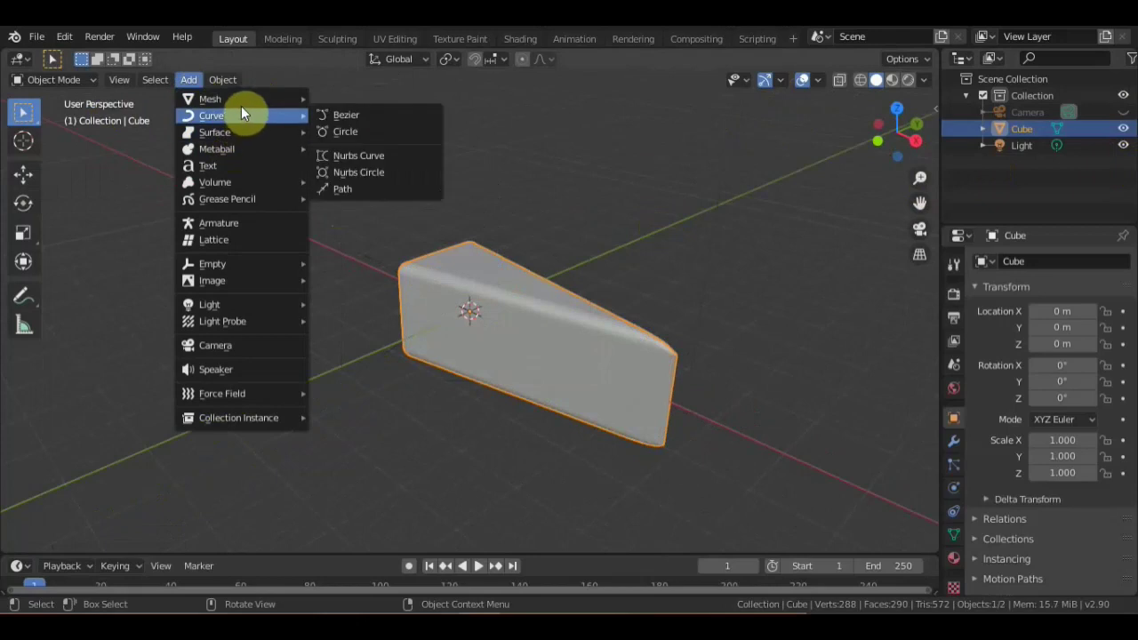
mouse_move(210, 99)
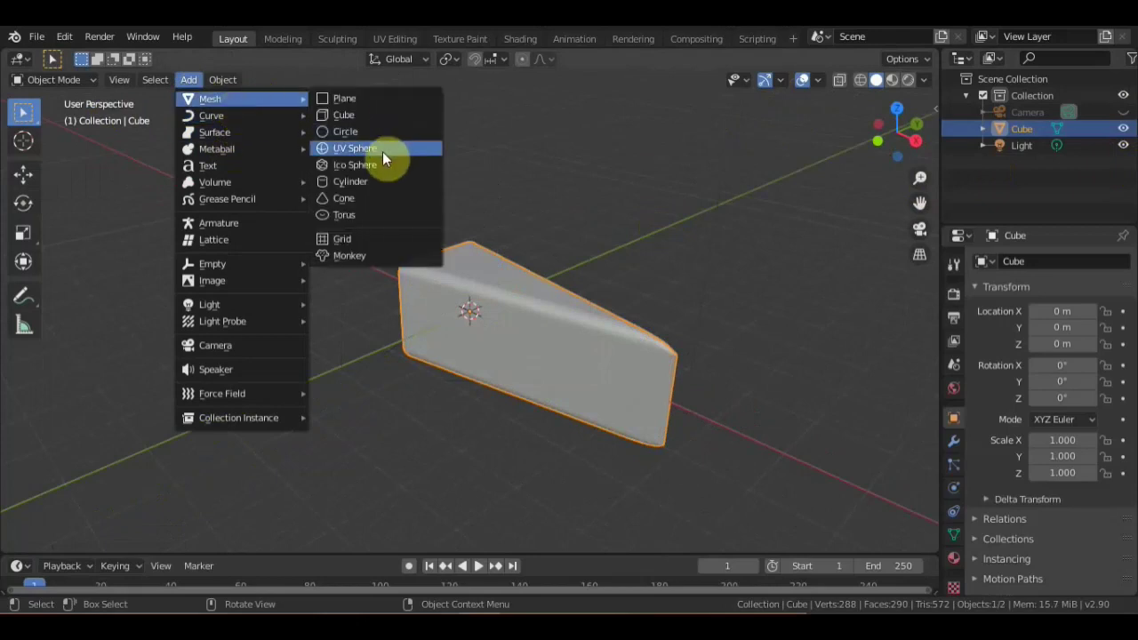
click(383, 151)
mouse_move(540, 297)
middle_down()
mouse_move(480, 301)
mouse_move(523, 330)
middle_up()
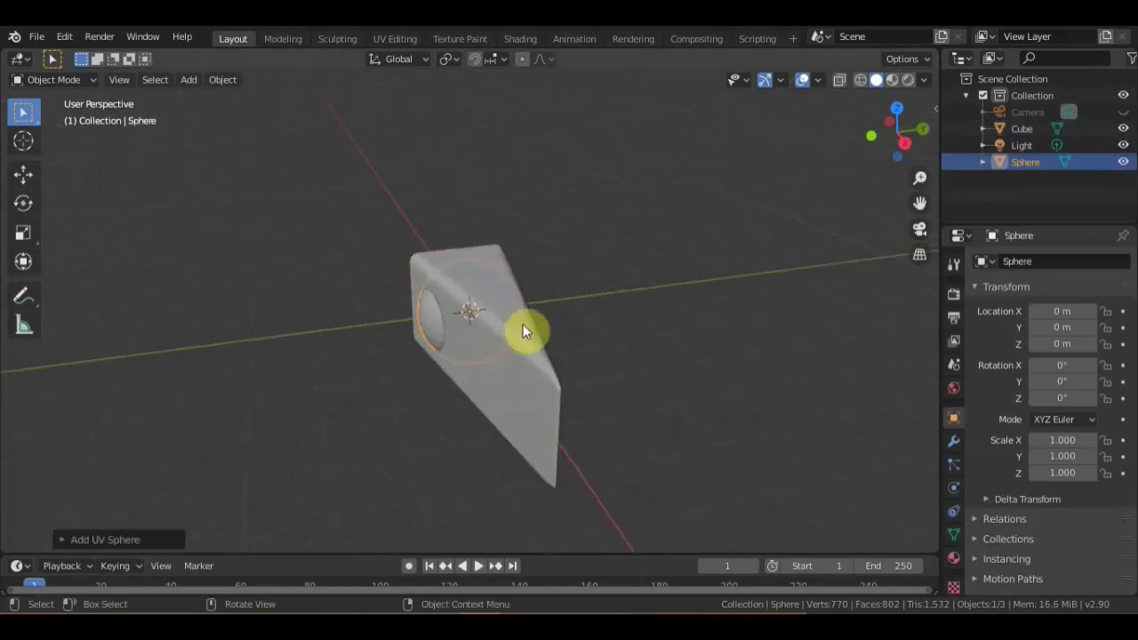
Shrink the sphere to 0.418 scale and place it at the block's upper-left corner
key(g)
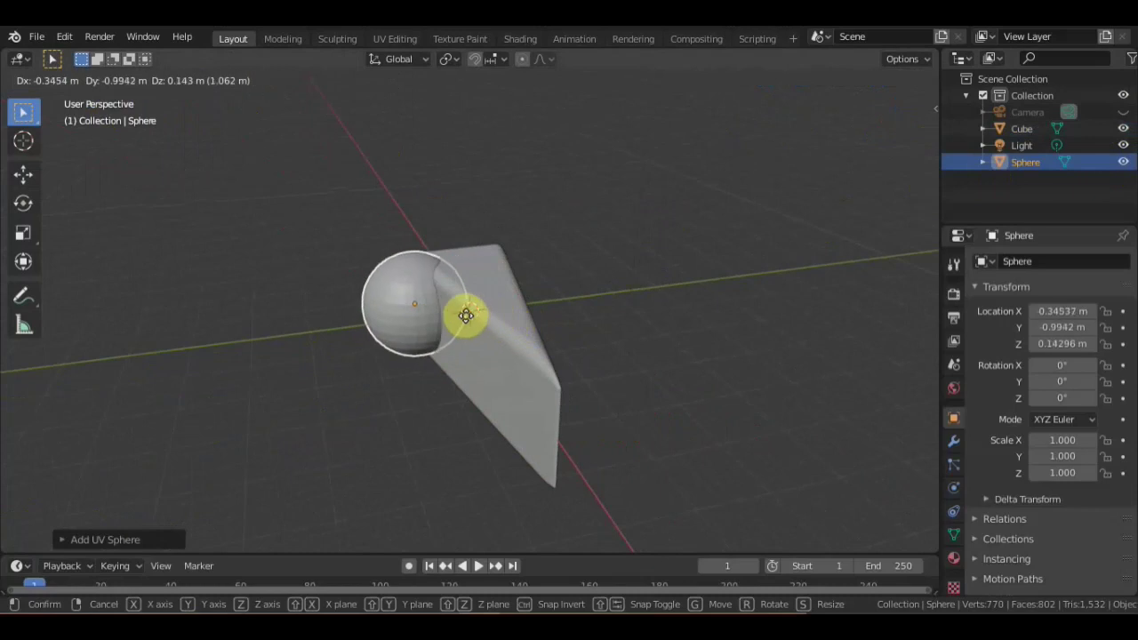
click(459, 312)
key(s)
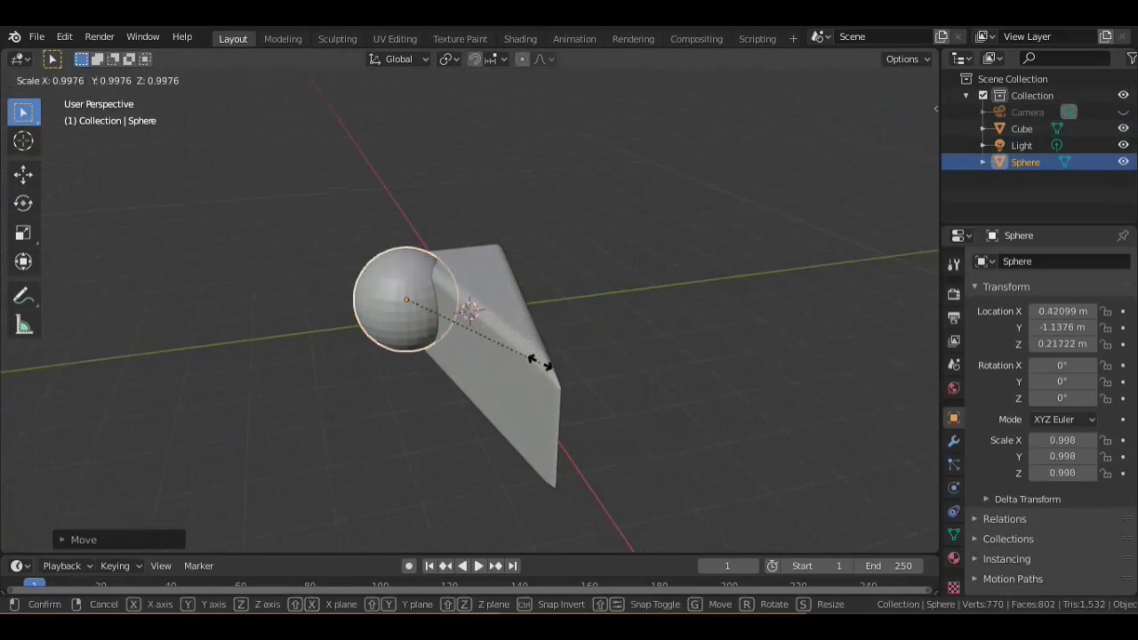
click(465, 336)
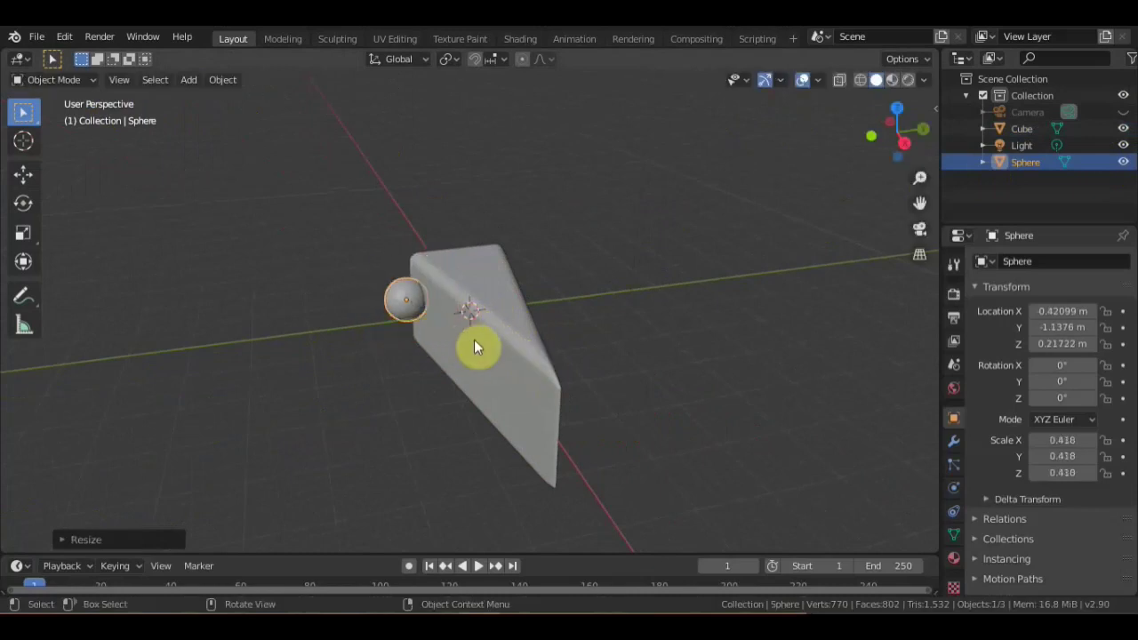
key(g)
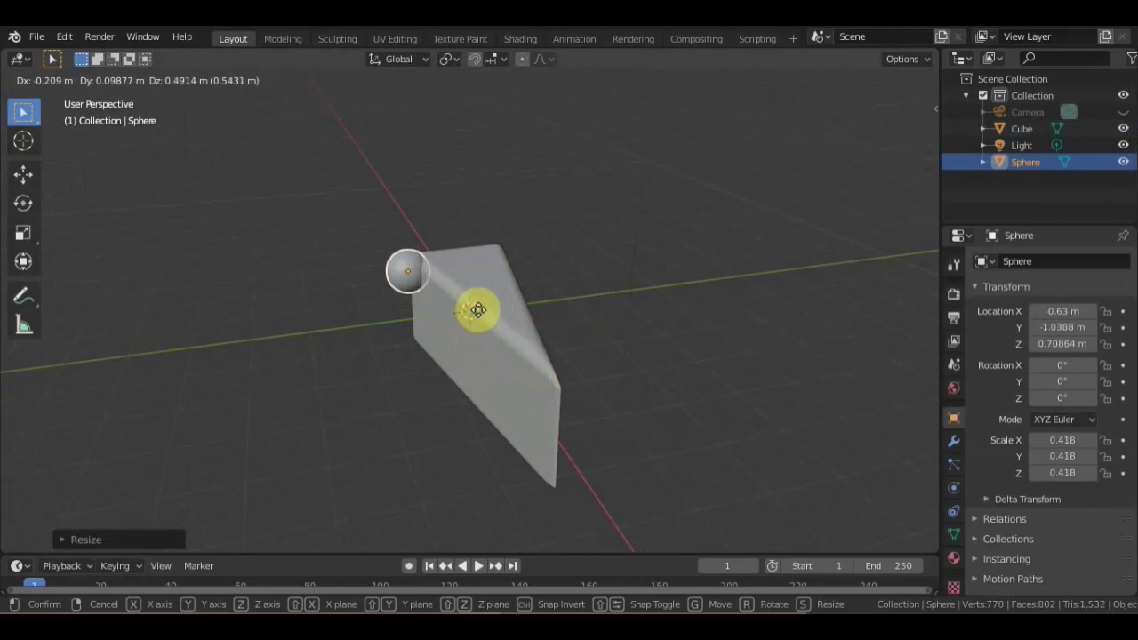
click(475, 306)
Duplicate the sphere and place the copy on the block's face
middle_drag(575, 326, 652, 308)
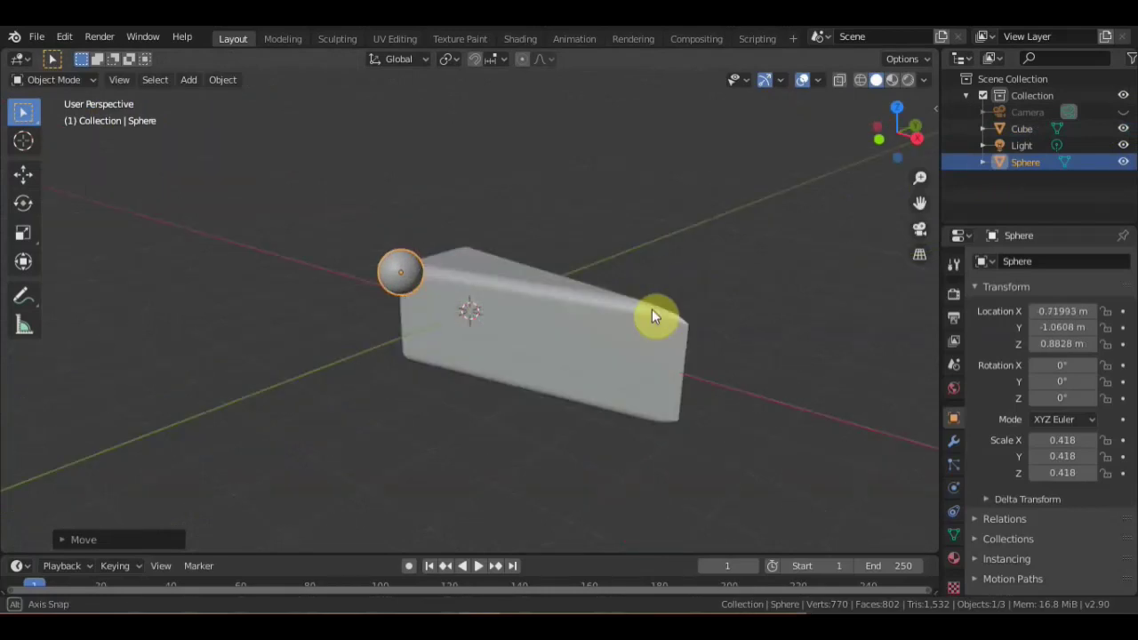
middle_drag(651, 308, 655, 340)
key(shift+d)
click(671, 395)
Duplicate a sphere, shrink it to 0.277, and settle it against the block
mouse_move(671, 395)
middle_down()
mouse_move(516, 401)
mouse_move(685, 414)
mouse_move(715, 395)
middle_up()
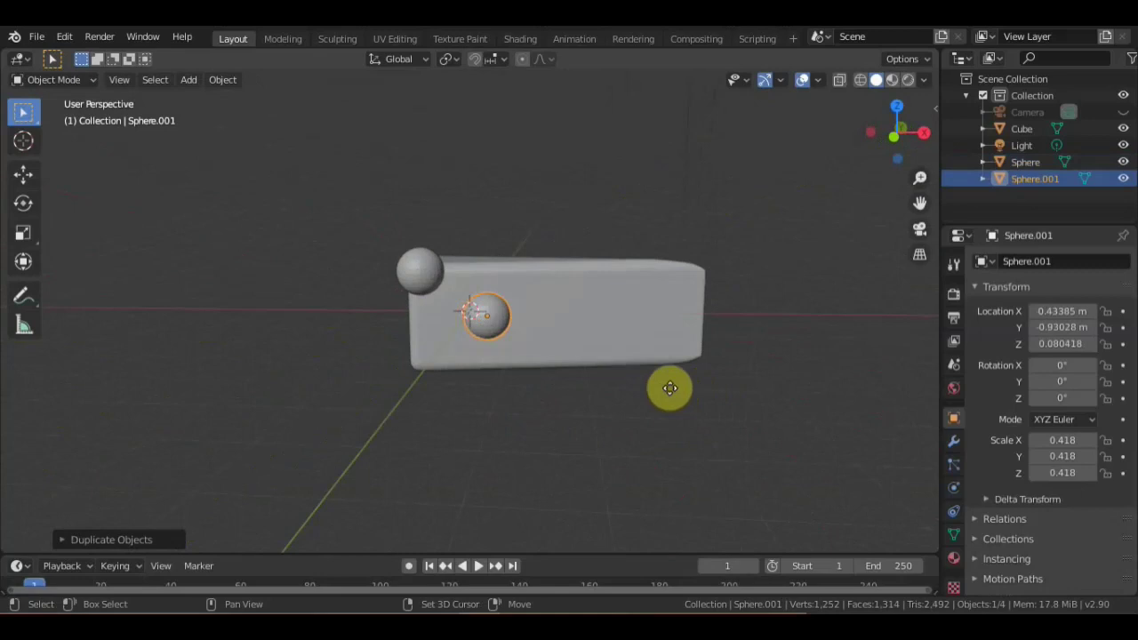
key(shift+d)
key(s)
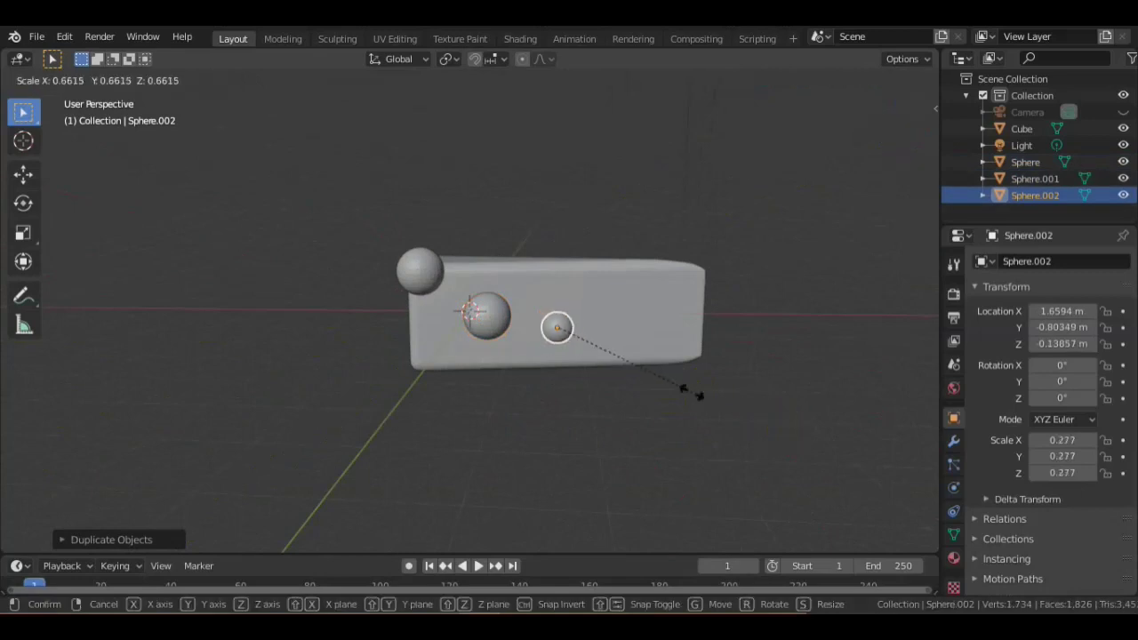
click(676, 401)
mouse_move(676, 401)
middle_down()
mouse_move(548, 421)
mouse_move(528, 449)
middle_up()
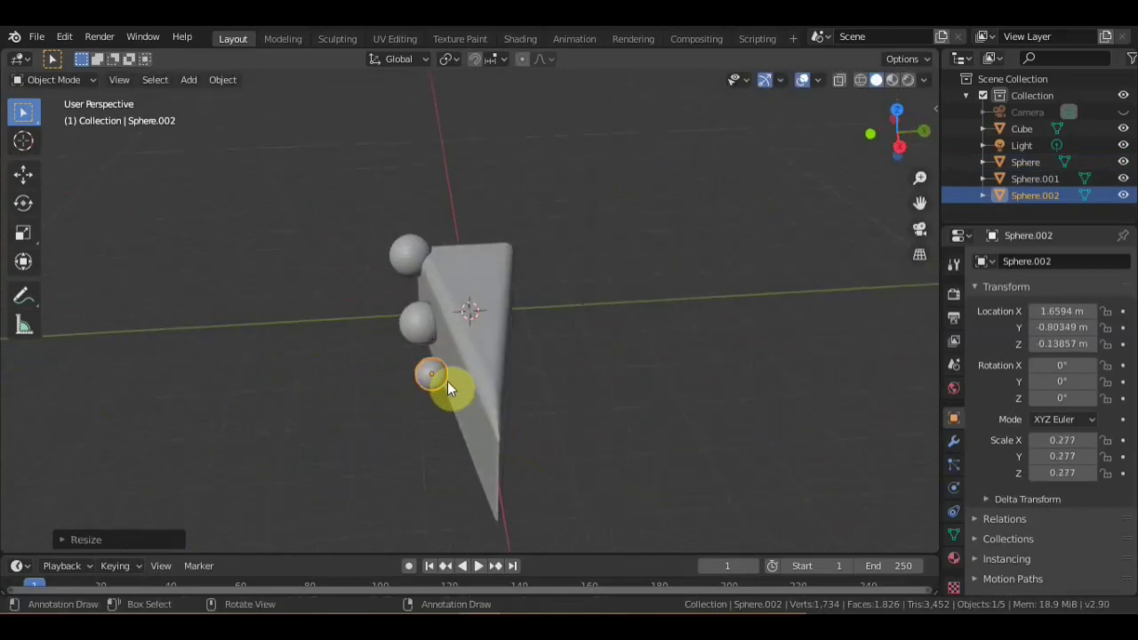
key(g)
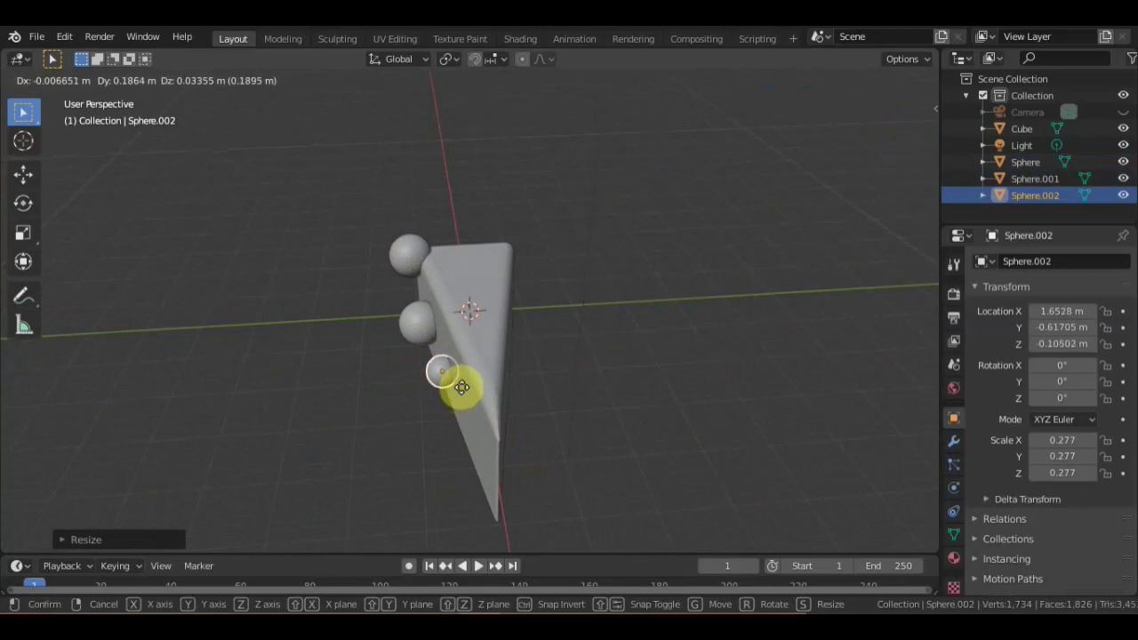
click(461, 394)
middle_drag(462, 395, 627, 351)
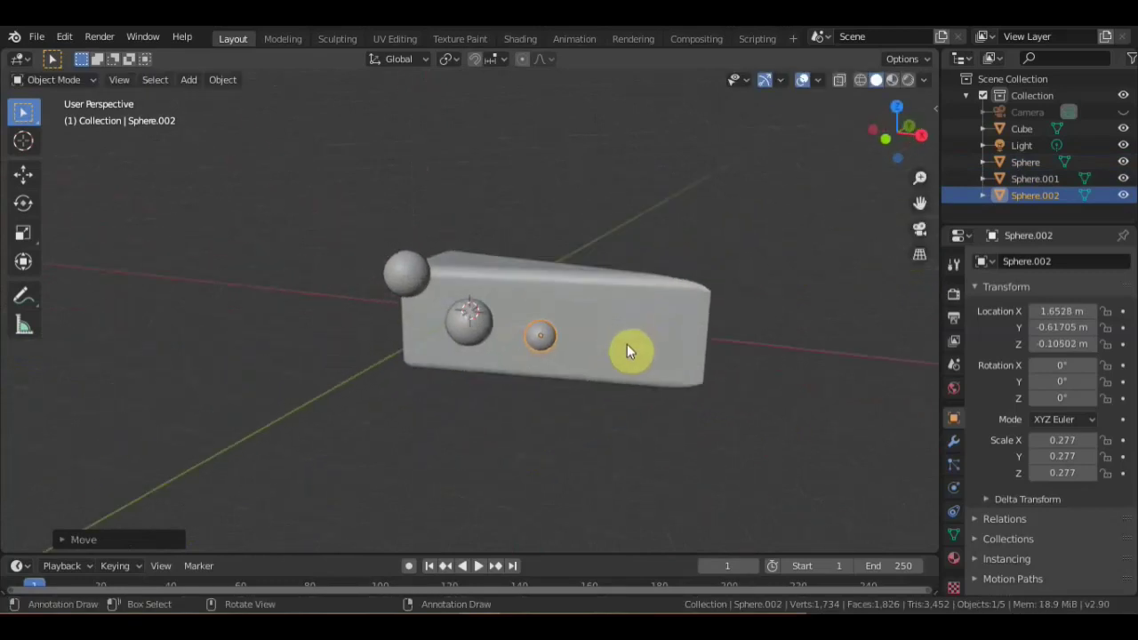
Duplicate the small sphere onto the block's top edge and adjust its position
key(shift+d)
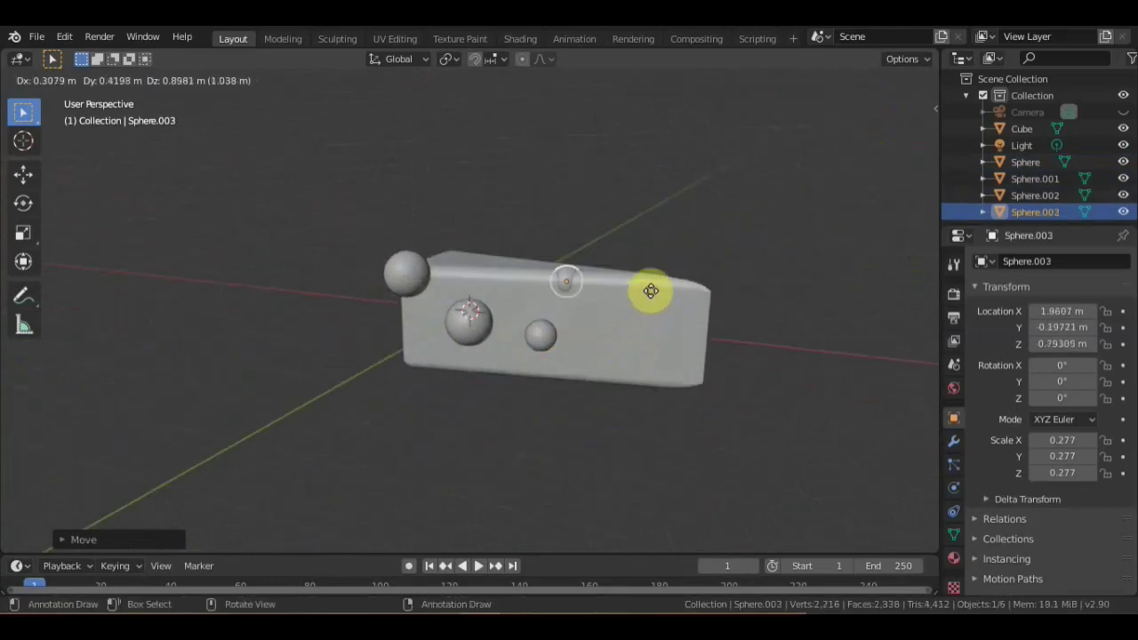
click(651, 291)
middle_drag(651, 293, 490, 323)
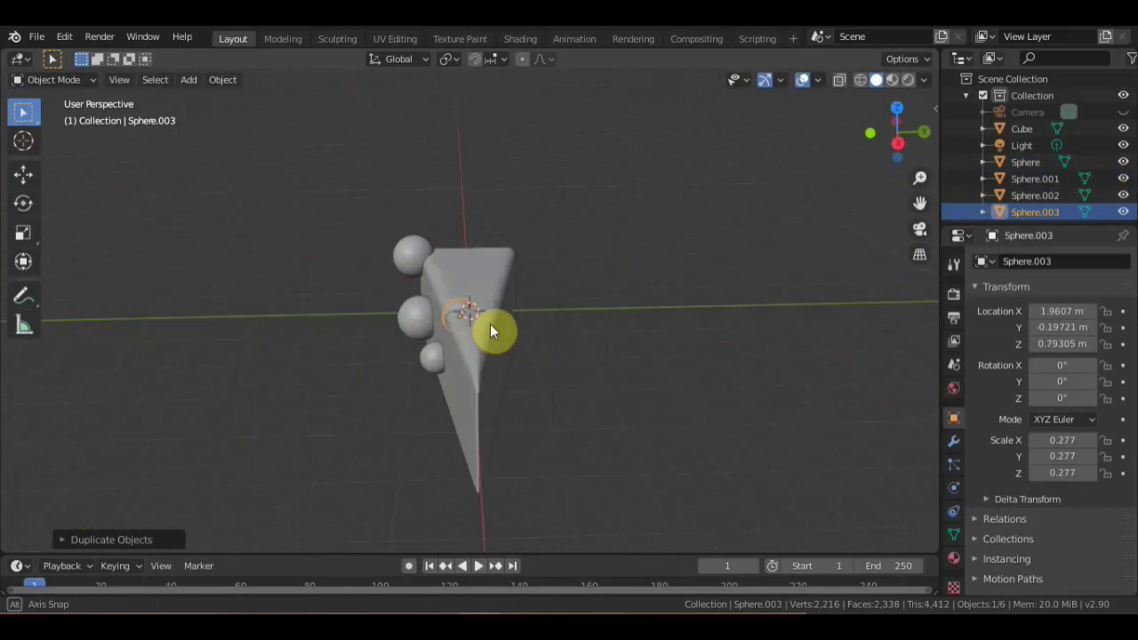
key(g)
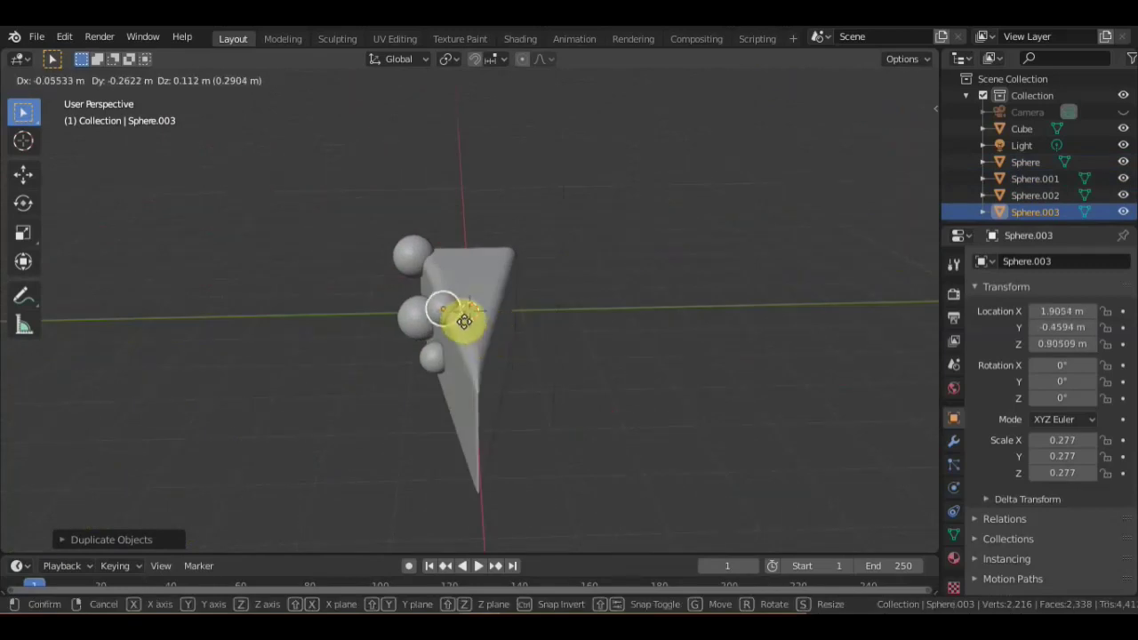
click(468, 331)
middle_drag(468, 331, 690, 317)
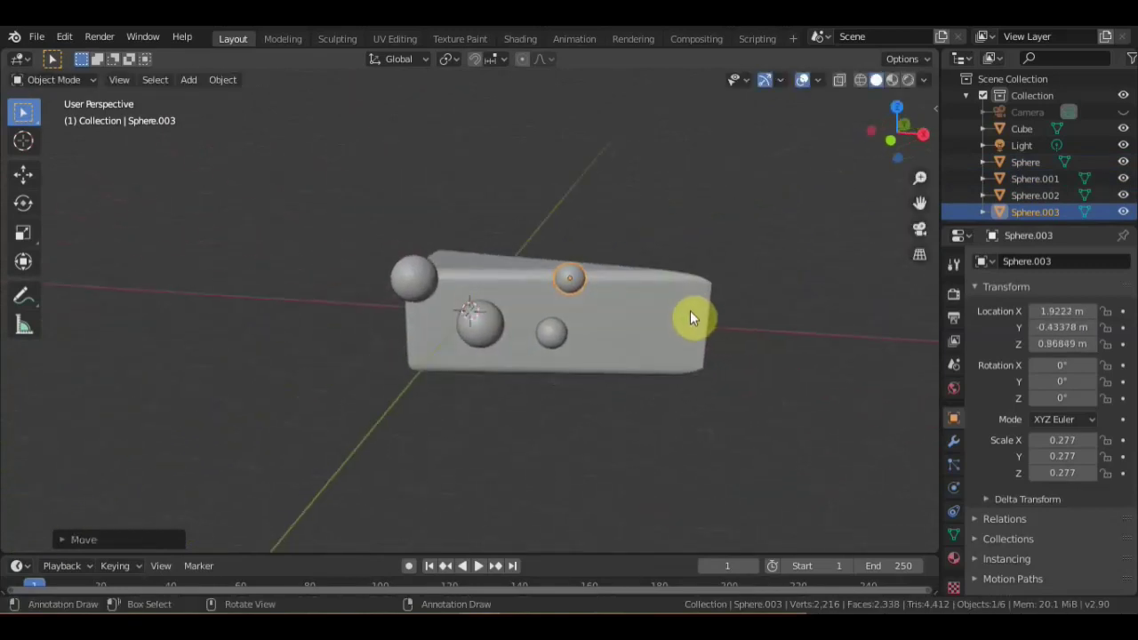
Copy a sphere to the block's right corner and scale it to 0.377
key(shift+d)
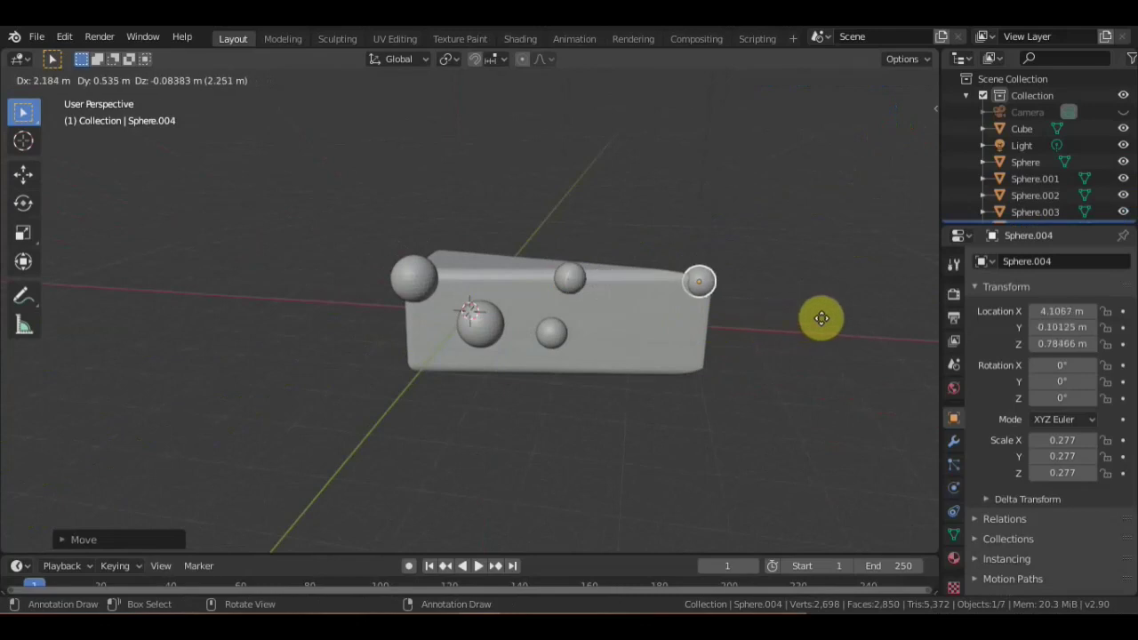
click(823, 321)
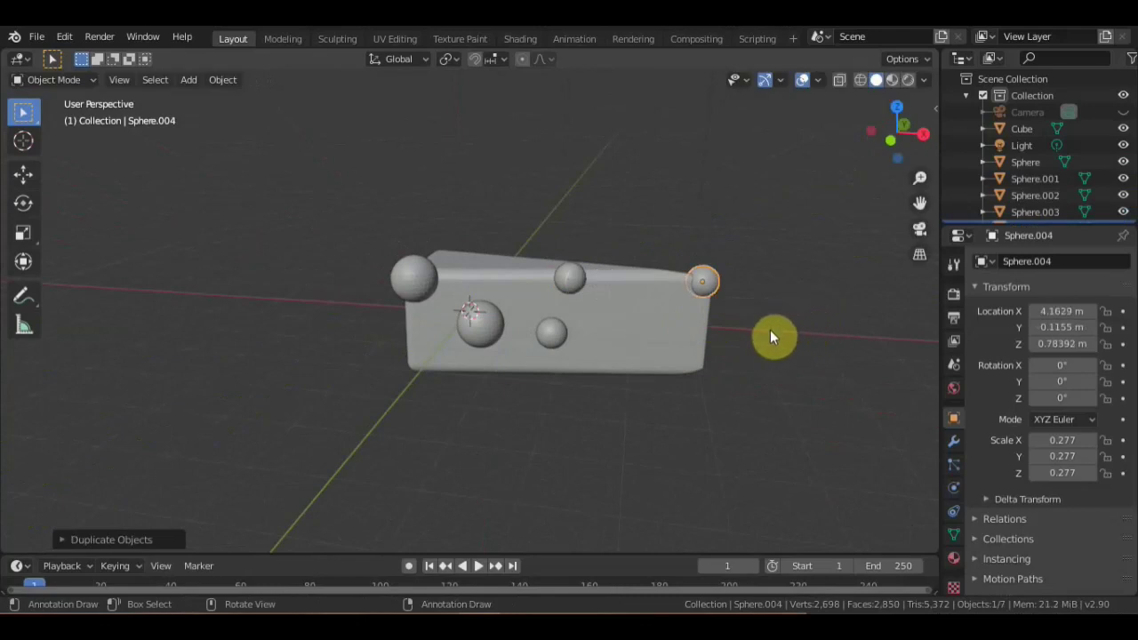
key(s)
click(804, 338)
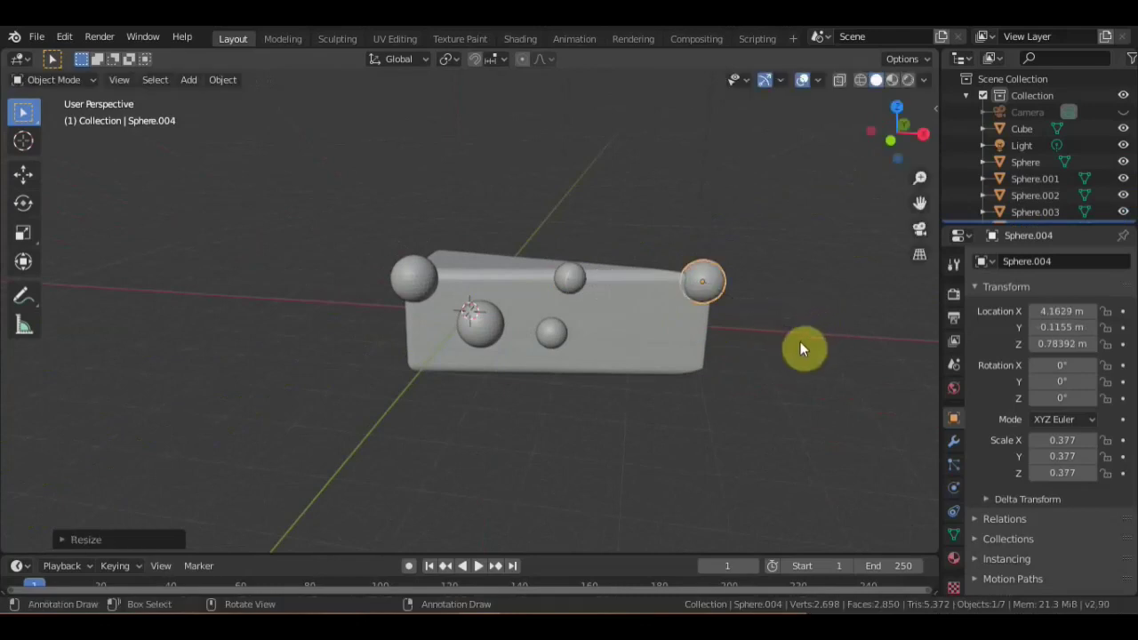
Duplicate the corner sphere onto the block's front face
key(shift+d)
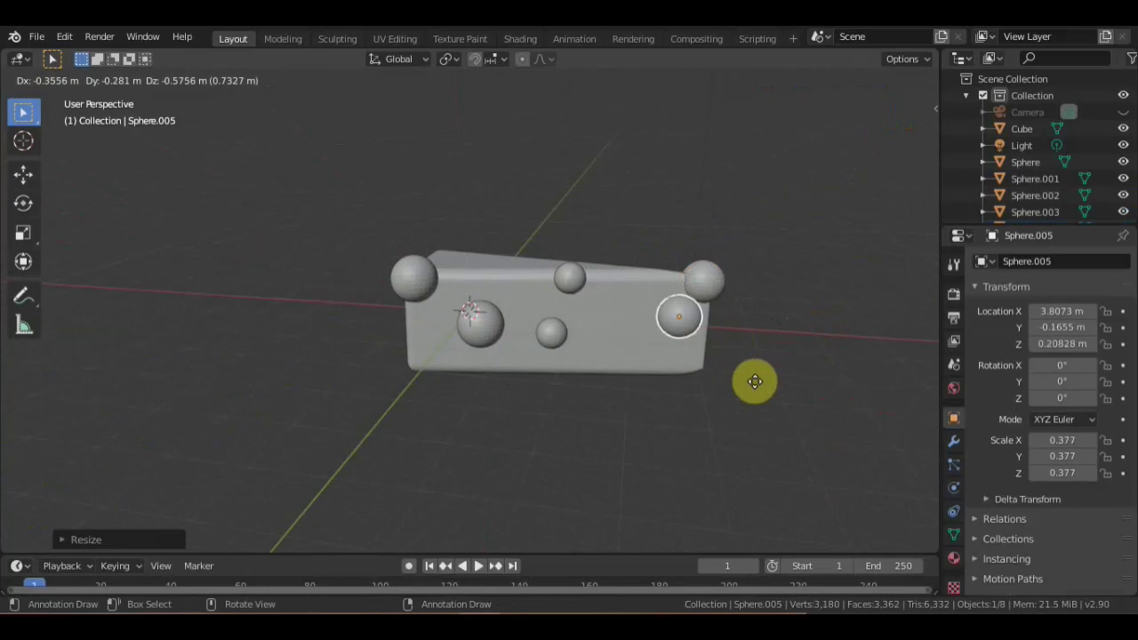
click(711, 382)
middle_drag(711, 382, 636, 380)
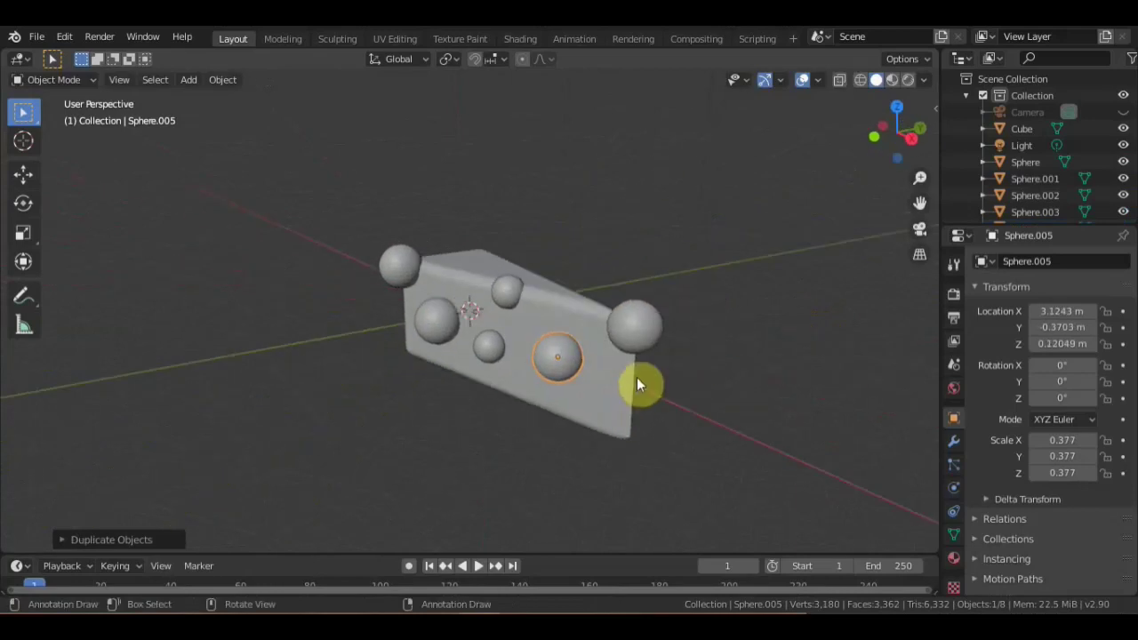
Add a smaller sphere copy (0.241) against the block's bottom edge
key(shift+d)
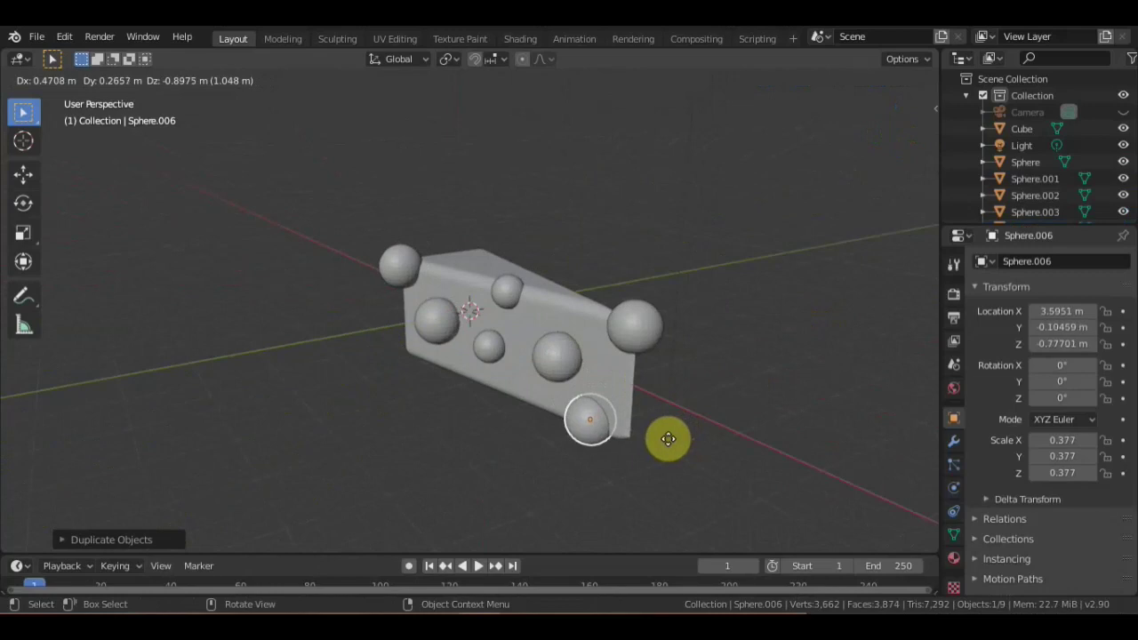
click(674, 441)
mouse_move(673, 441)
middle_down()
mouse_move(733, 415)
mouse_move(469, 365)
middle_up()
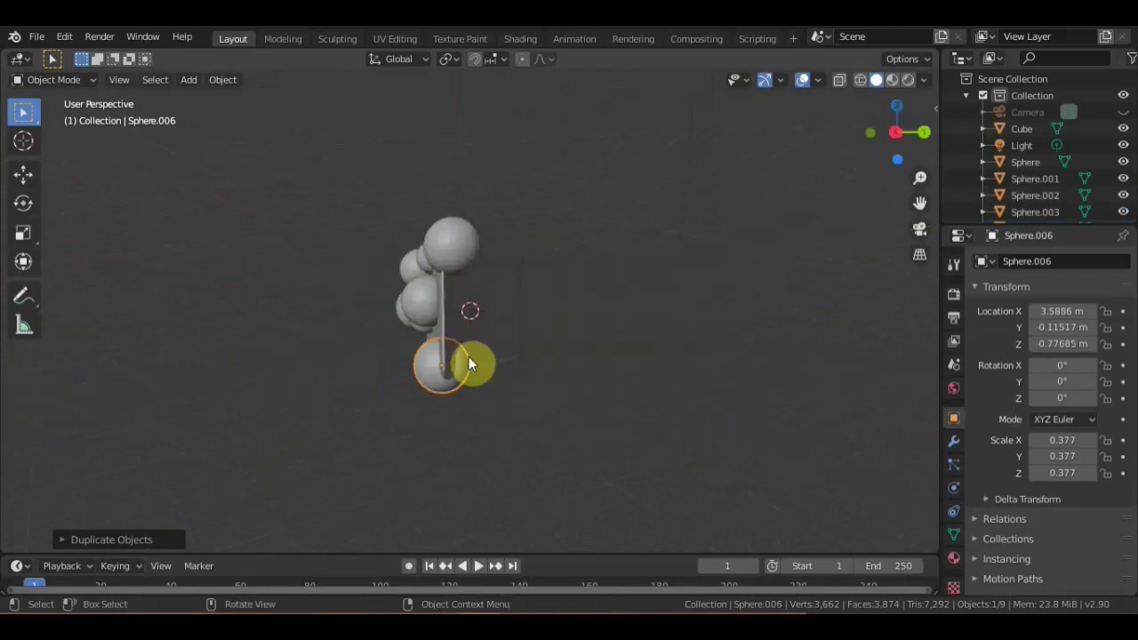
click(513, 386)
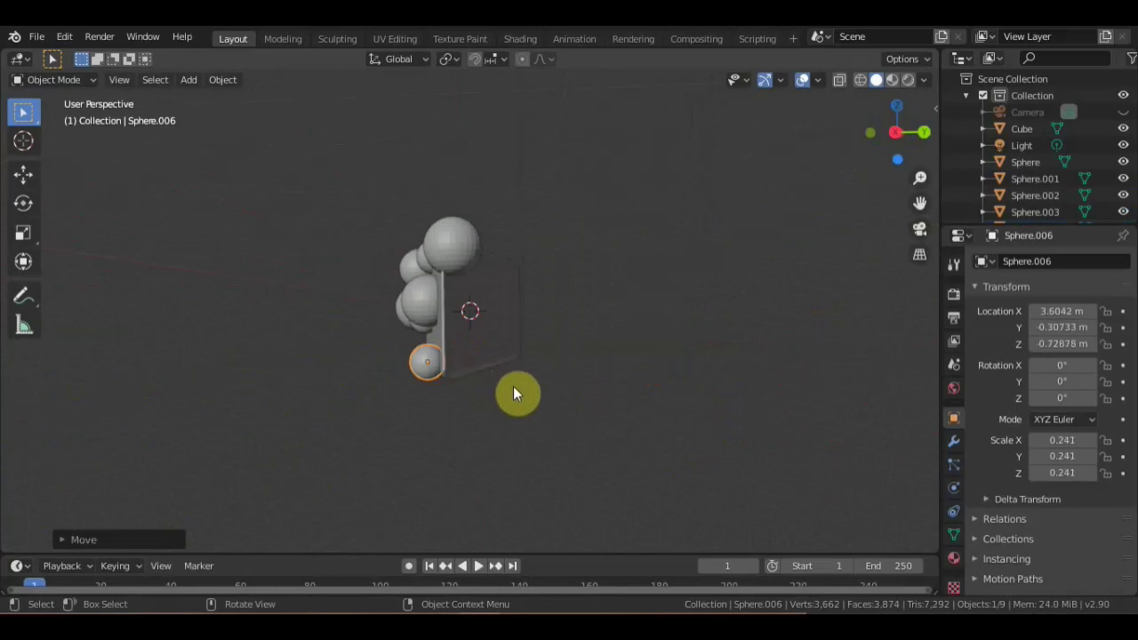
mouse_move(513, 386)
middle_down()
mouse_move(607, 420)
mouse_move(595, 426)
middle_up()
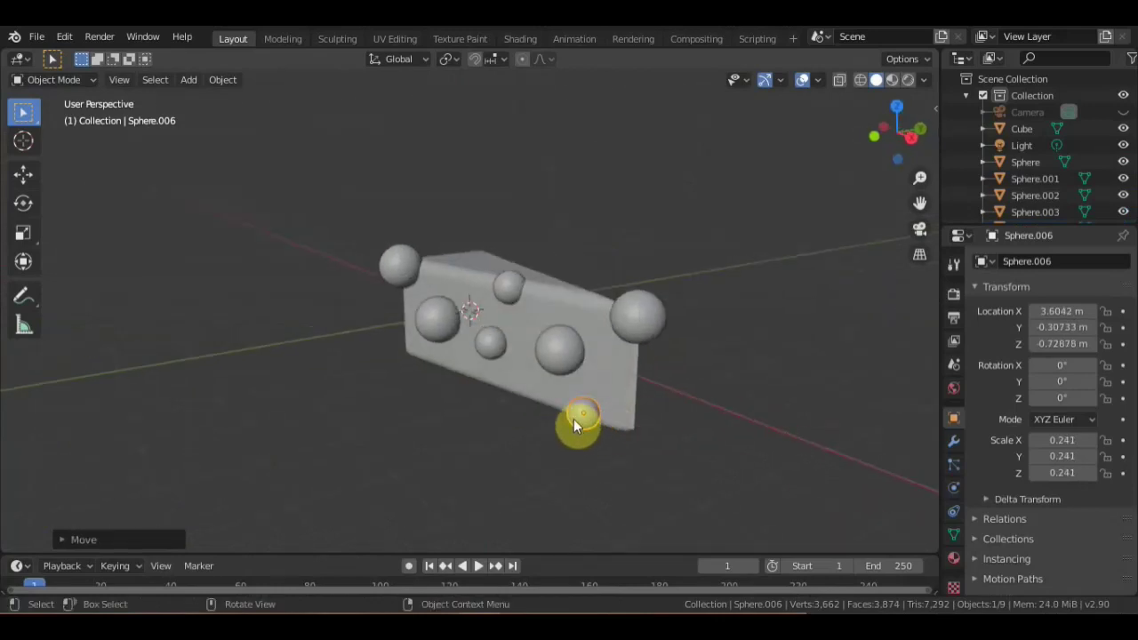
key(g)
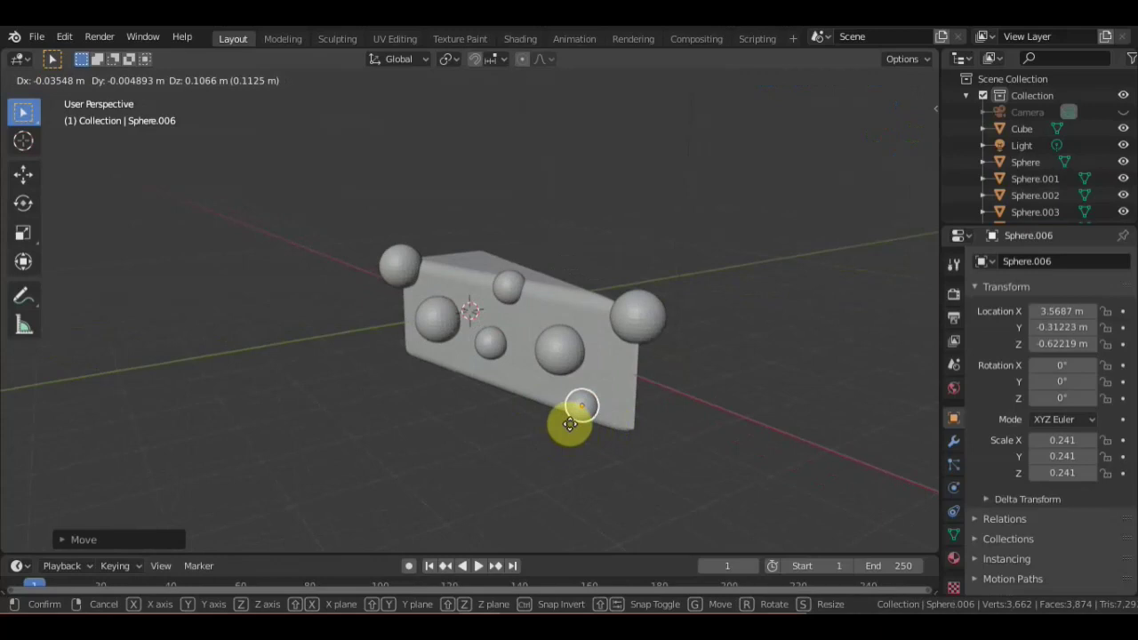
click(573, 420)
mouse_move(574, 420)
middle_down()
mouse_move(638, 400)
mouse_move(671, 406)
mouse_move(674, 419)
mouse_move(511, 451)
middle_up()
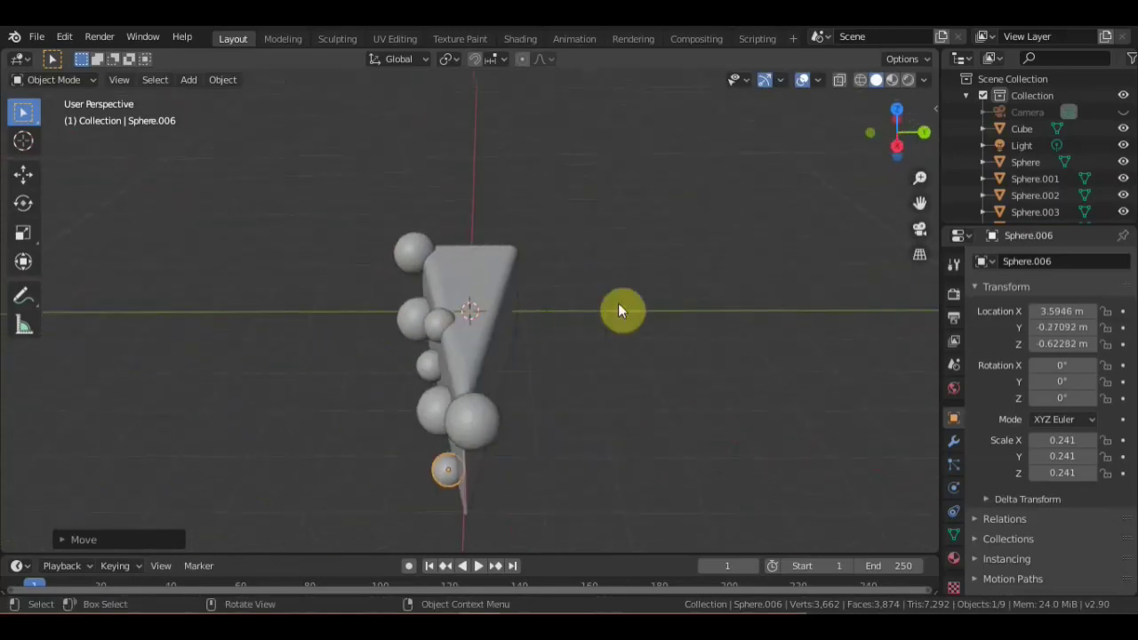
mouse_move(620, 309)
middle_down()
mouse_move(480, 330)
mouse_move(675, 316)
middle_up()
mouse_move(653, 485)
shift+middle_down()
mouse_move(525, 473)
mouse_move(484, 429)
shift+middle_up()
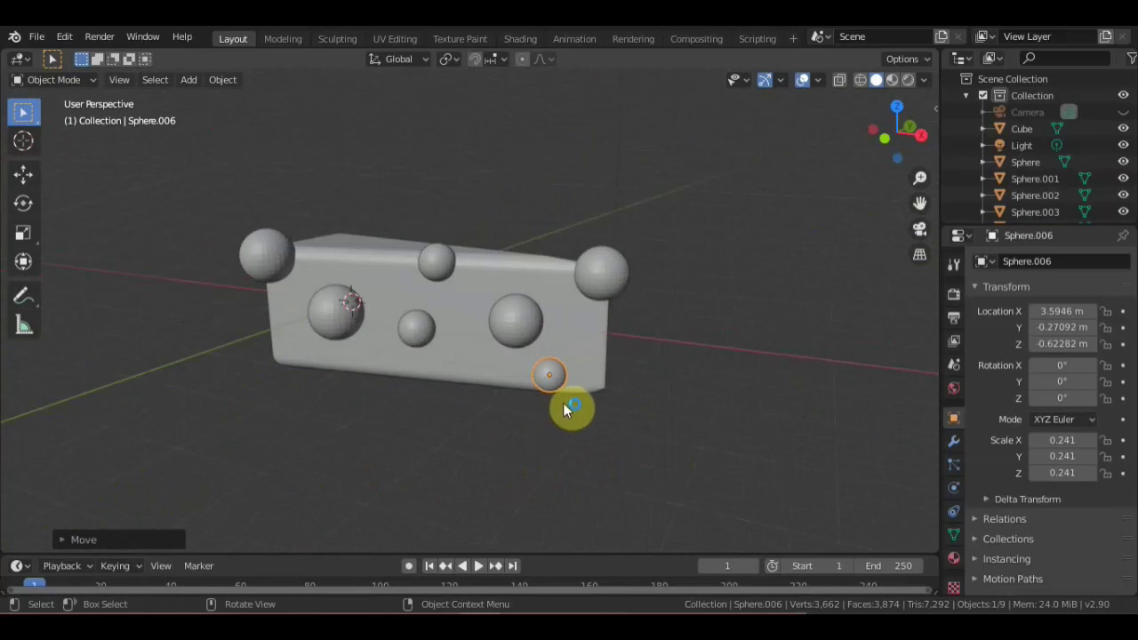
mouse_move(569, 406)
middle_down()
mouse_move(578, 414)
mouse_move(530, 326)
middle_up()
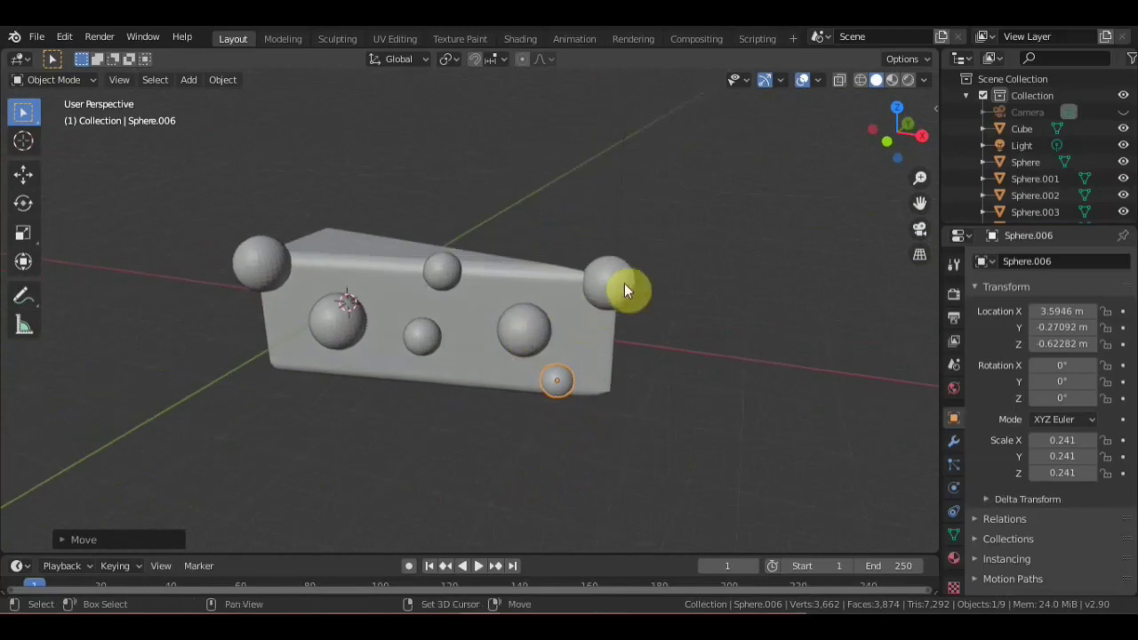
Select all seven spheres and join them into one Sphere object with Ctrl+J
shift+click(524, 329)
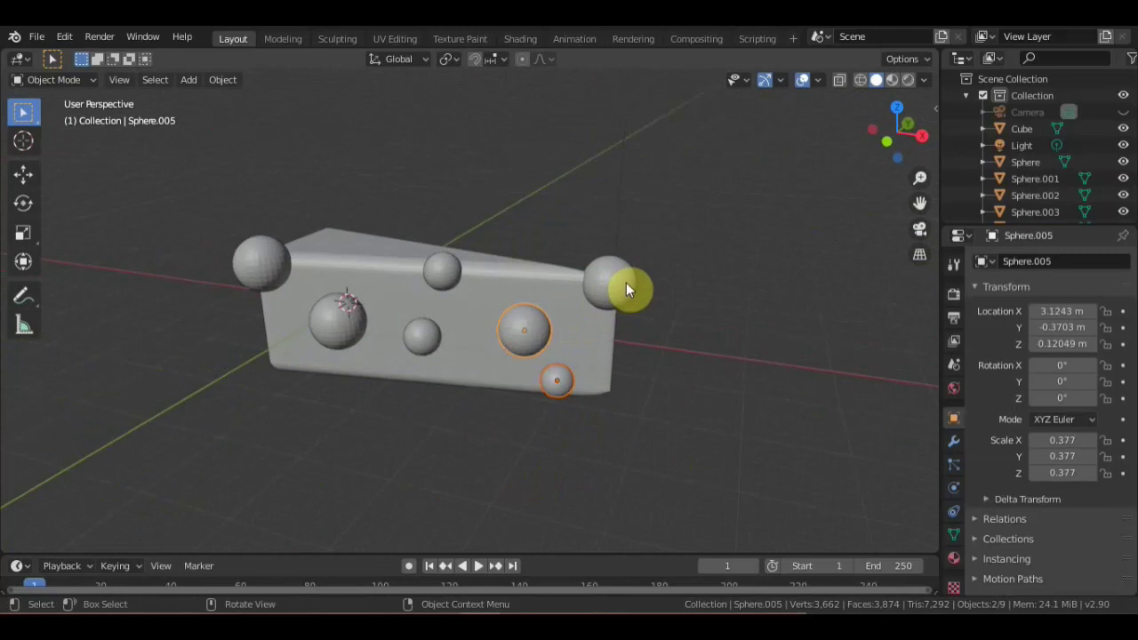
shift+click(626, 285)
shift+click(442, 271)
shift+click(424, 337)
shift+click(338, 328)
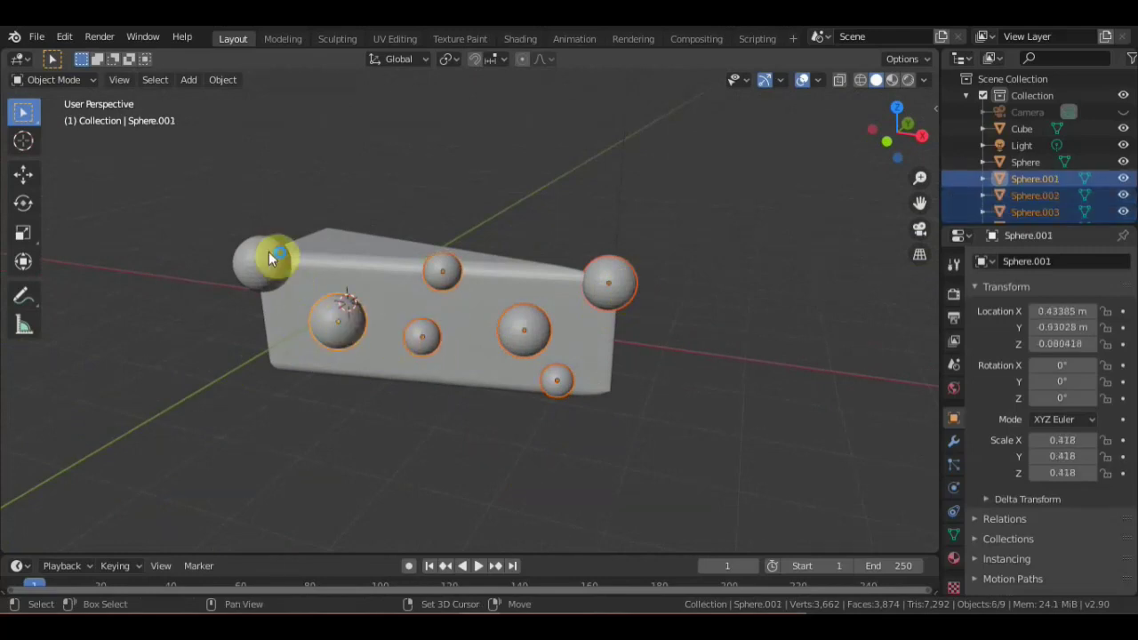
shift+click(268, 260)
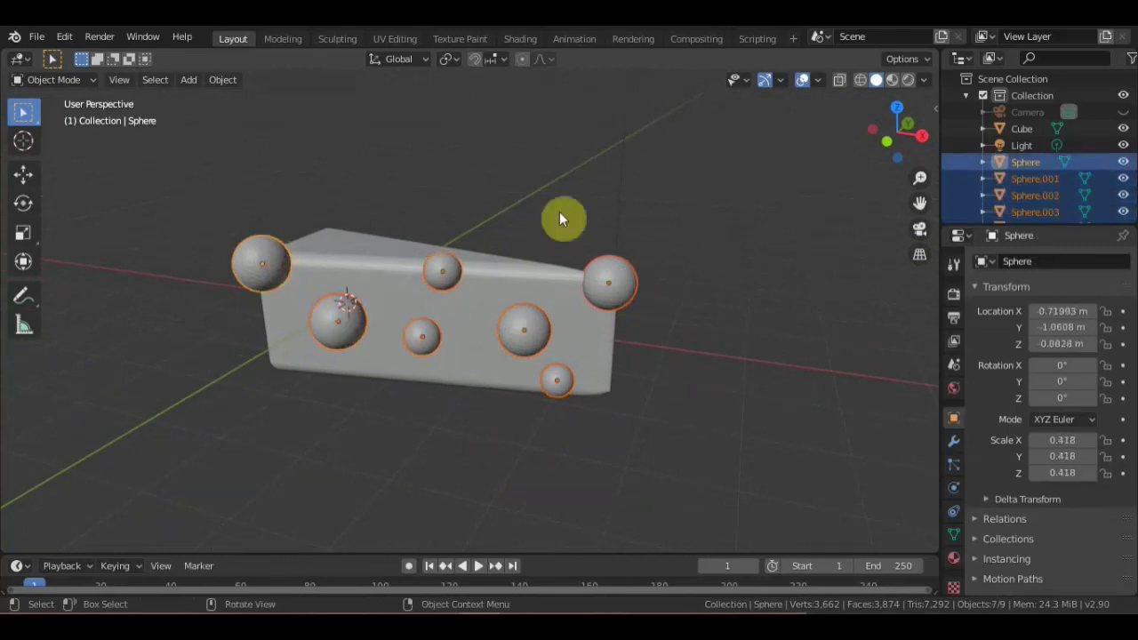
scroll(1069, 189, down, 3)
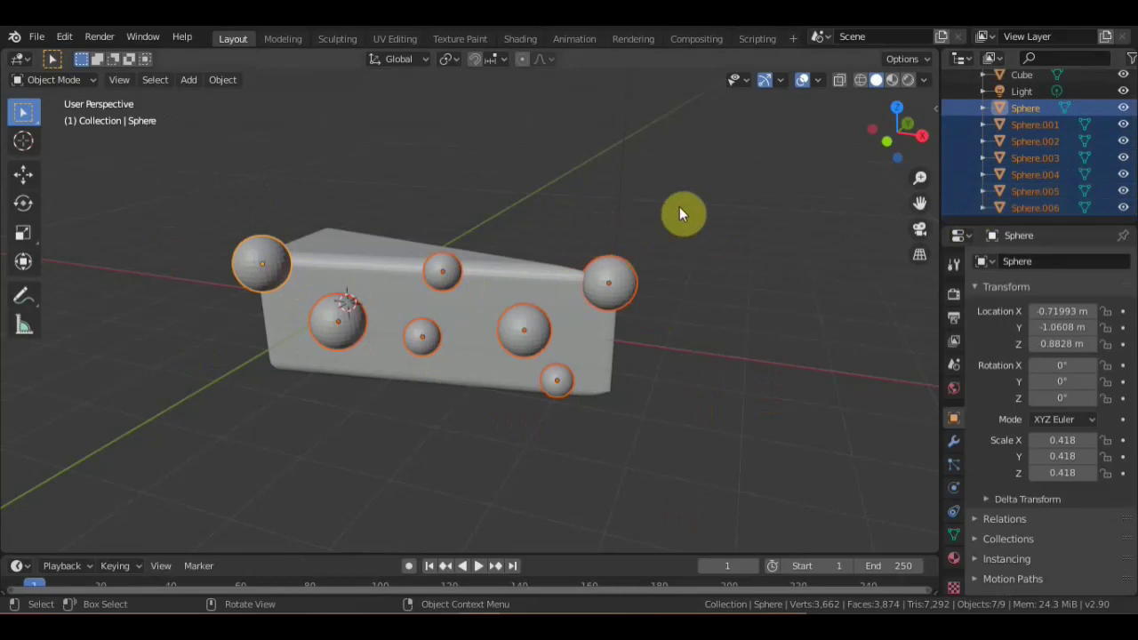
key(ctrl+j)
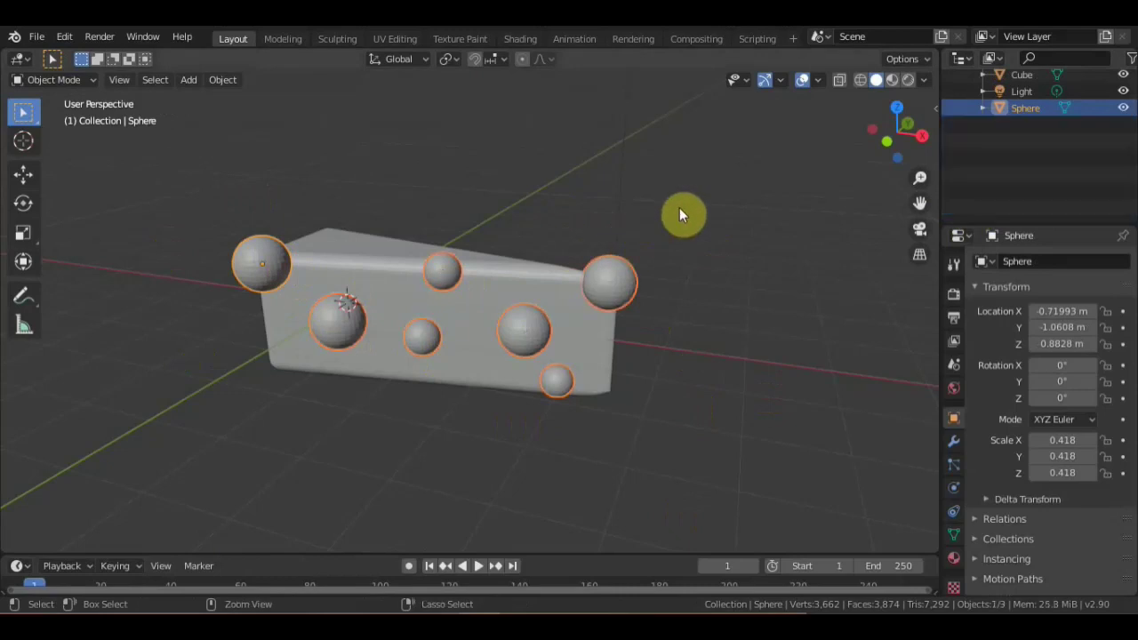
Select the cheese block
scroll(1048, 163, up, 3)
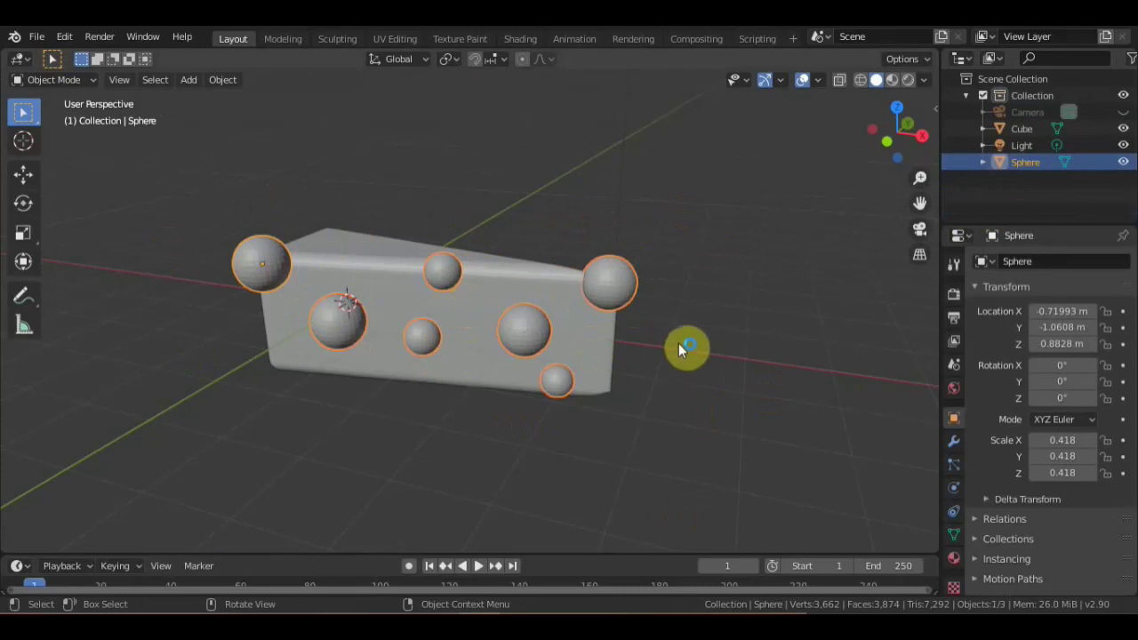
mouse_move(685, 346)
middle_down()
mouse_move(660, 366)
mouse_move(794, 392)
middle_up()
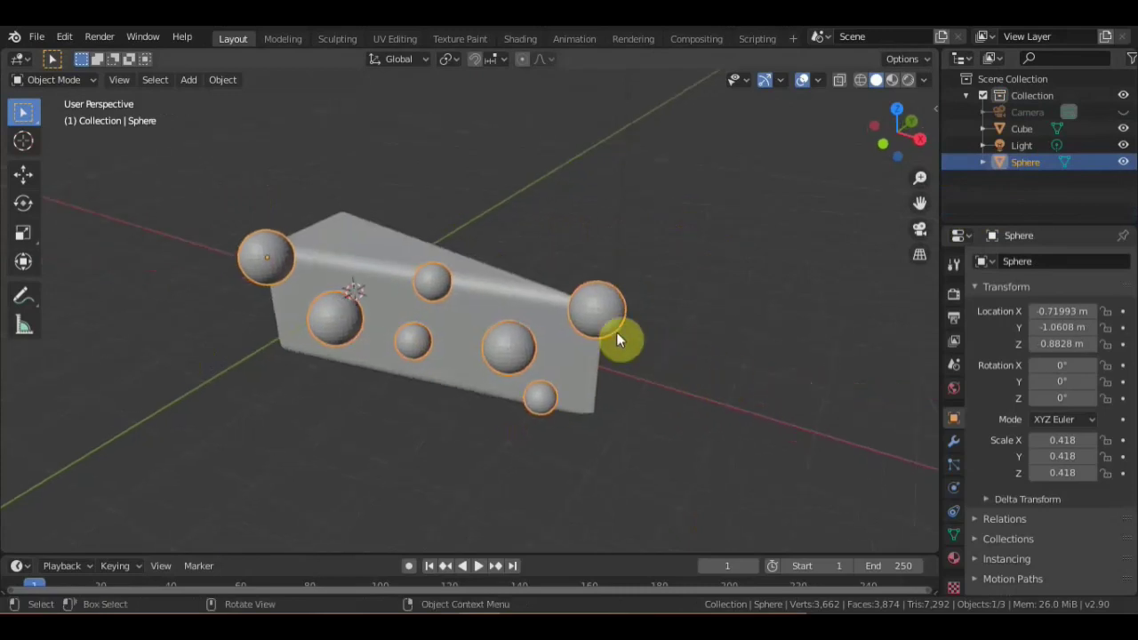
click(506, 288)
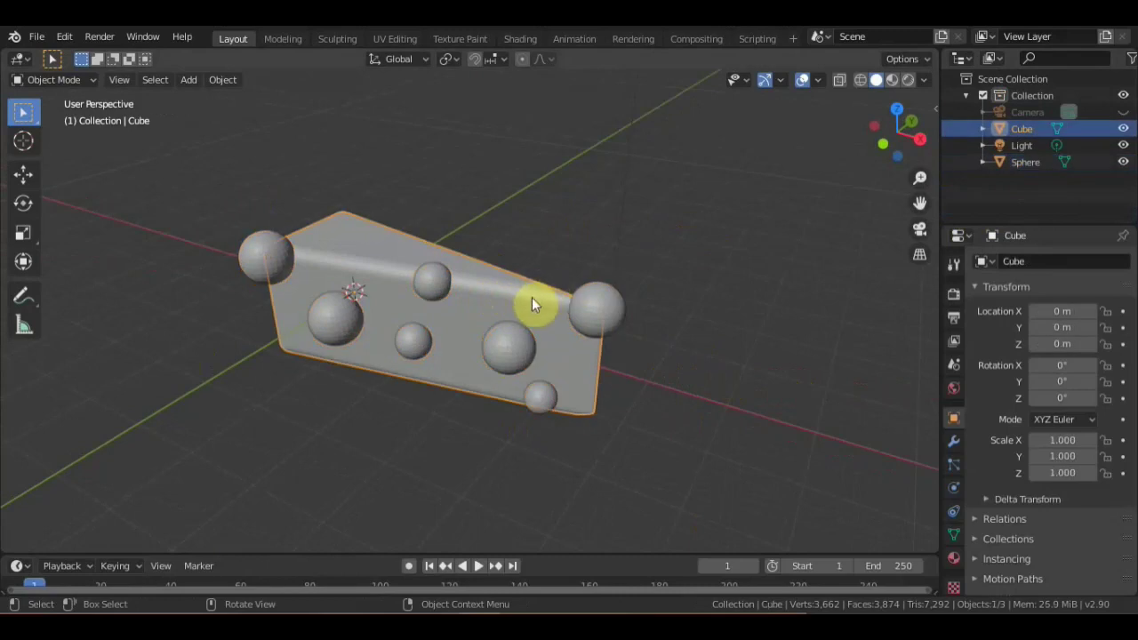
Add and apply a level-2 Subdivision Surface modifier to the cheese block
mouse_move(532, 303)
middle_down()
mouse_move(527, 287)
mouse_move(500, 284)
middle_up()
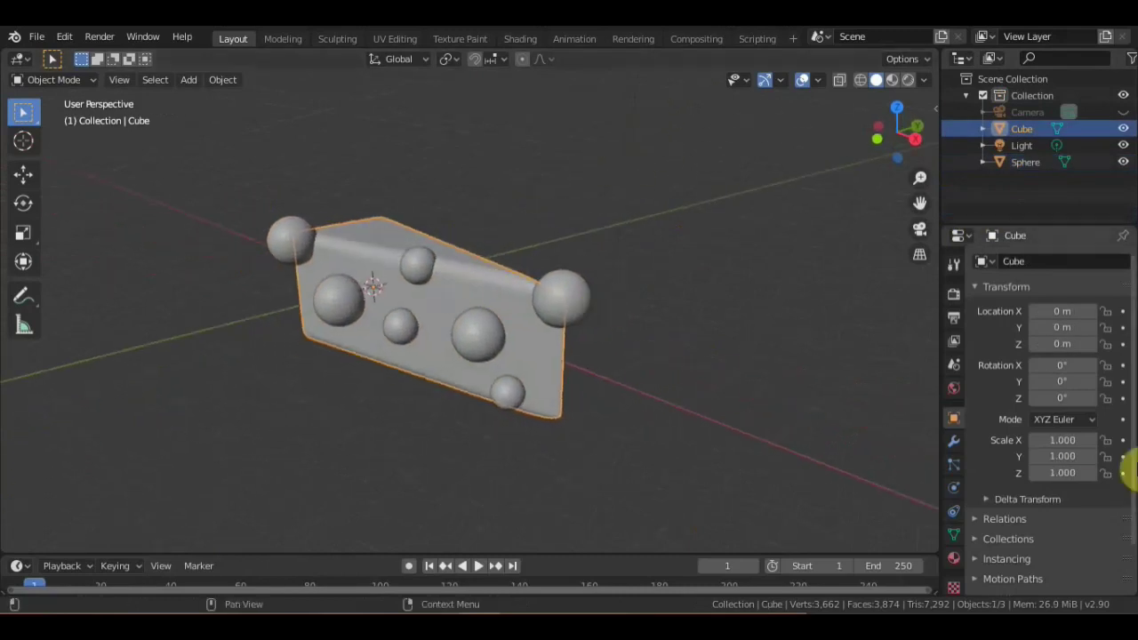
click(953, 441)
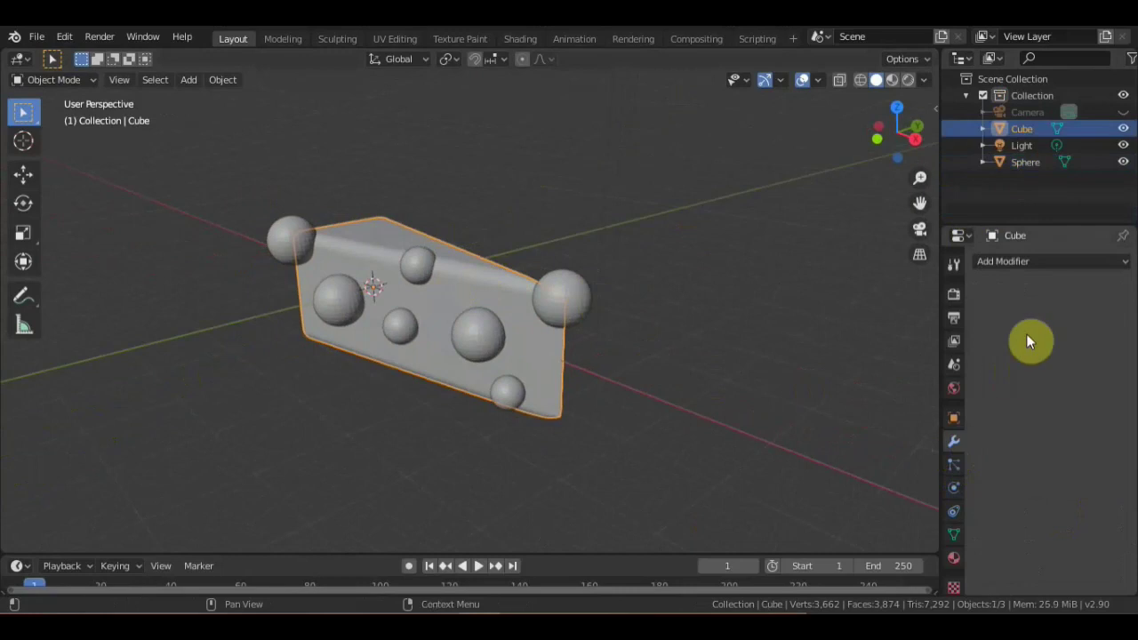
click(1047, 262)
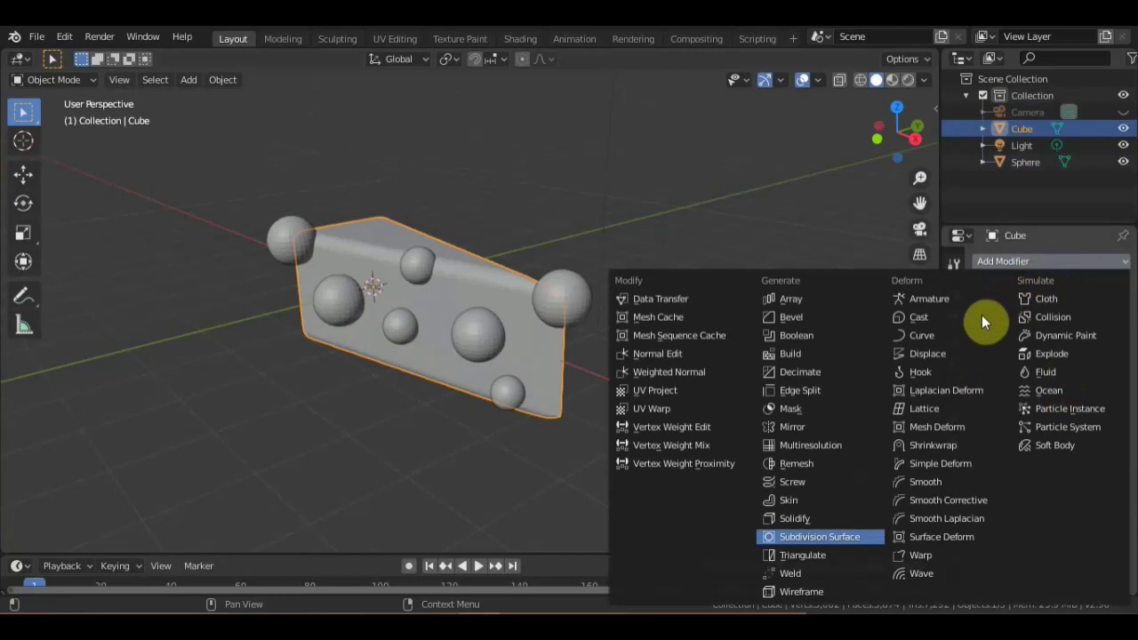
key(Return)
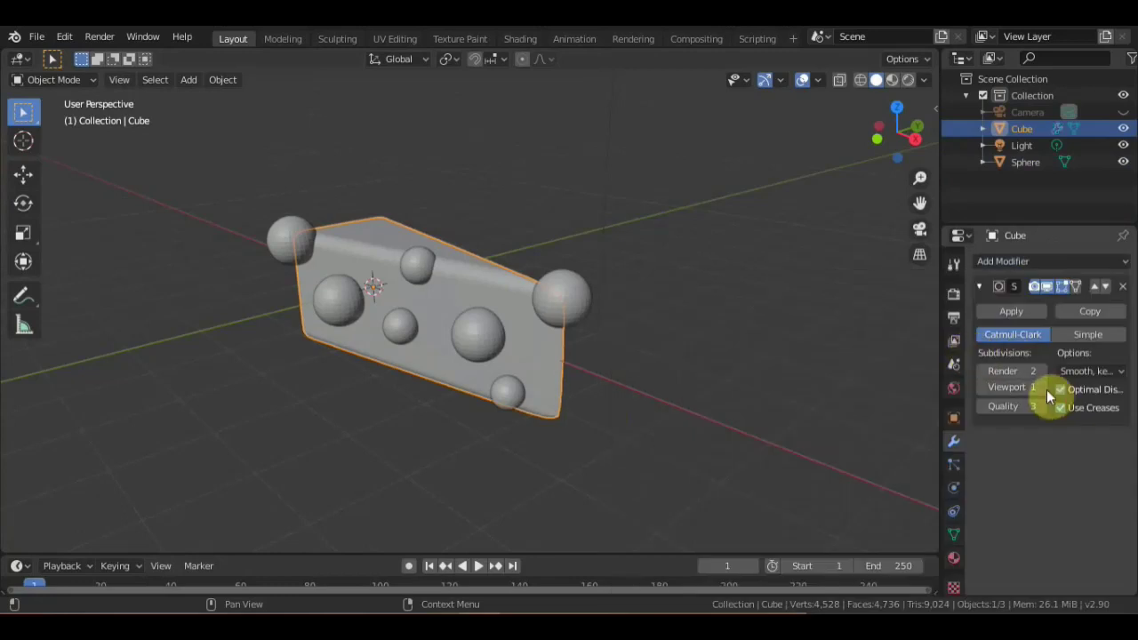
click(1039, 388)
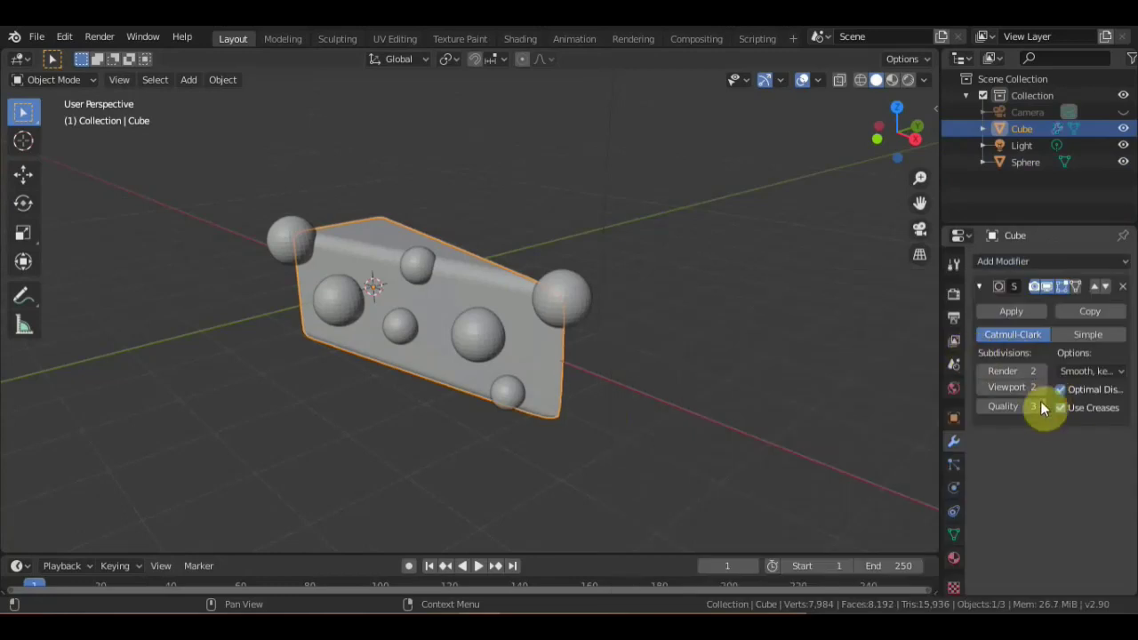
click(1021, 313)
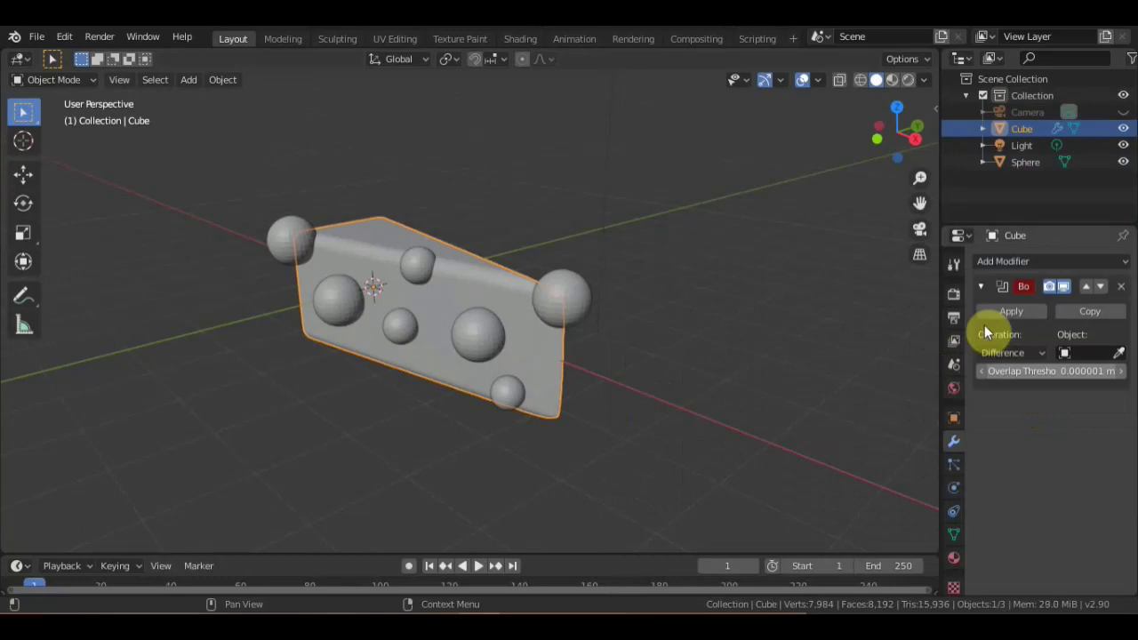
Boolean-subtract the Sphere object from the cheese and apply the cut
click(1120, 356)
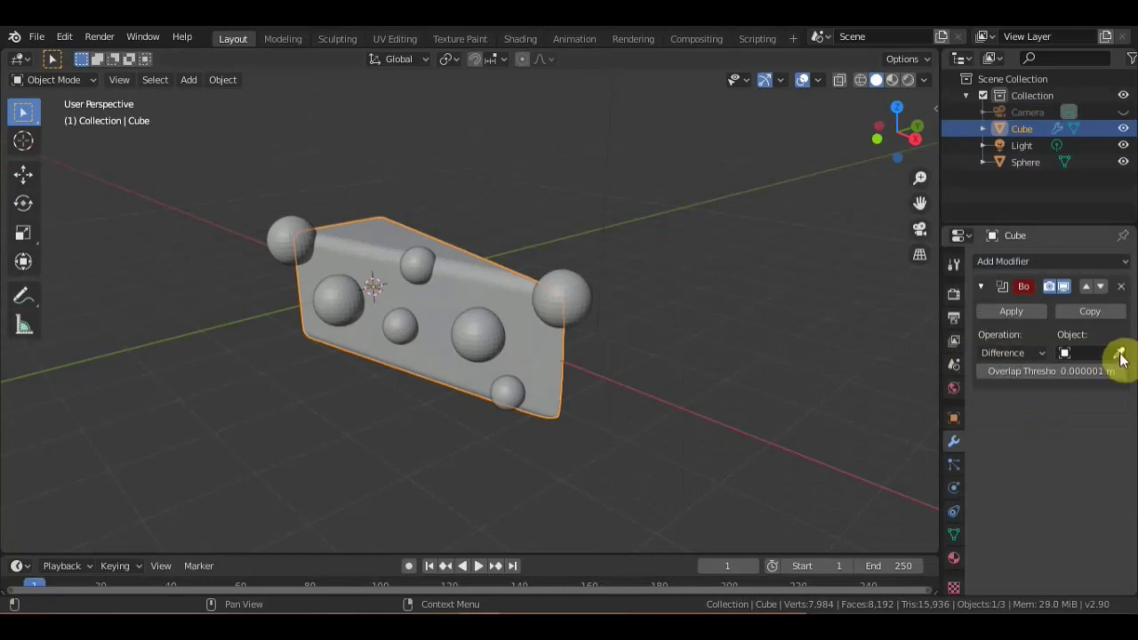
click(580, 304)
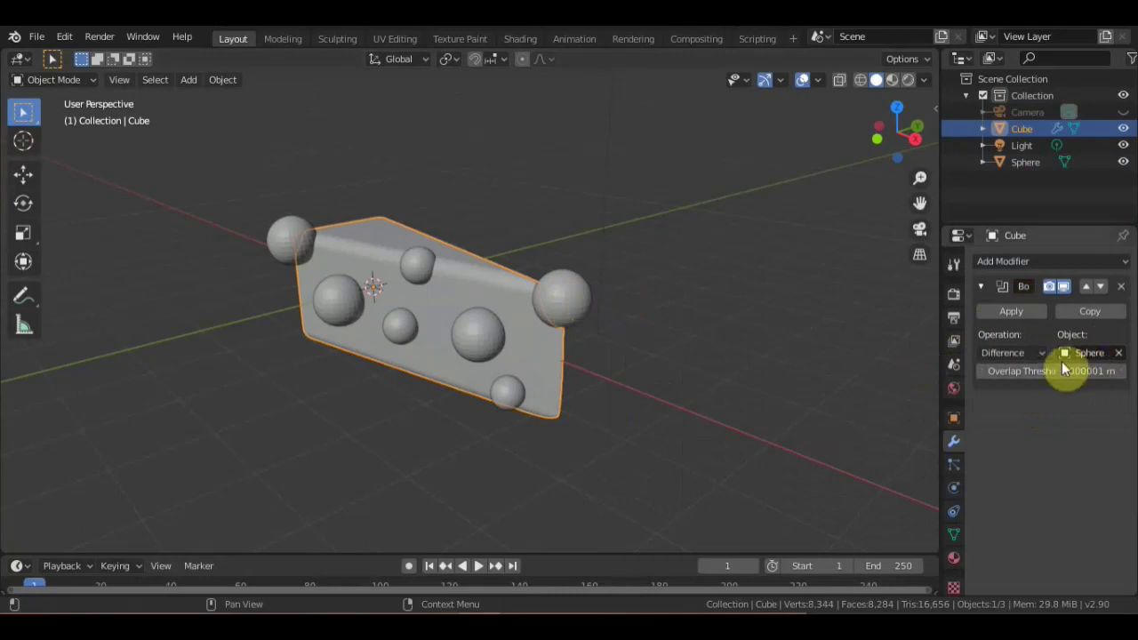
key(ctrl+a)
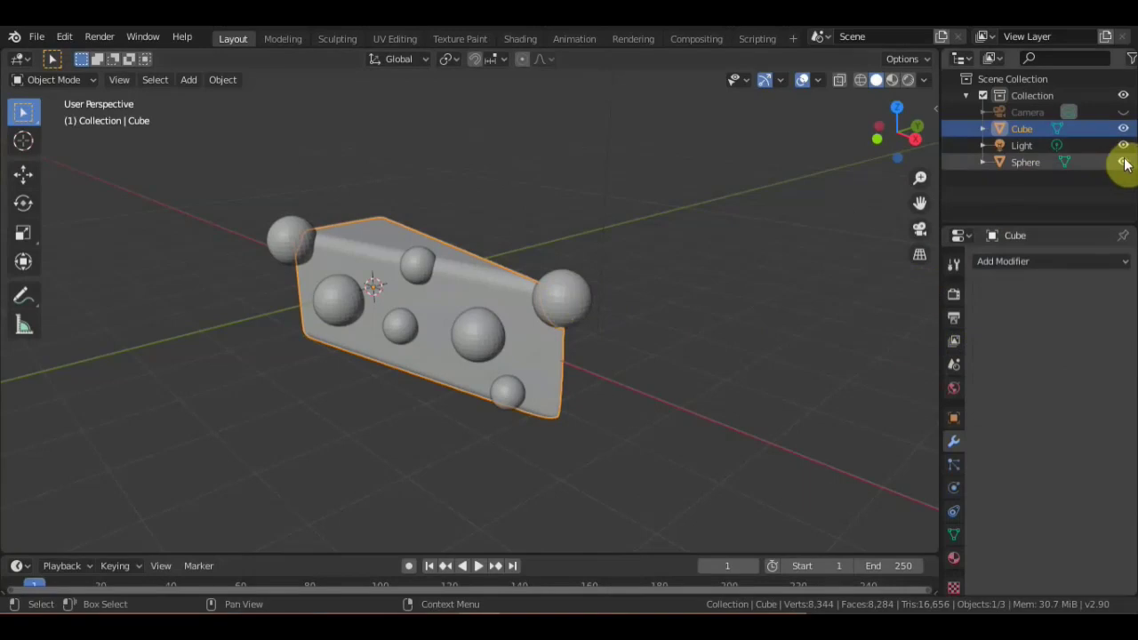
Hide the Sphere and apply an Edge Split modifier to the holed cheese
click(1123, 162)
mouse_move(794, 299)
middle_down()
mouse_move(914, 266)
mouse_move(867, 274)
middle_up()
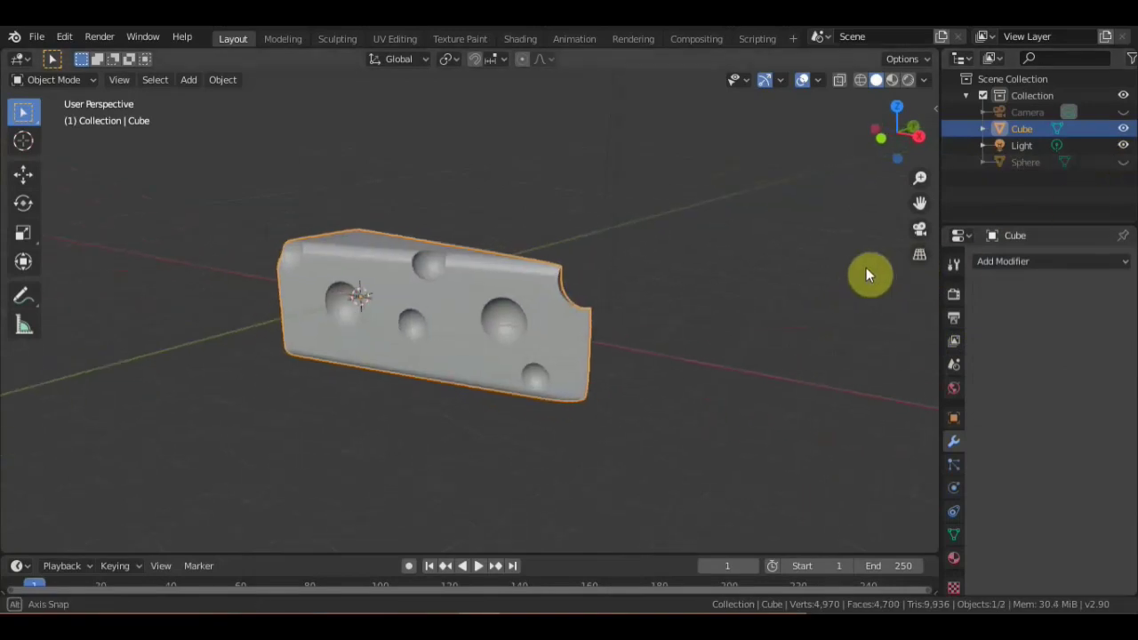
click(1032, 265)
click(803, 390)
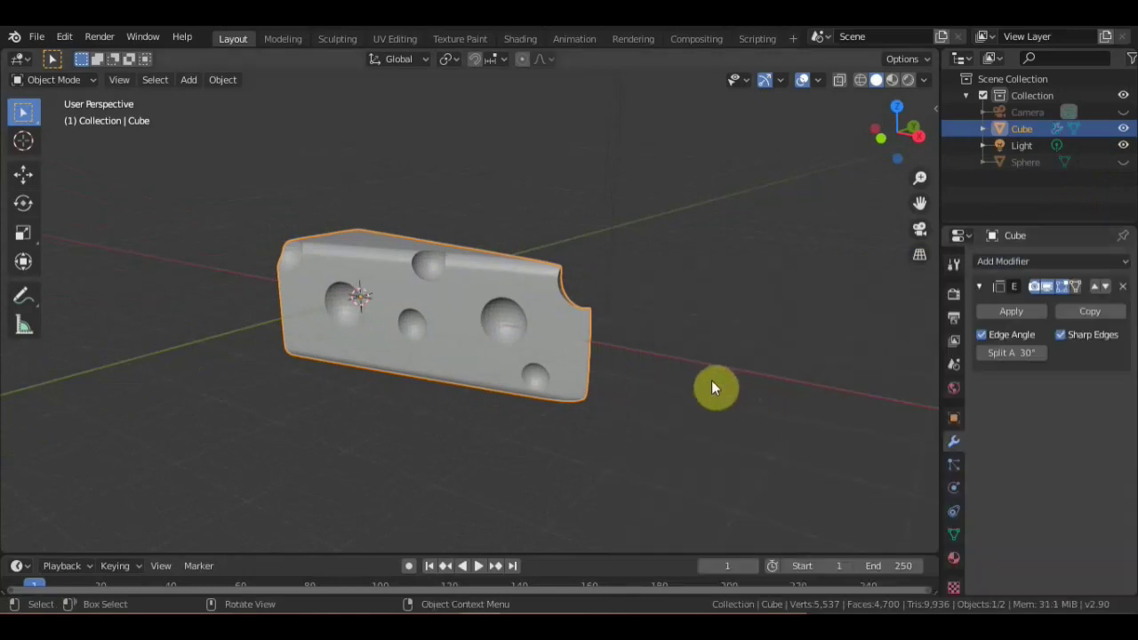
click(1011, 311)
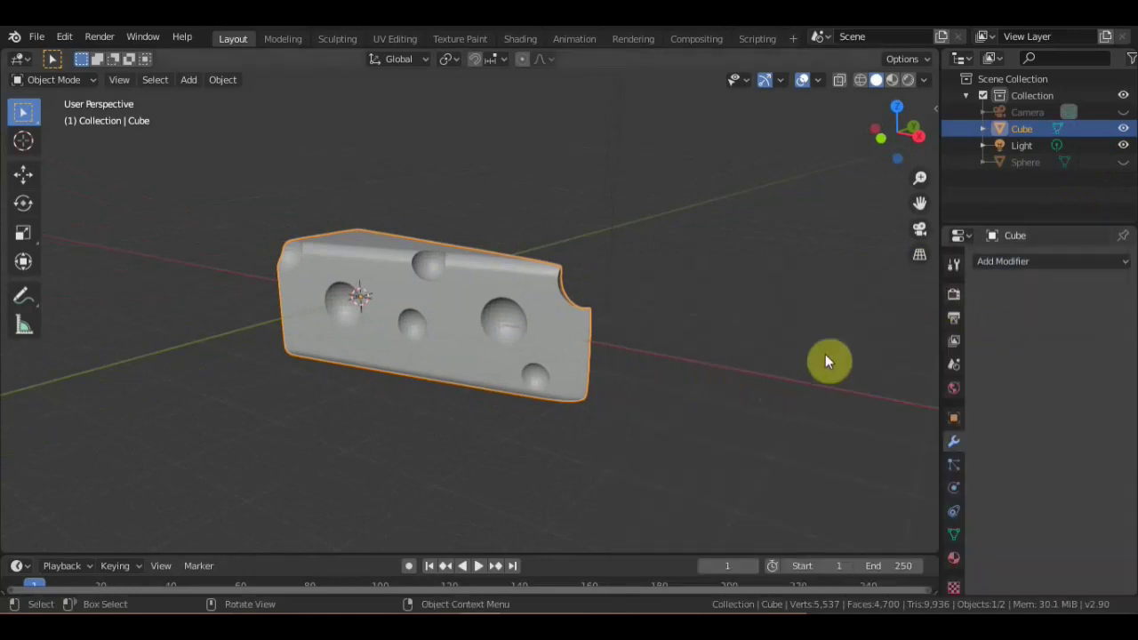
scroll(728, 360, up, 2)
mouse_move(729, 357)
middle_down()
mouse_move(770, 348)
mouse_move(724, 351)
mouse_move(645, 309)
middle_up()
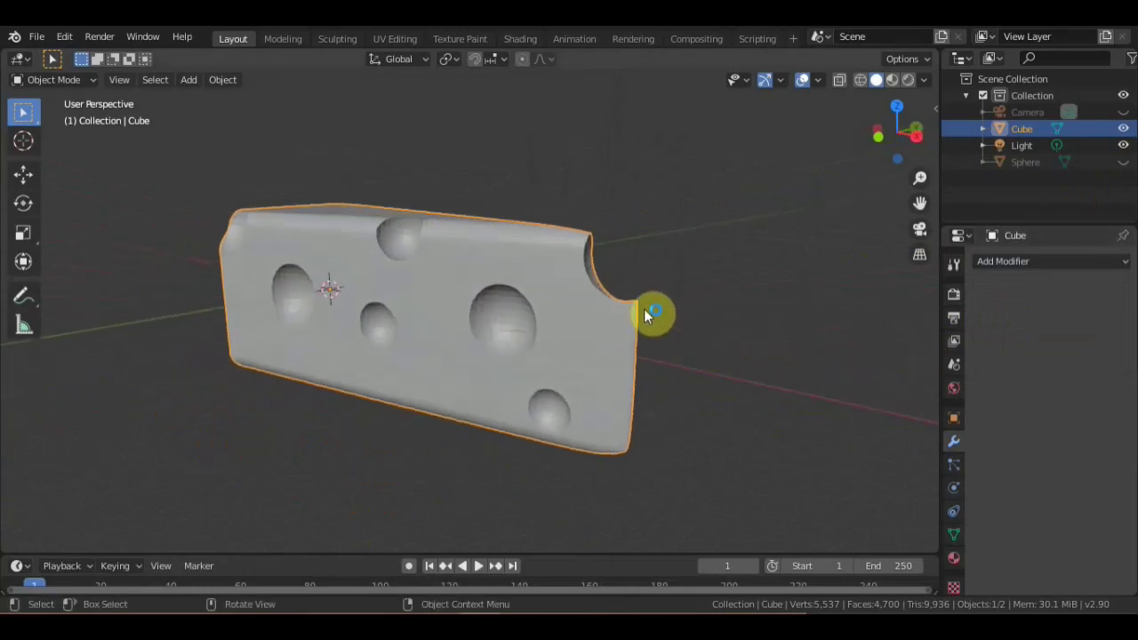
scroll(453, 292, down, 2)
scroll(470, 293, down, 1)
mouse_move(471, 293)
middle_down()
mouse_move(415, 279)
mouse_move(467, 293)
middle_up()
scroll(467, 301, up, 3)
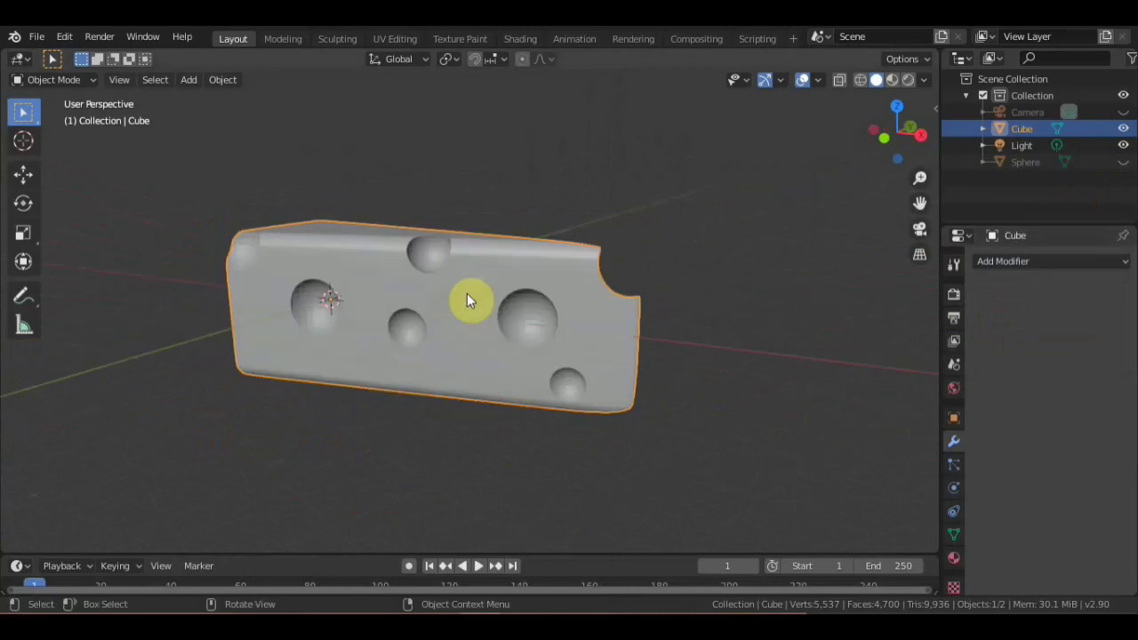
scroll(609, 234, down, 3)
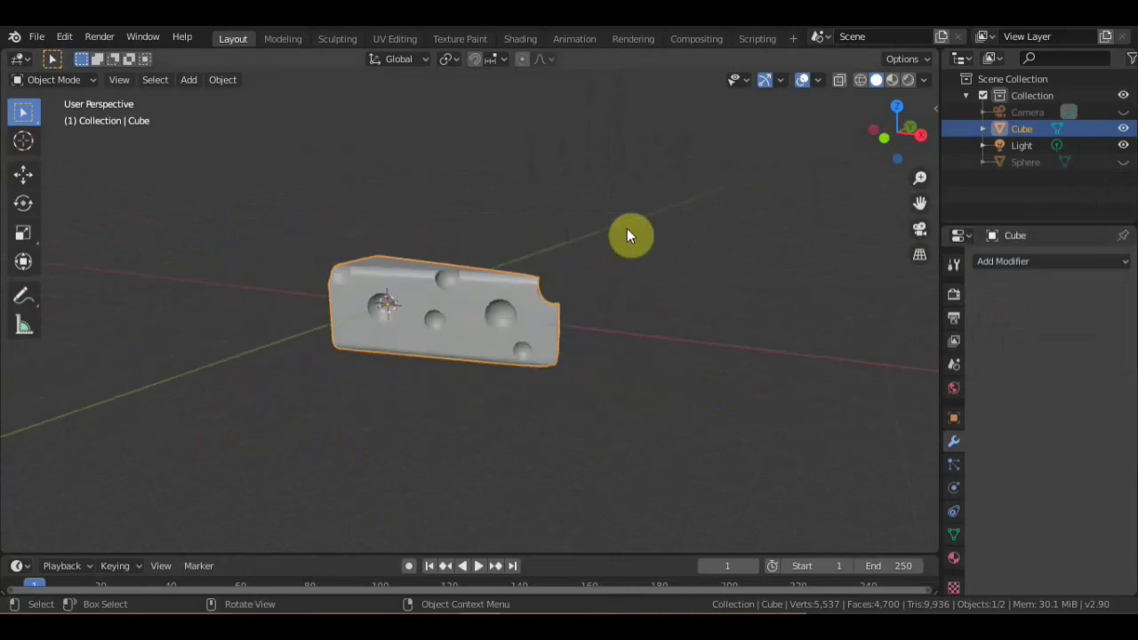
Hide the cheese and add a new cube, Cube.001, at the origin
key(Delete)
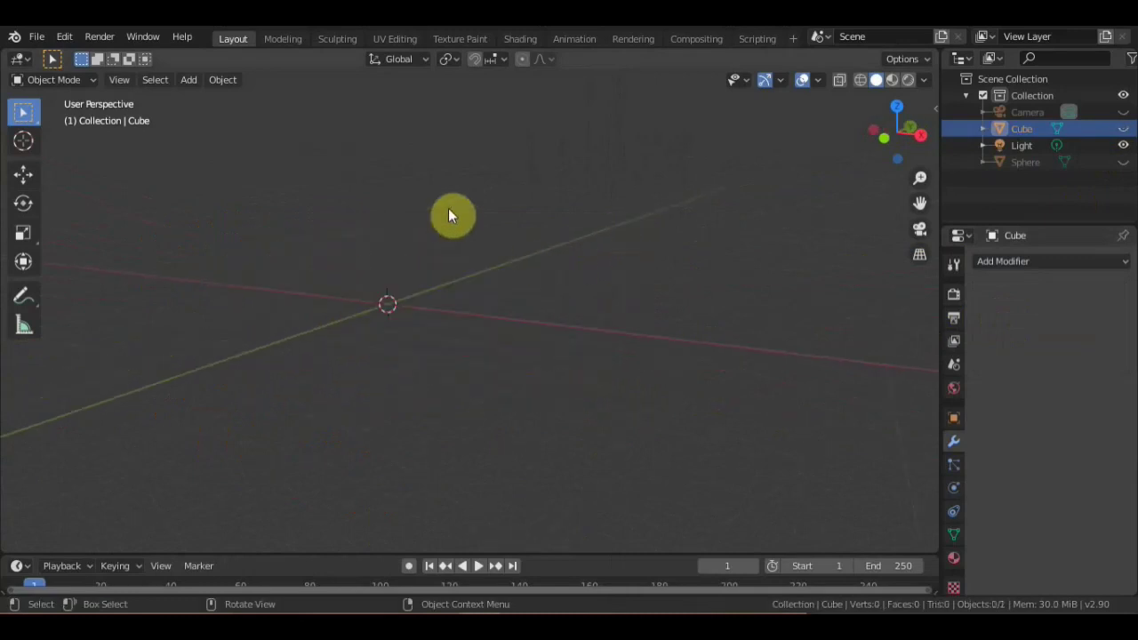
click(189, 79)
mouse_move(213, 99)
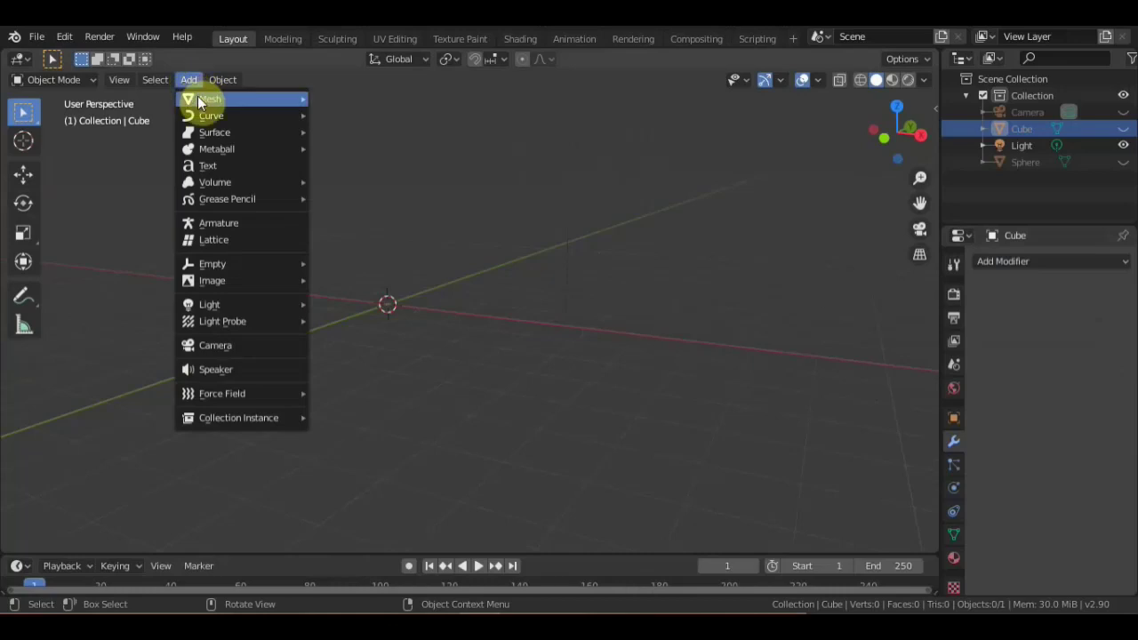
click(345, 115)
mouse_move(443, 231)
middle_down()
mouse_move(519, 284)
mouse_move(500, 287)
middle_up()
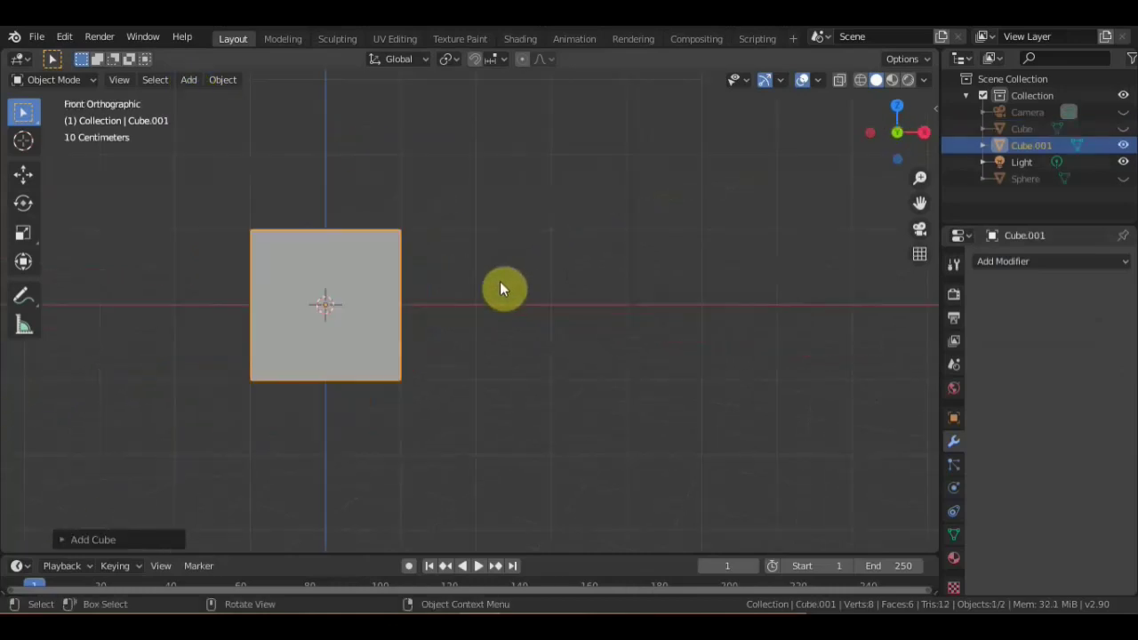
Raise Cube.001 one unit along Z so it rests on the grid
click(24, 175)
key(g)
key(z)
key(1)
key(Return)
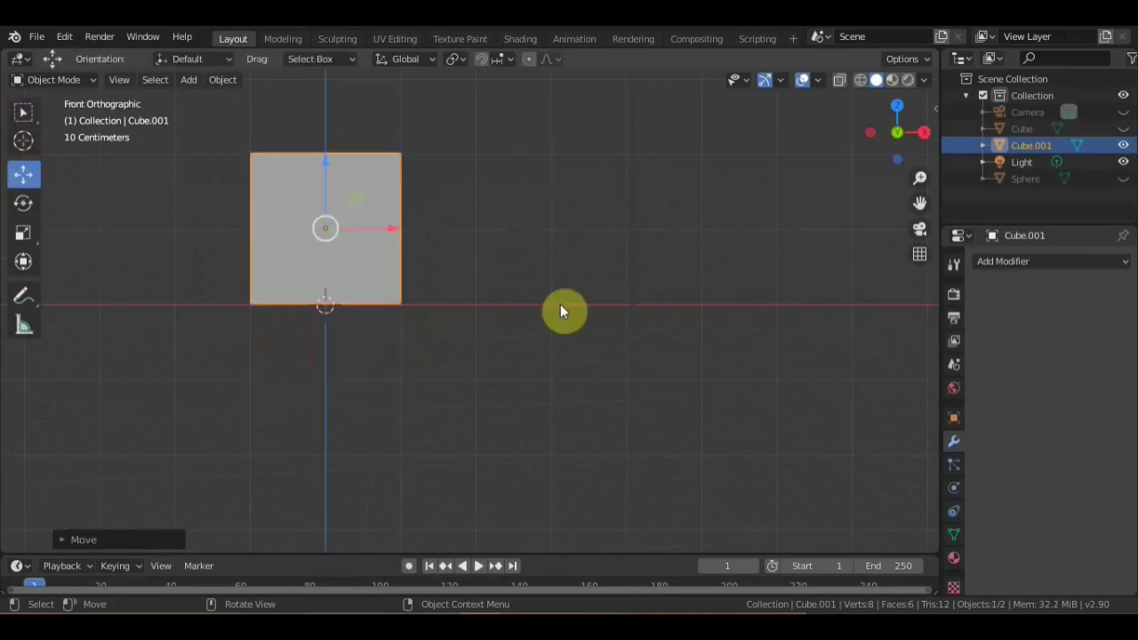
mouse_move(570, 338)
middle_down()
mouse_move(535, 319)
mouse_move(534, 332)
mouse_move(462, 374)
mouse_move(361, 334)
middle_up()
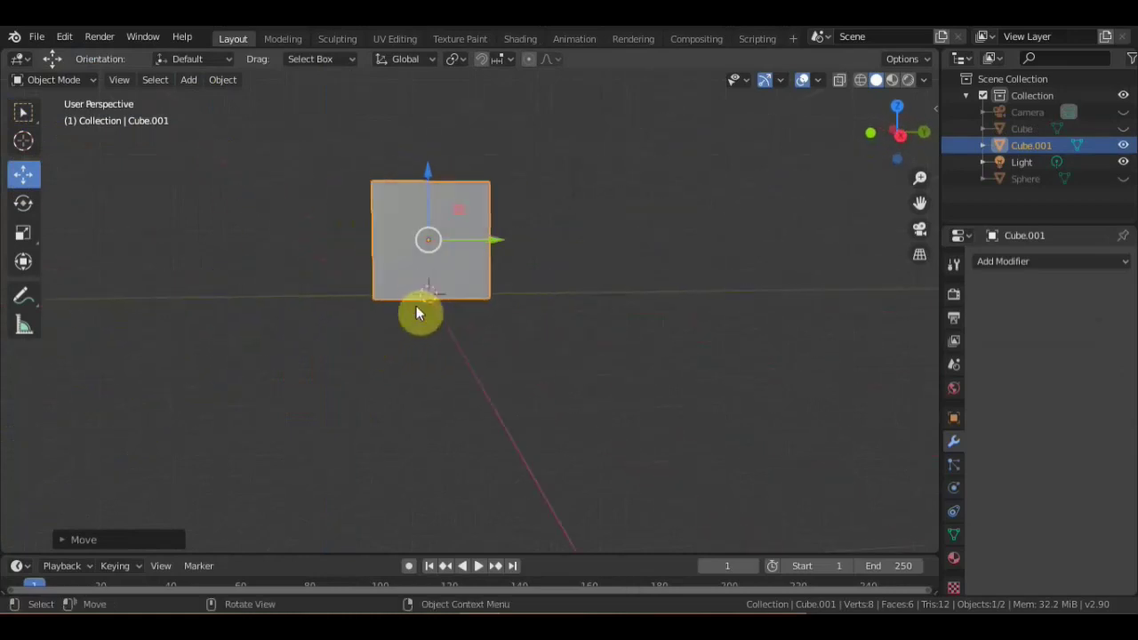
middle_drag(416, 305, 463, 309)
shift+middle_drag(567, 288, 565, 339)
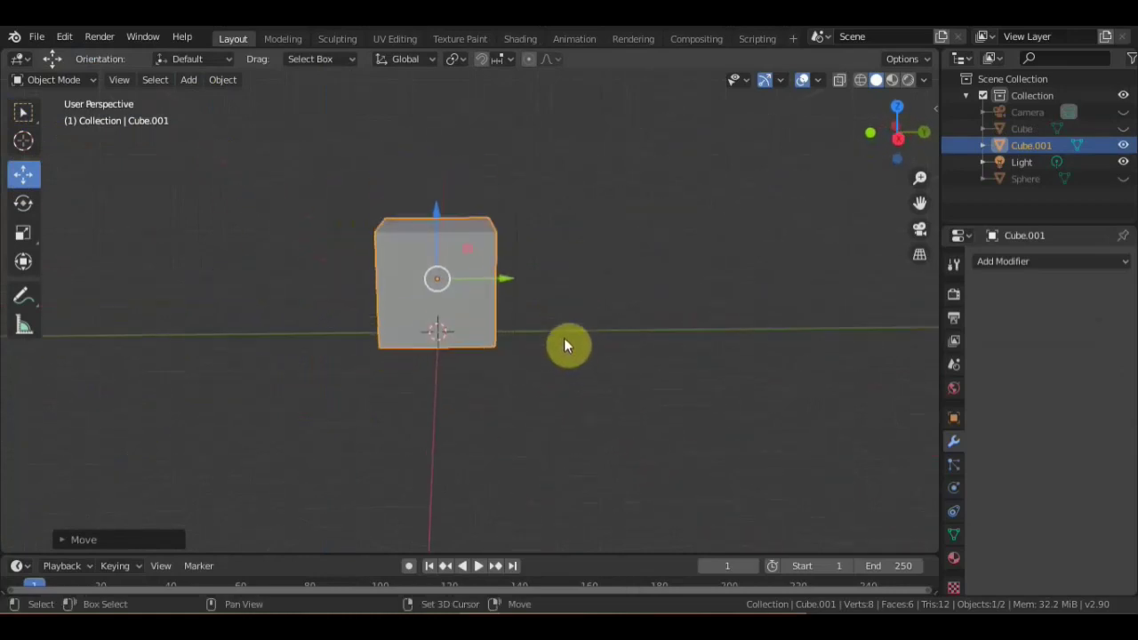
scroll(564, 345, up, 2)
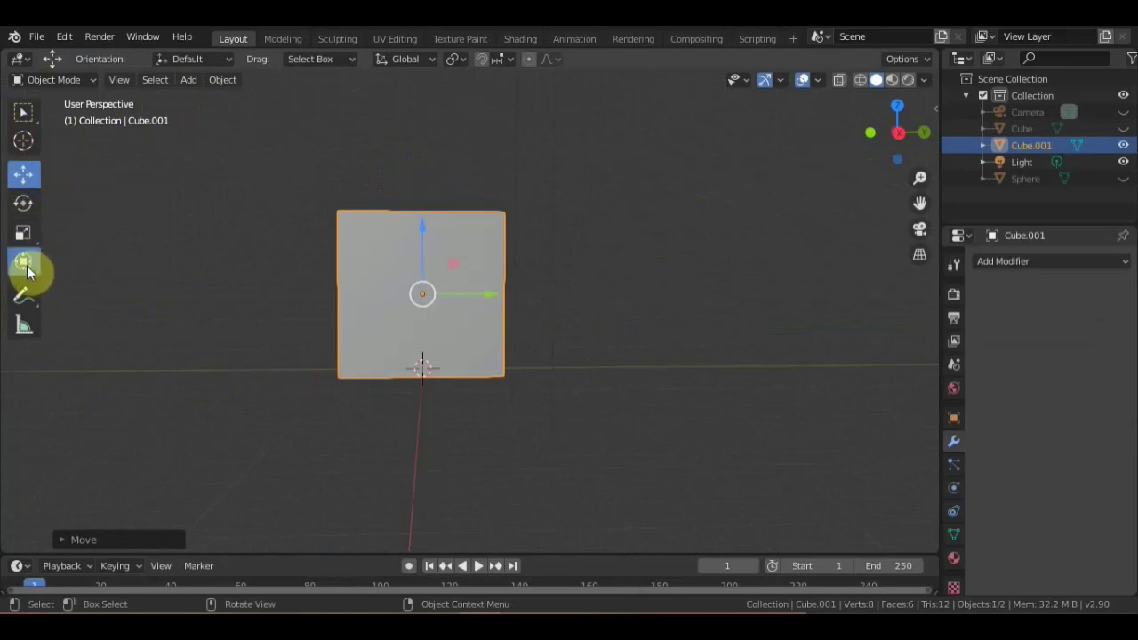
Squash Cube.001 along X into a thin slab with the Transform scale handle
click(23, 262)
drag(477, 300, 436, 299)
click(23, 112)
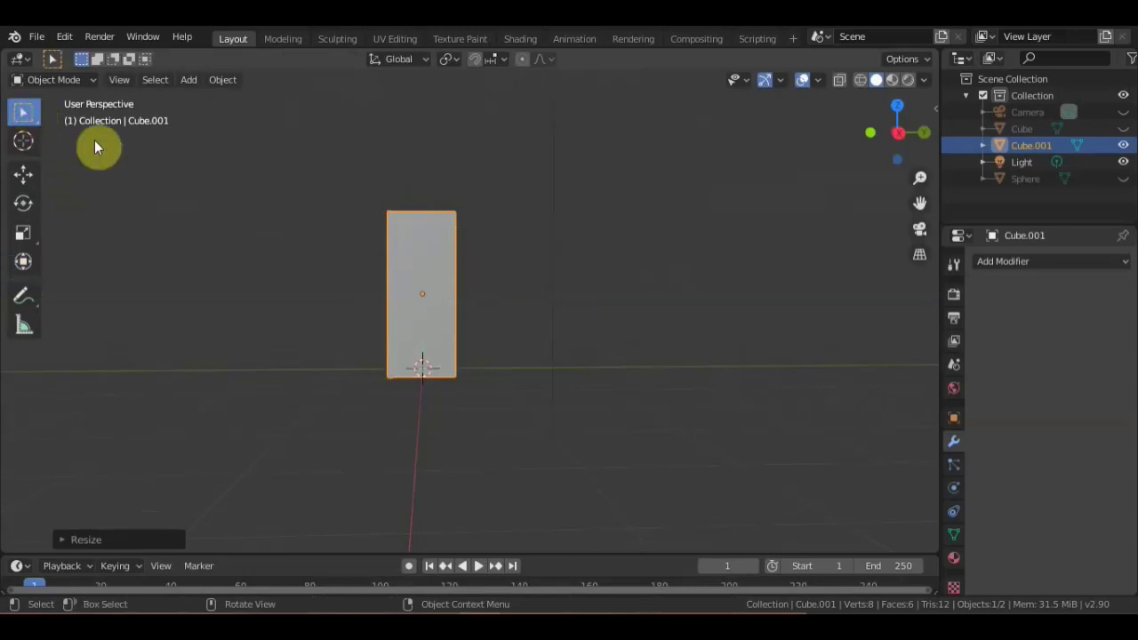
mouse_move(94, 145)
middle_down()
mouse_move(338, 216)
mouse_move(384, 213)
middle_up()
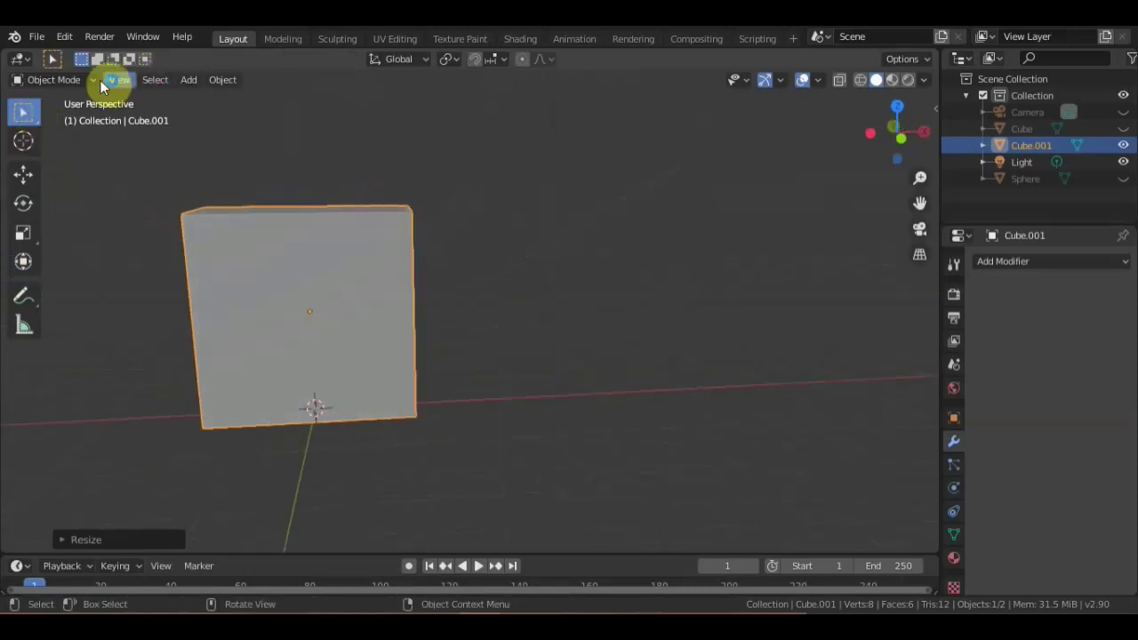
Put Cube.001 into Edit Mode with face selection, and select its front face in front orthographic view
click(79, 80)
click(84, 118)
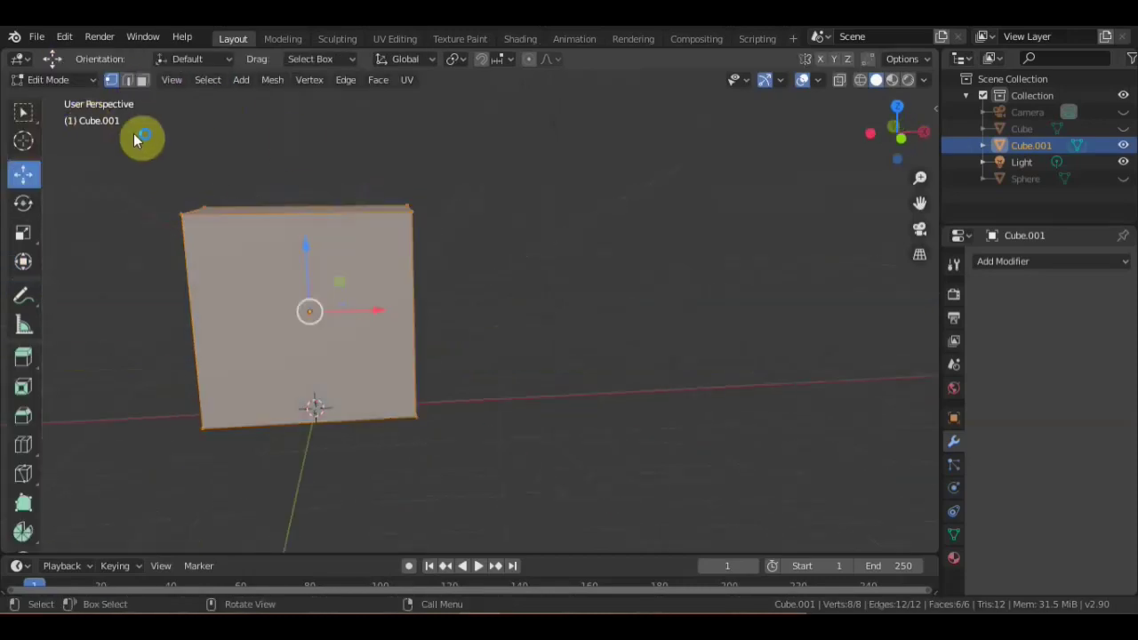
click(142, 80)
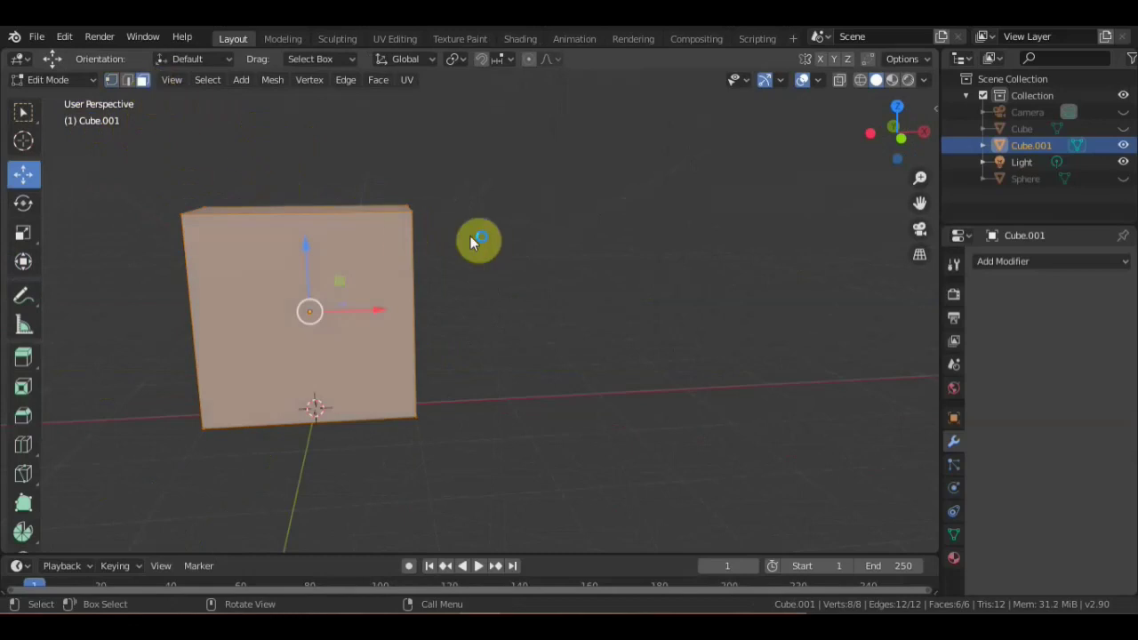
click(540, 238)
shift+middle_drag(539, 239, 673, 228)
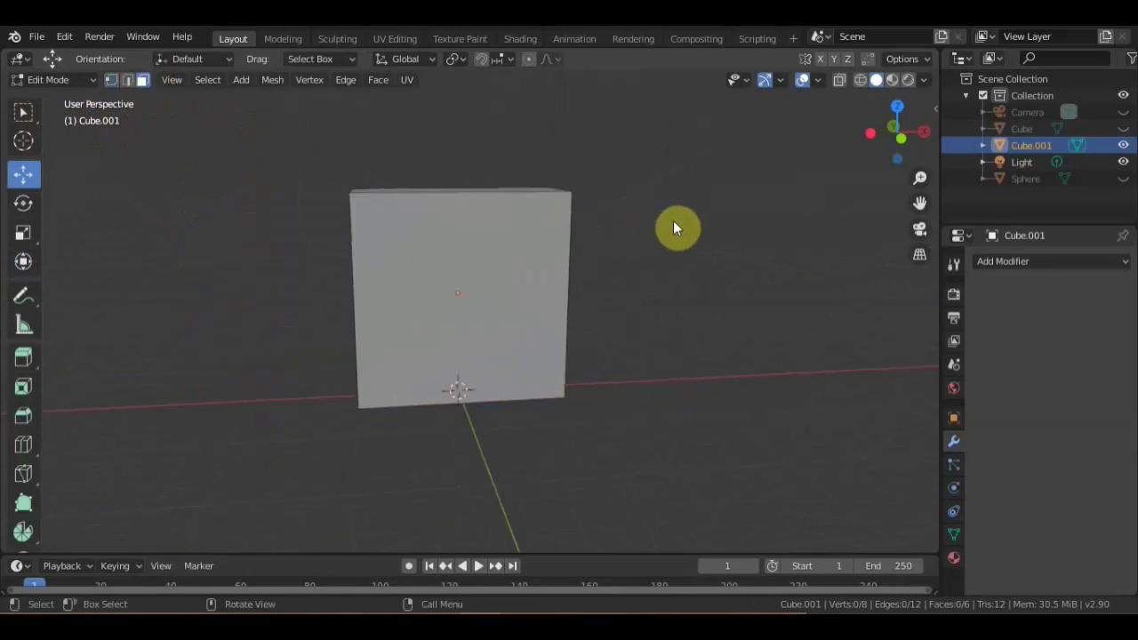
key(KP_1)
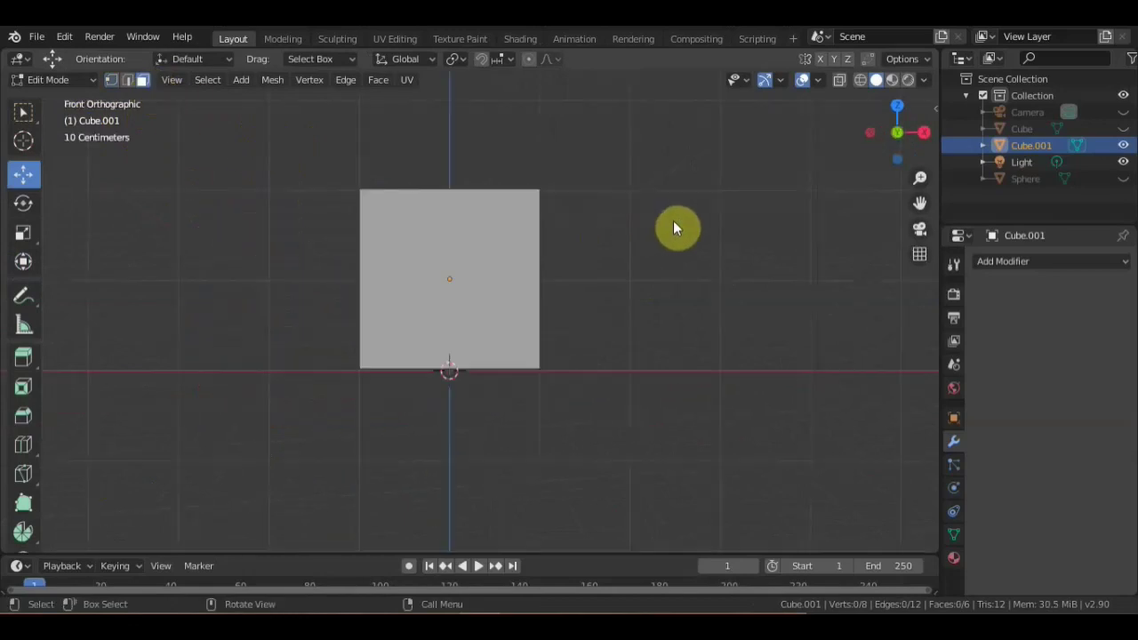
click(468, 253)
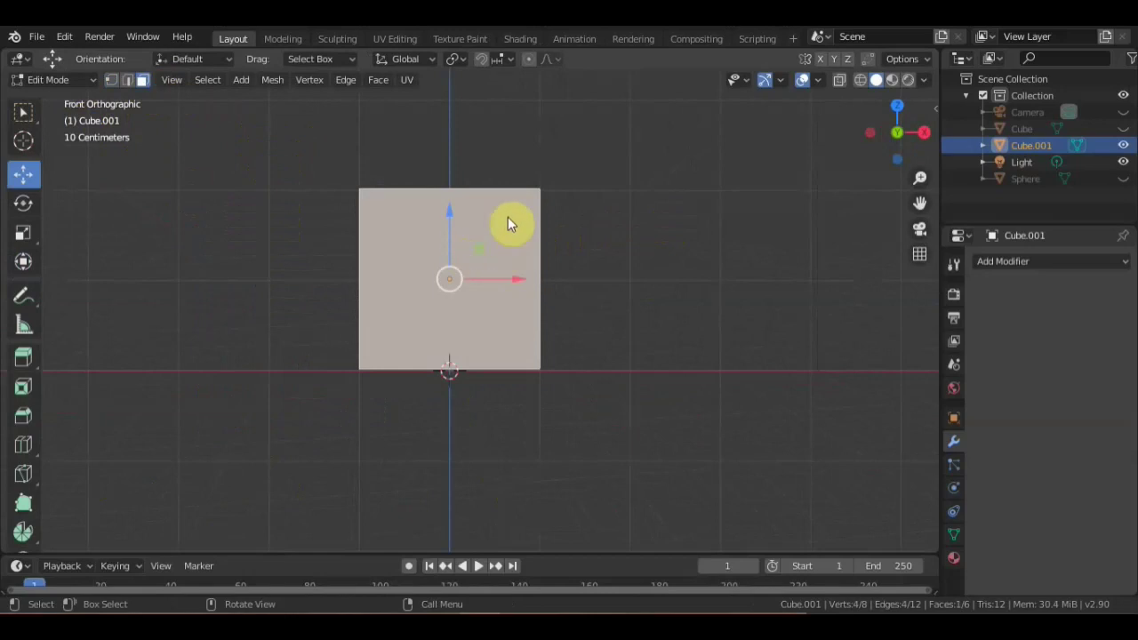
Inset the front face twice to leave a double-bordered inner face
key(i)
click(537, 274)
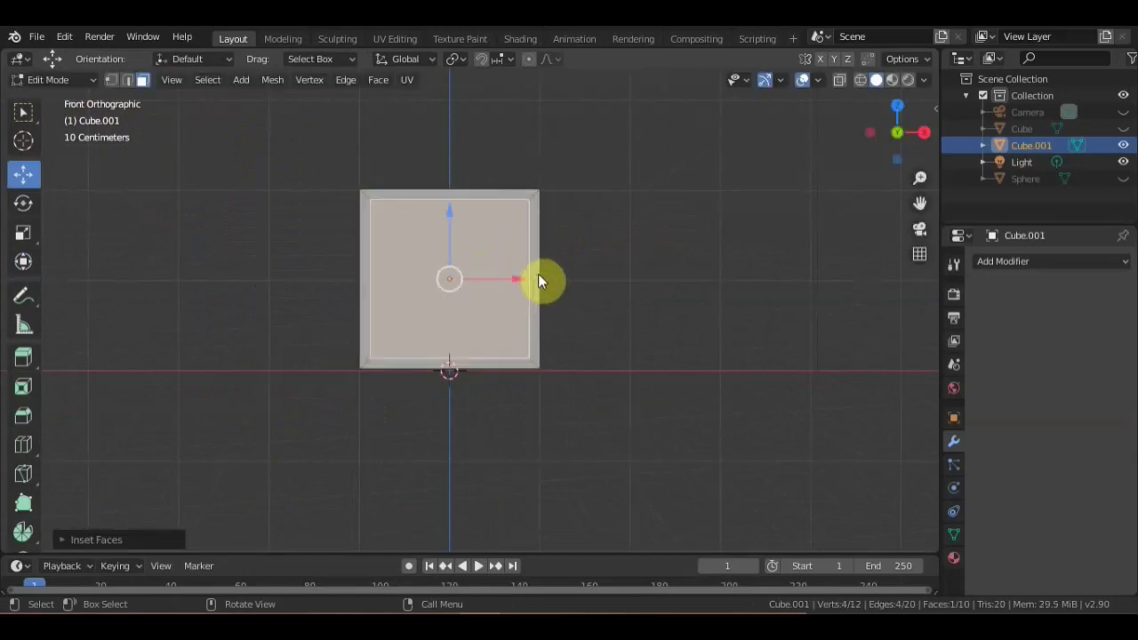
key(i)
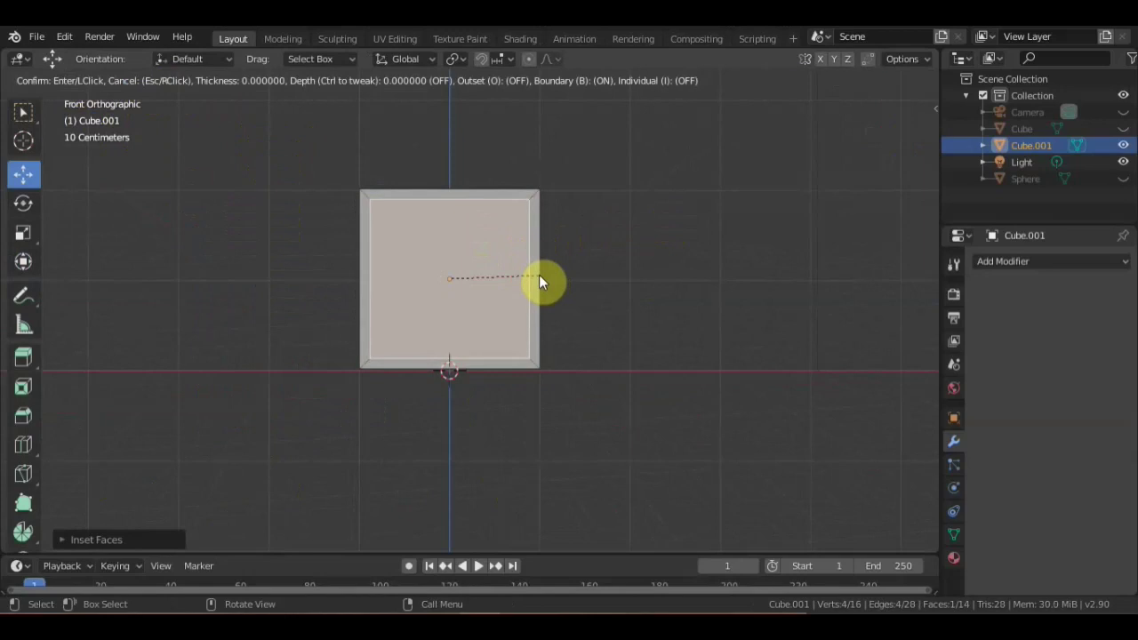
click(536, 280)
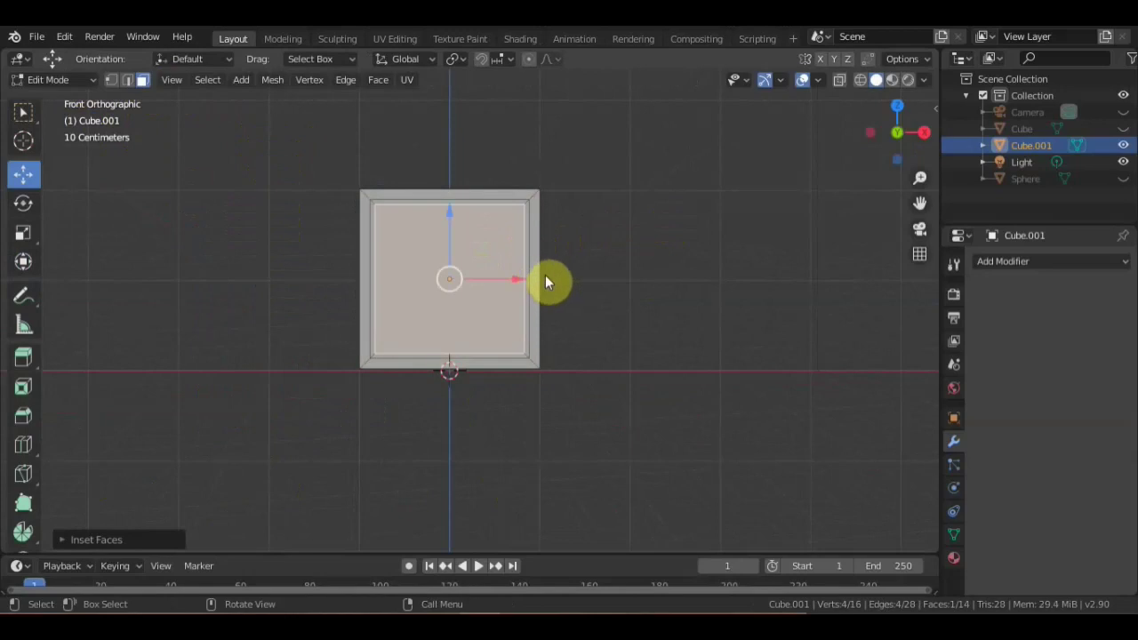
Push the inset front face back into the box along the Y axis
middle_drag(546, 277, 383, 307)
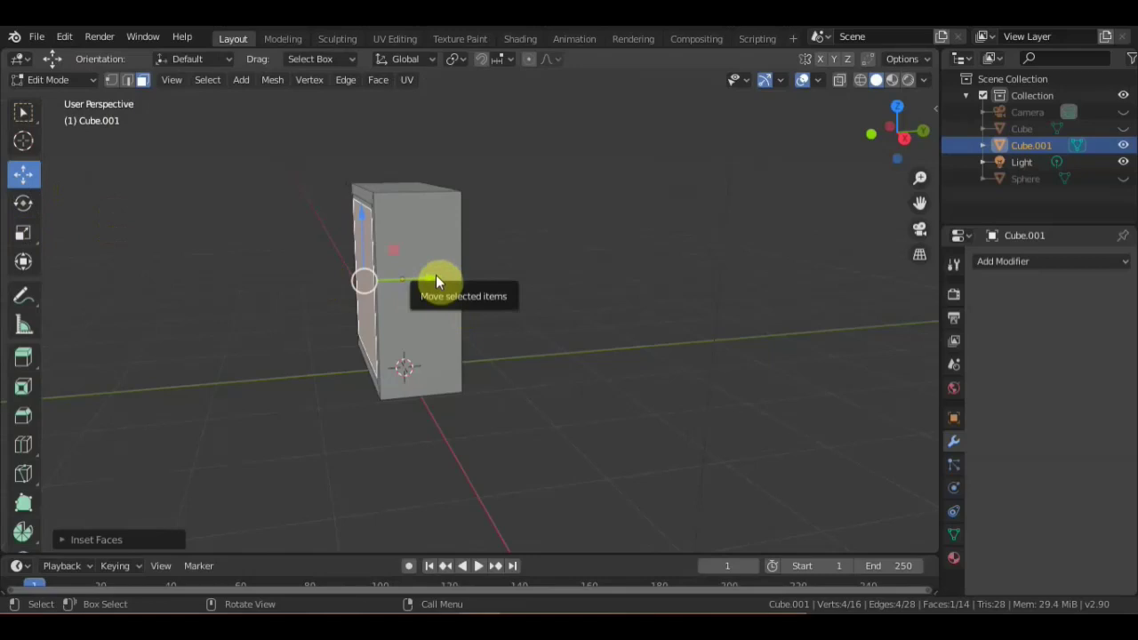
drag(433, 278, 447, 275)
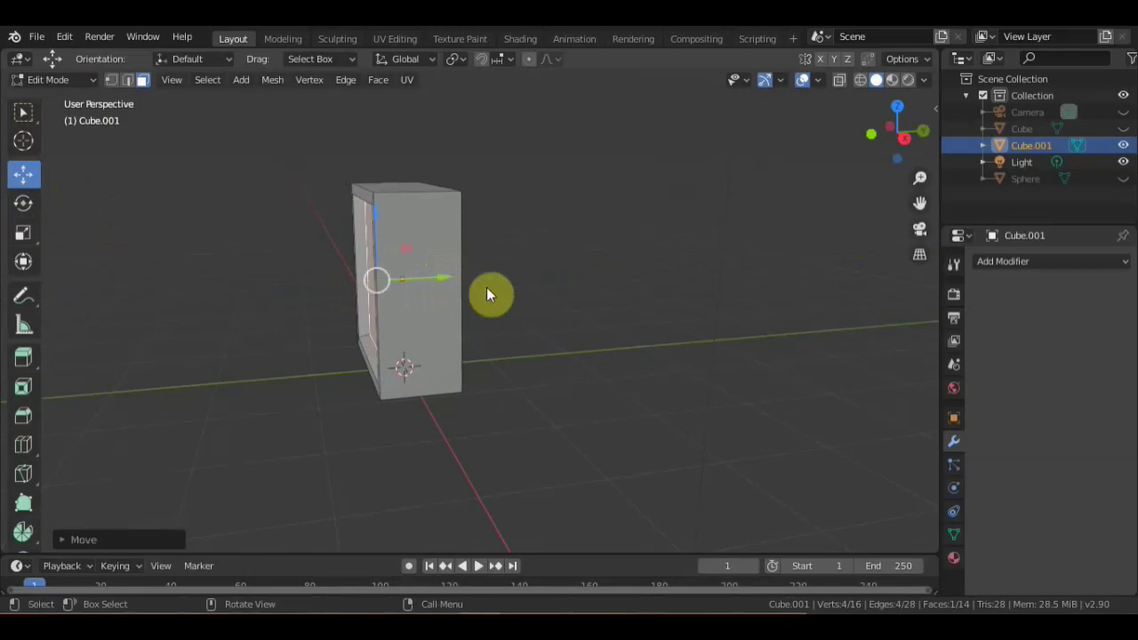
middle_drag(488, 291, 572, 289)
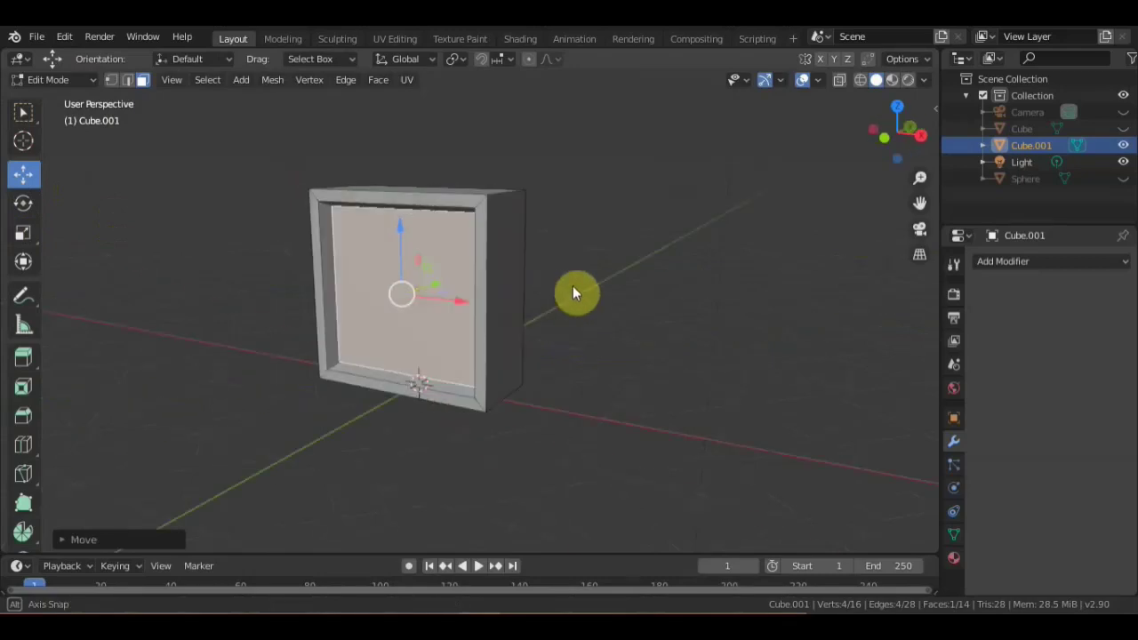
Inset the recessed face once more and push it about 0.25 m further back along Y
key(i)
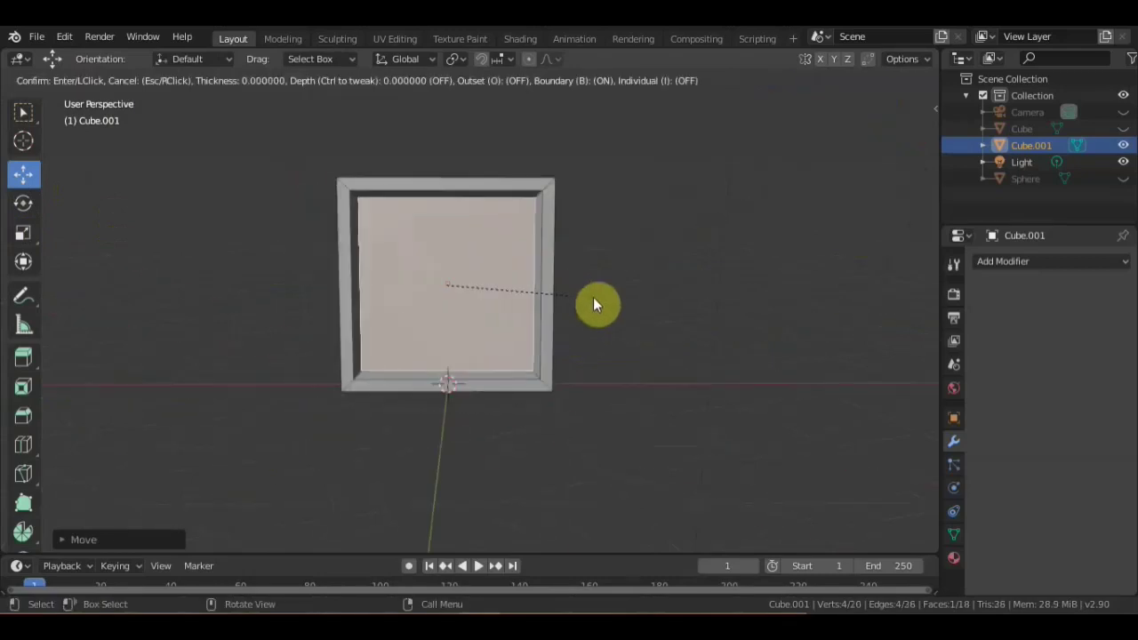
click(587, 294)
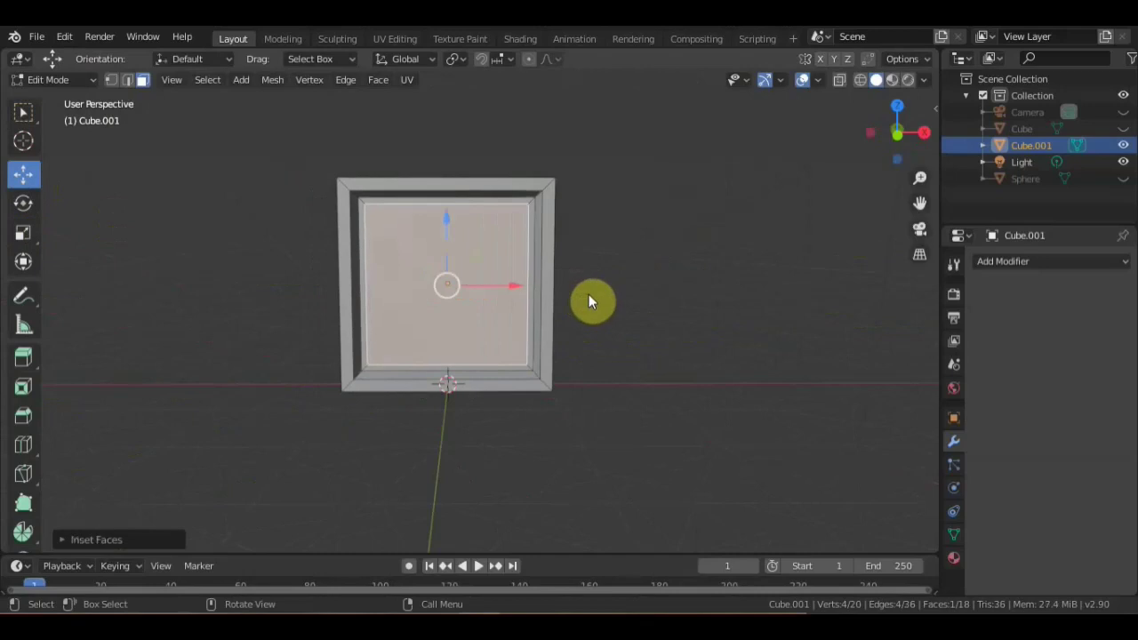
middle_drag(573, 303, 413, 326)
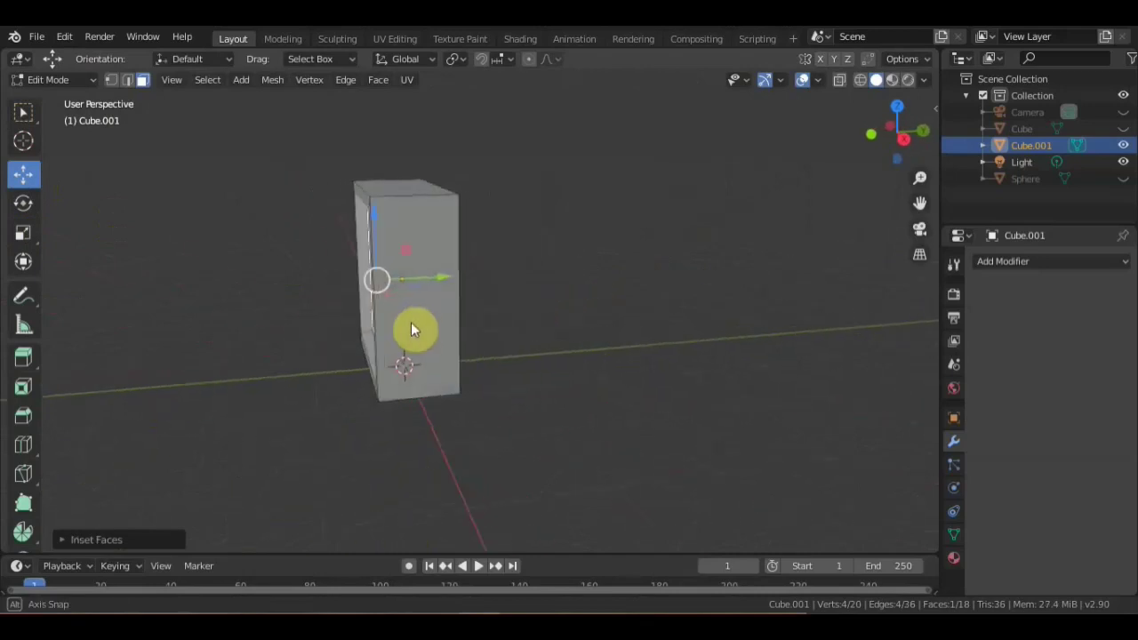
mouse_move(450, 282)
mouse_down()
mouse_move(424, 279)
mouse_move(417, 293)
mouse_up()
mouse_move(416, 292)
middle_down()
mouse_move(524, 304)
mouse_move(605, 300)
mouse_move(602, 288)
middle_up()
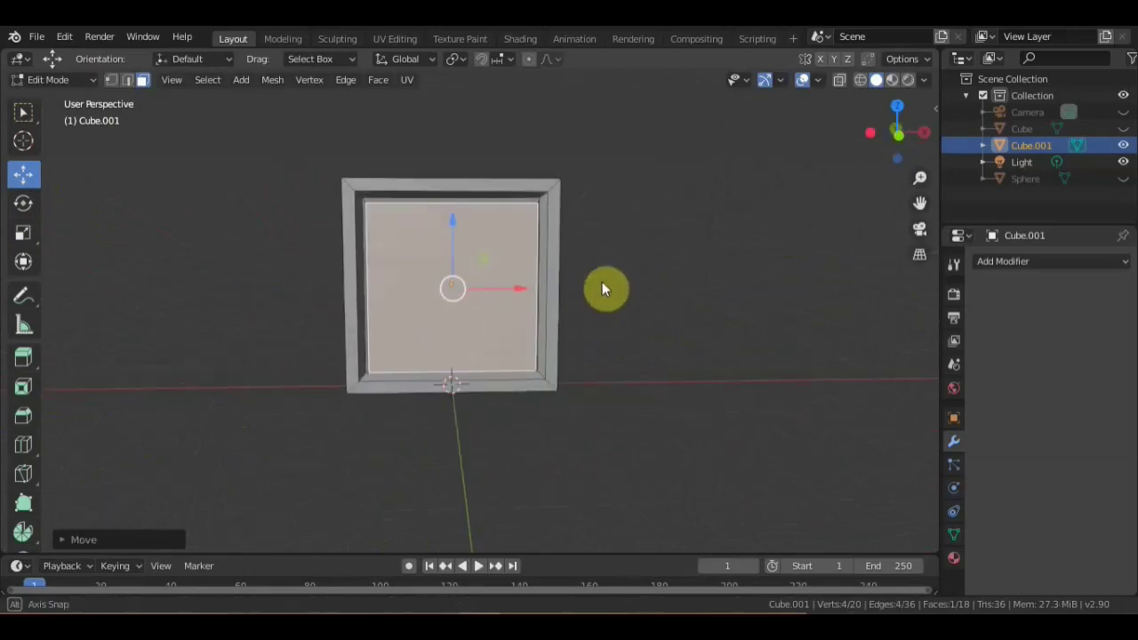
mouse_move(358, 254)
middle_down()
mouse_move(646, 281)
mouse_move(548, 264)
mouse_move(569, 231)
middle_up()
middle_drag(595, 386, 372, 355)
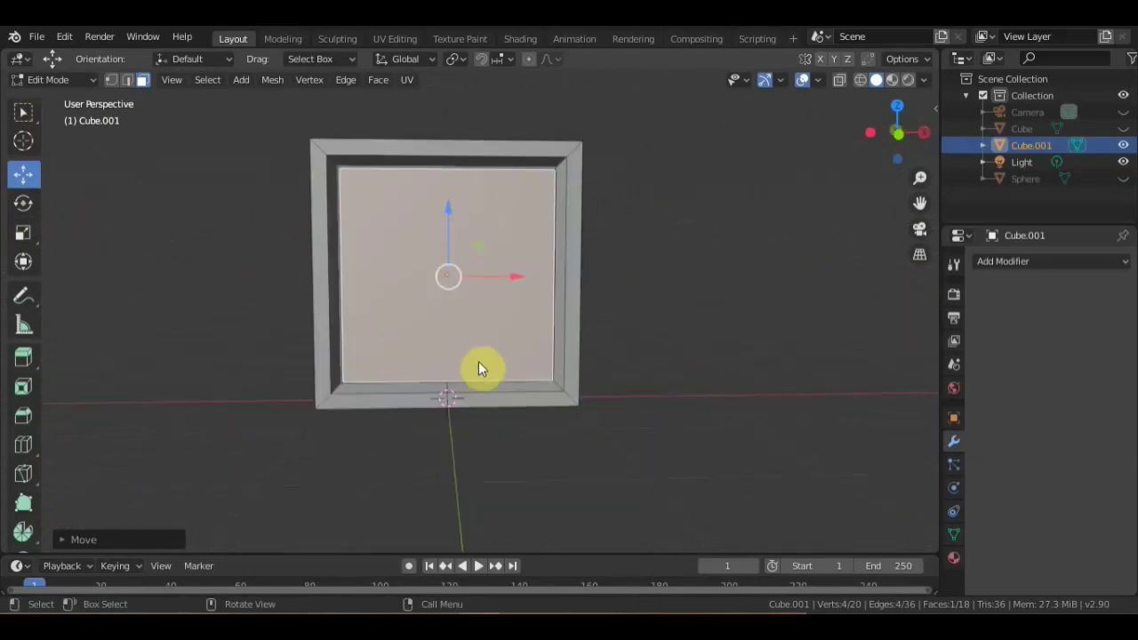
Bevel the recessed face with 11 segments into concentric stepped rings
key(ctrl+b)
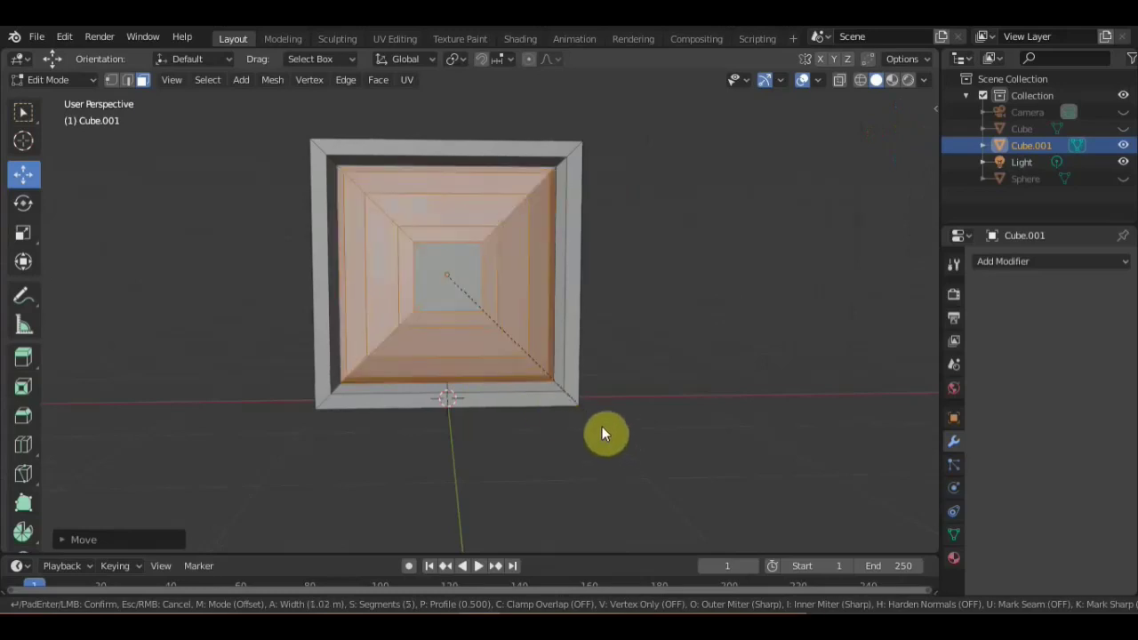
scroll(601, 425, down, 6)
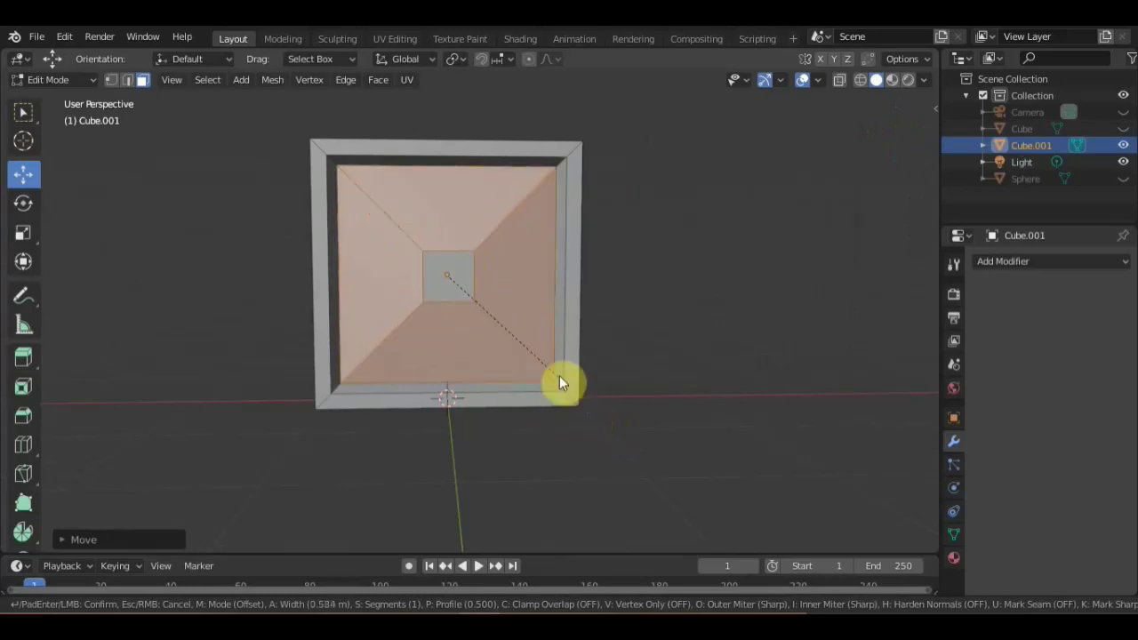
scroll(551, 374, up, 2)
scroll(552, 373, up, 3)
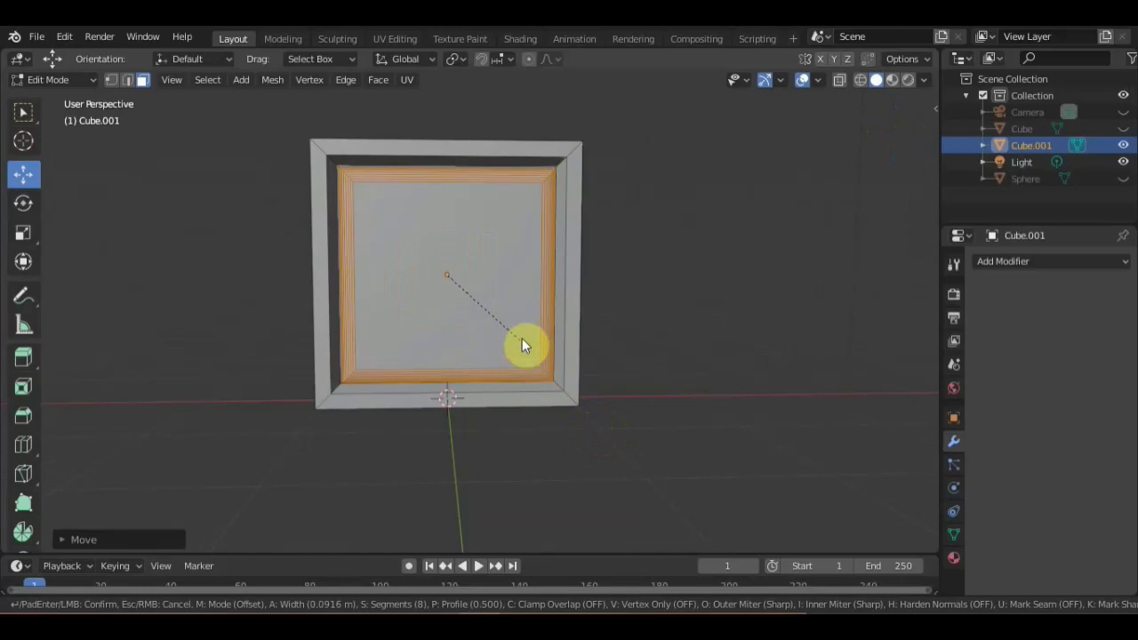
scroll(538, 364, up, 2)
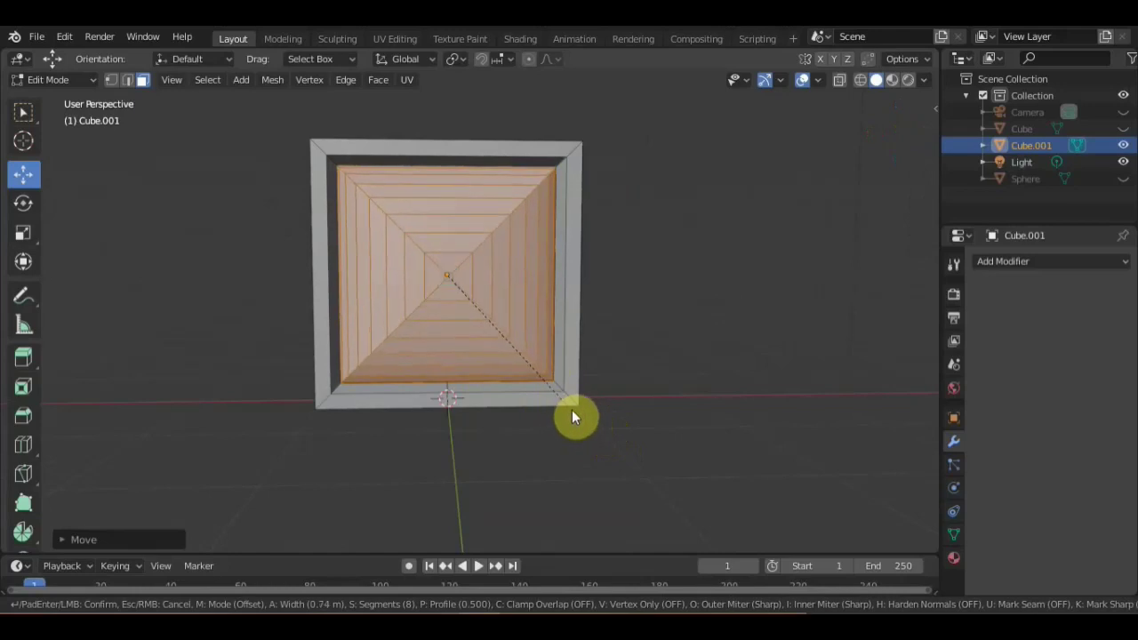
scroll(572, 409, up, 2)
scroll(574, 415, up, 2)
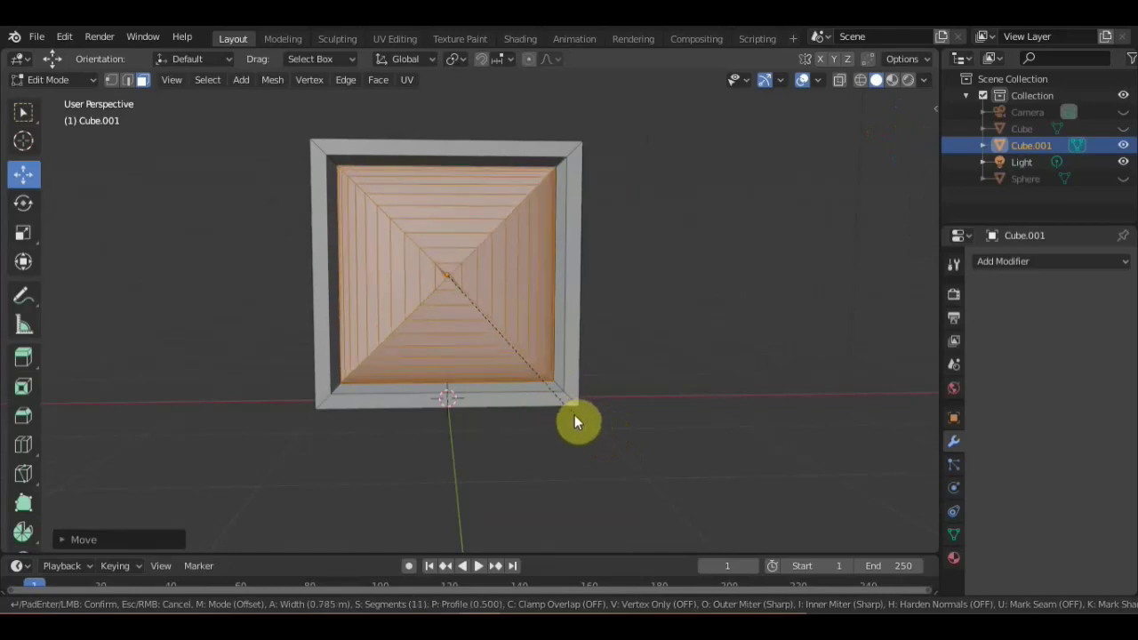
scroll(574, 414, up, 1)
click(574, 414)
Move the bevelled region about 0.2 m along Y so it bulges past the frame
mouse_move(574, 414)
middle_down()
mouse_move(547, 402)
mouse_move(446, 404)
mouse_move(411, 278)
middle_up()
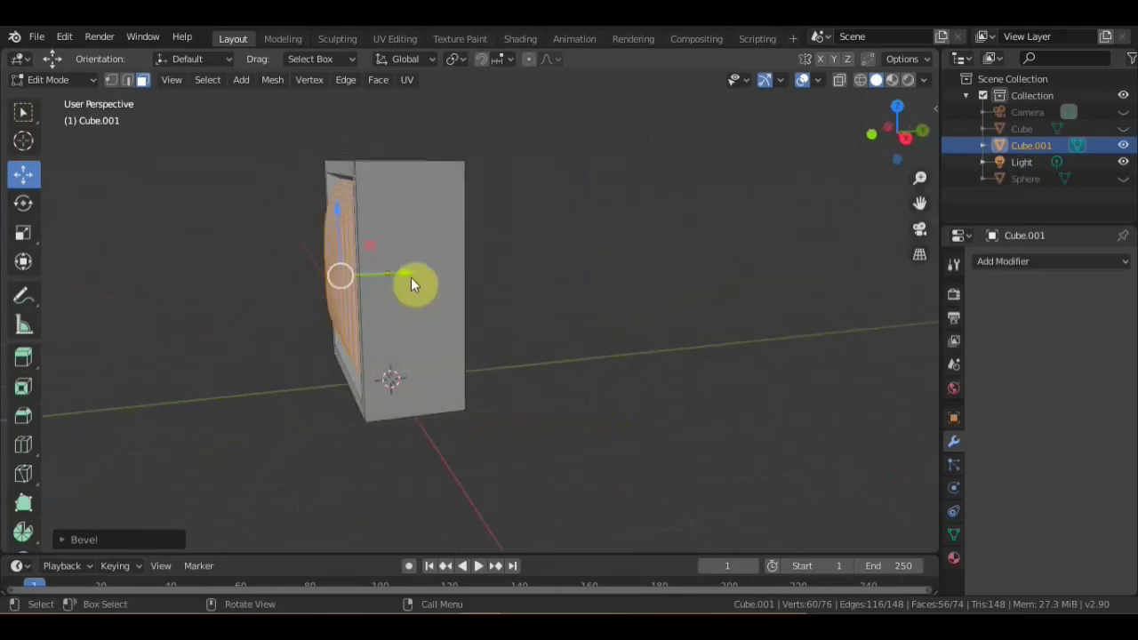
drag(410, 278, 381, 284)
mouse_move(405, 299)
middle_down()
mouse_move(571, 295)
mouse_move(406, 300)
middle_up()
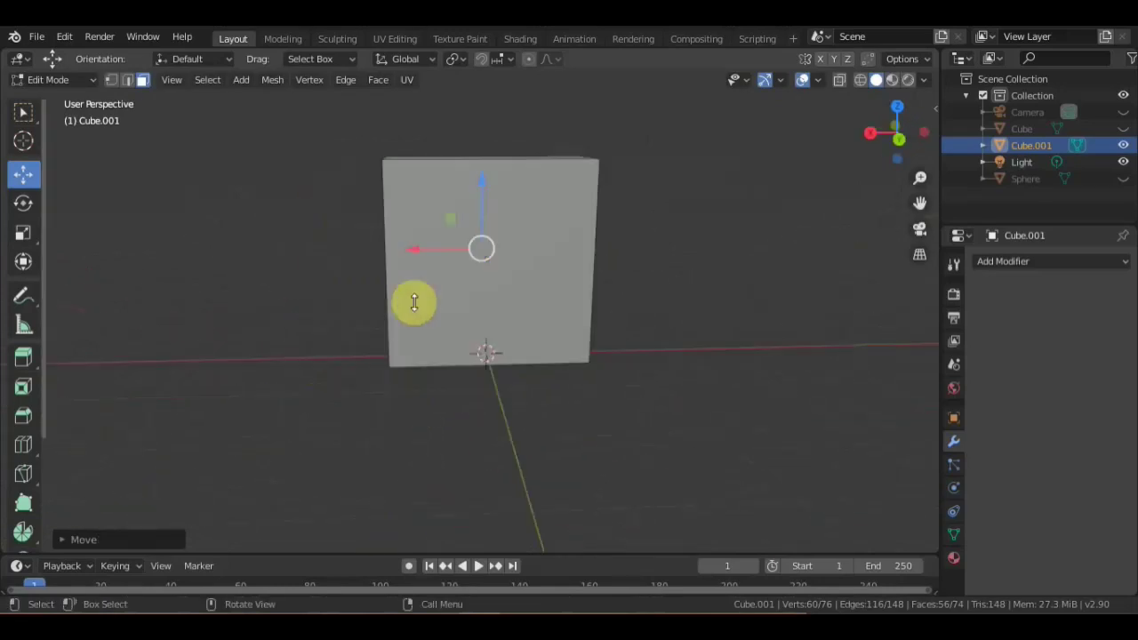
Select the cube's central front face and inset it twice
click(558, 249)
mouse_move(566, 249)
middle_down()
mouse_move(741, 287)
mouse_move(907, 284)
mouse_move(596, 267)
mouse_move(621, 265)
middle_up()
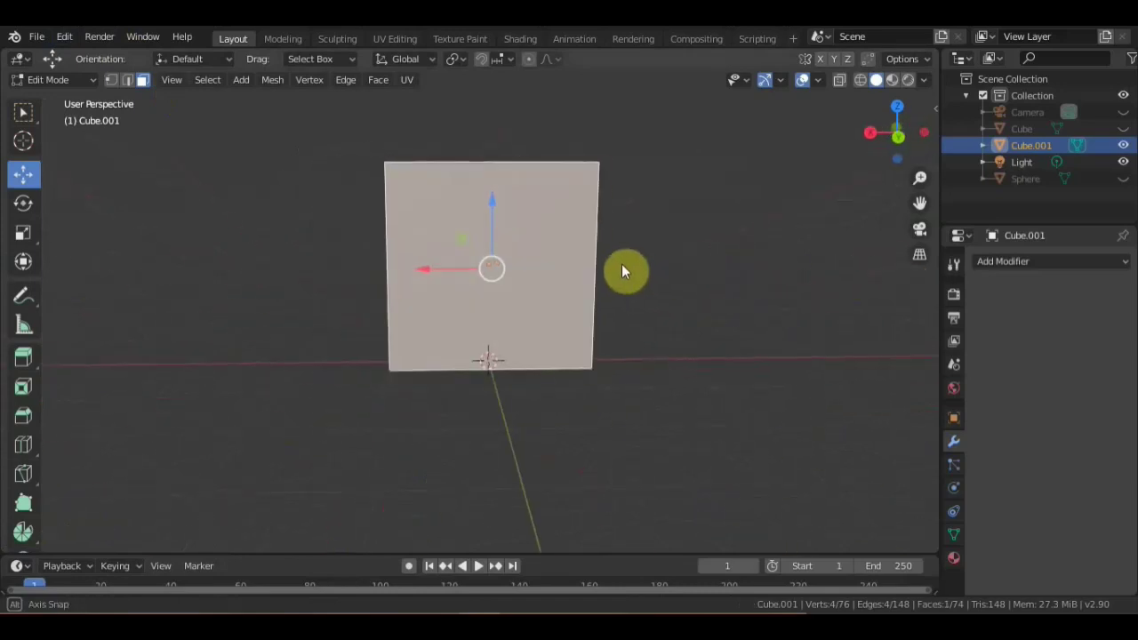
key(i)
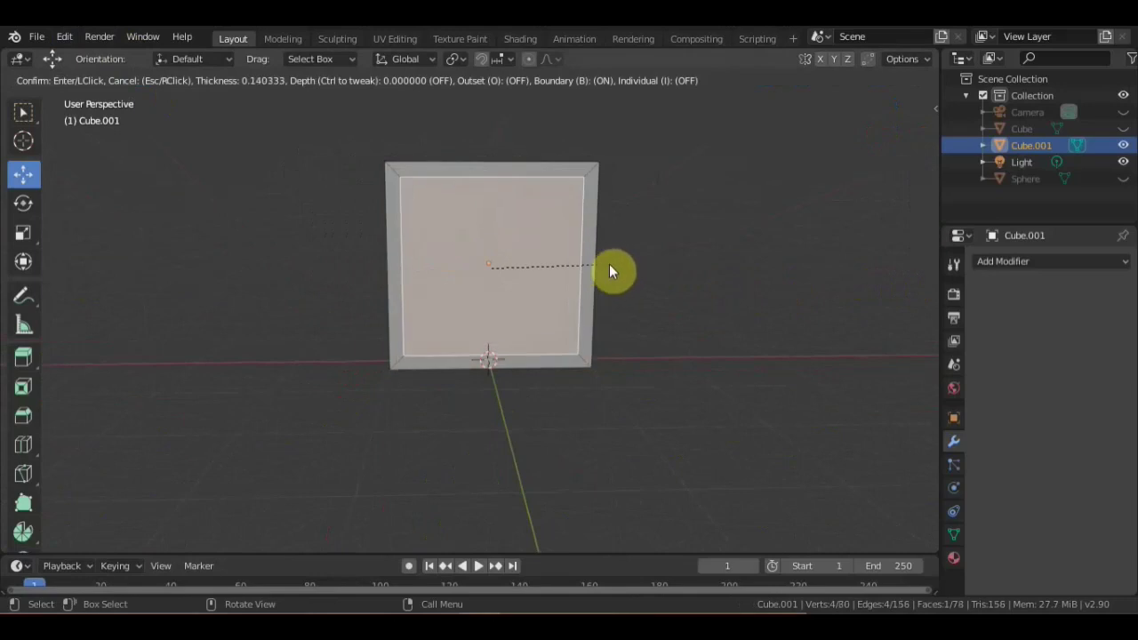
click(608, 264)
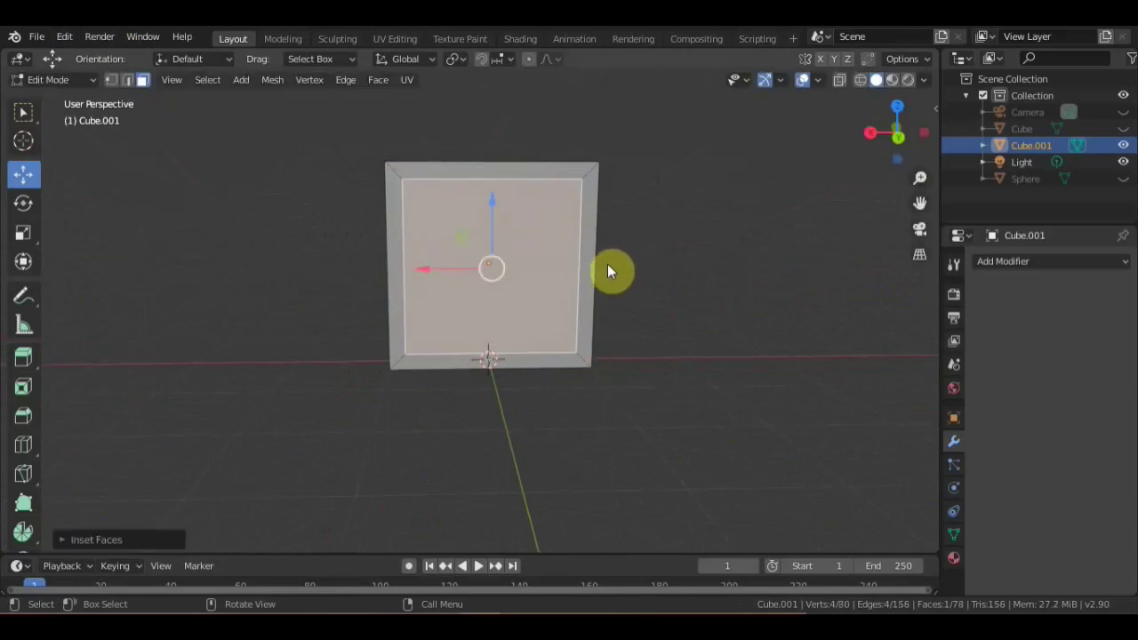
key(i)
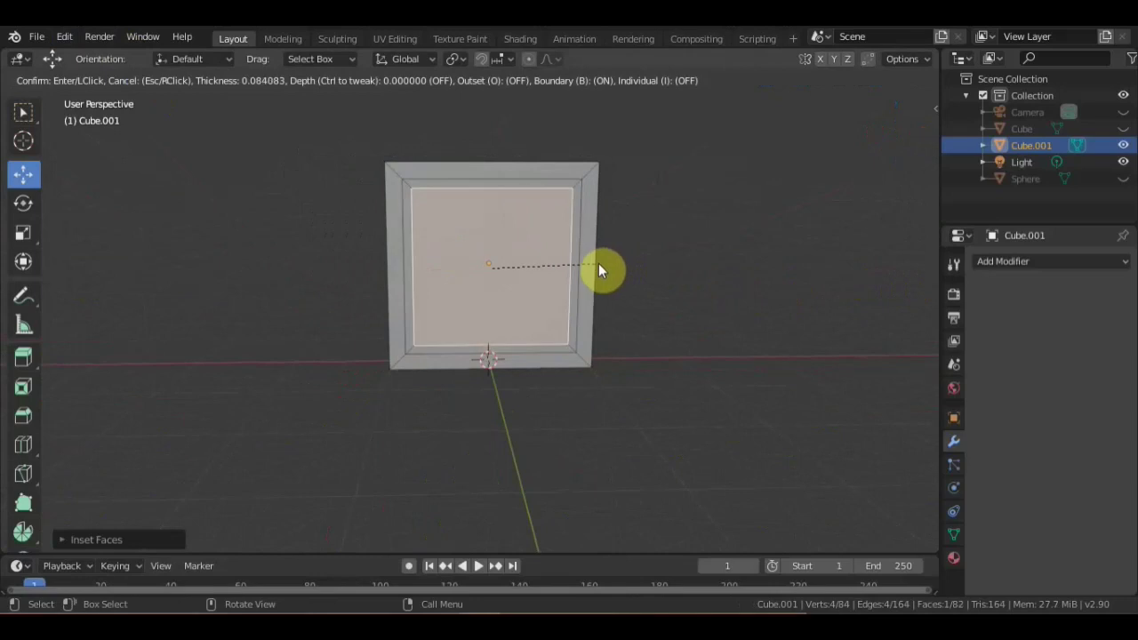
click(599, 269)
Pull the inset face outward along Y and scale it down to about 0.43
middle_drag(602, 272, 527, 277)
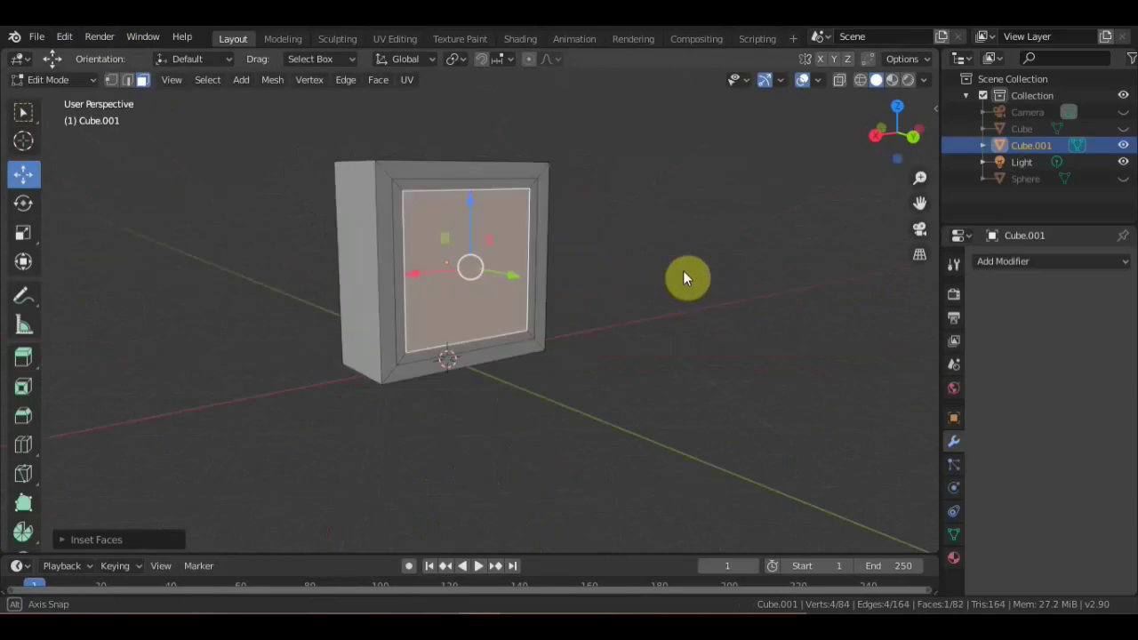
drag(512, 269, 605, 285)
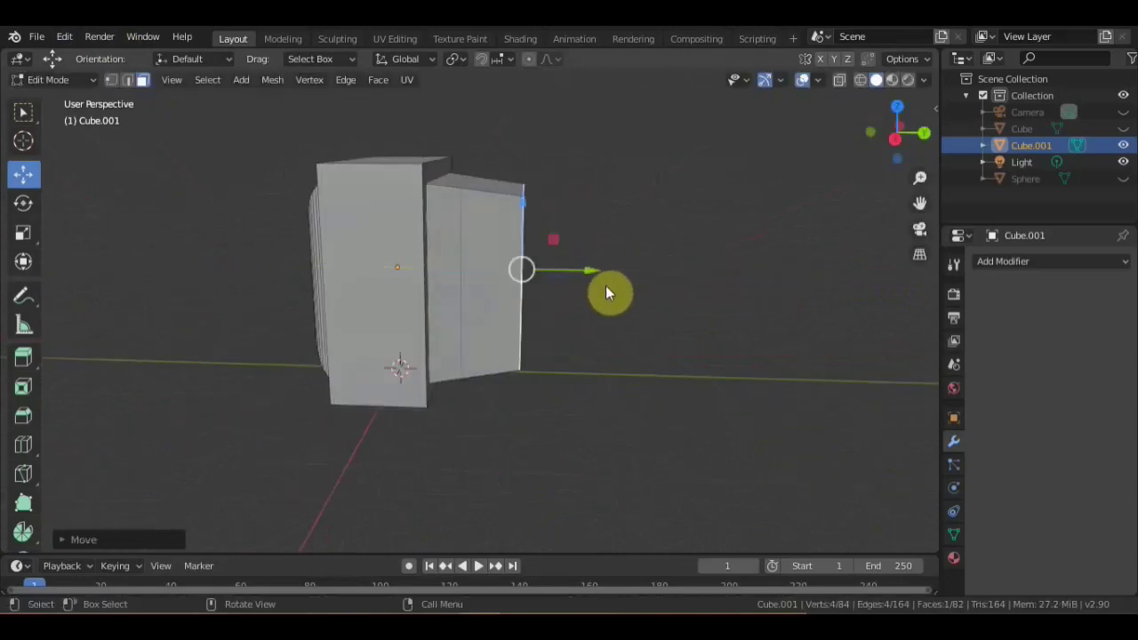
mouse_move(608, 286)
middle_down()
mouse_move(437, 299)
mouse_move(560, 312)
middle_up()
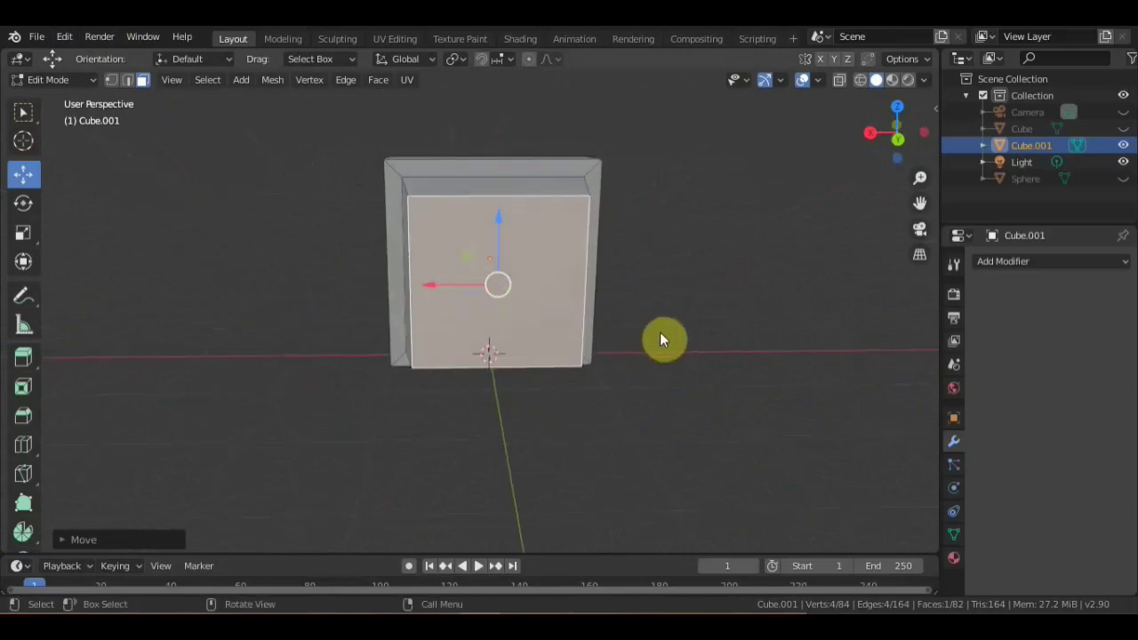
key(s)
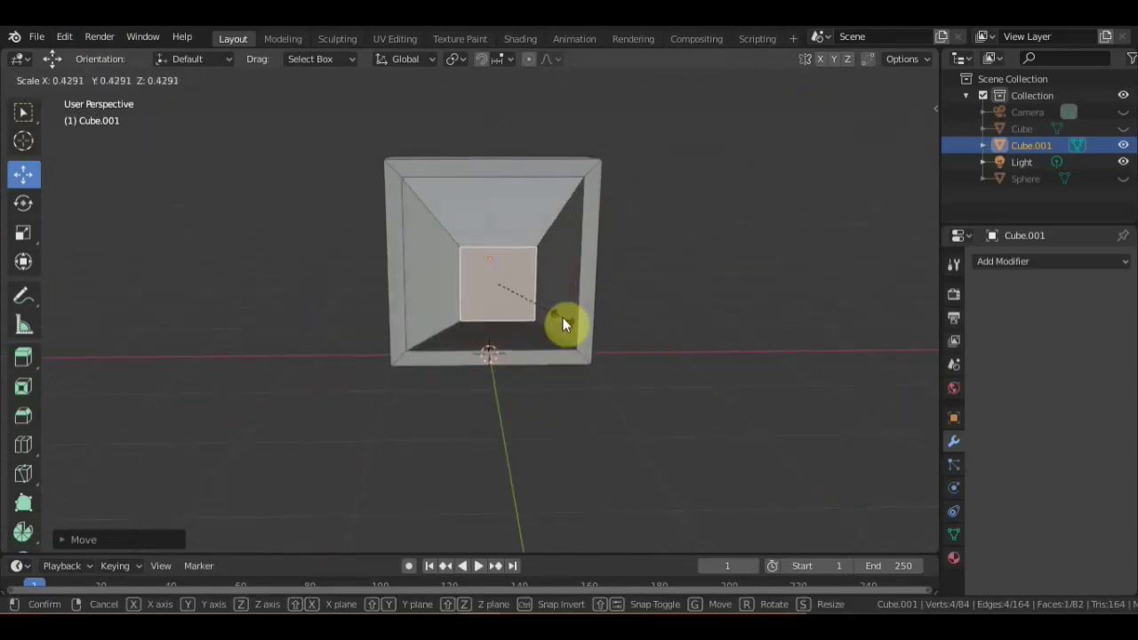
click(562, 317)
mouse_move(563, 317)
middle_down()
mouse_move(779, 315)
mouse_move(641, 318)
mouse_move(610, 305)
mouse_move(724, 318)
mouse_move(756, 288)
middle_up()
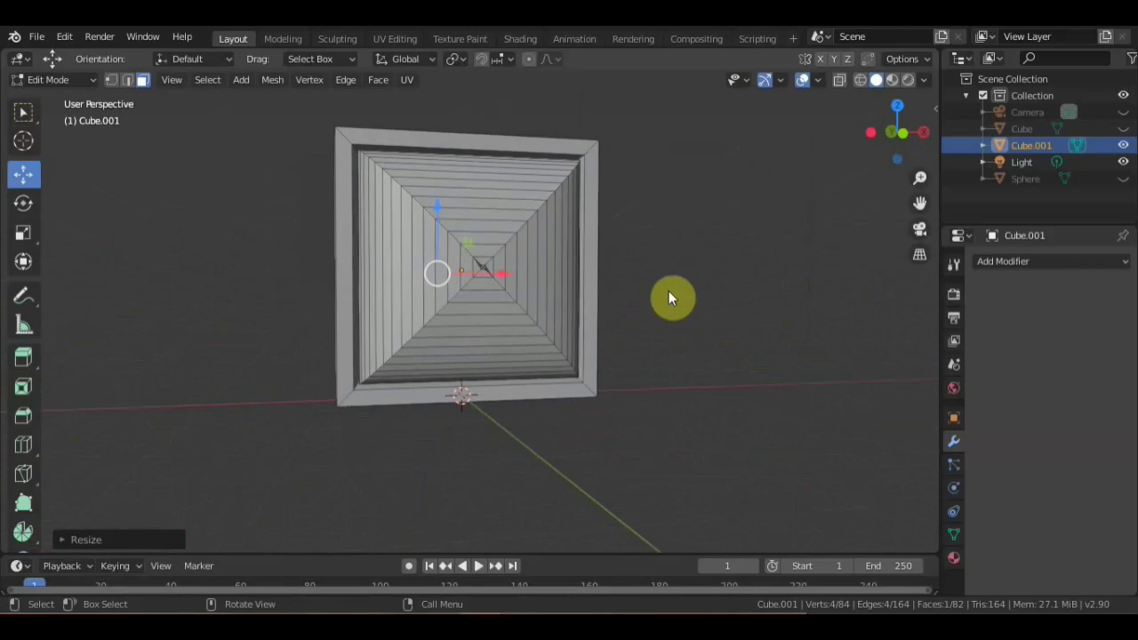
middle_drag(668, 298, 767, 309)
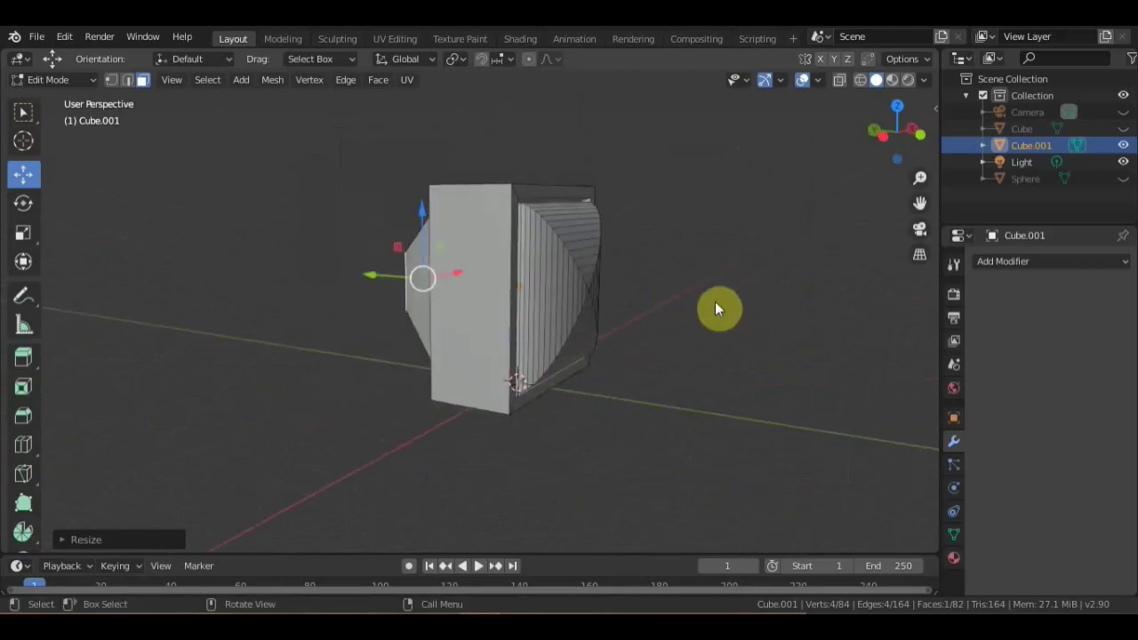
Subdivide the entire Cube.001 mesh with 8 cuts, then deselect all faces
key(a)
click(378, 80)
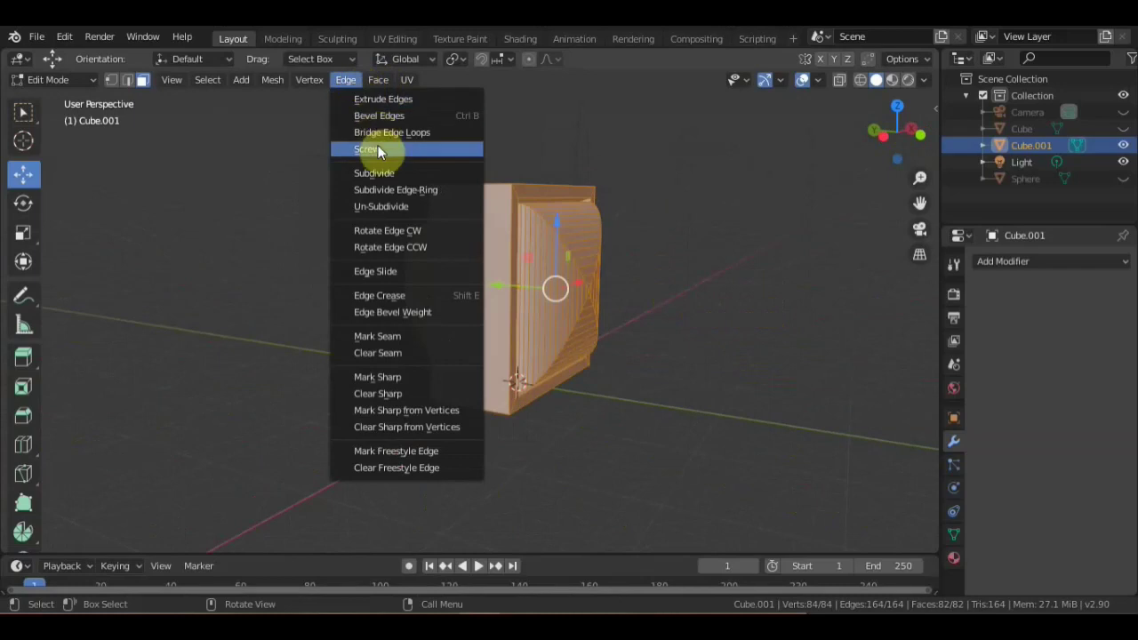
click(387, 177)
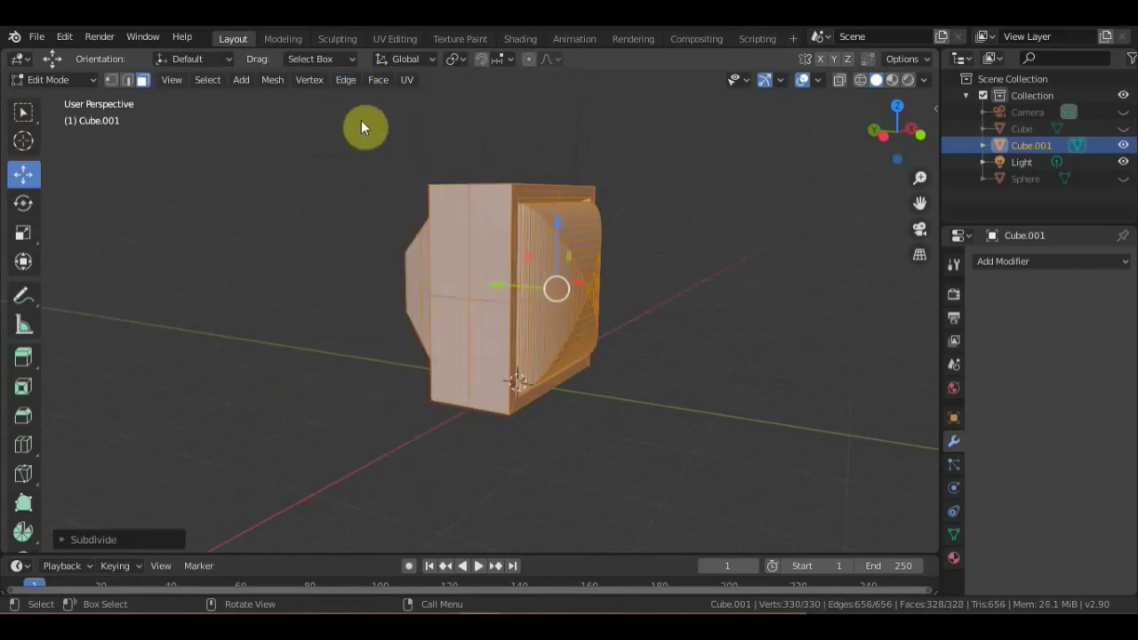
click(111, 542)
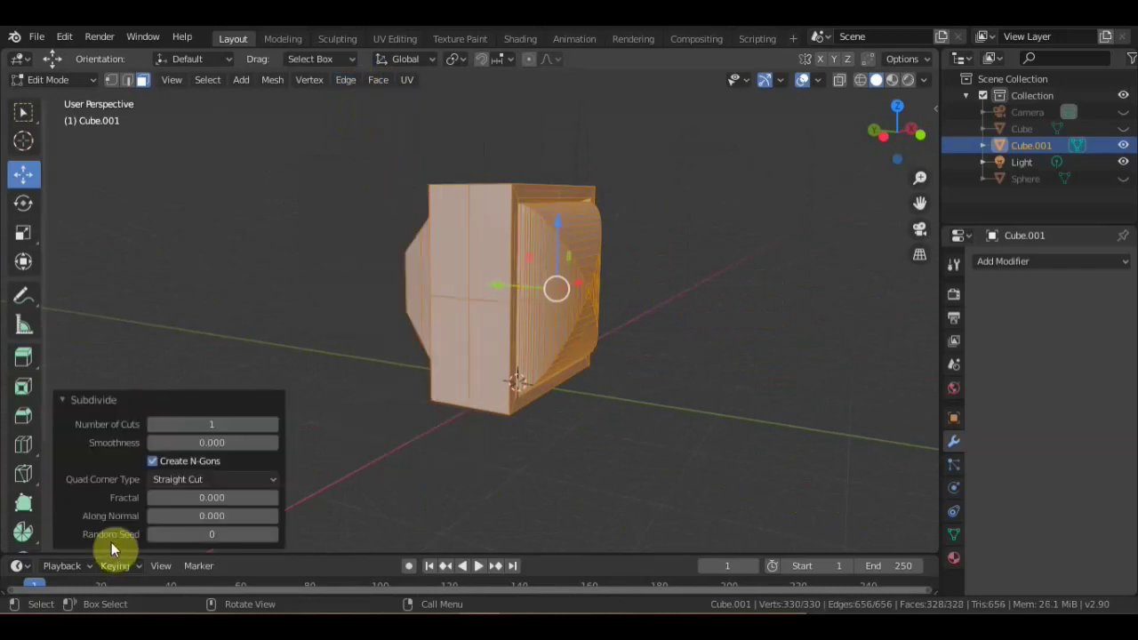
click(274, 425)
click(273, 425)
click(274, 425)
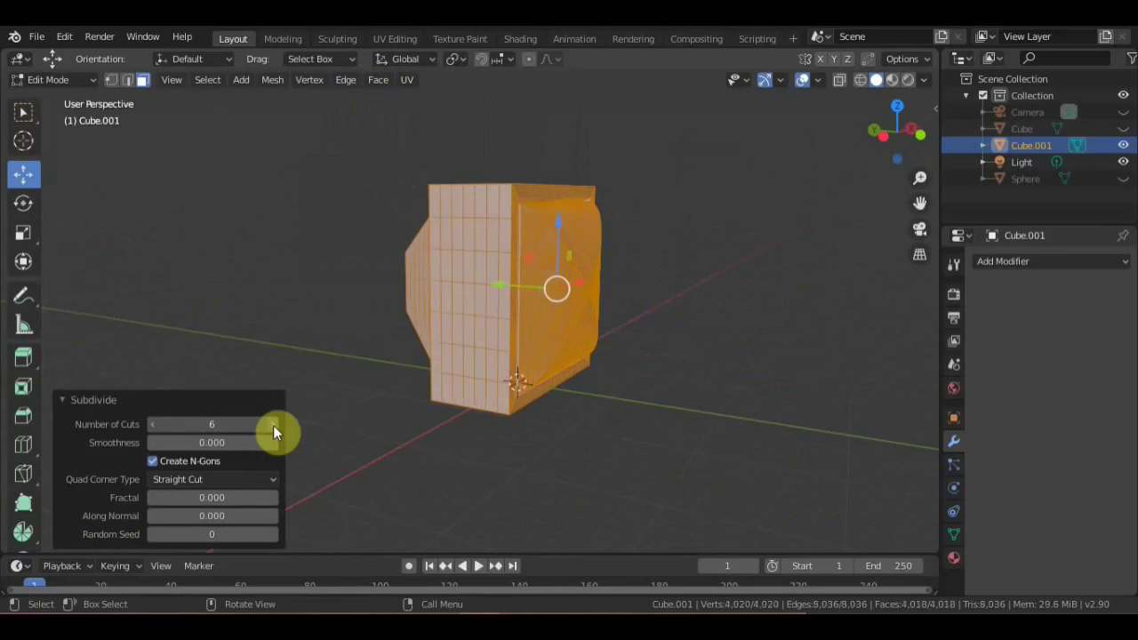
click(274, 425)
mouse_move(341, 443)
middle_down()
mouse_move(528, 457)
mouse_move(480, 449)
middle_up()
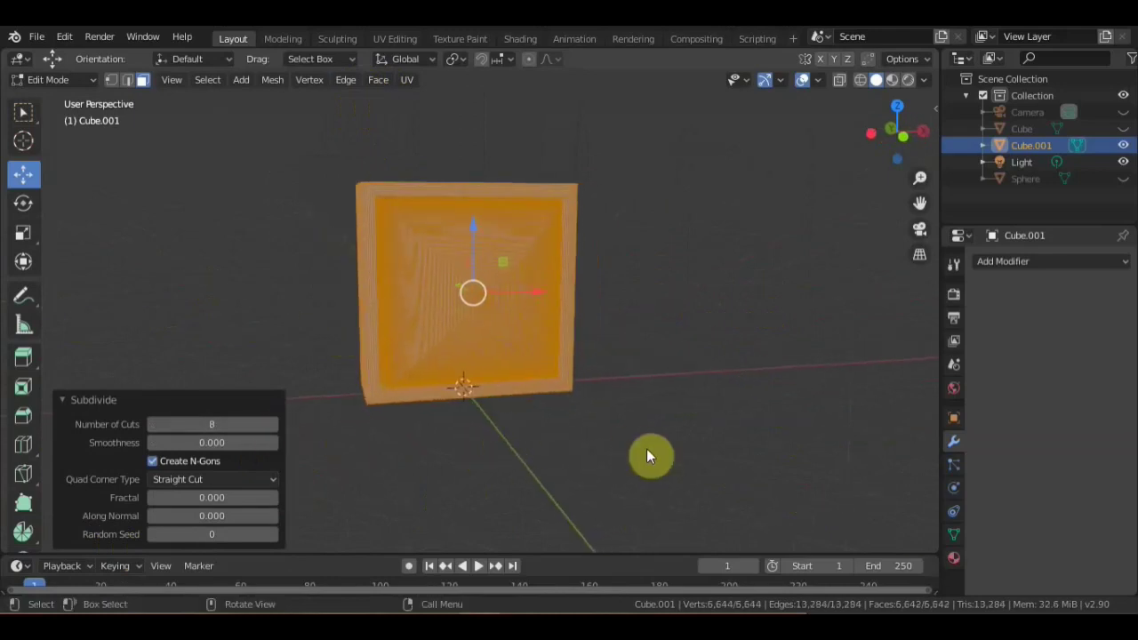
key(alt+a)
Switch Cube.001 to Object Mode and orbit around to inspect the cushioned, framed front
click(67, 79)
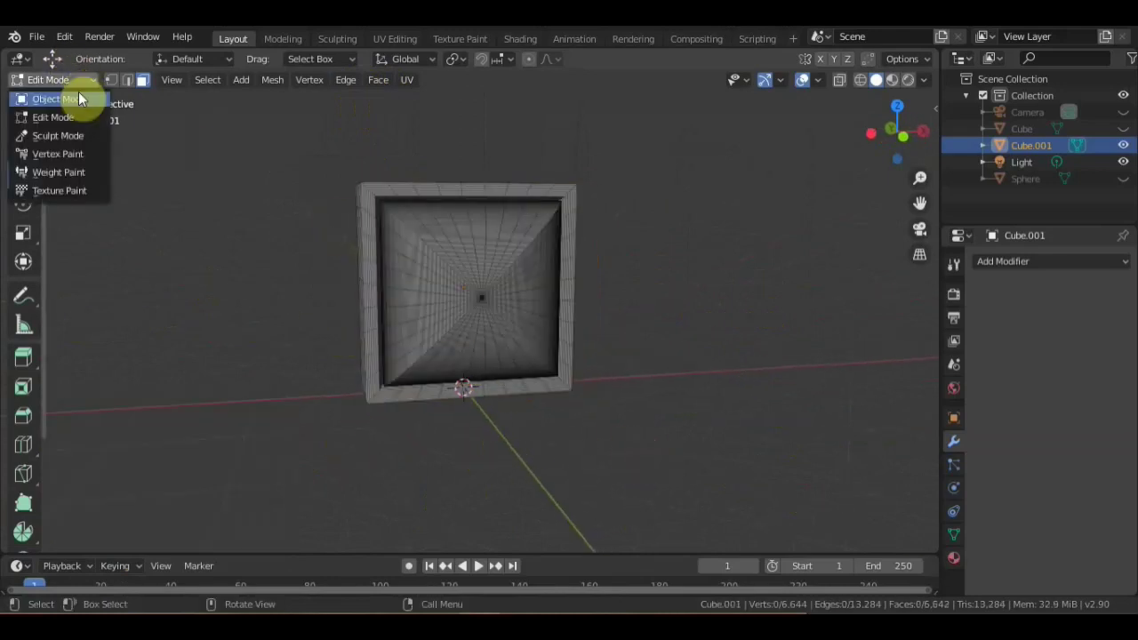
click(76, 96)
mouse_move(384, 233)
middle_down()
mouse_move(150, 240)
mouse_move(423, 227)
mouse_move(356, 238)
middle_up()
scroll(383, 244, down, 2)
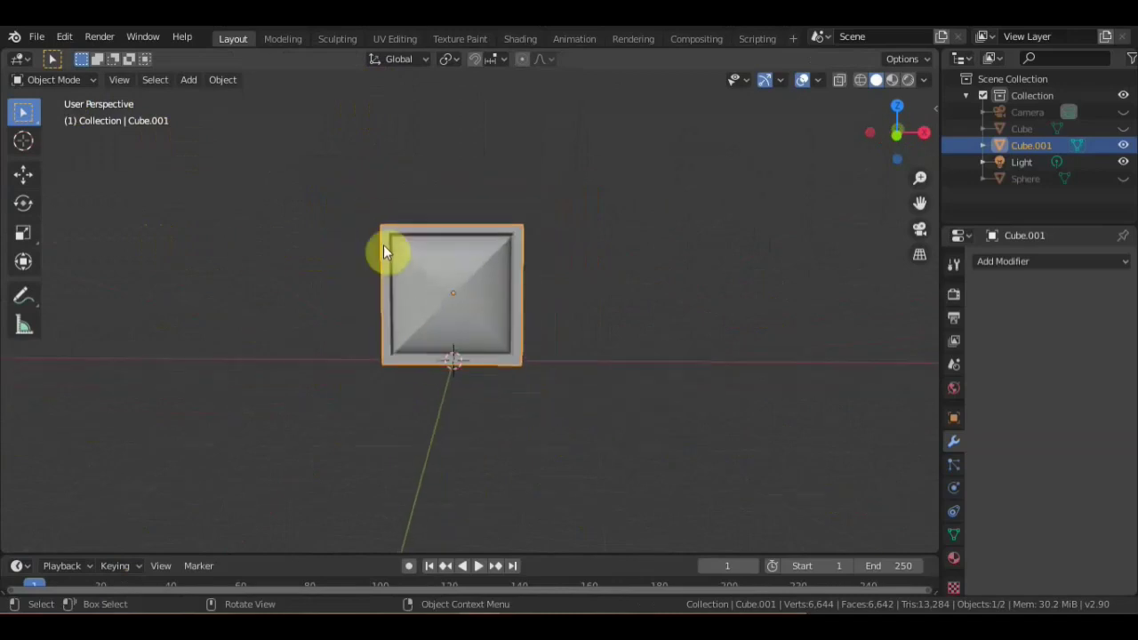
scroll(435, 267, up, 1)
mouse_move(434, 271)
middle_down()
mouse_move(601, 272)
mouse_move(425, 275)
mouse_move(451, 274)
mouse_move(433, 275)
mouse_move(436, 326)
mouse_move(458, 242)
mouse_move(554, 274)
mouse_move(399, 299)
middle_up()
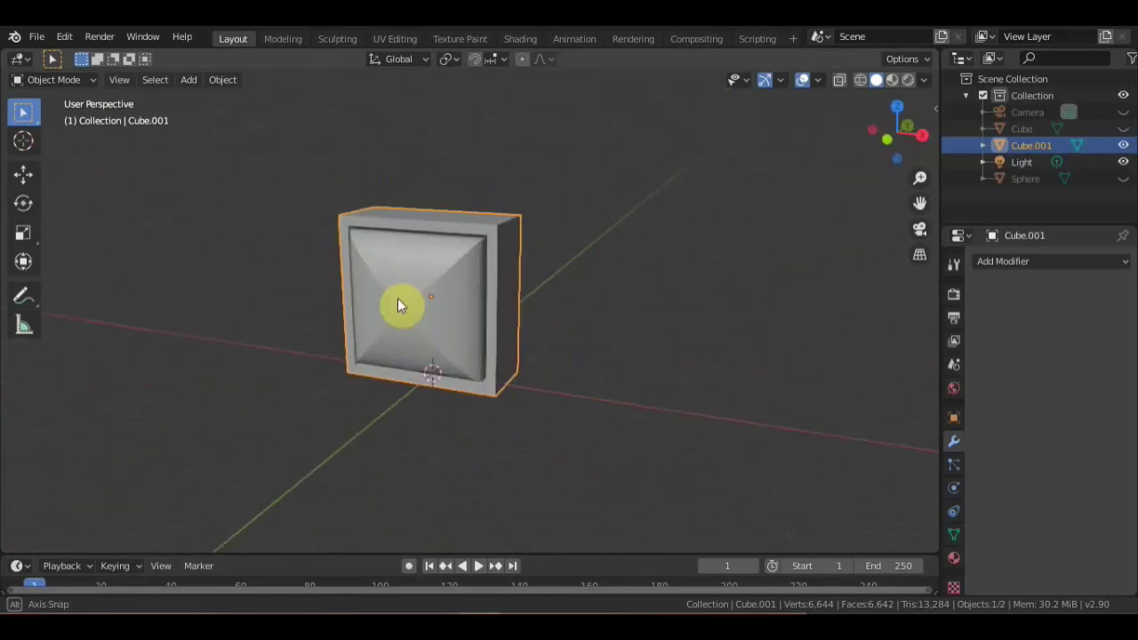
mouse_move(472, 289)
middle_down()
mouse_move(229, 305)
mouse_move(382, 299)
mouse_move(263, 286)
mouse_move(409, 299)
mouse_move(782, 285)
mouse_move(454, 290)
mouse_move(498, 275)
mouse_move(579, 277)
mouse_move(468, 270)
mouse_move(564, 287)
mouse_move(650, 259)
mouse_move(620, 269)
mouse_move(731, 272)
mouse_move(684, 300)
mouse_move(745, 297)
mouse_move(338, 295)
mouse_move(499, 289)
middle_up()
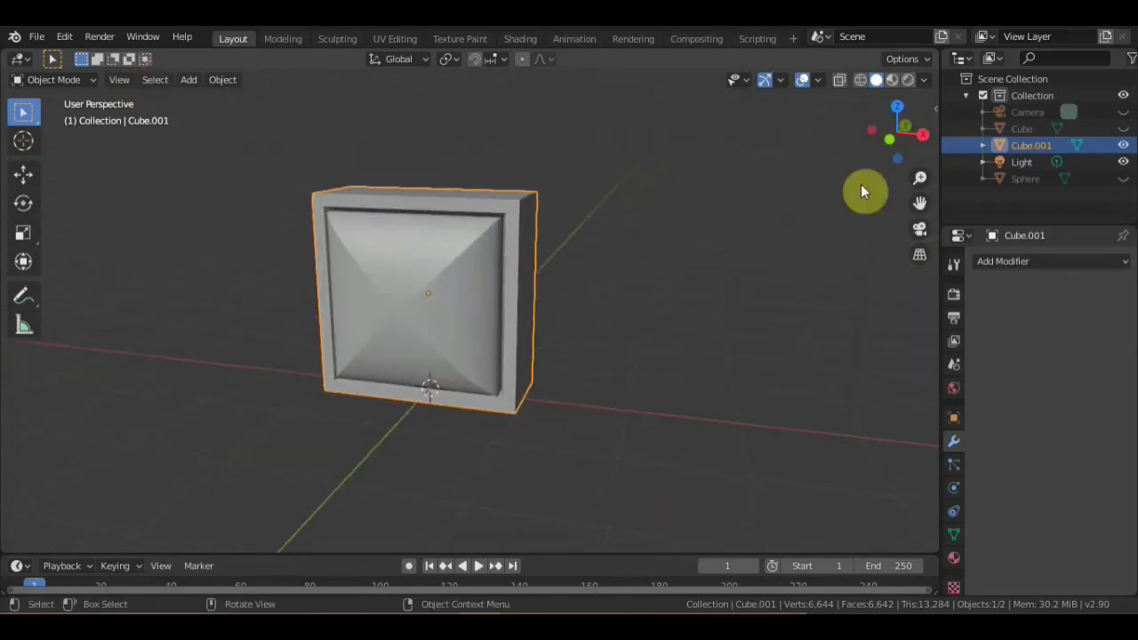
Unhide the cheese Cube, select it, and scale it down to 0.213
click(1123, 128)
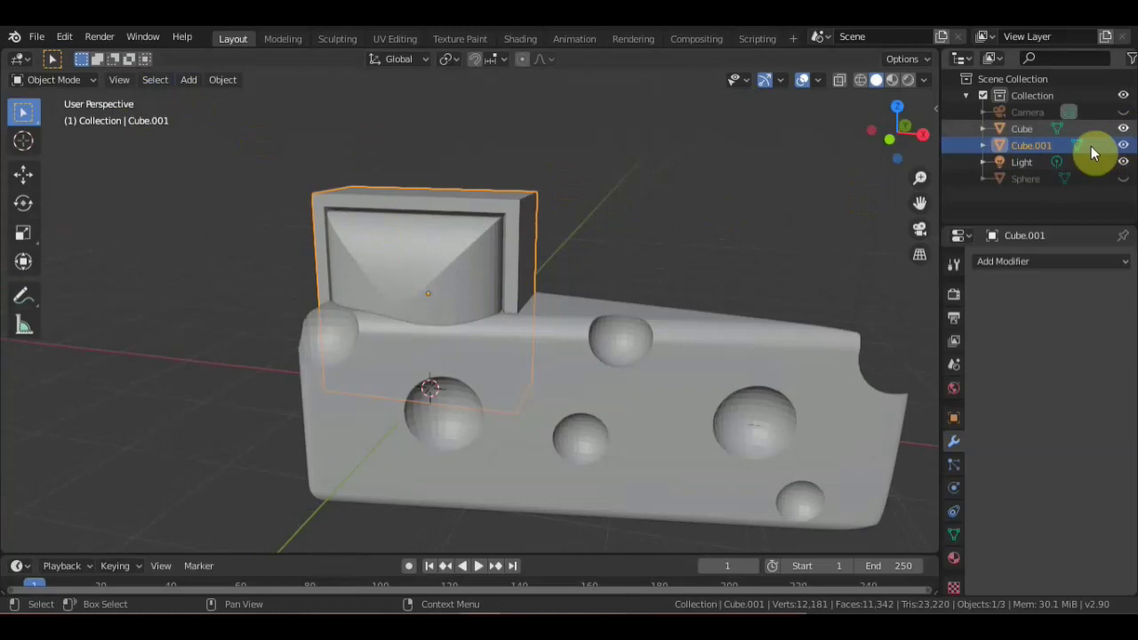
mouse_move(798, 216)
middle_down()
mouse_move(689, 205)
mouse_move(645, 336)
middle_up()
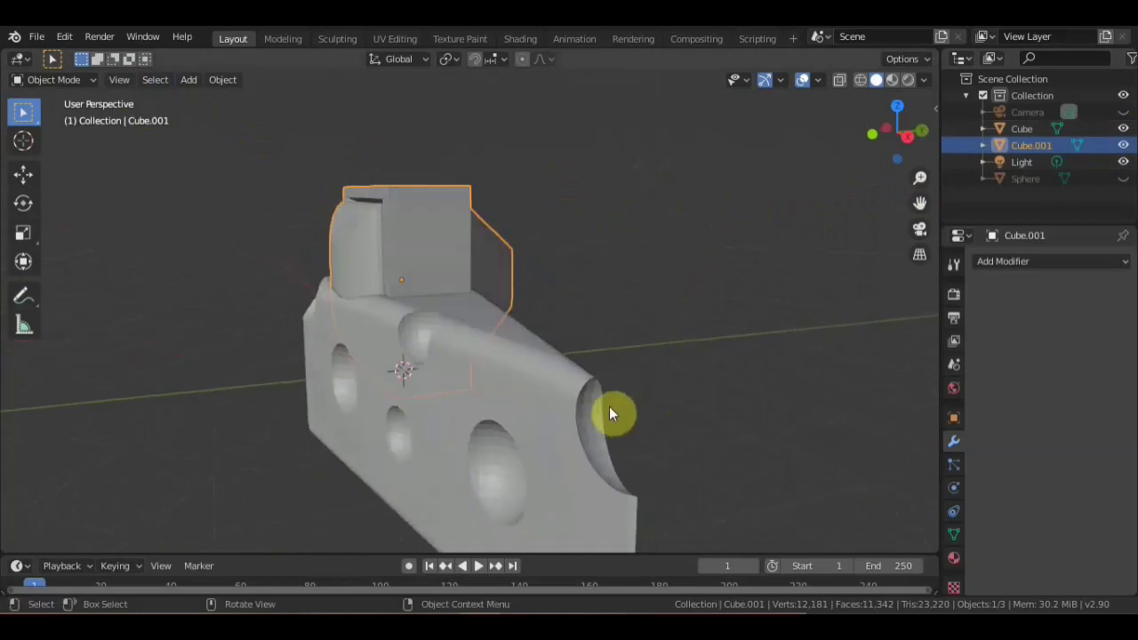
click(534, 407)
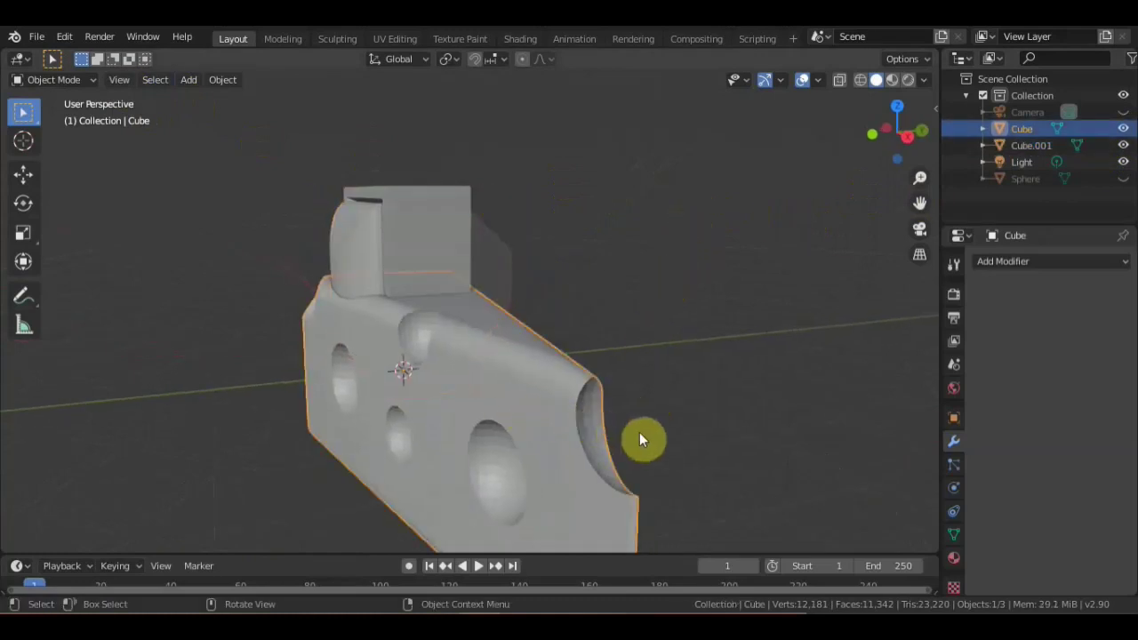
key(s)
click(457, 365)
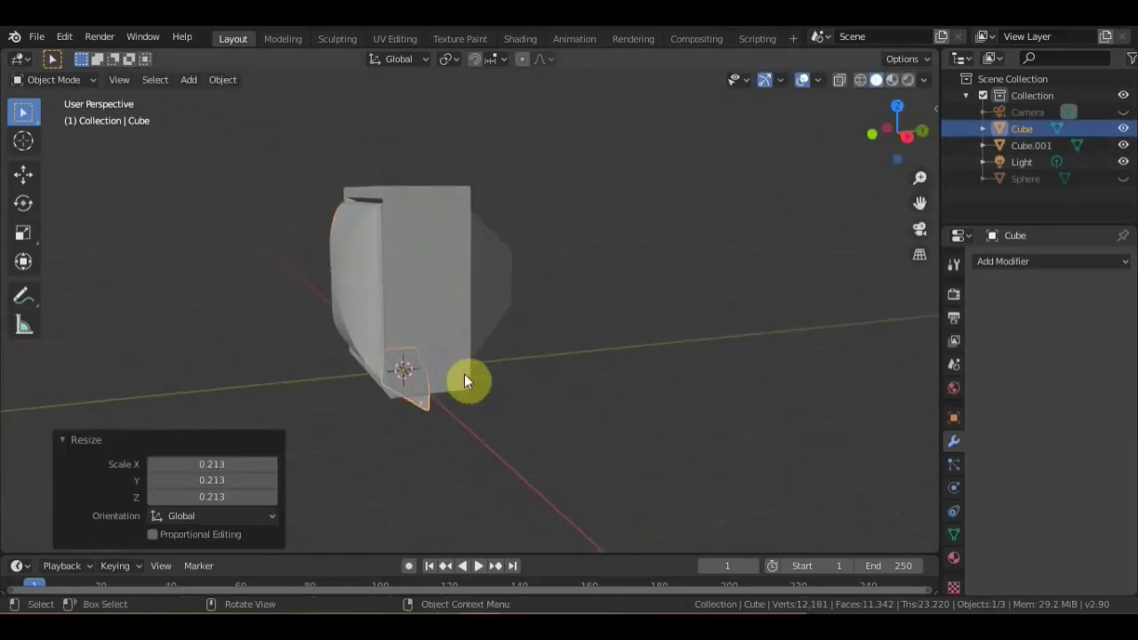
Move the cheese to sit just below the monitor panel
key(g)
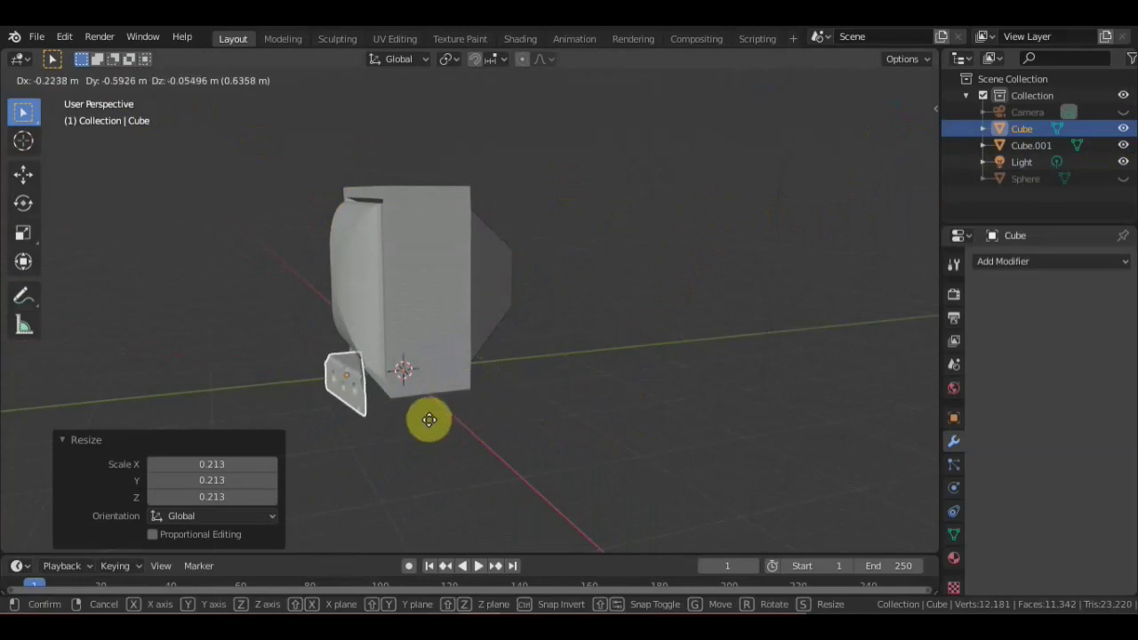
click(440, 422)
mouse_move(440, 421)
middle_down()
mouse_move(632, 409)
mouse_move(613, 374)
mouse_move(661, 405)
middle_up()
scroll(612, 377, up, 2)
scroll(659, 408, up, 1)
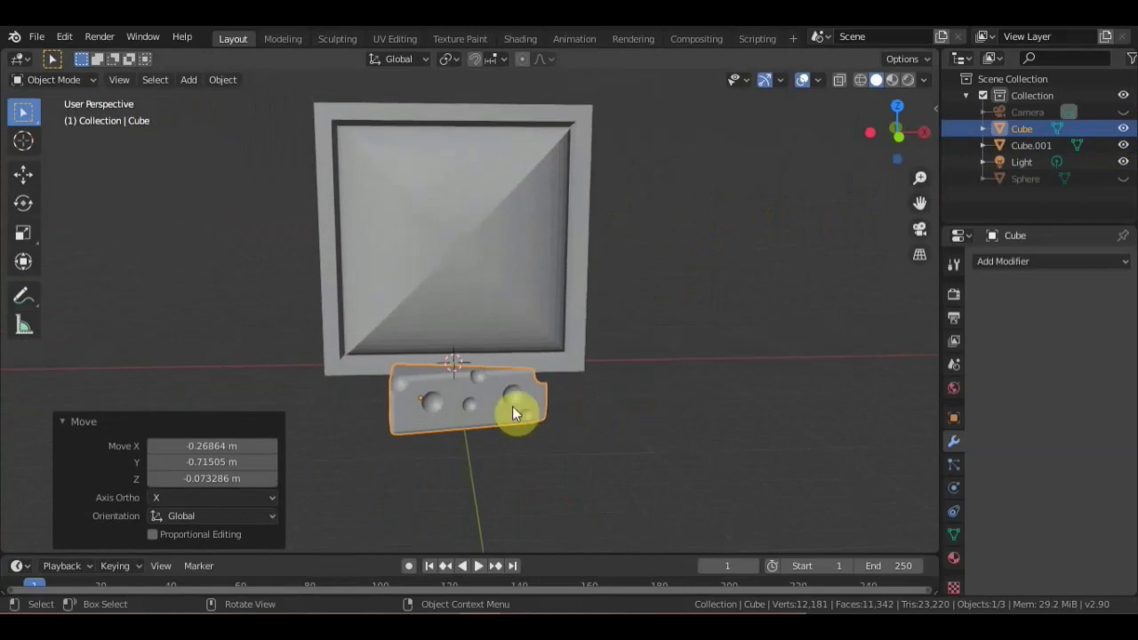
Set the cheese material's Base Color to yellow (H 0.139, S 0.644, V 0.906)
click(960, 558)
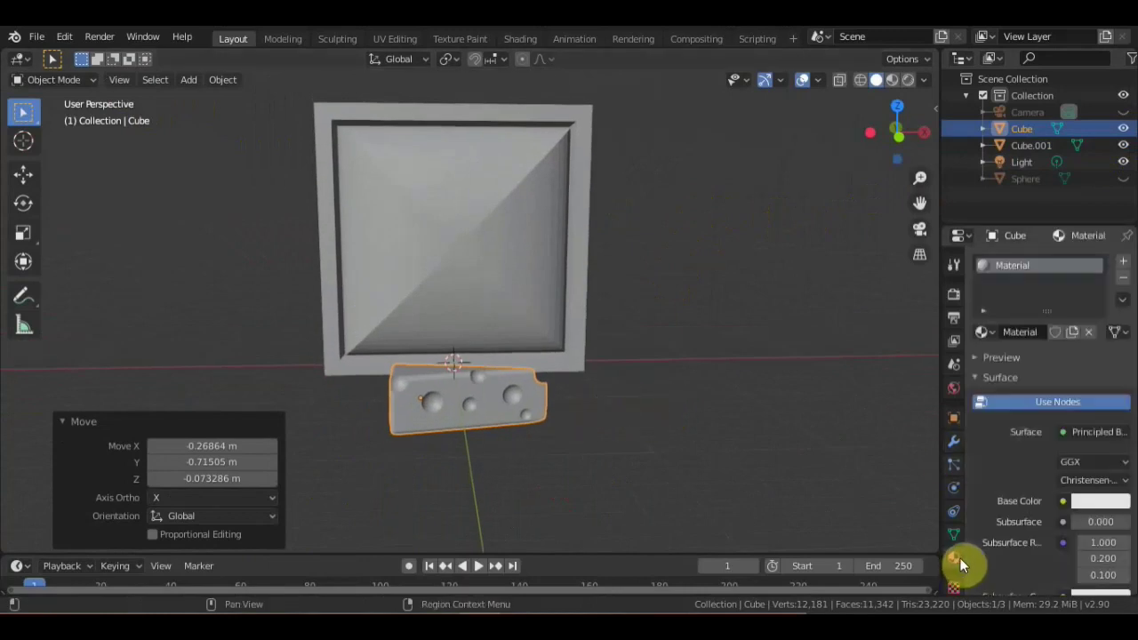
click(1102, 503)
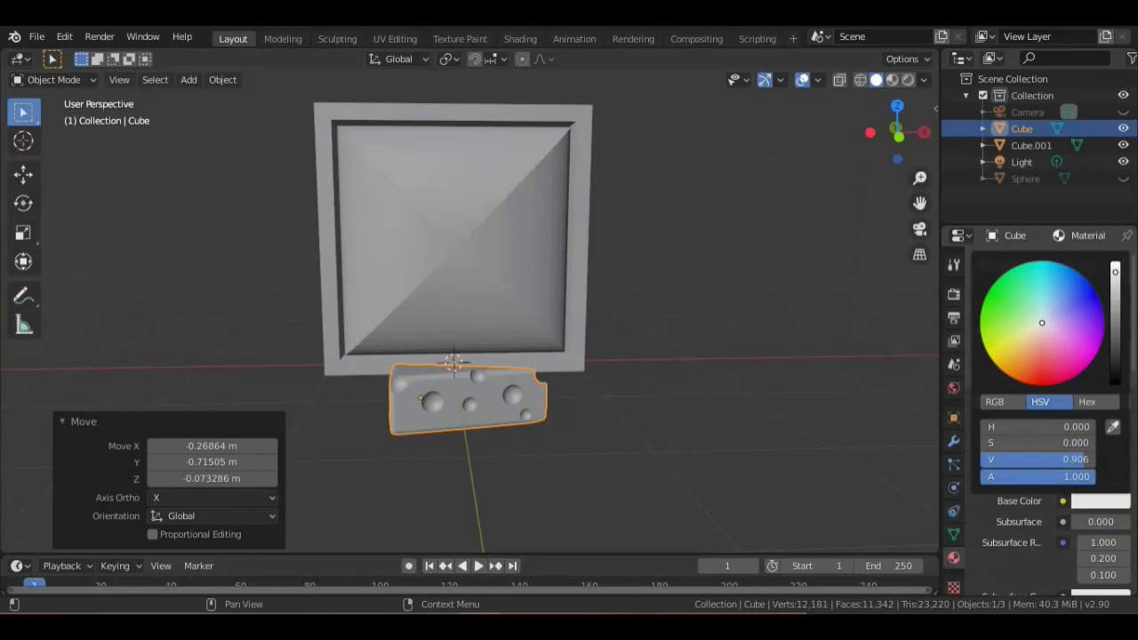
click(1011, 349)
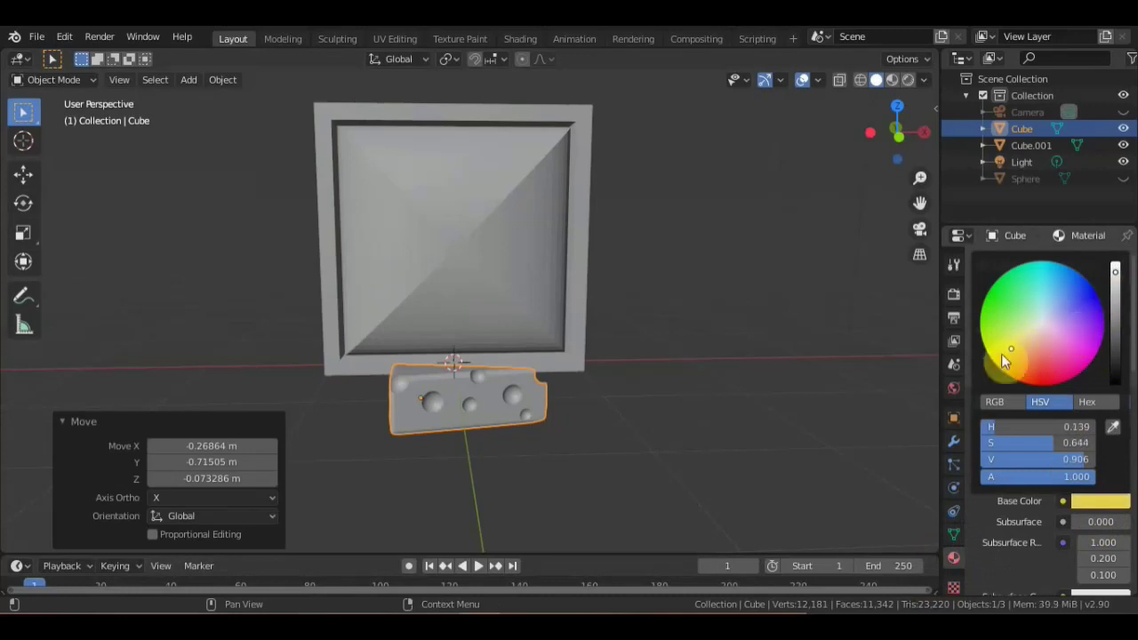
click(818, 281)
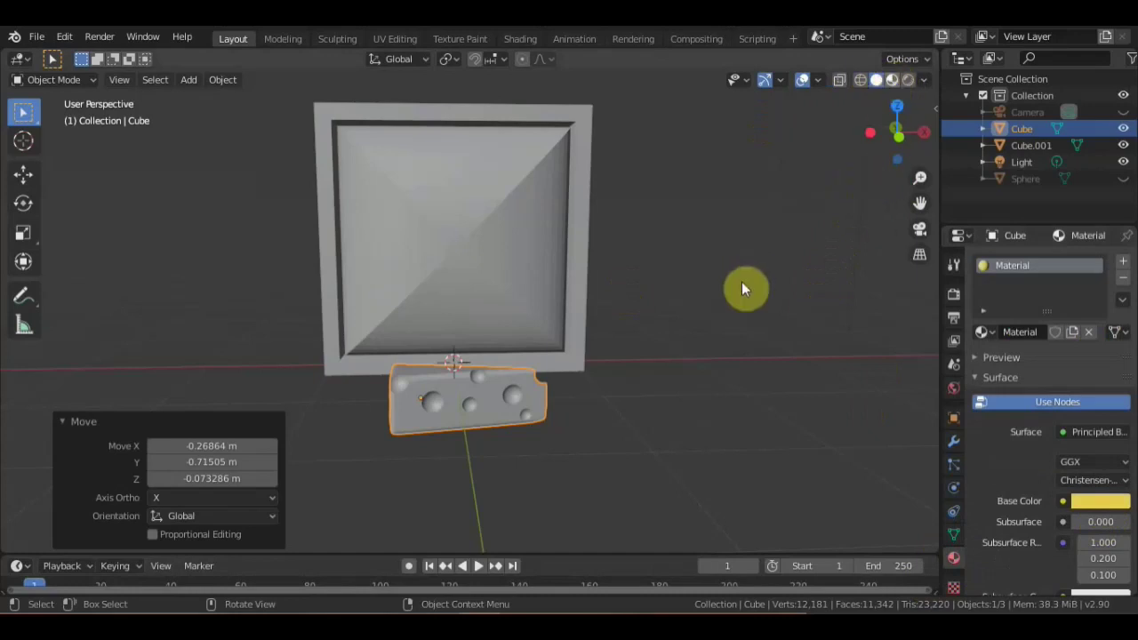
Switch the viewport to Material Preview shading
key(z)
scroll(640, 315, down, 2)
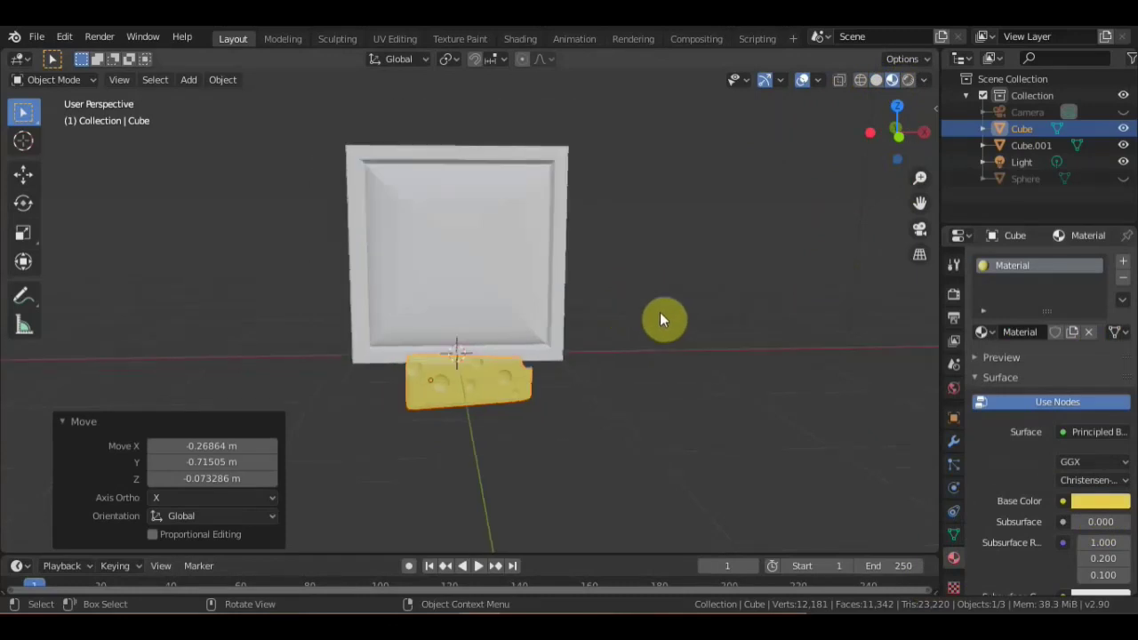
scroll(660, 314, up, 1)
Select Cube.001, enter Edit Mode, try some face-loop selections, then clear the selection
click(506, 235)
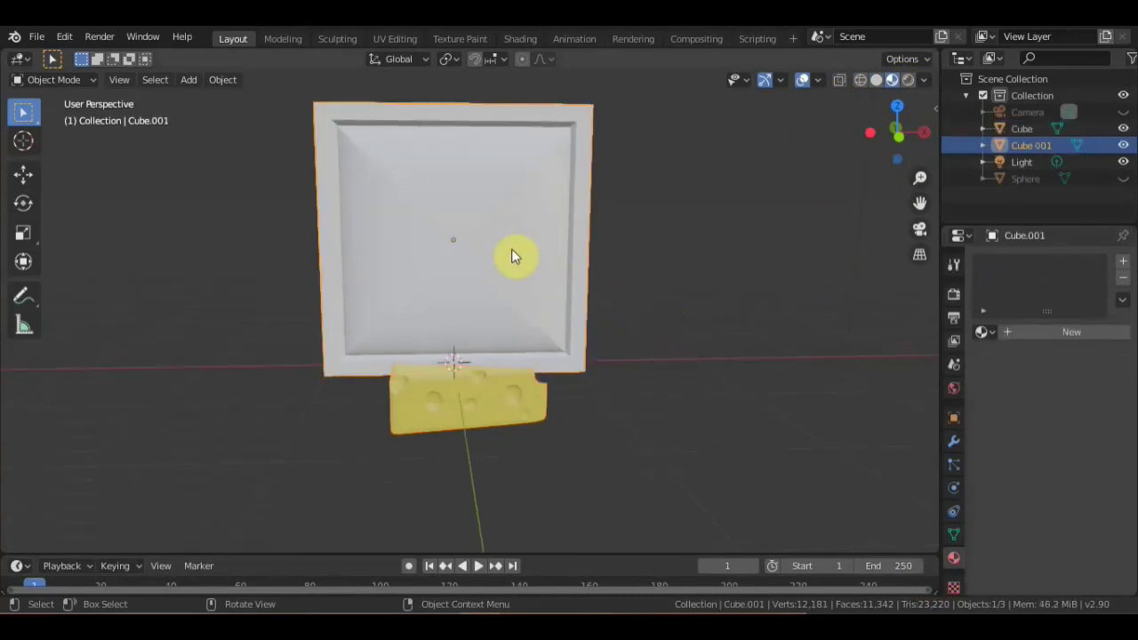
click(43, 79)
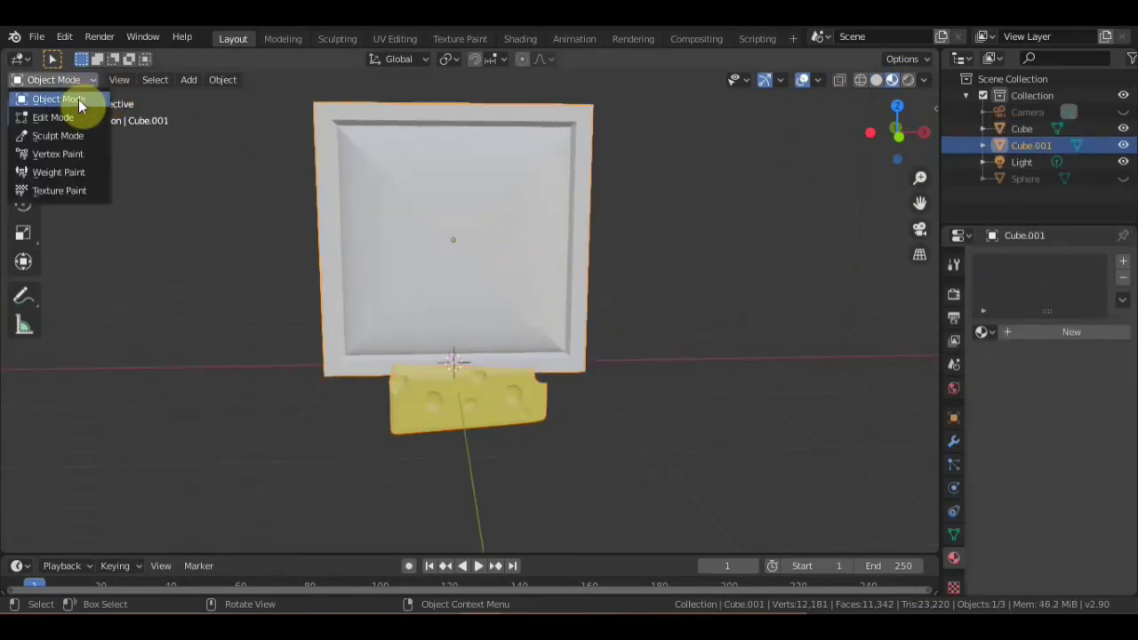
click(53, 117)
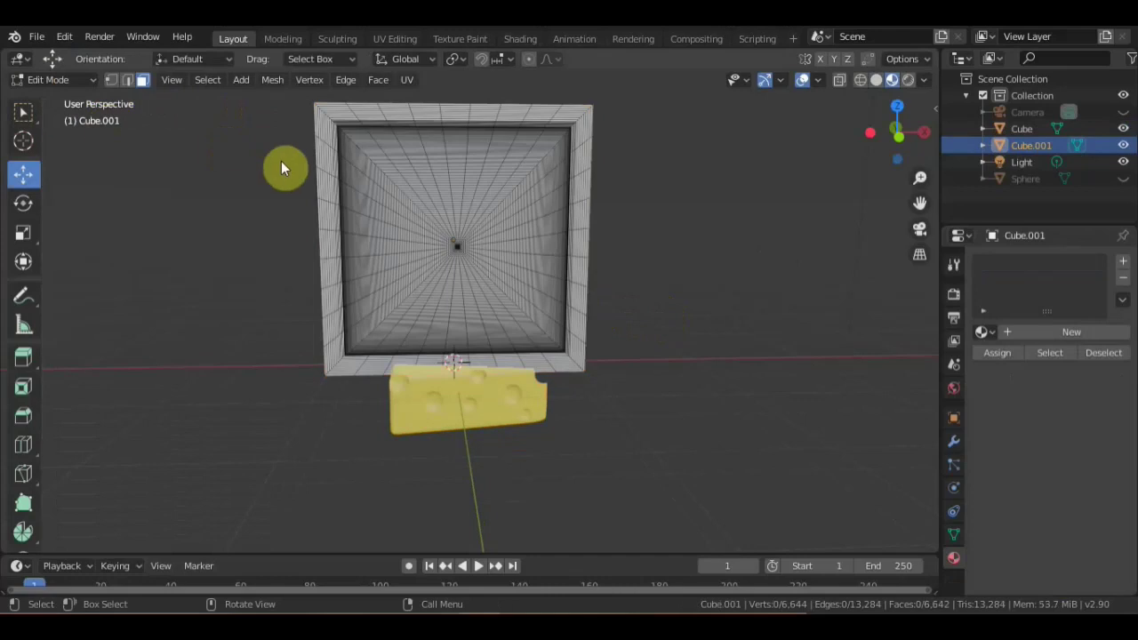
click(410, 194)
middle_drag(500, 249, 506, 257)
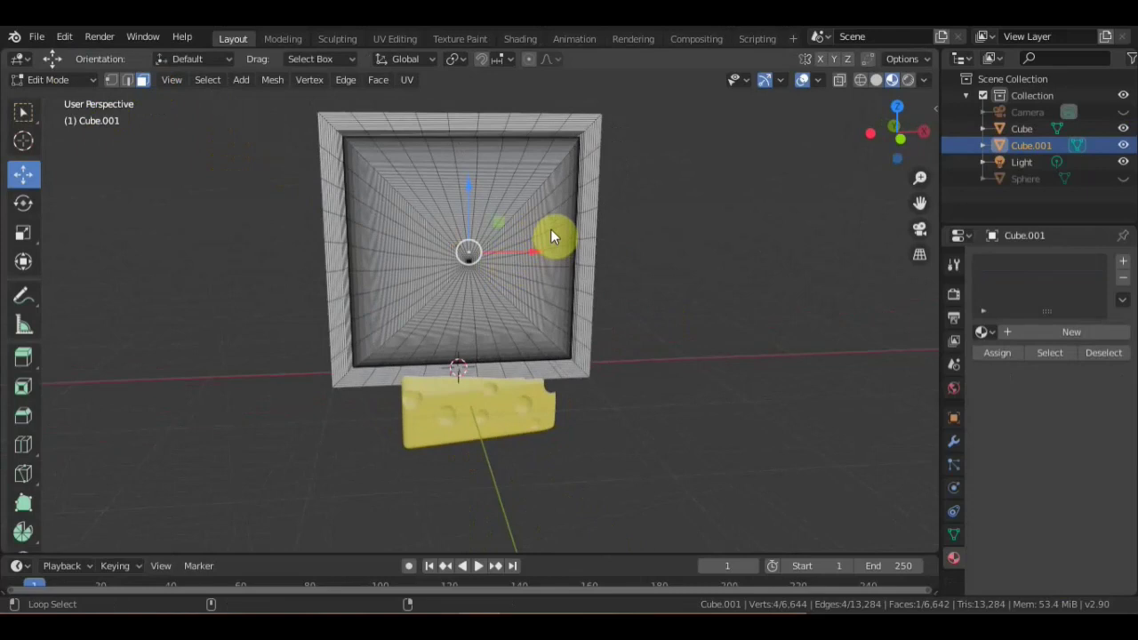
alt+click(550, 228)
alt+shift+click(532, 272)
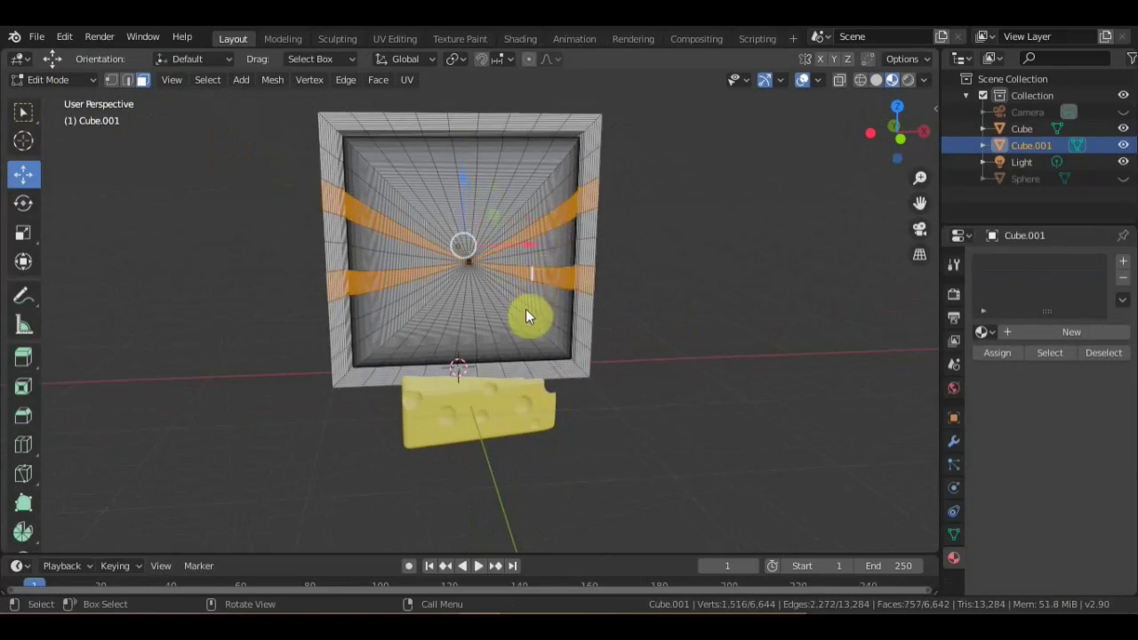
mouse_move(535, 223)
middle_down()
mouse_move(645, 228)
mouse_move(504, 251)
mouse_move(596, 262)
middle_up()
key(alt+a)
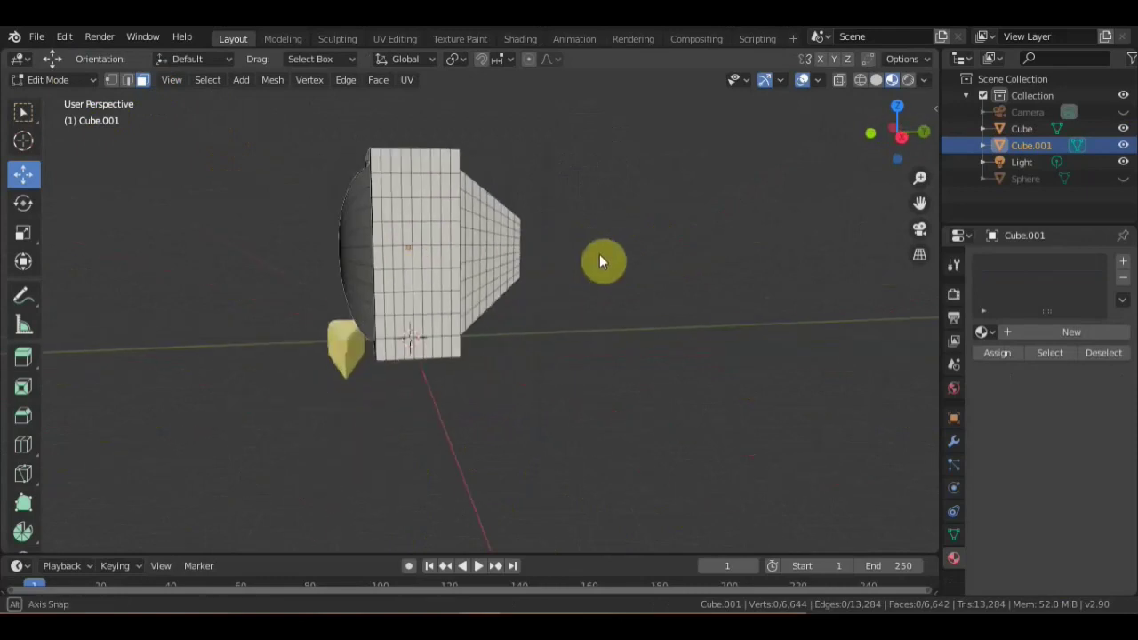
In wireframe side orthographic view, box-select the monitor's outer frame faces
key(b)
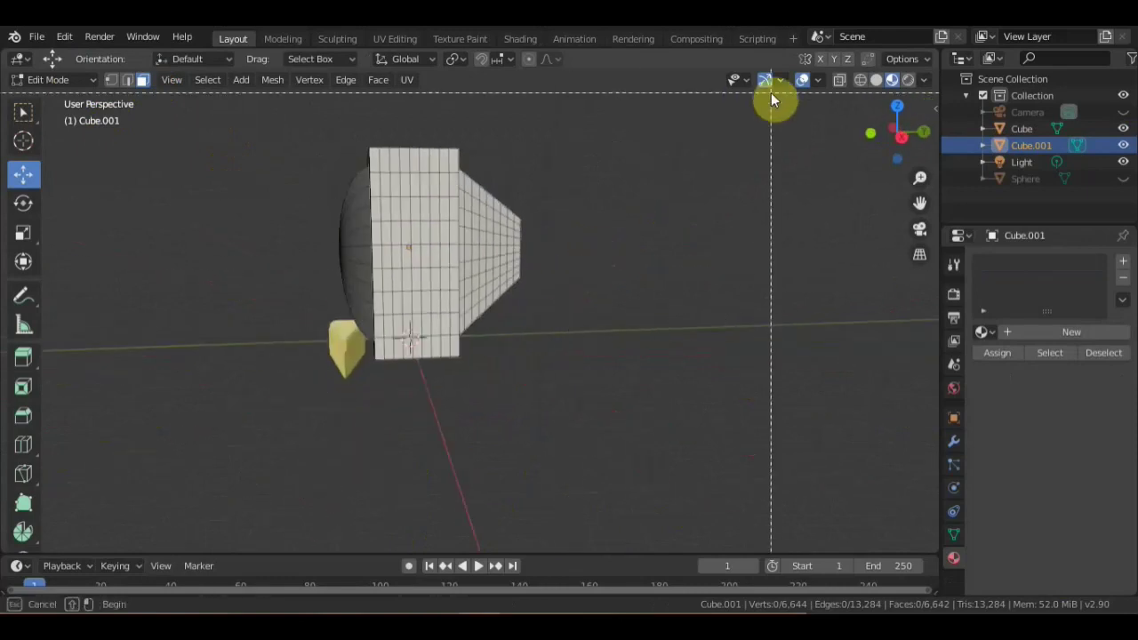
click(859, 79)
alt+middle_drag(702, 251, 683, 256)
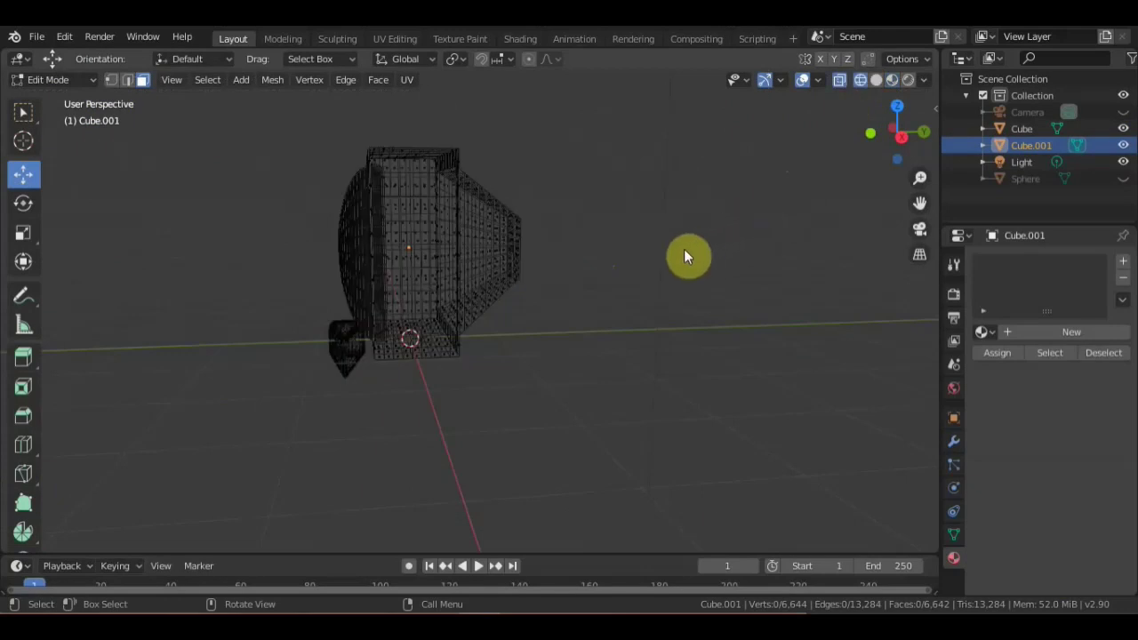
key(b)
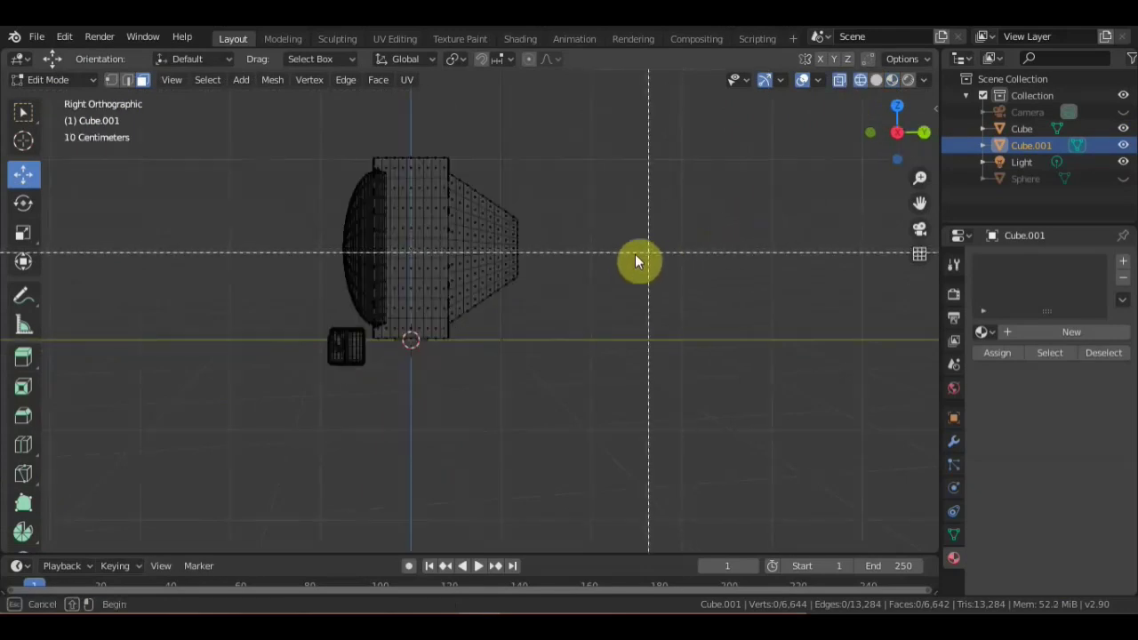
mouse_move(554, 401)
mouse_down()
mouse_move(444, 233)
mouse_move(372, 80)
mouse_up()
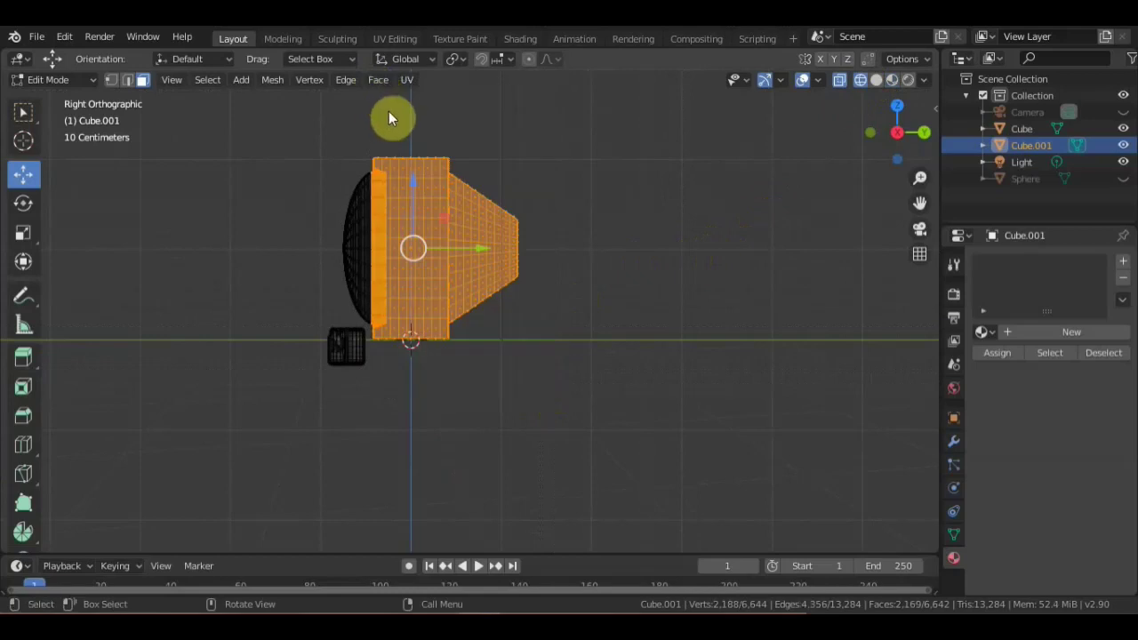
middle_drag(389, 111, 639, 165)
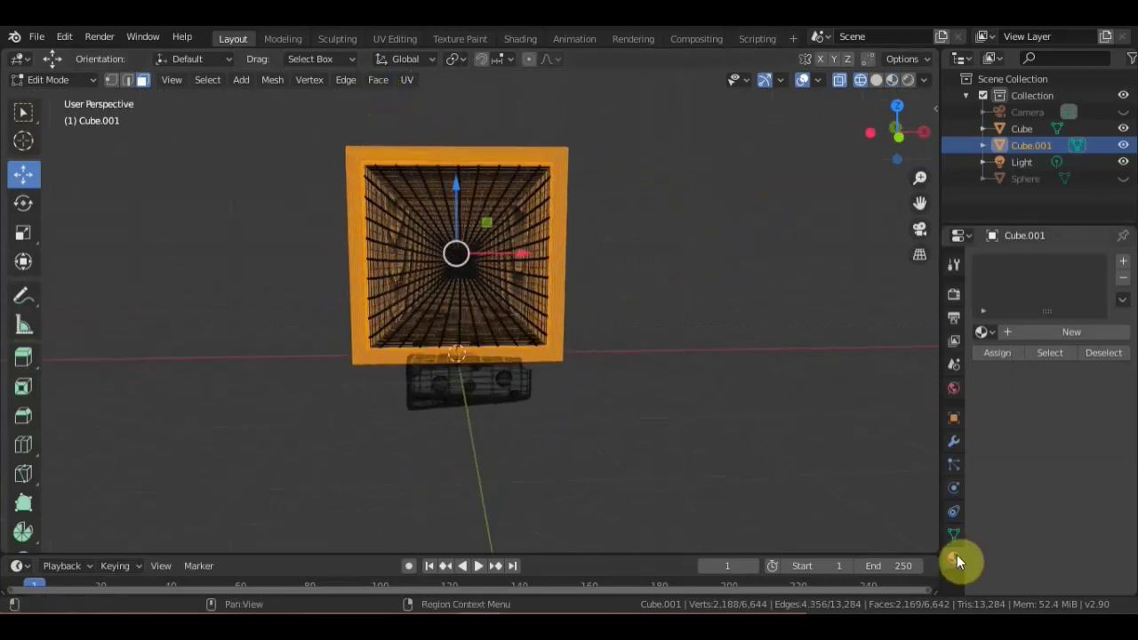
Add Material.001 with near-black Base Color (V 0.053), then invert the selection to the inner box faces
click(1122, 261)
click(1071, 332)
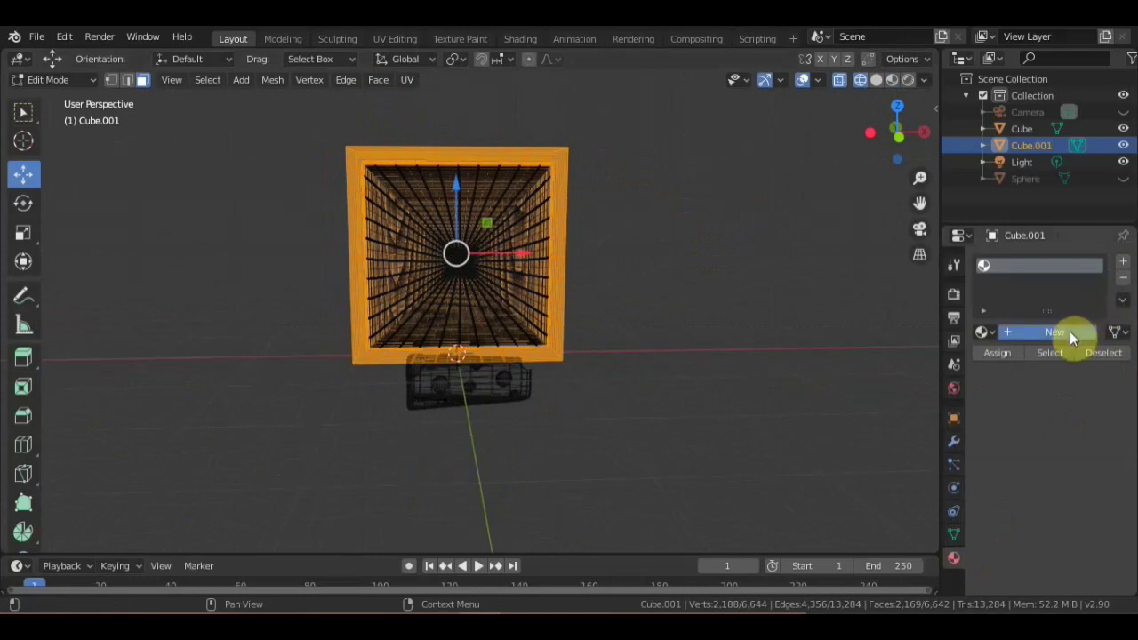
click(1103, 523)
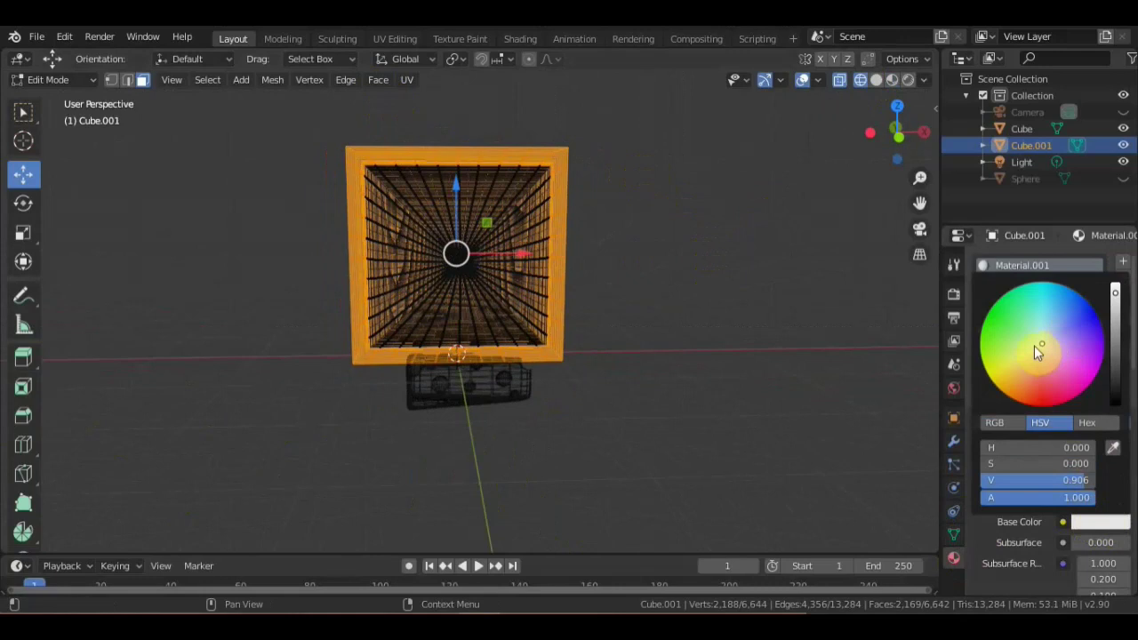
drag(1115, 297, 1115, 371)
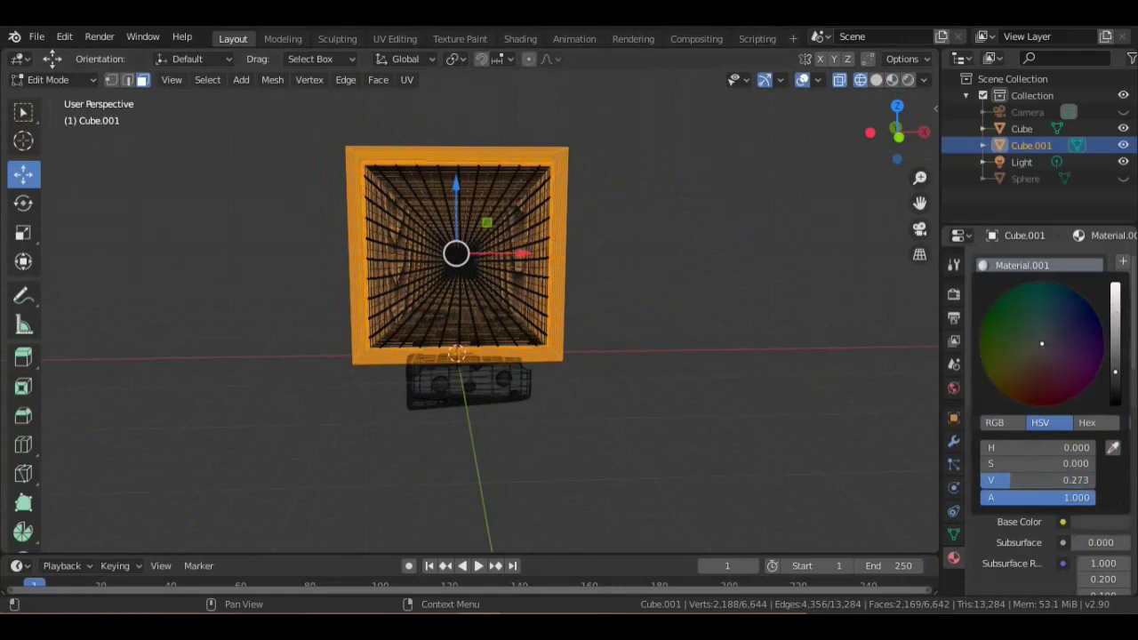
click(1115, 399)
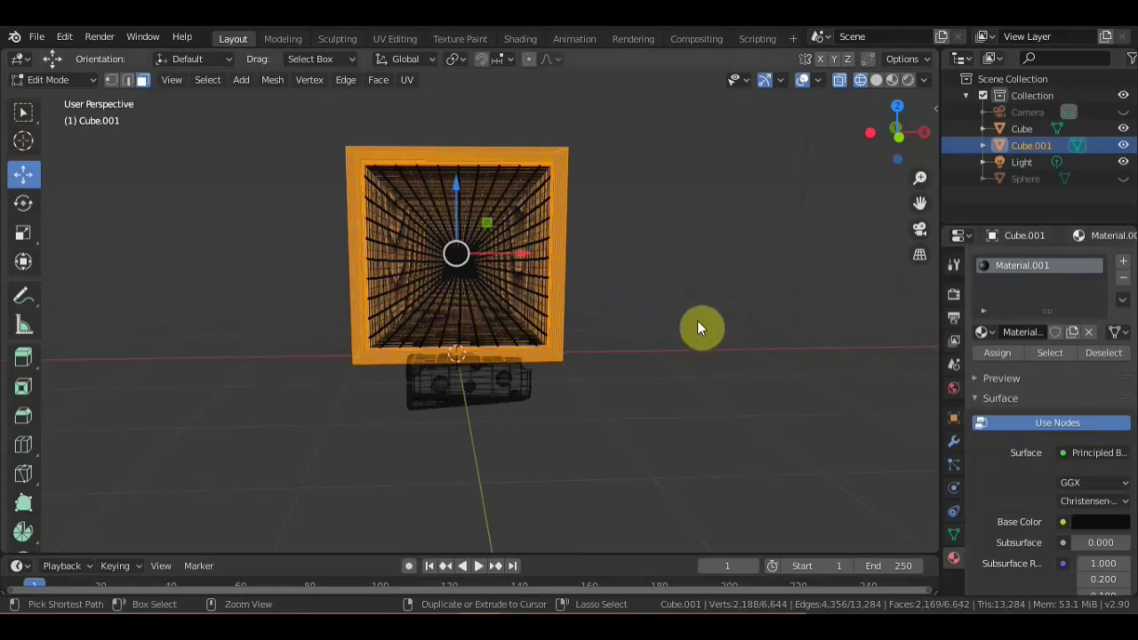
key(ctrl+i)
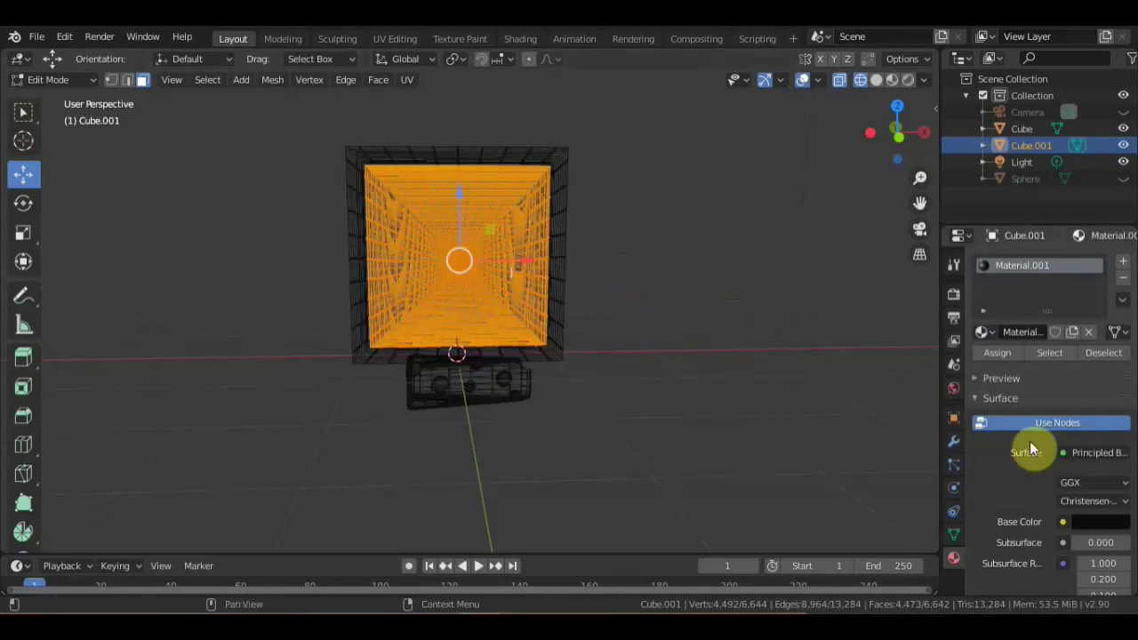
Add a second material slot to Cube.001 holding a new light purple Material.002
click(1123, 262)
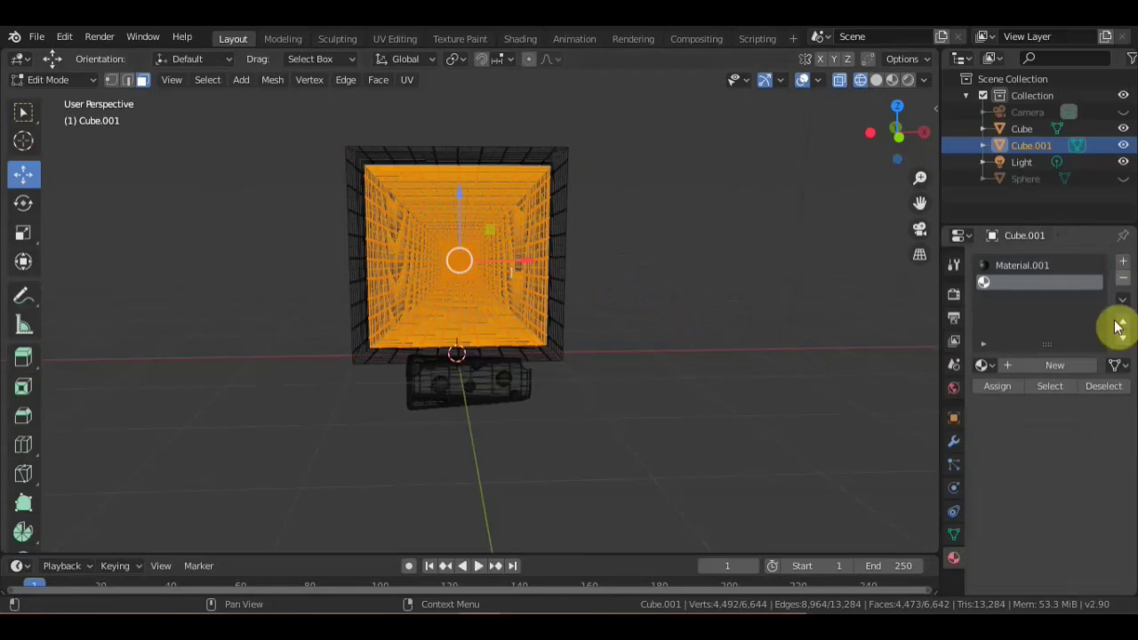
click(1067, 365)
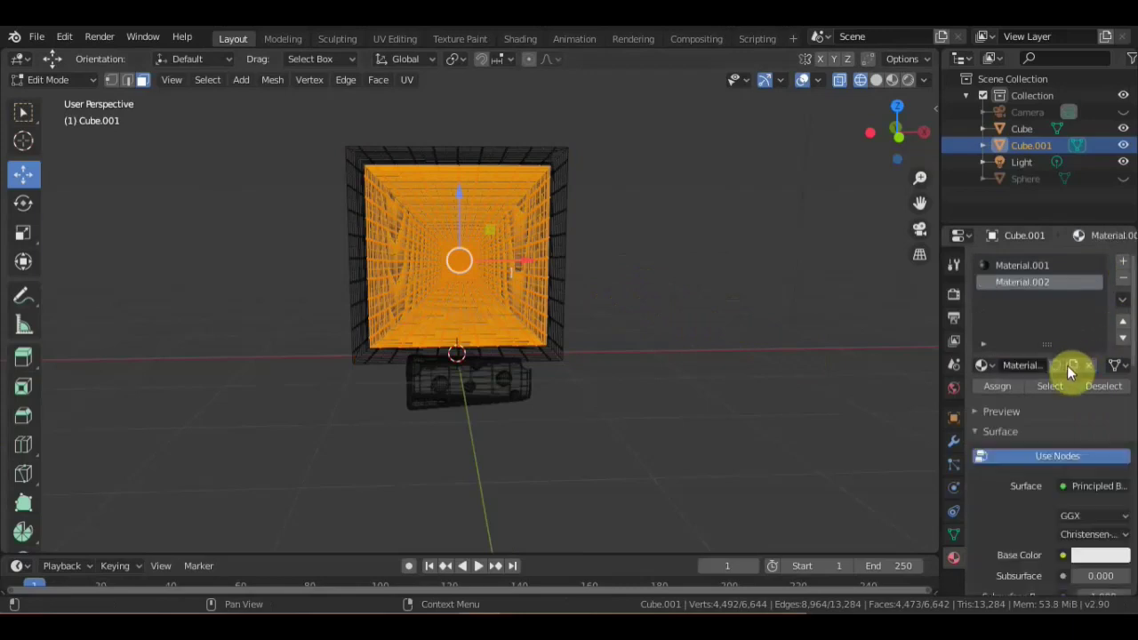
click(1114, 556)
drag(1034, 392, 1067, 365)
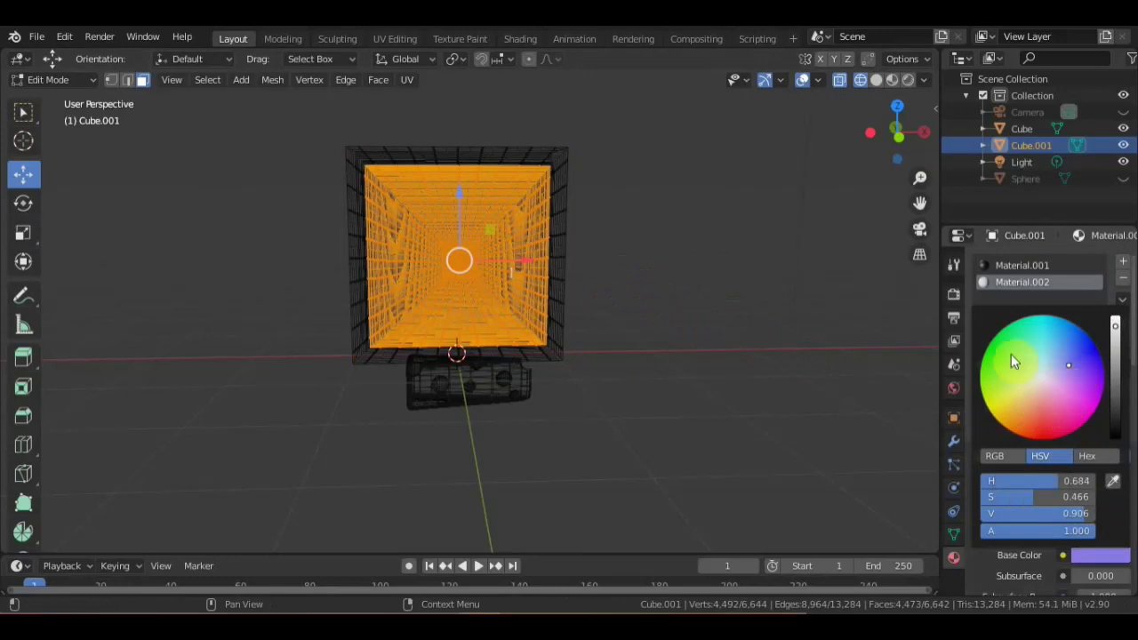
Deselect the mesh and return Cube.001 to Object Mode
key(alt+a)
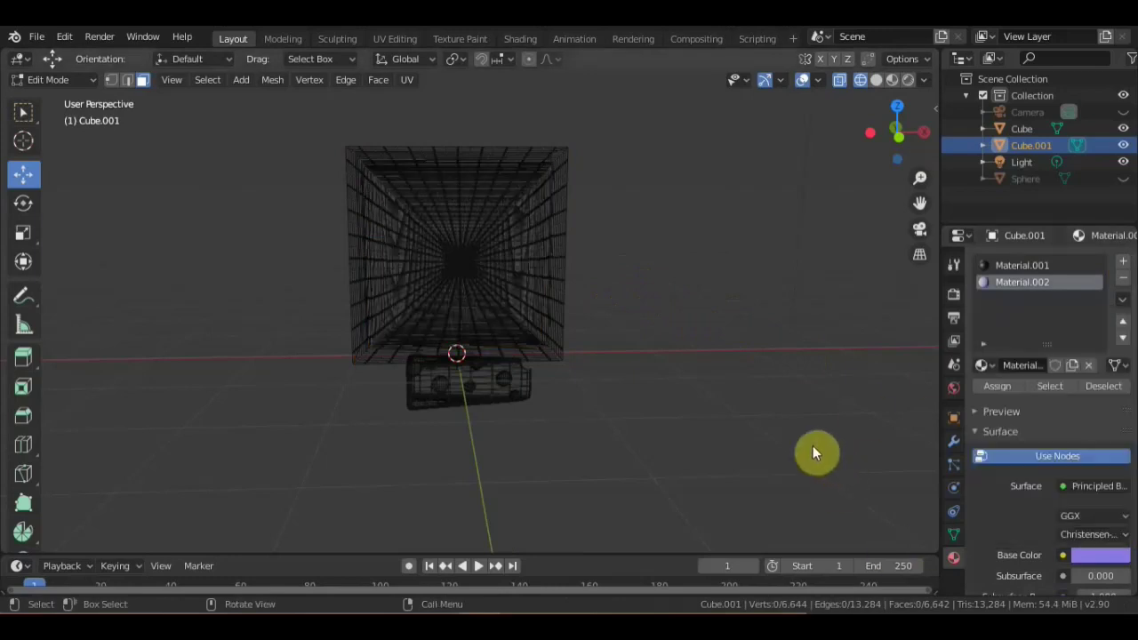
middle_drag(813, 447, 790, 447)
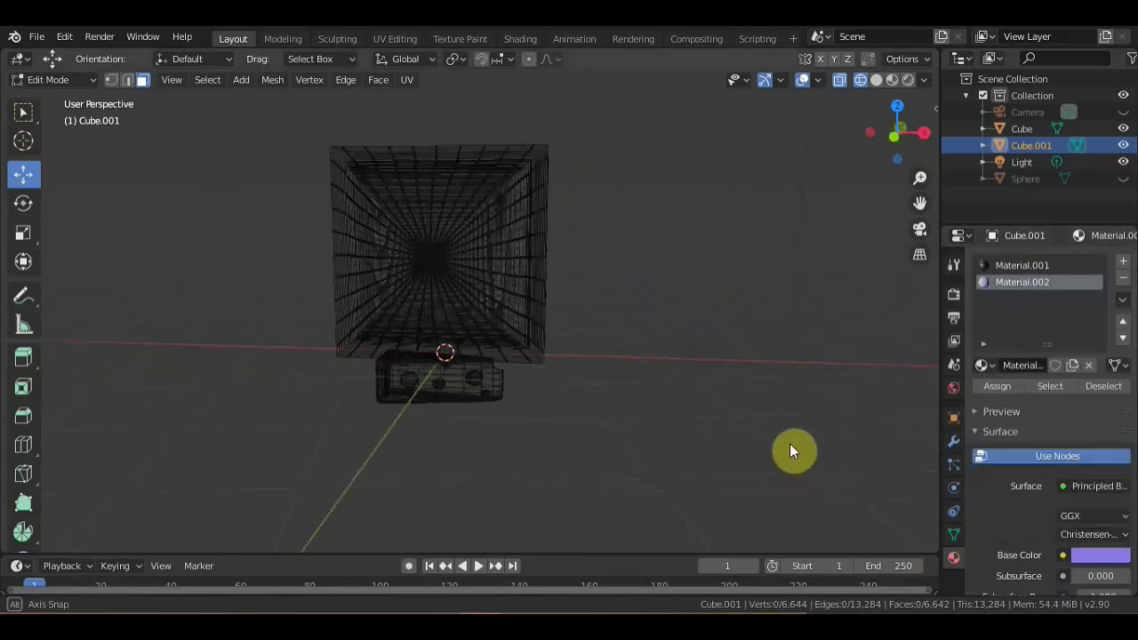
click(89, 79)
click(87, 96)
mouse_move(228, 194)
middle_down()
mouse_move(676, 283)
mouse_move(657, 271)
middle_up()
key(alt+a)
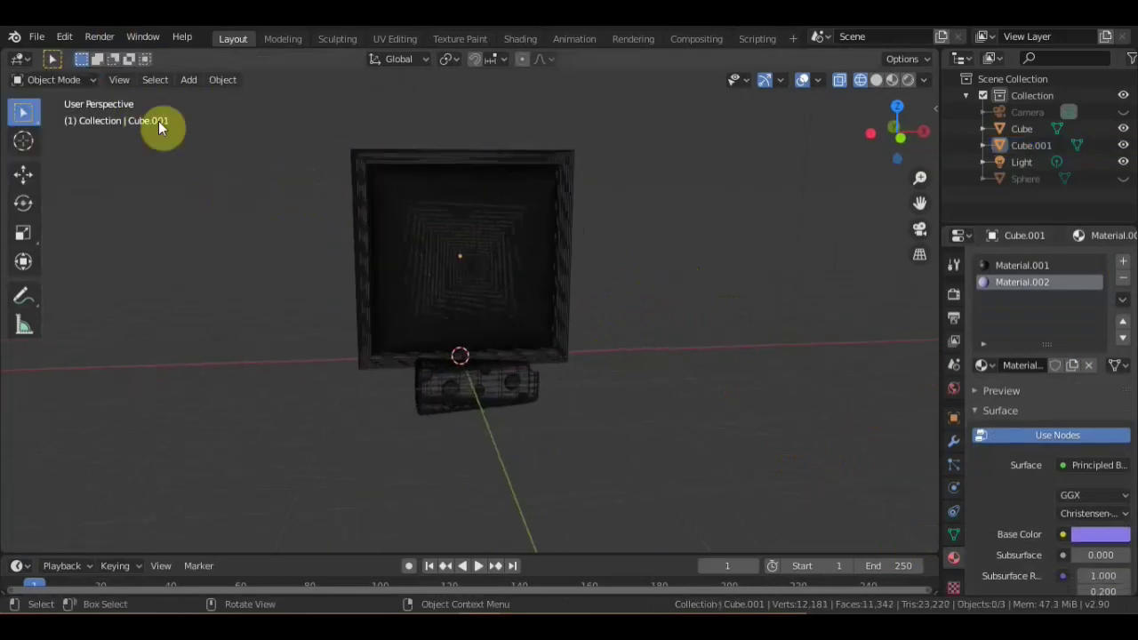
click(89, 79)
click(119, 80)
Switch the viewport to Material Preview shading
click(876, 79)
click(892, 79)
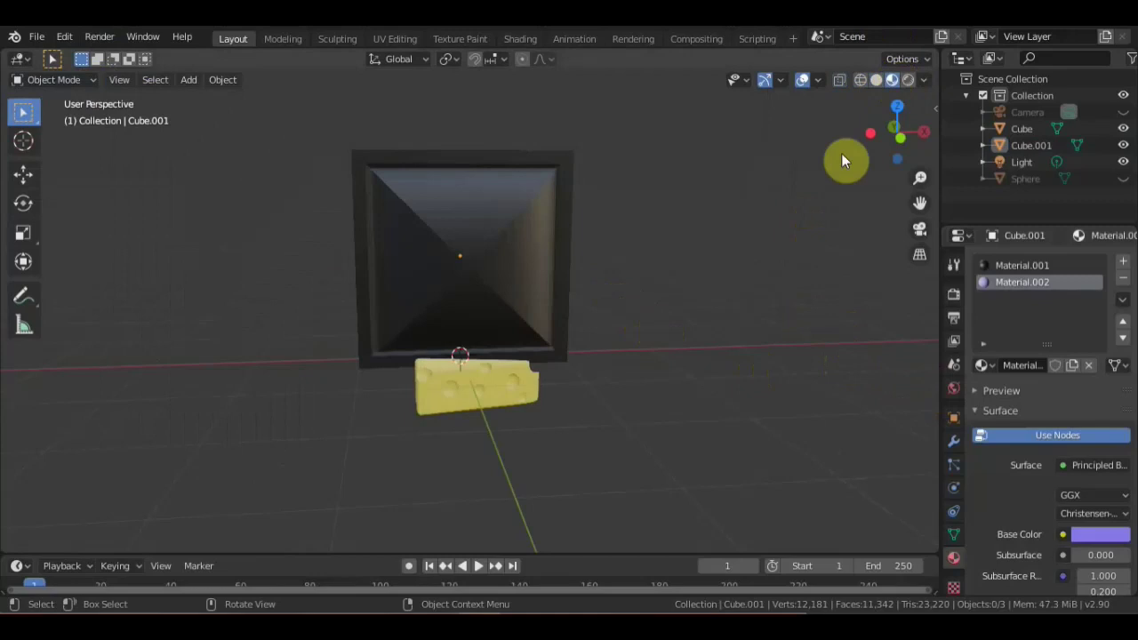
mouse_move(842, 156)
middle_down()
mouse_move(752, 251)
mouse_move(773, 283)
mouse_move(581, 292)
mouse_move(614, 278)
mouse_move(475, 246)
mouse_move(551, 261)
mouse_move(696, 251)
mouse_move(782, 264)
mouse_move(864, 249)
mouse_move(557, 272)
mouse_move(561, 257)
middle_up()
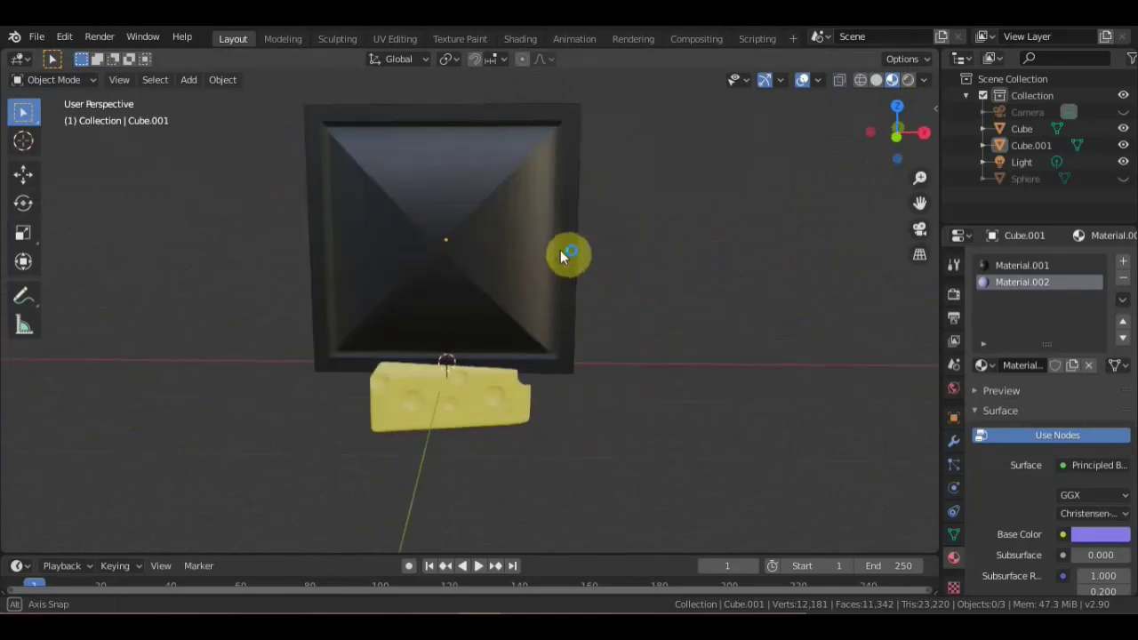
click(953, 441)
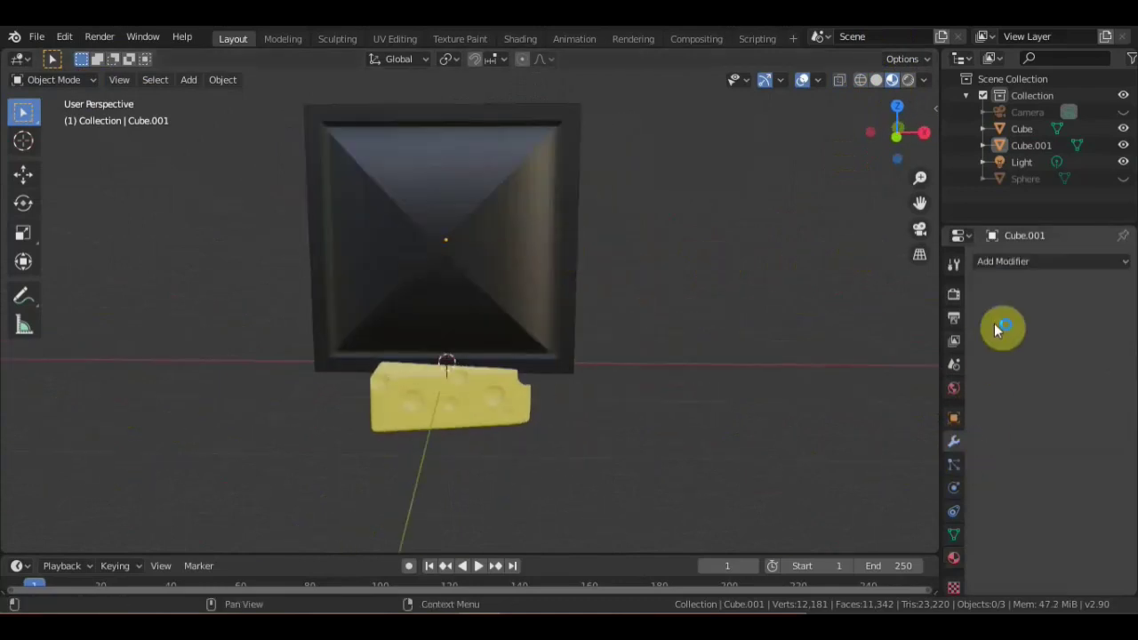
Give Cube.001 a Catmull-Clark Subdivision Surface modifier (viewport 1, render 2) to soften its edges
click(1017, 261)
click(566, 267)
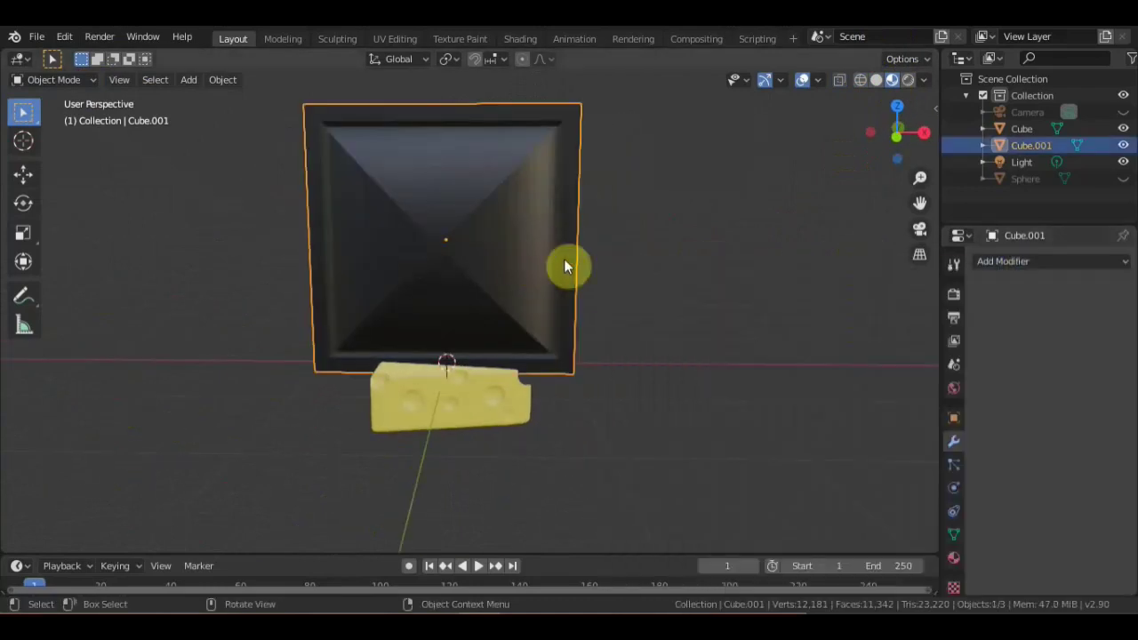
click(1031, 261)
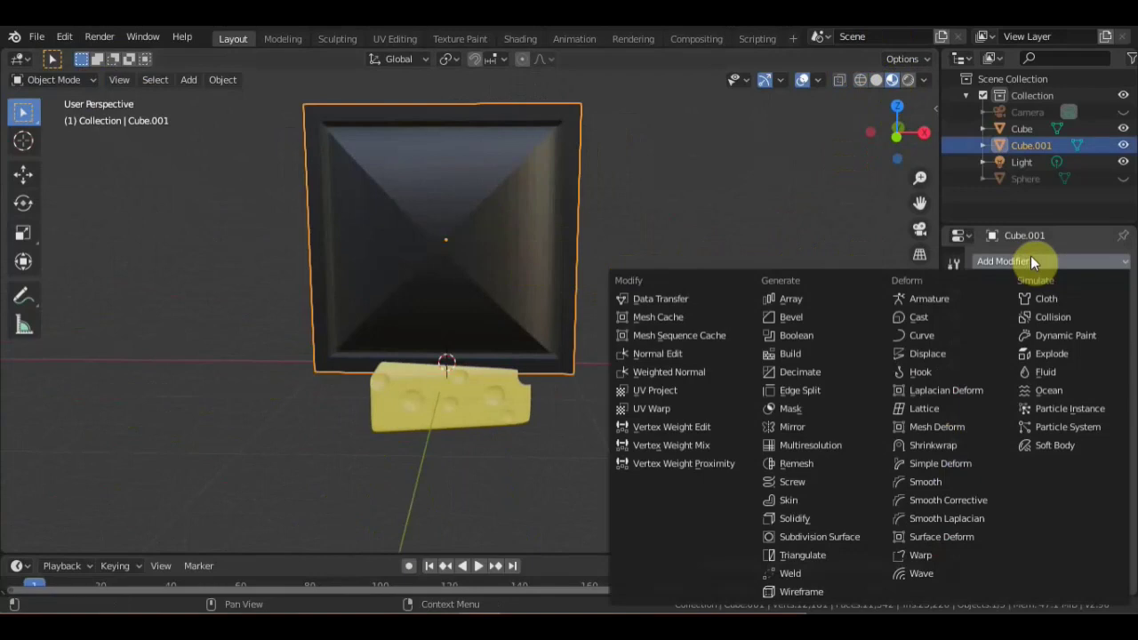
click(840, 536)
mouse_move(733, 382)
middle_down()
mouse_move(792, 386)
mouse_move(718, 385)
middle_up()
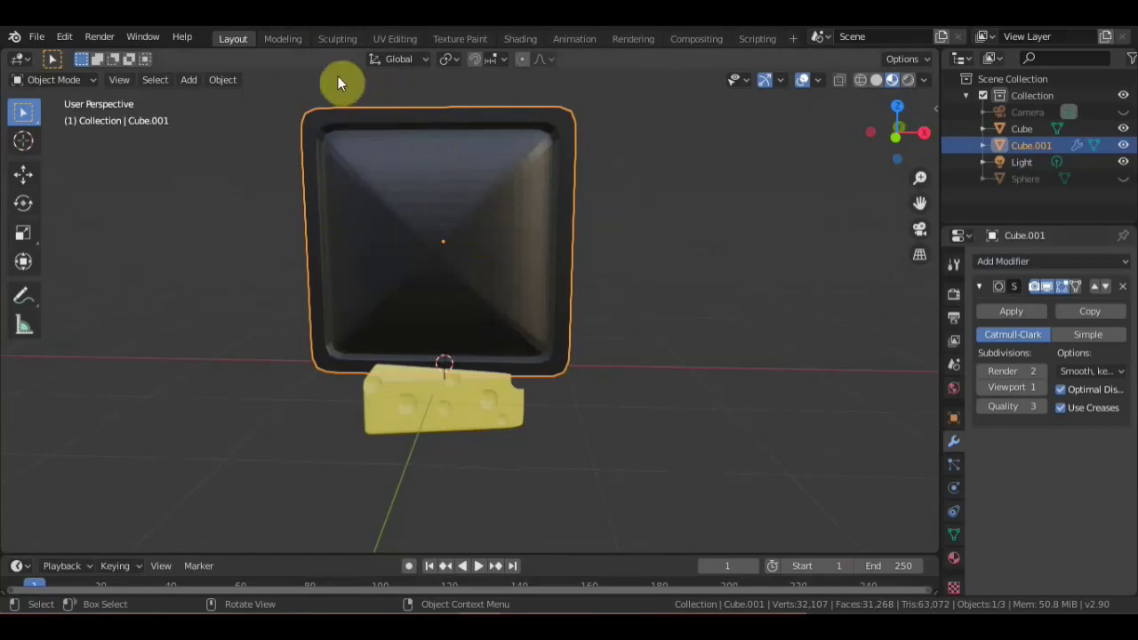
middle_drag(390, 220, 455, 206)
middle_drag(498, 240, 497, 235)
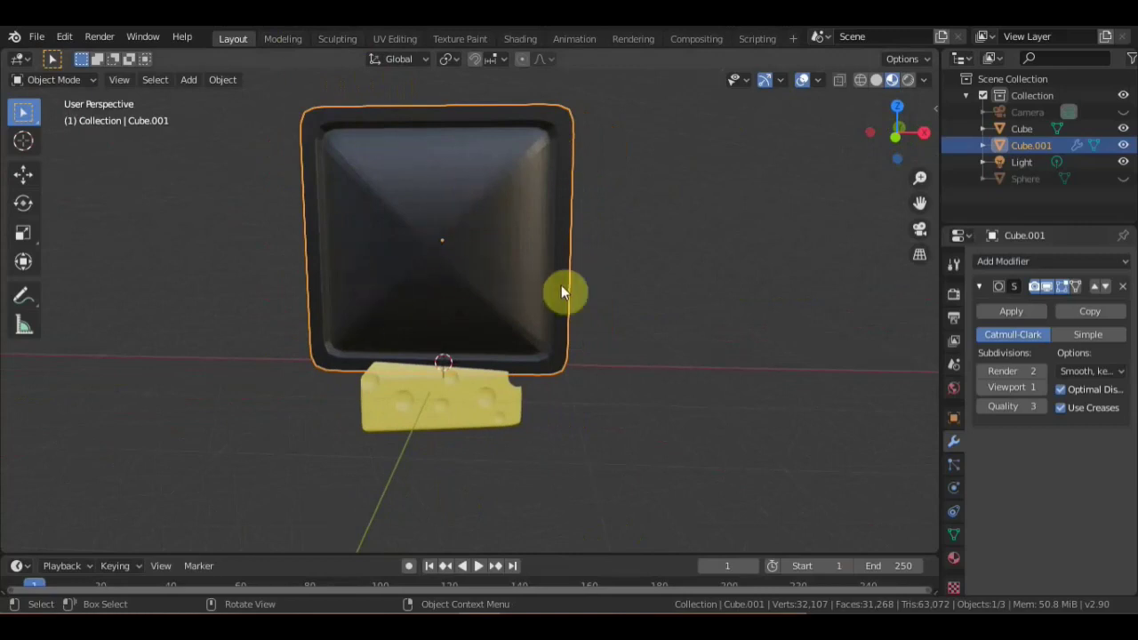
mouse_move(564, 292)
middle_down()
mouse_move(630, 310)
mouse_move(628, 324)
middle_up()
click(631, 311)
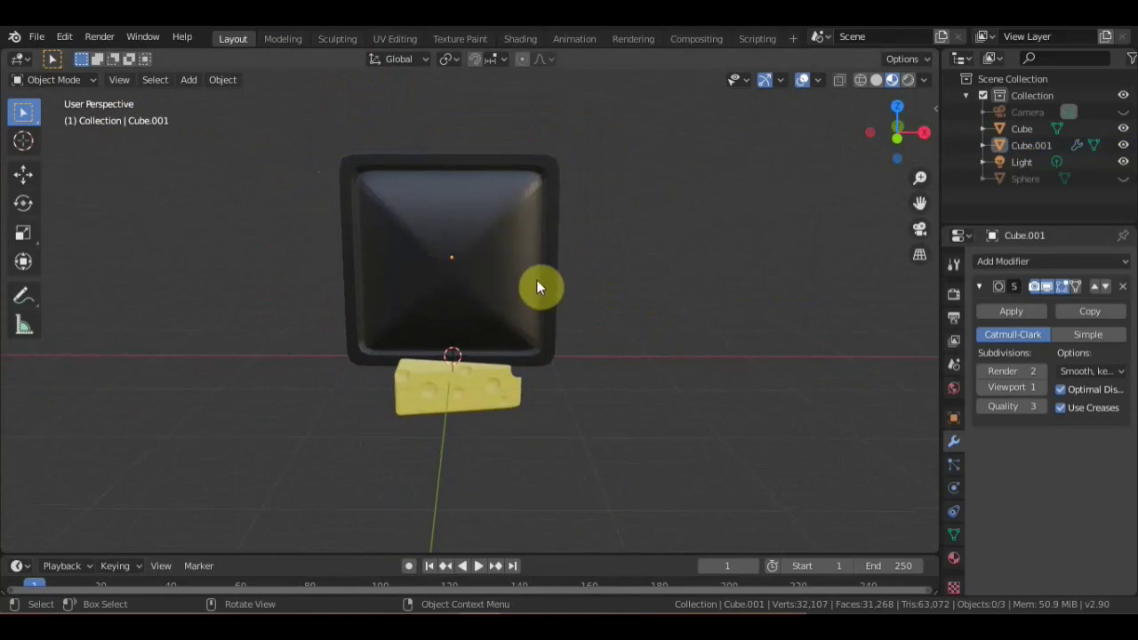
In front view, box-select the box and select its inner faces in Edit Mode
key(KP_1)
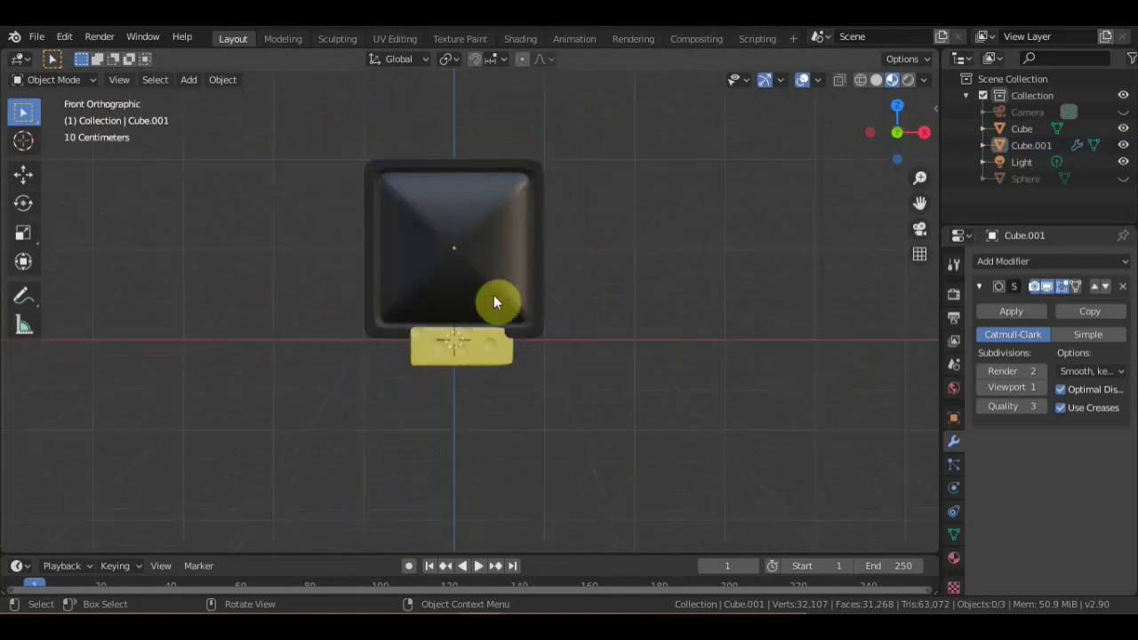
key(b)
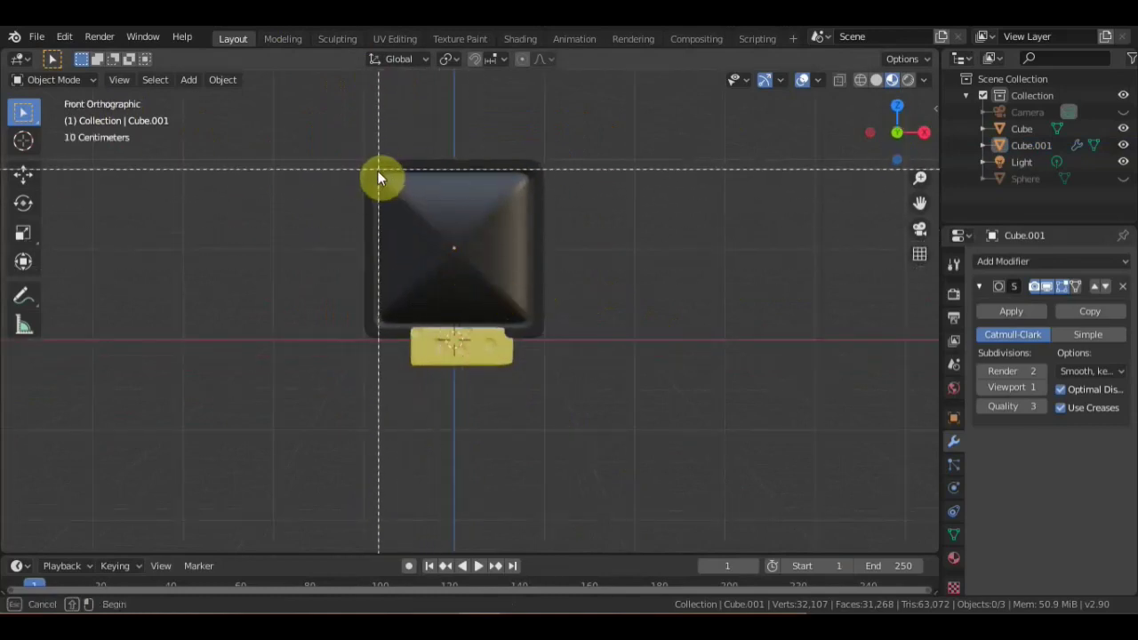
drag(380, 175, 529, 323)
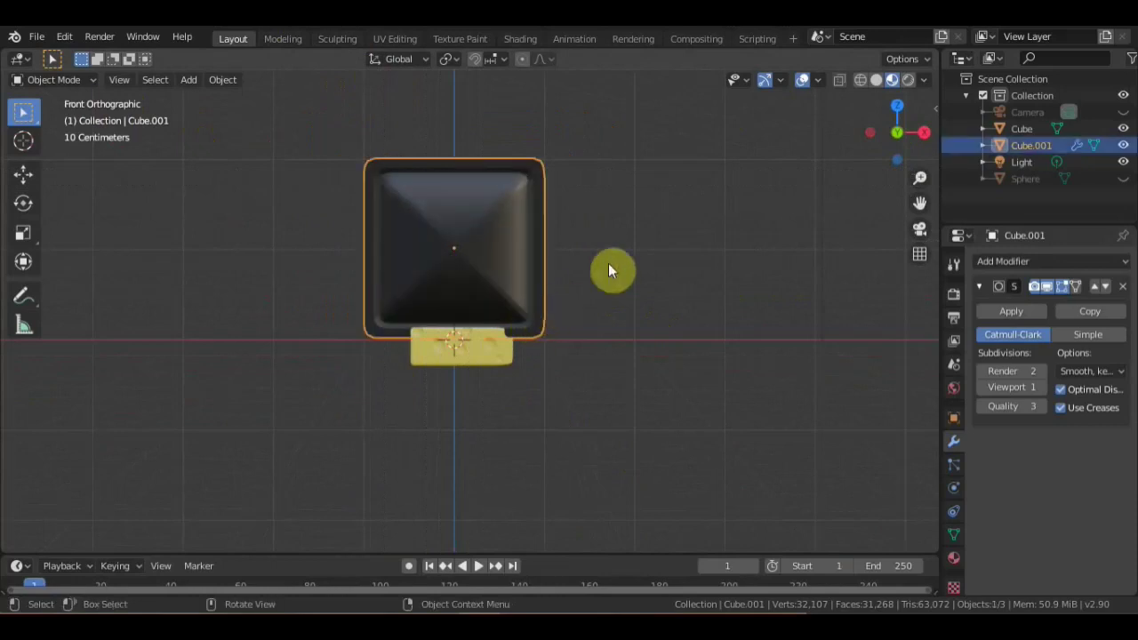
click(57, 79)
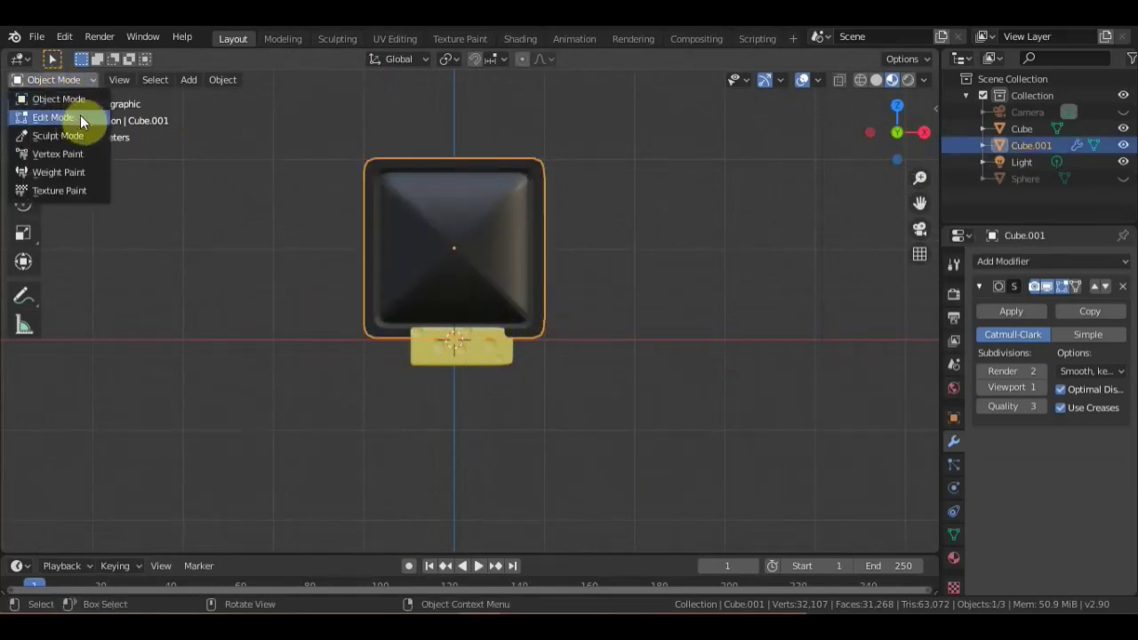
click(80, 119)
key(b)
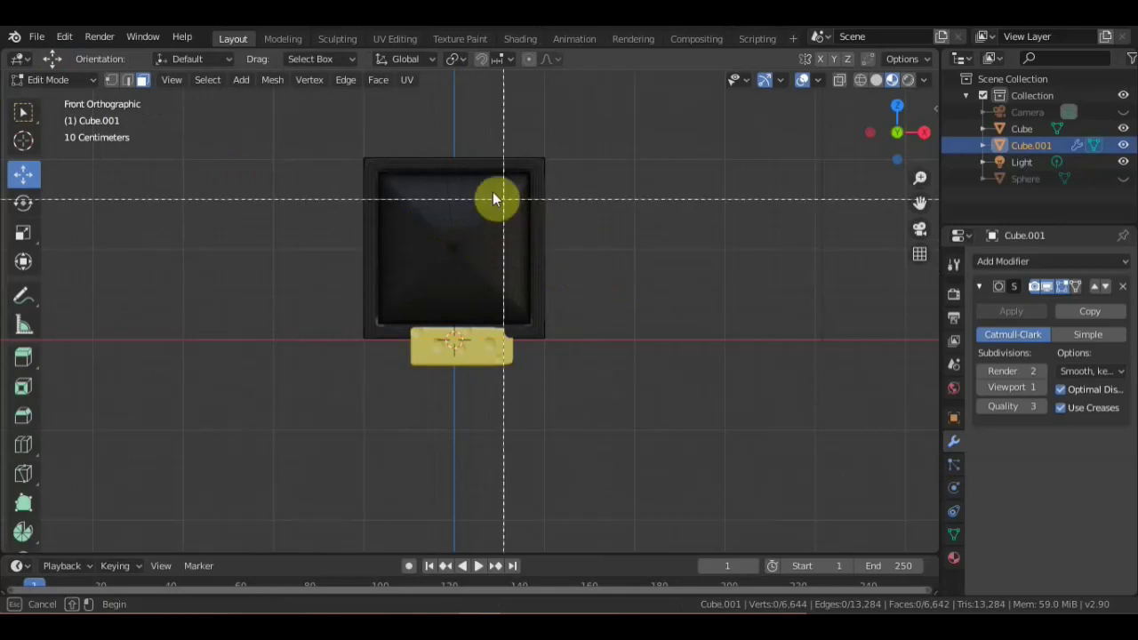
drag(378, 171, 528, 329)
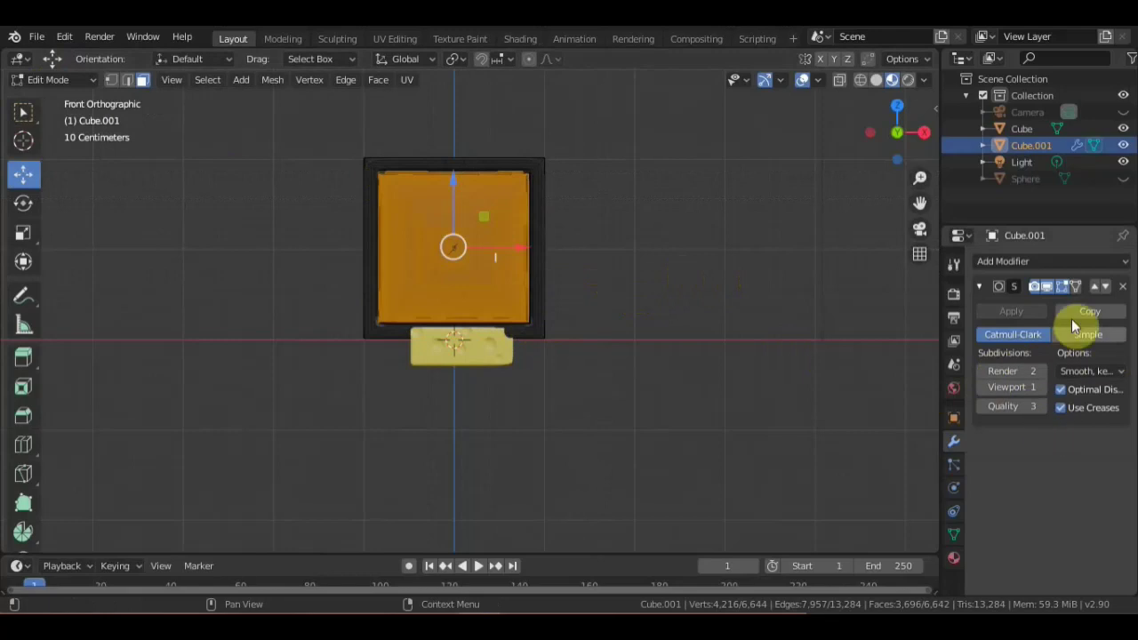
Make Material.002 bright blue and assign it to the selected inner faces
click(955, 559)
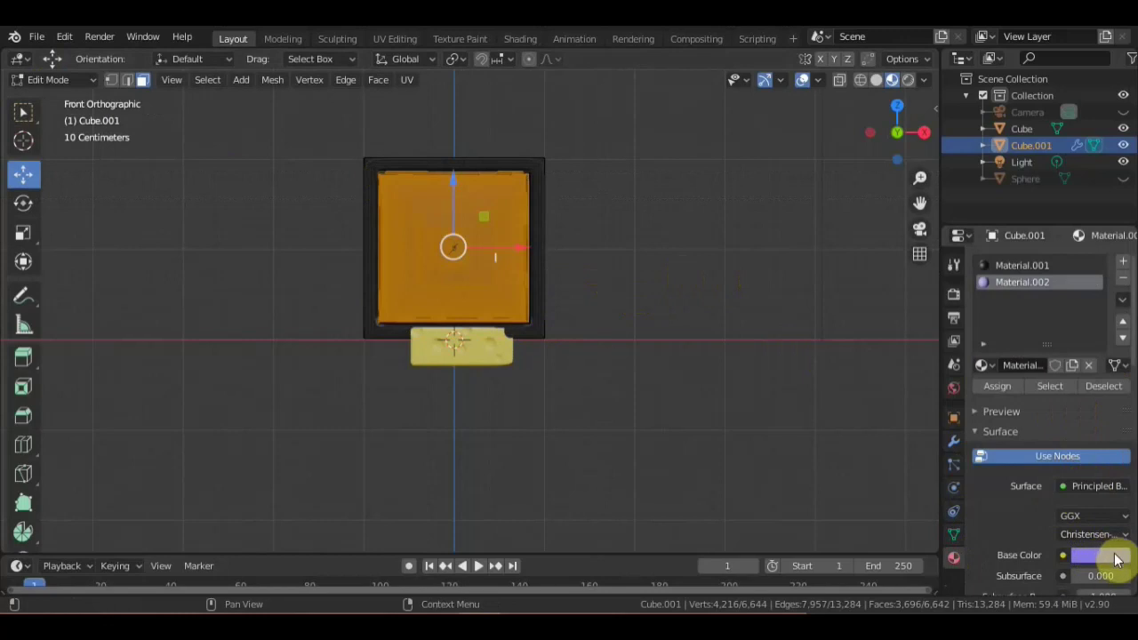
scroll(1093, 525, down, 2)
scroll(1097, 518, up, 2)
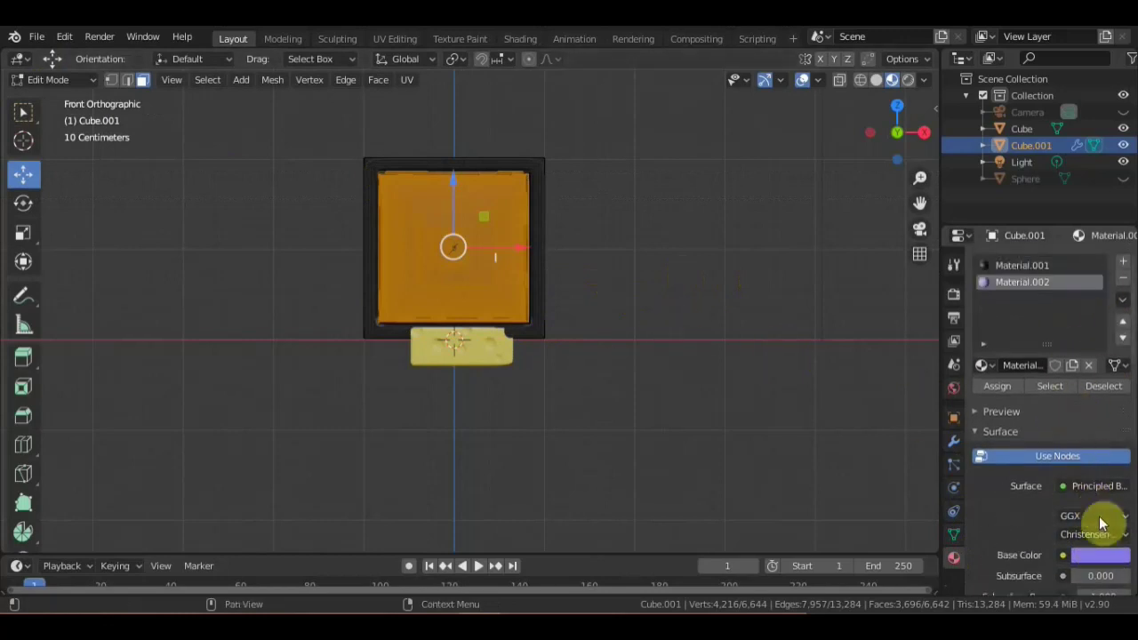
click(1102, 558)
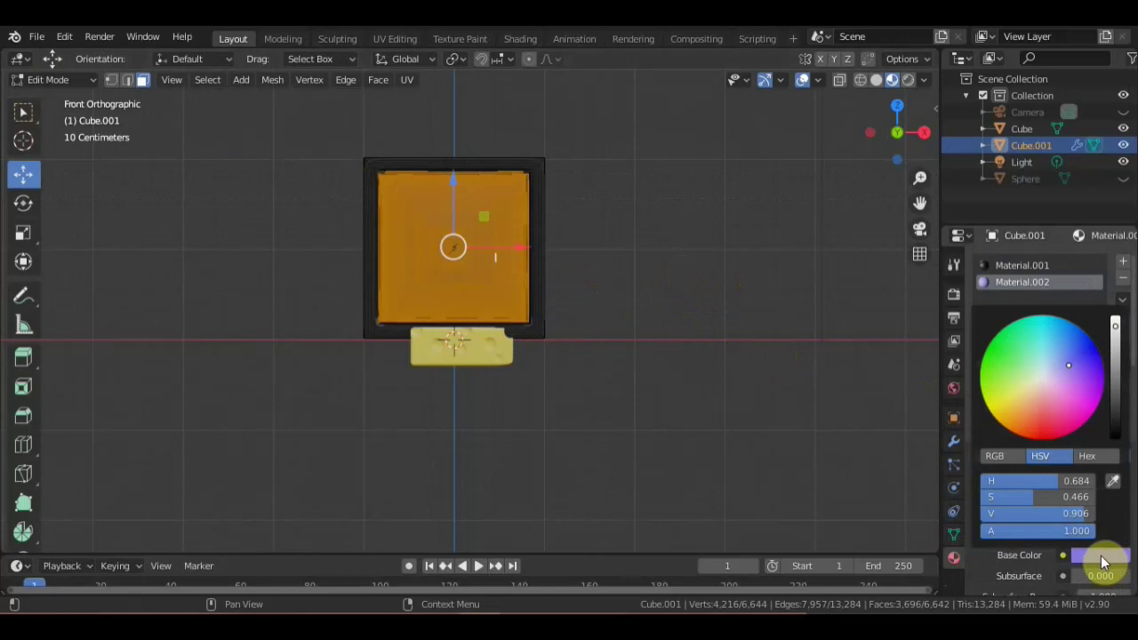
click(1070, 372)
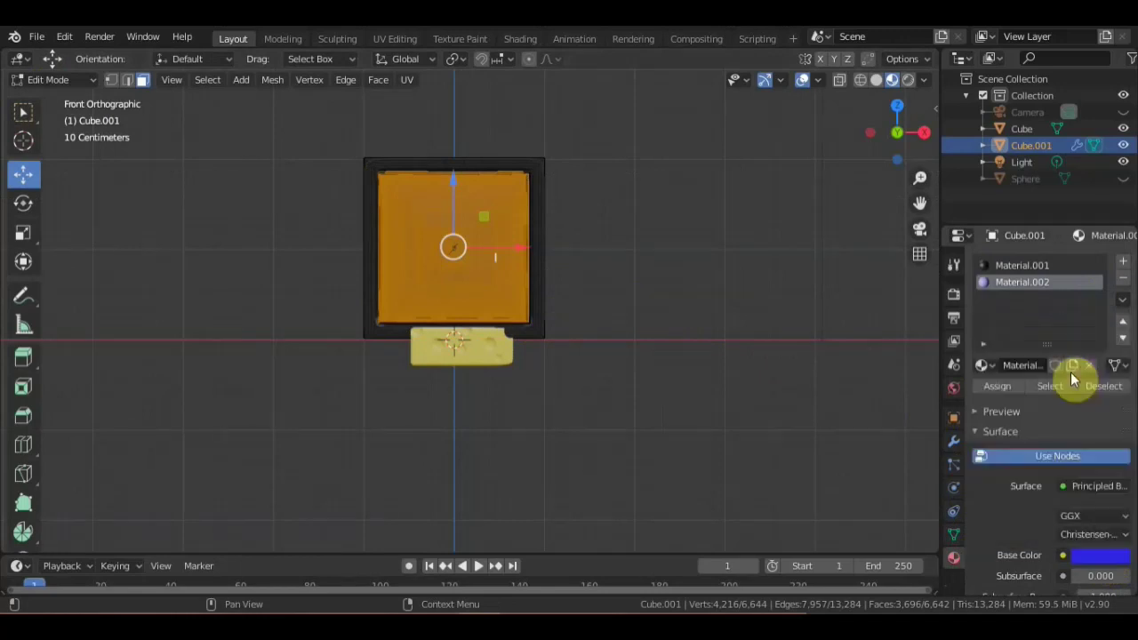
click(989, 363)
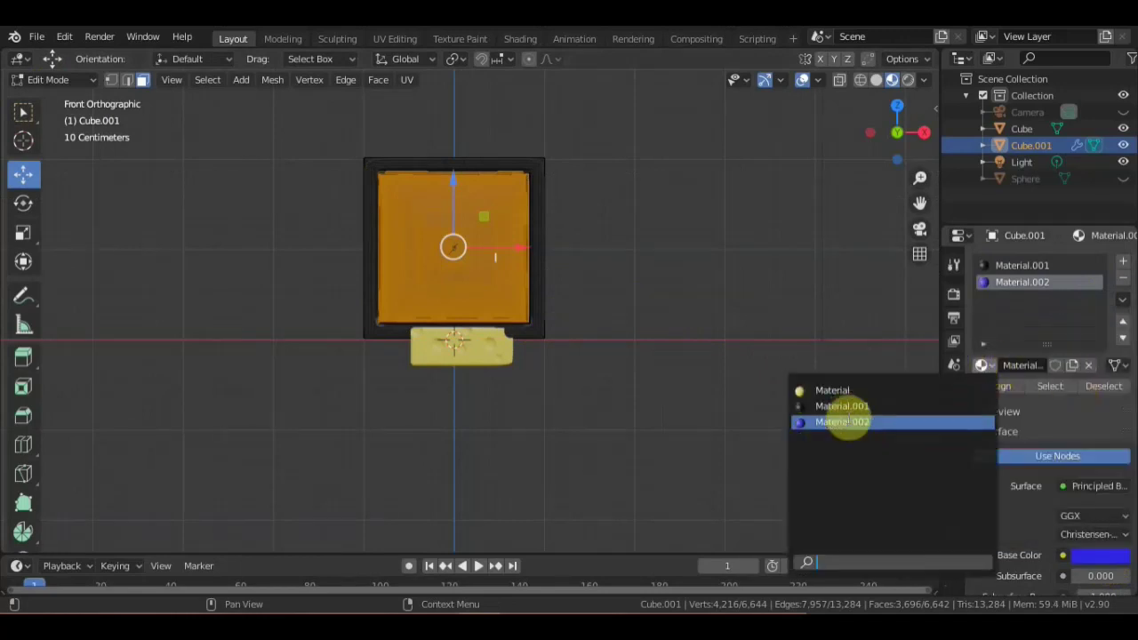
click(852, 423)
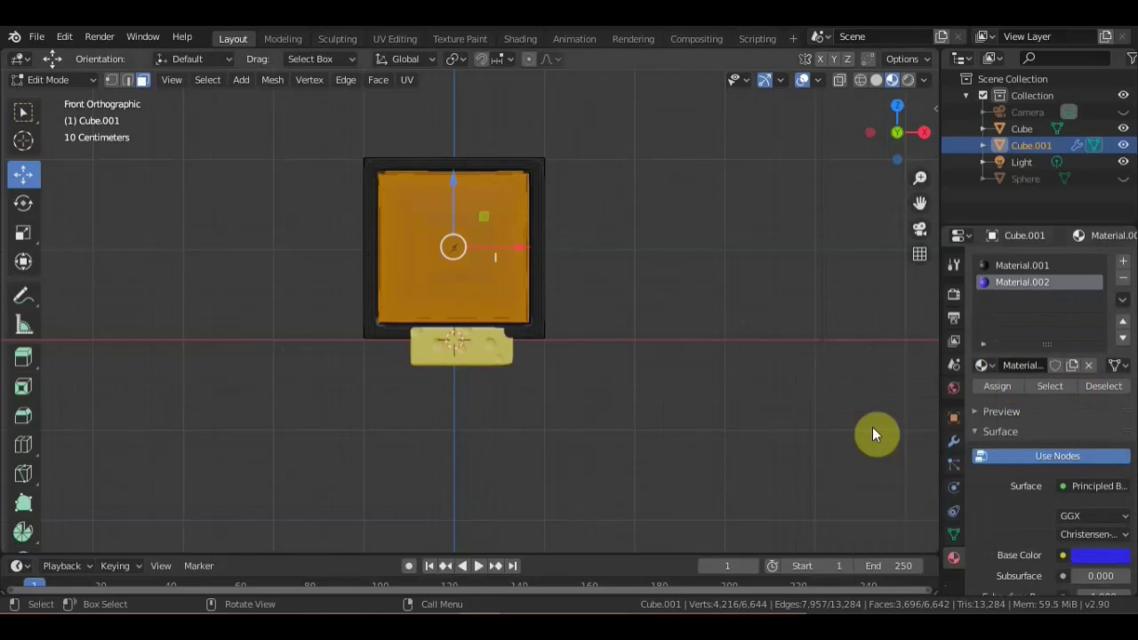
click(1001, 392)
key(alt+a)
Return to Object Mode in perspective view and delete the two selected objects
scroll(622, 271, up, 1)
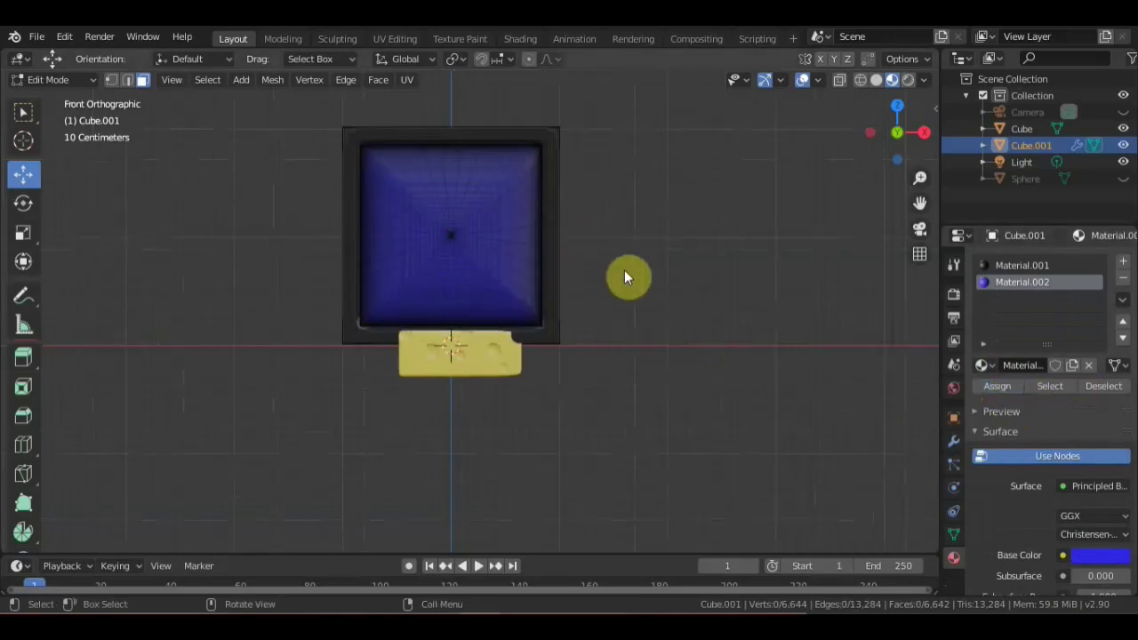
scroll(659, 287, up, 1)
click(79, 82)
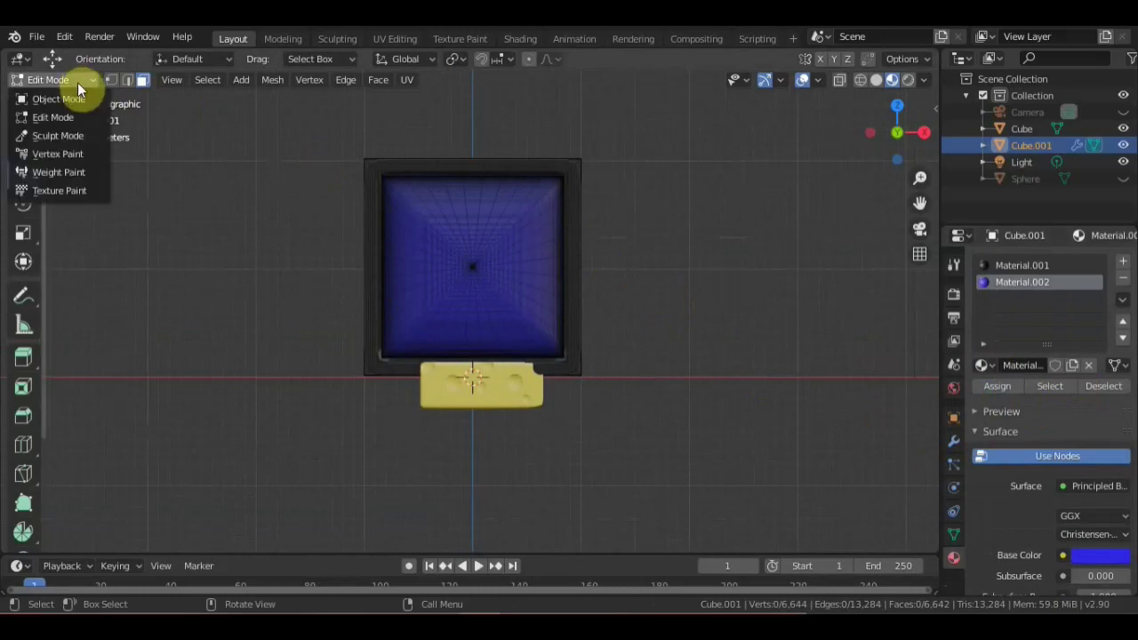
click(76, 95)
scroll(306, 224, up, 1)
mouse_move(330, 232)
middle_down()
mouse_move(391, 236)
mouse_move(328, 241)
mouse_move(342, 241)
middle_up()
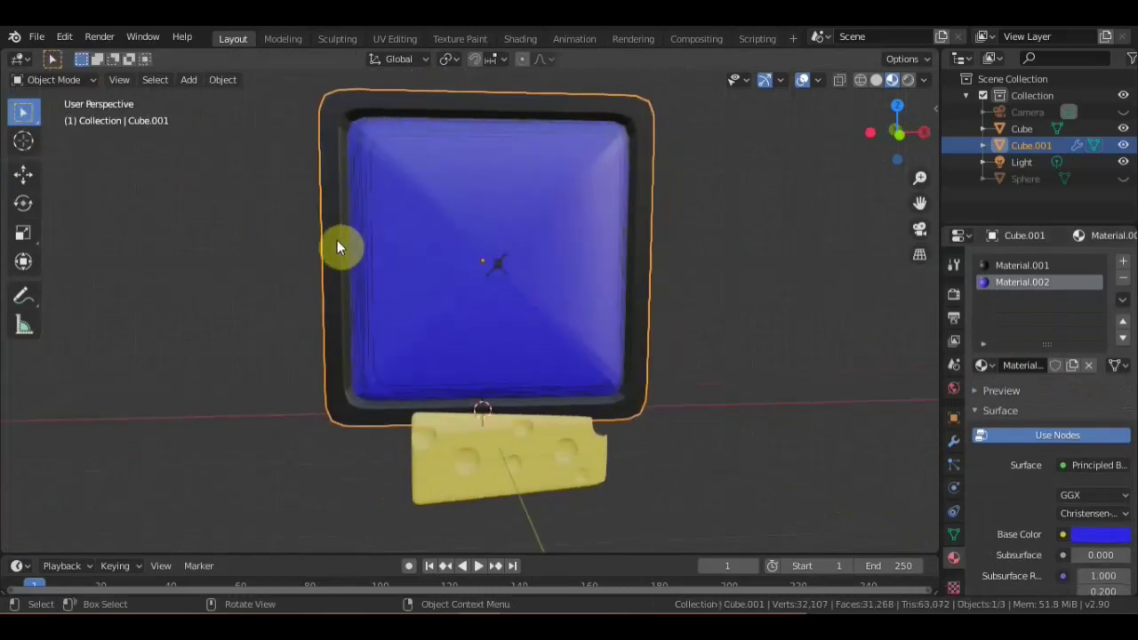
key(Delete)
Add a Suzanne monkey head at the origin
click(185, 79)
mouse_move(211, 99)
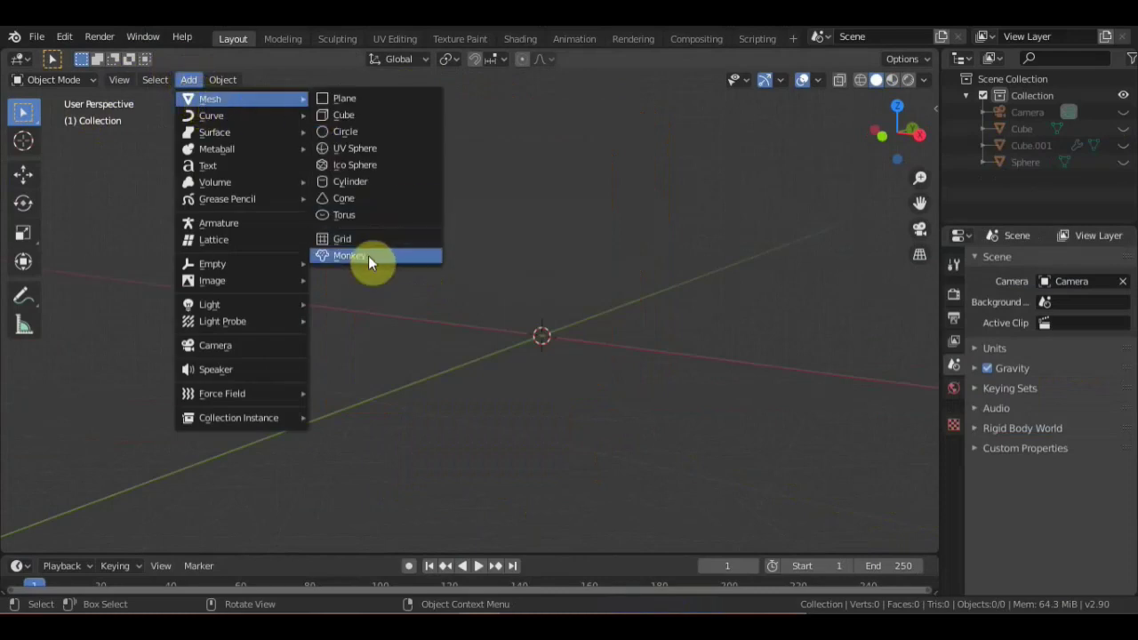
click(368, 256)
scroll(533, 296, up, 3)
scroll(602, 326, down, 2)
scroll(610, 332, down, 1)
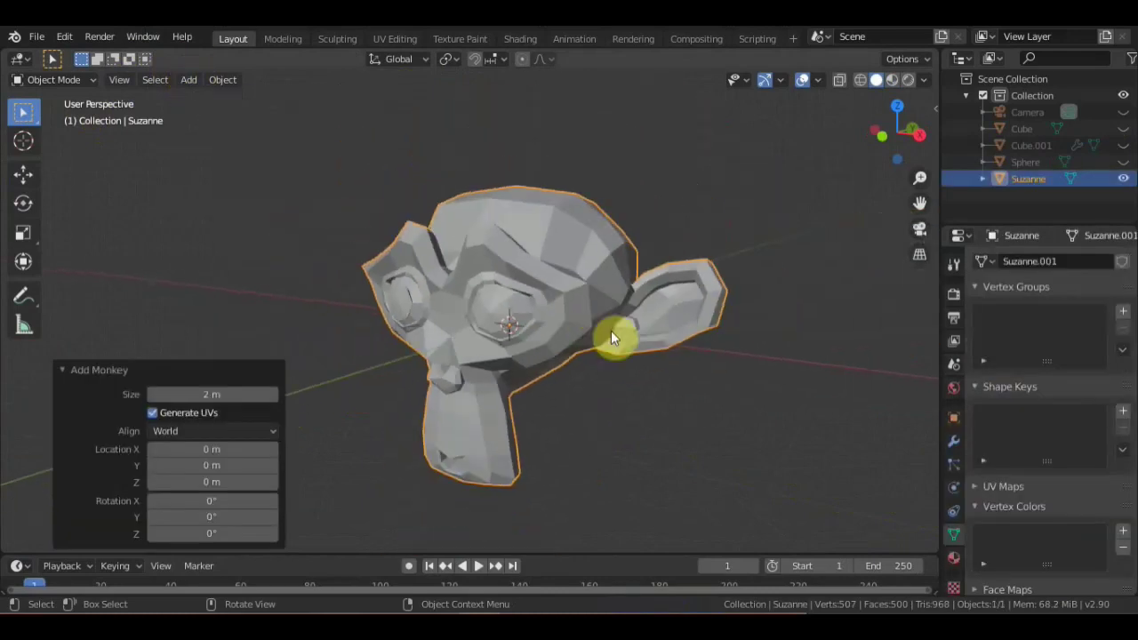
Add a Subdivision Surface modifier to Suzanne and apply it
click(954, 441)
click(1029, 260)
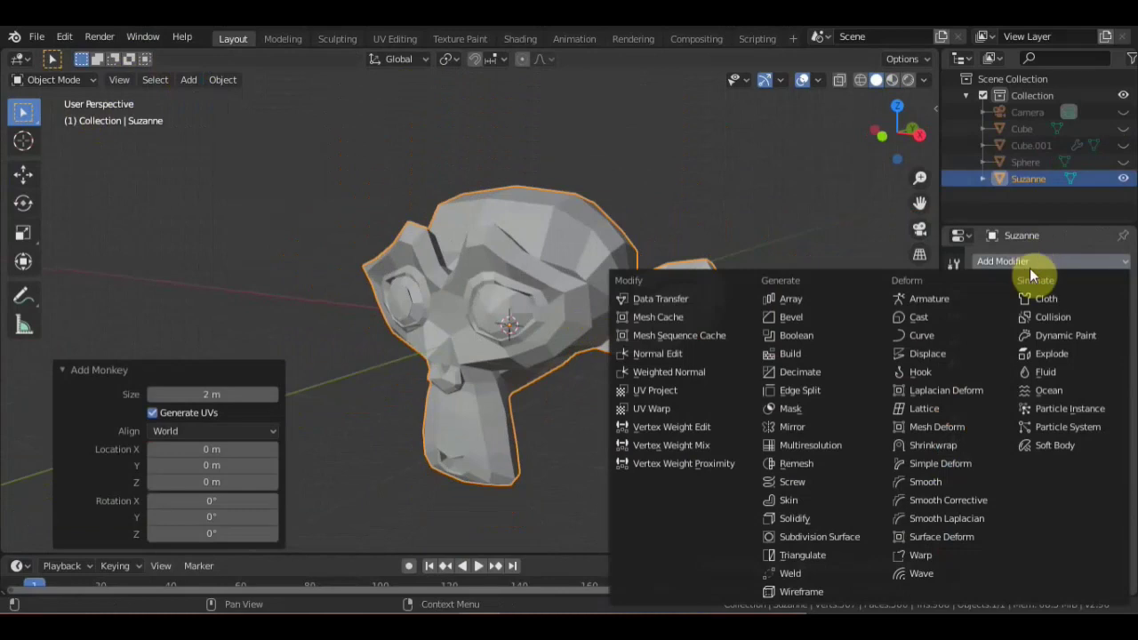
click(826, 533)
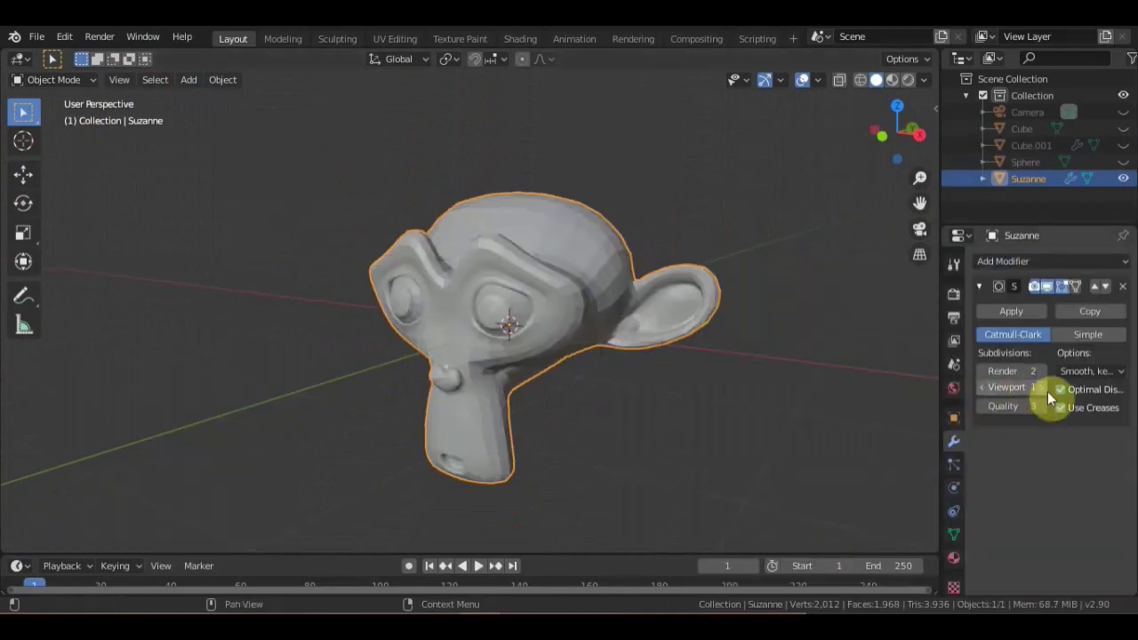
click(1024, 308)
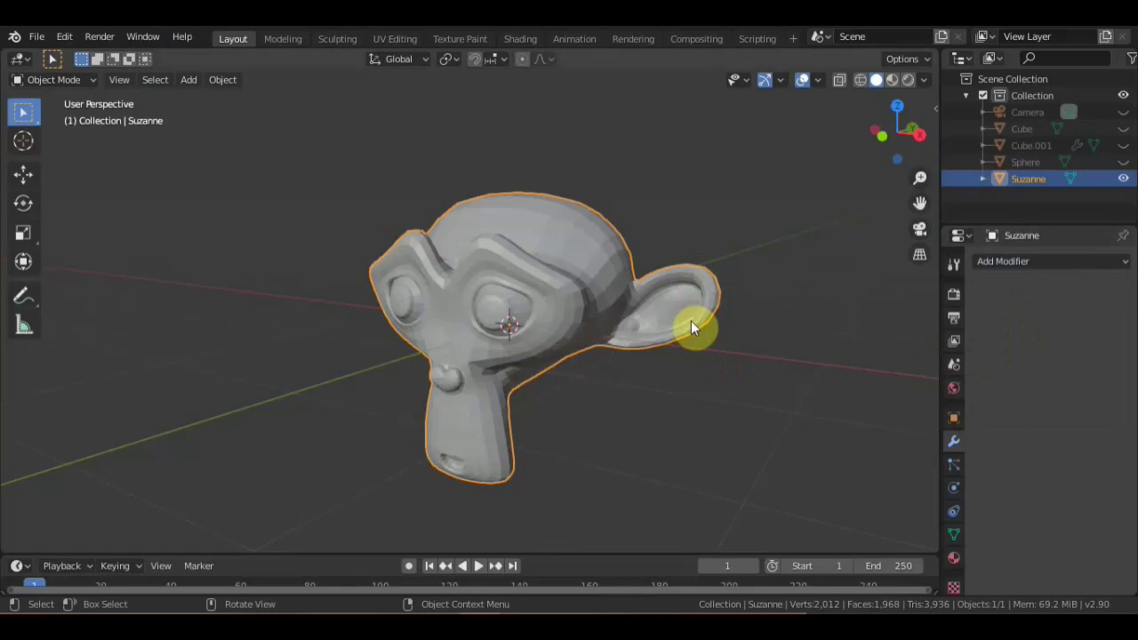
Enter Edit Mode on Suzanne, deselect the mesh, and return to Object Mode
middle_drag(691, 321, 477, 329)
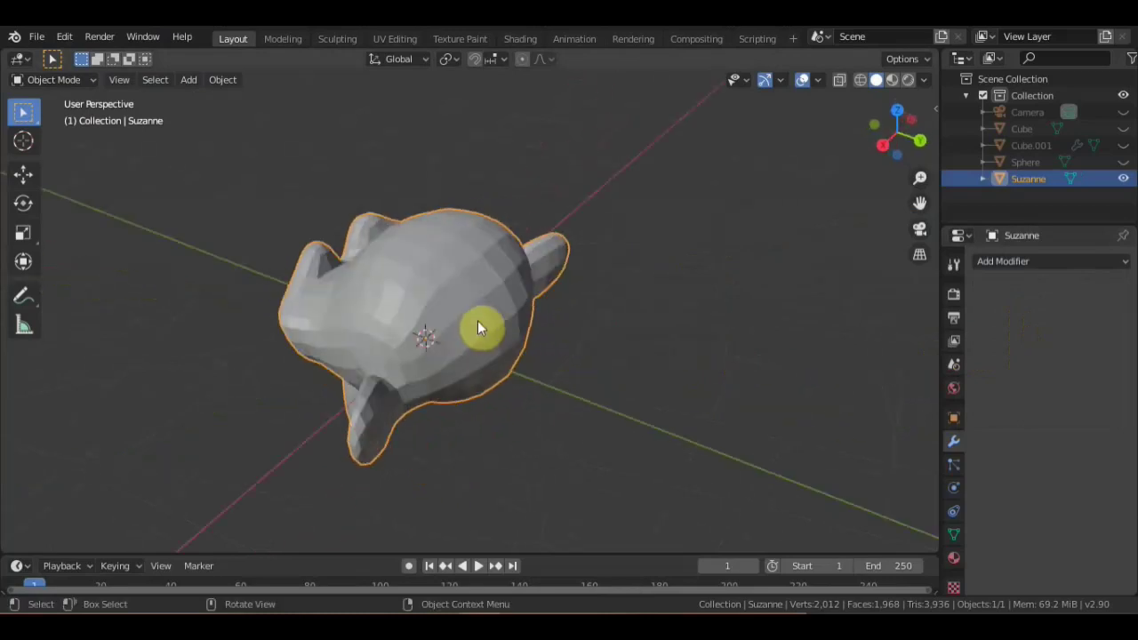
click(84, 78)
click(70, 112)
mouse_move(406, 250)
middle_down()
mouse_move(654, 325)
mouse_move(631, 346)
mouse_move(497, 340)
mouse_move(546, 299)
mouse_move(490, 258)
middle_up()
click(622, 327)
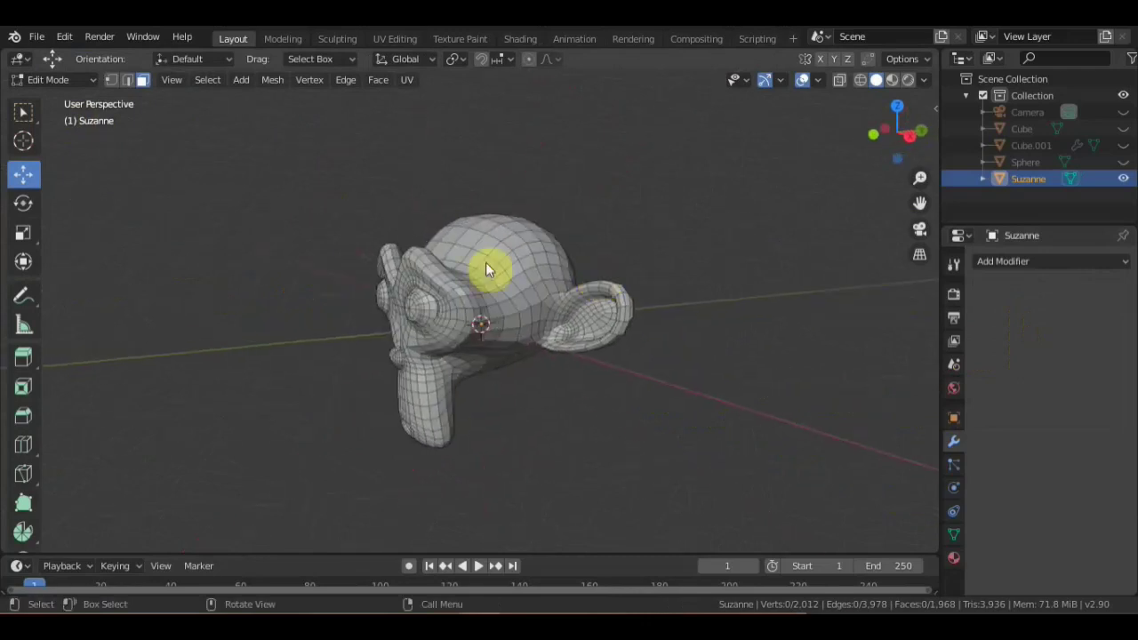
click(94, 80)
click(79, 97)
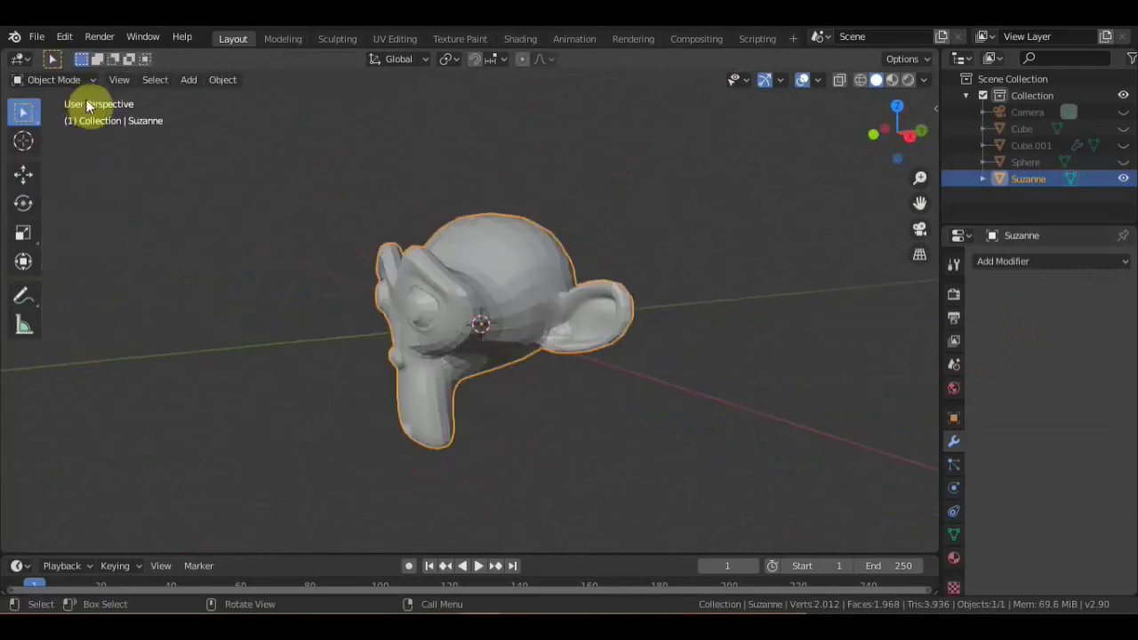
Duplicate Suzanne in place as Suzanne.001, hide the original, and enter Edit Mode
key(shift+d)
right_click(501, 292)
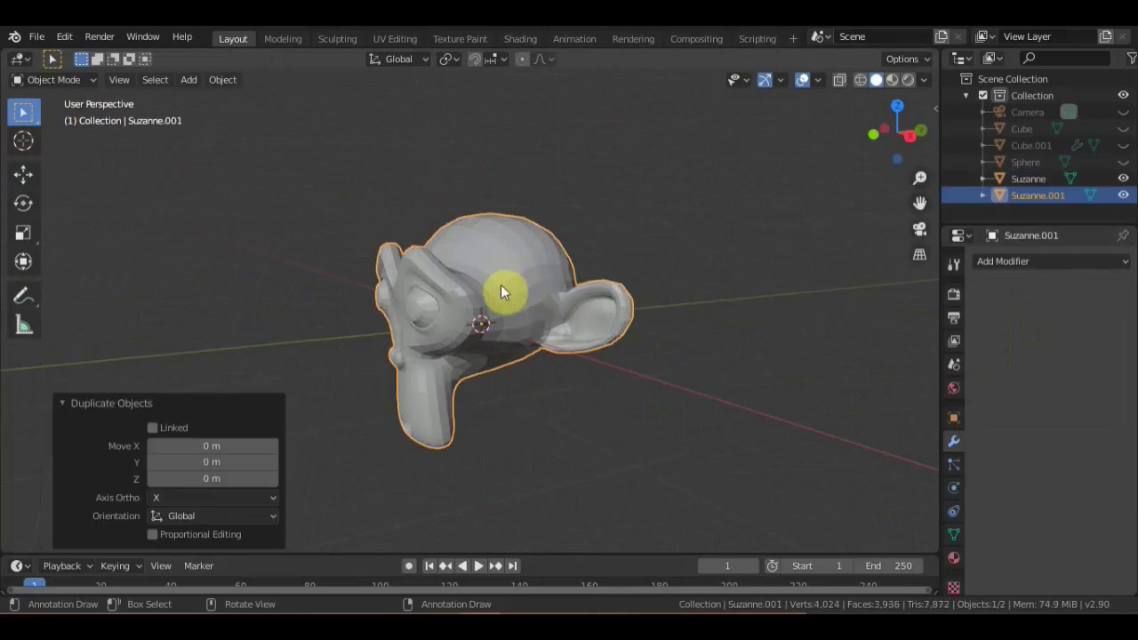
mouse_move(521, 300)
middle_down()
mouse_move(472, 343)
mouse_move(488, 320)
mouse_move(464, 325)
mouse_move(476, 313)
mouse_move(452, 264)
mouse_move(446, 287)
mouse_move(421, 270)
middle_up()
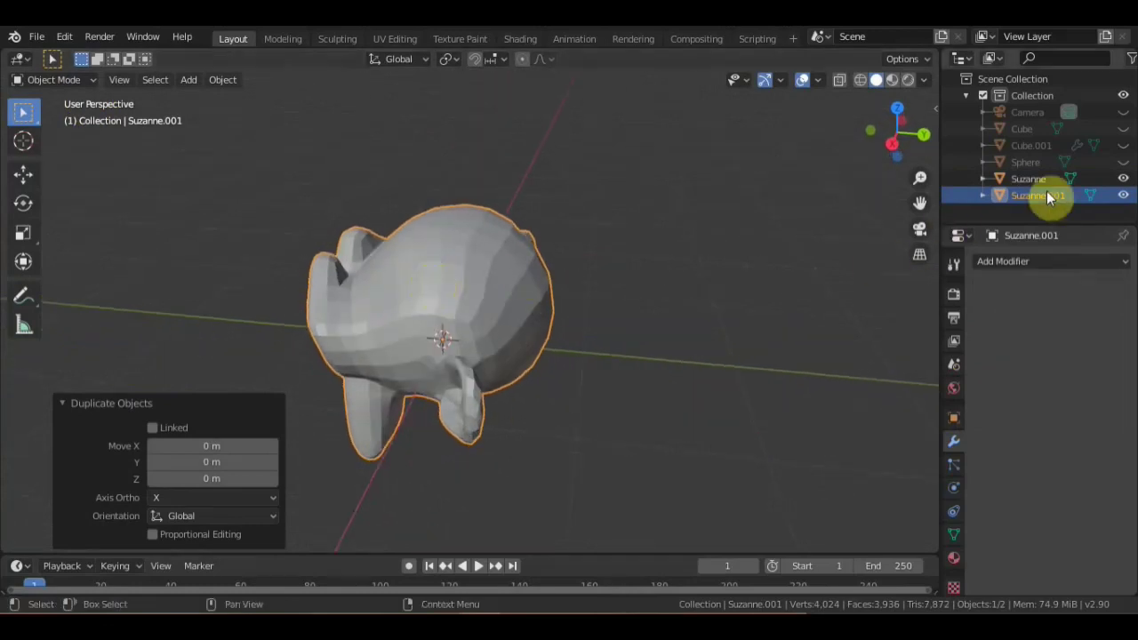
click(1123, 179)
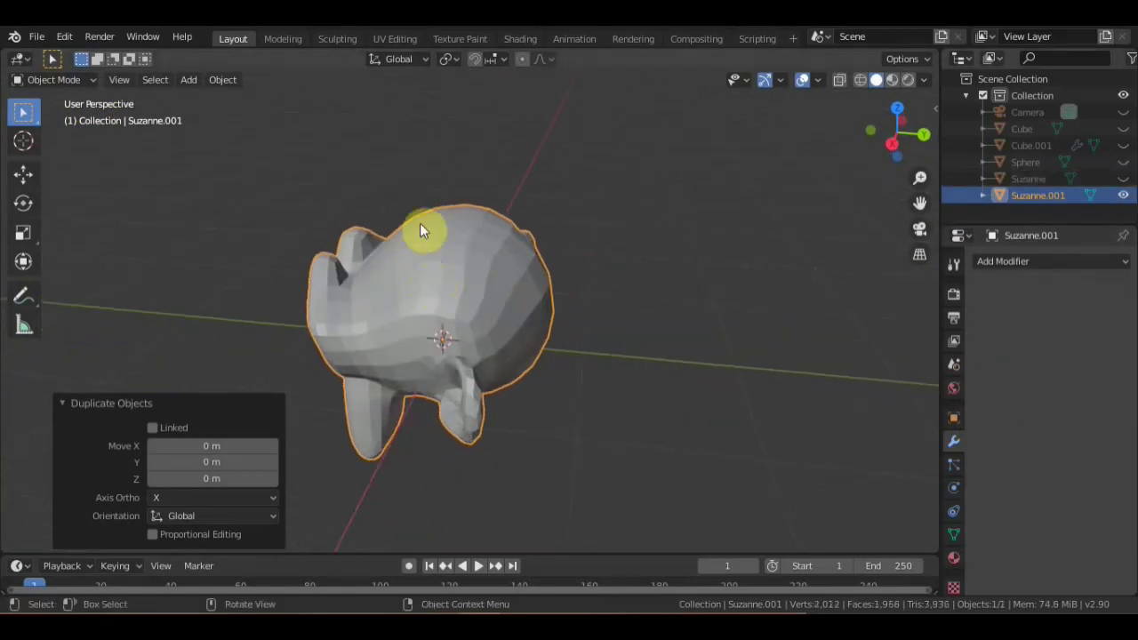
click(85, 80)
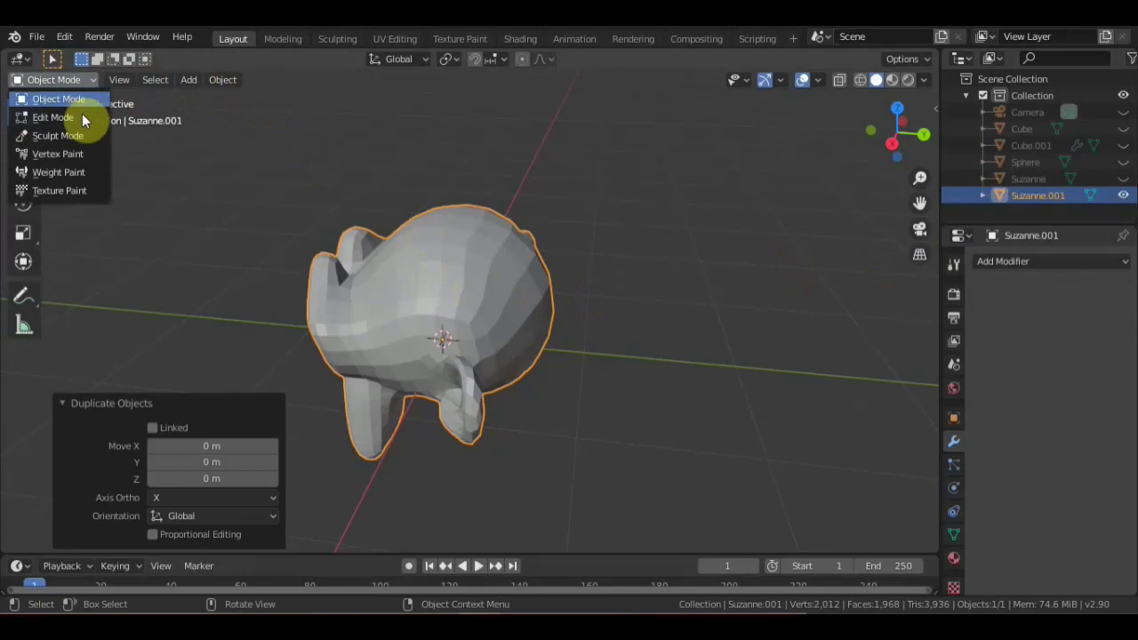
click(83, 116)
middle_drag(490, 338, 452, 320)
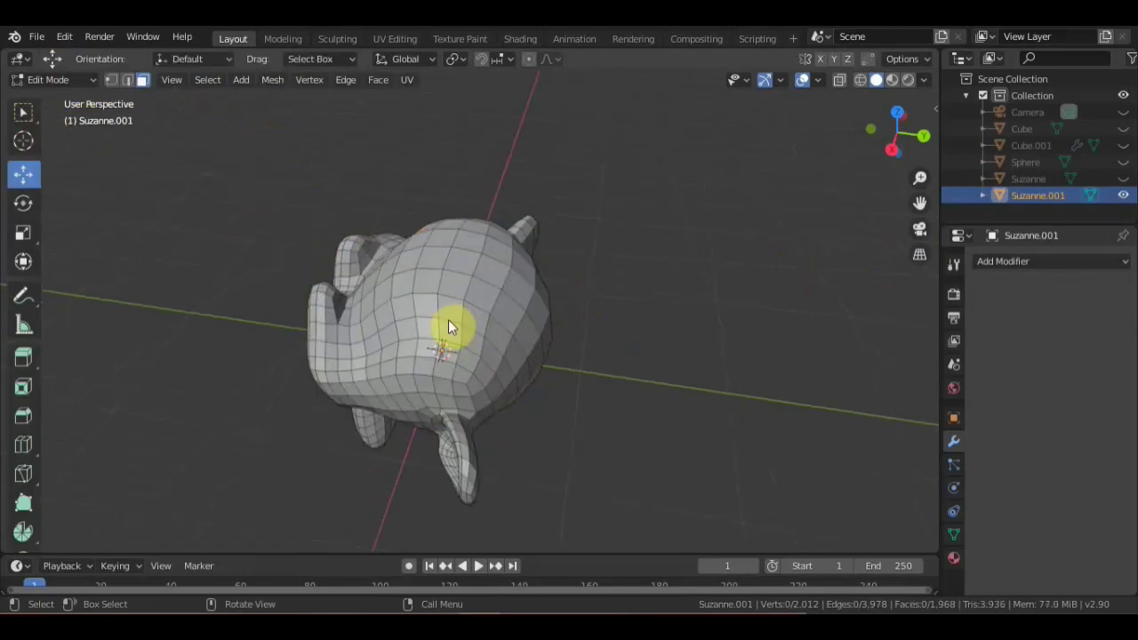
Circle-select faces across the top and scalp of the duplicate head
key(c)
mouse_move(449, 327)
mouse_down()
mouse_move(409, 247)
mouse_move(477, 242)
mouse_move(531, 281)
mouse_move(487, 311)
mouse_move(483, 380)
mouse_move(401, 394)
mouse_move(443, 360)
mouse_up()
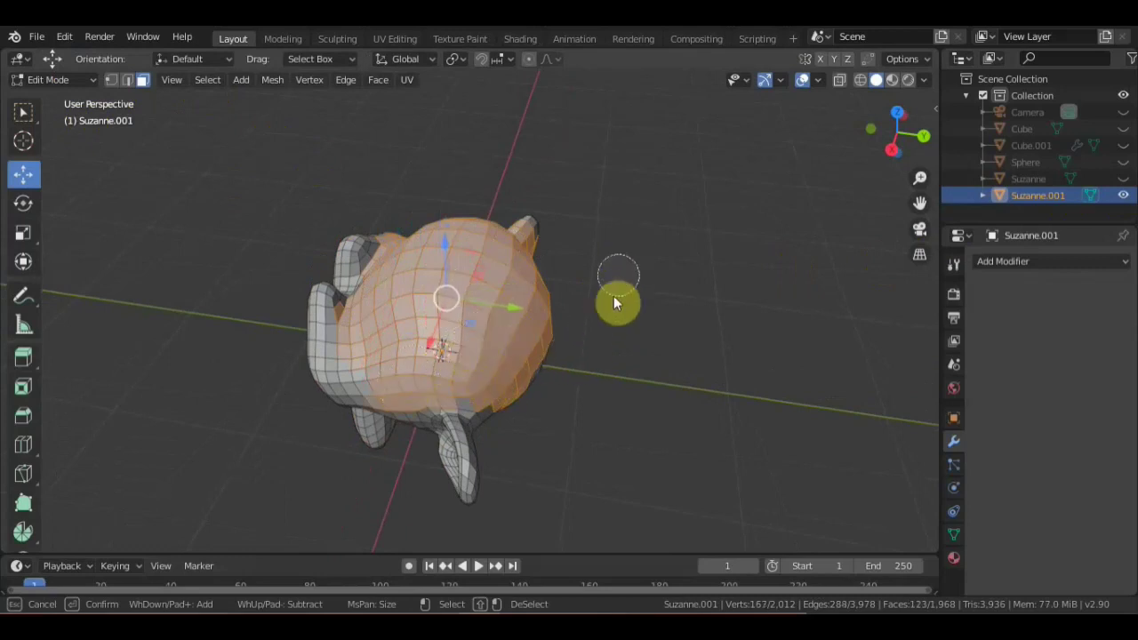
right_click(600, 334)
mouse_move(587, 366)
middle_down()
mouse_move(634, 292)
mouse_move(558, 337)
middle_up()
key(c)
mouse_move(522, 313)
mouse_down()
mouse_move(474, 268)
mouse_move(483, 311)
mouse_move(483, 287)
mouse_move(457, 254)
mouse_up()
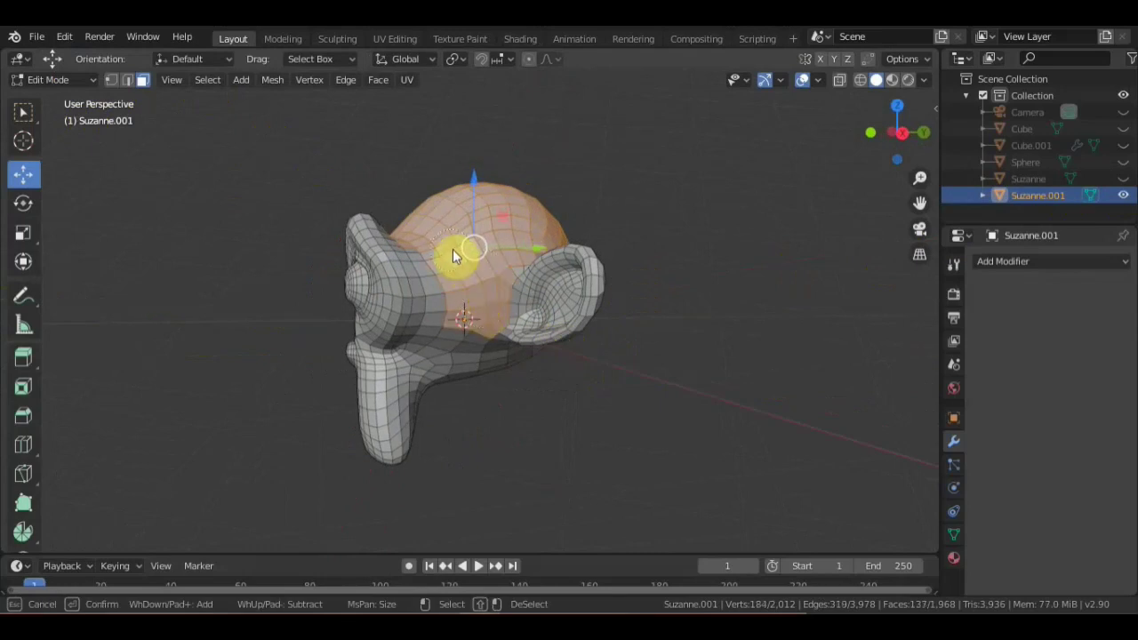
right_click(700, 315)
mouse_move(700, 315)
middle_down()
mouse_move(396, 376)
mouse_move(444, 337)
mouse_move(593, 319)
middle_up()
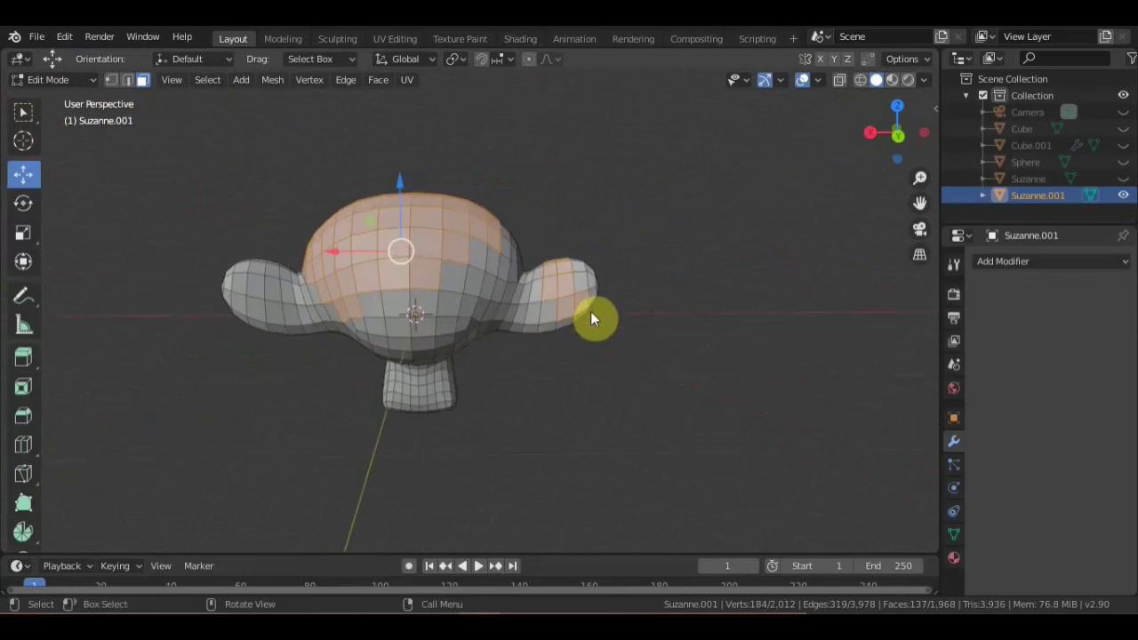
scroll(590, 313, up, 3)
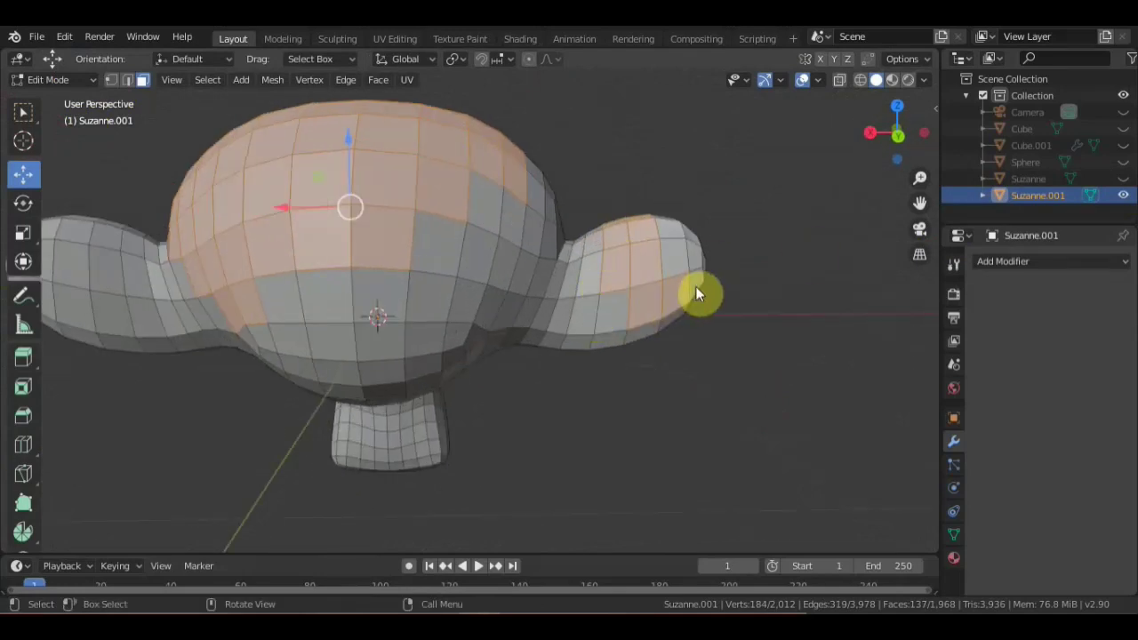
Deselect the ear faces and add forehead and lower-head faces to the selection
key(c)
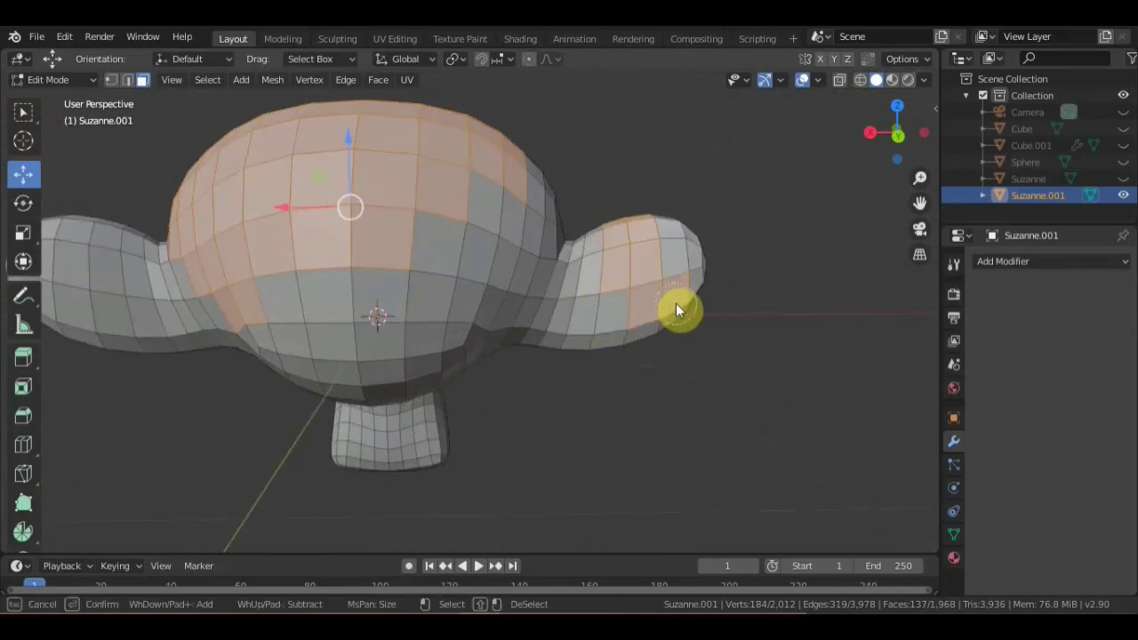
mouse_move(665, 285)
middle_down()
mouse_move(652, 308)
mouse_move(618, 225)
middle_up()
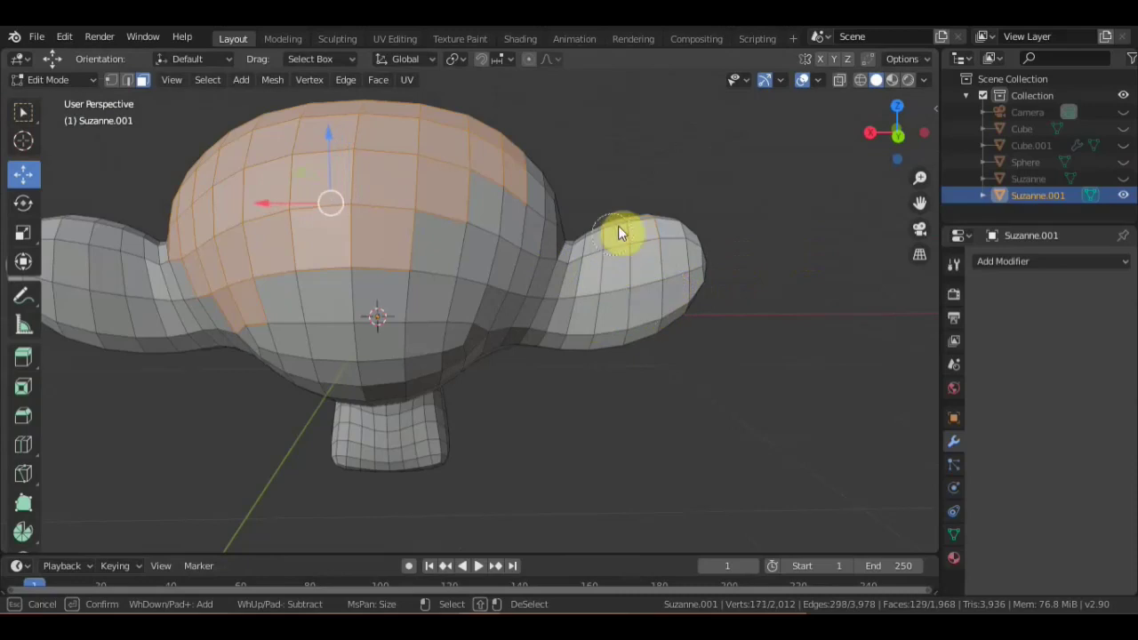
right_click(699, 278)
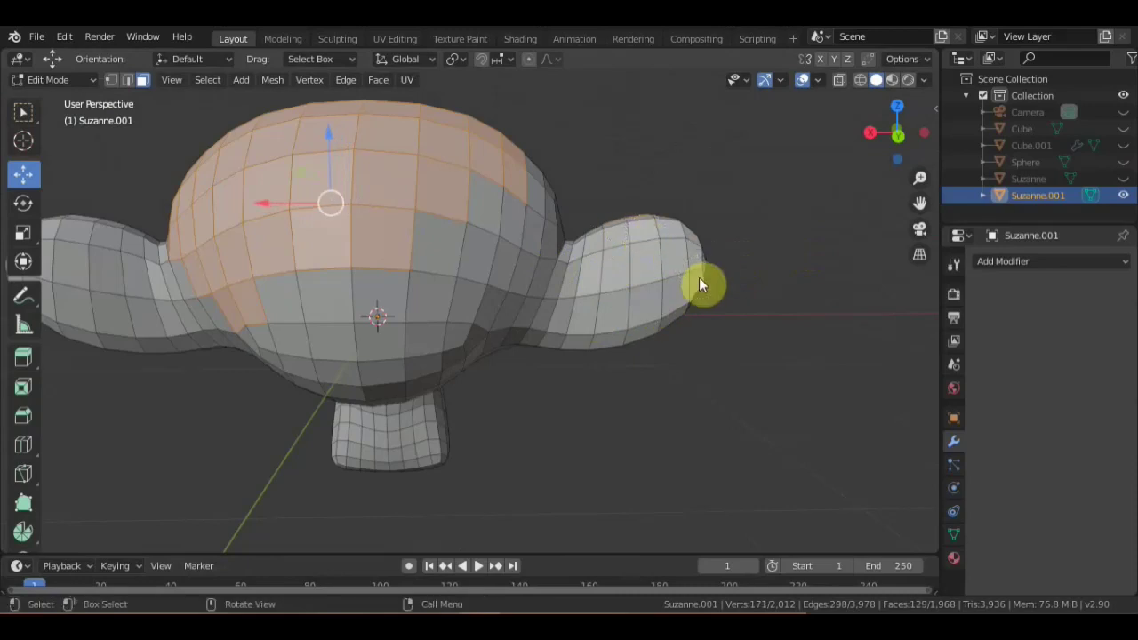
middle_drag(698, 277, 324, 331)
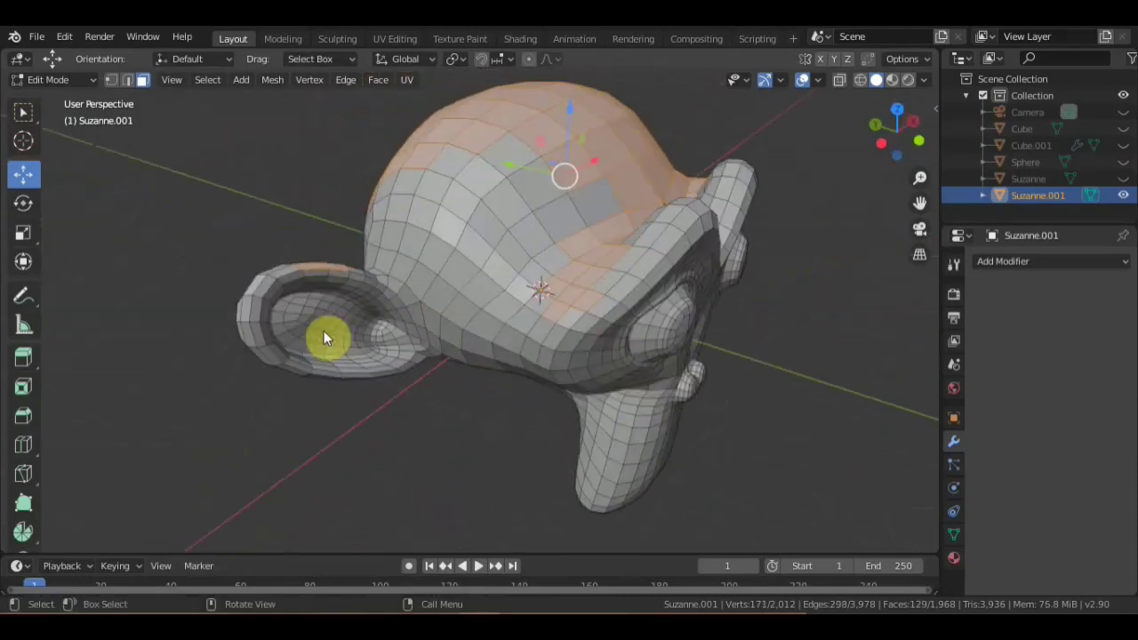
key(c)
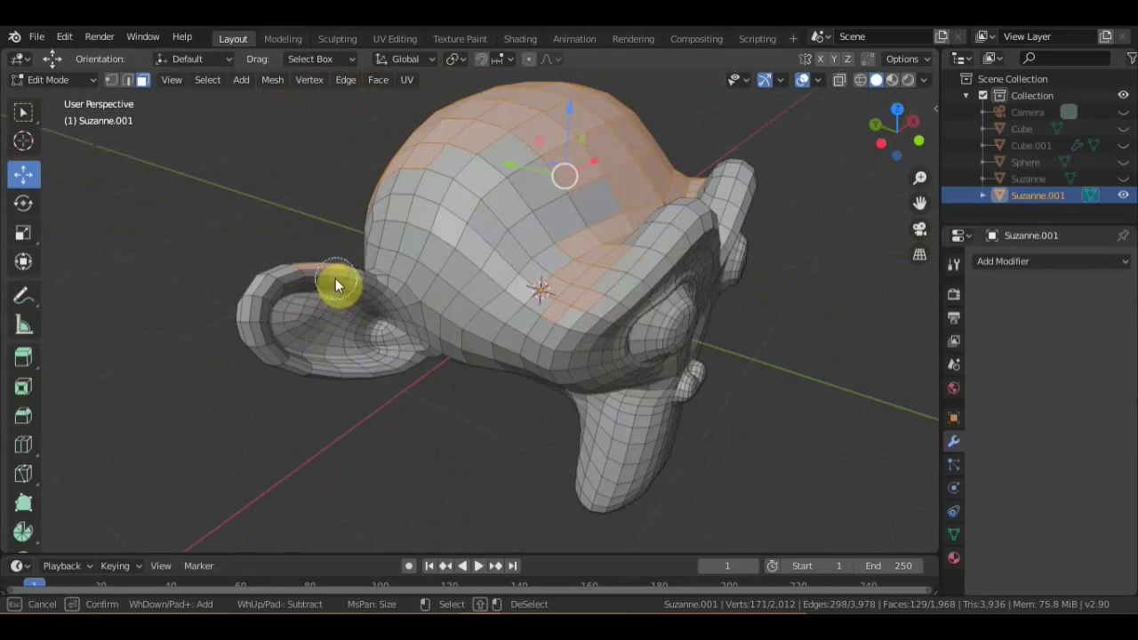
middle_drag(338, 280, 305, 279)
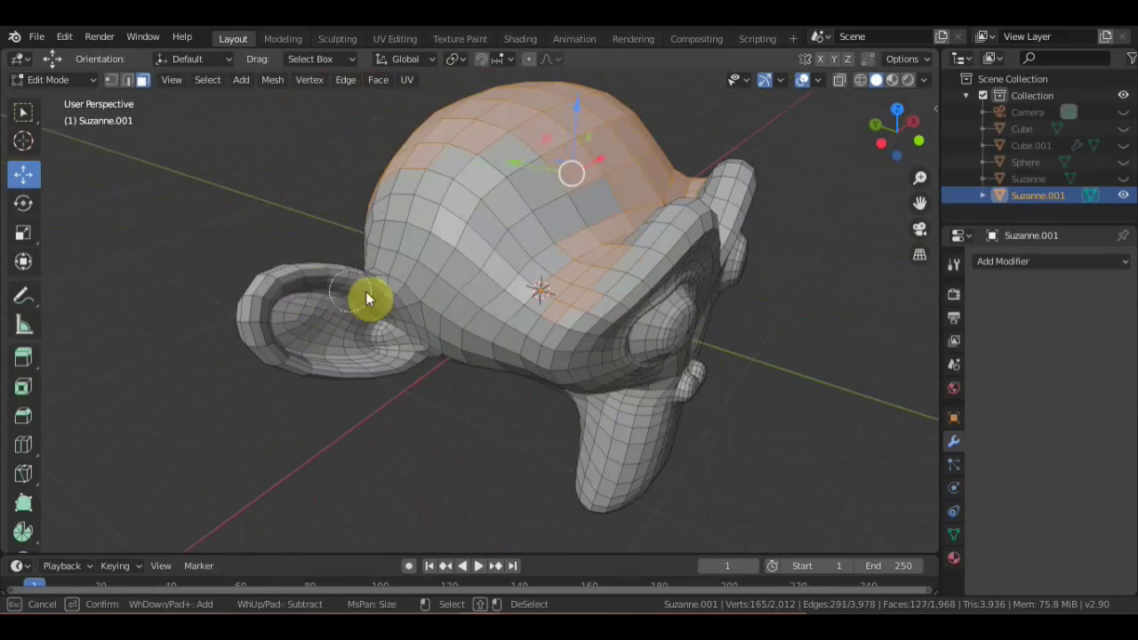
mouse_move(470, 305)
mouse_down()
mouse_move(466, 170)
mouse_move(554, 159)
mouse_move(498, 338)
mouse_move(520, 333)
mouse_move(522, 321)
mouse_up()
right_click(524, 315)
mouse_move(524, 315)
middle_down()
mouse_move(729, 214)
mouse_move(742, 241)
middle_up()
key(c)
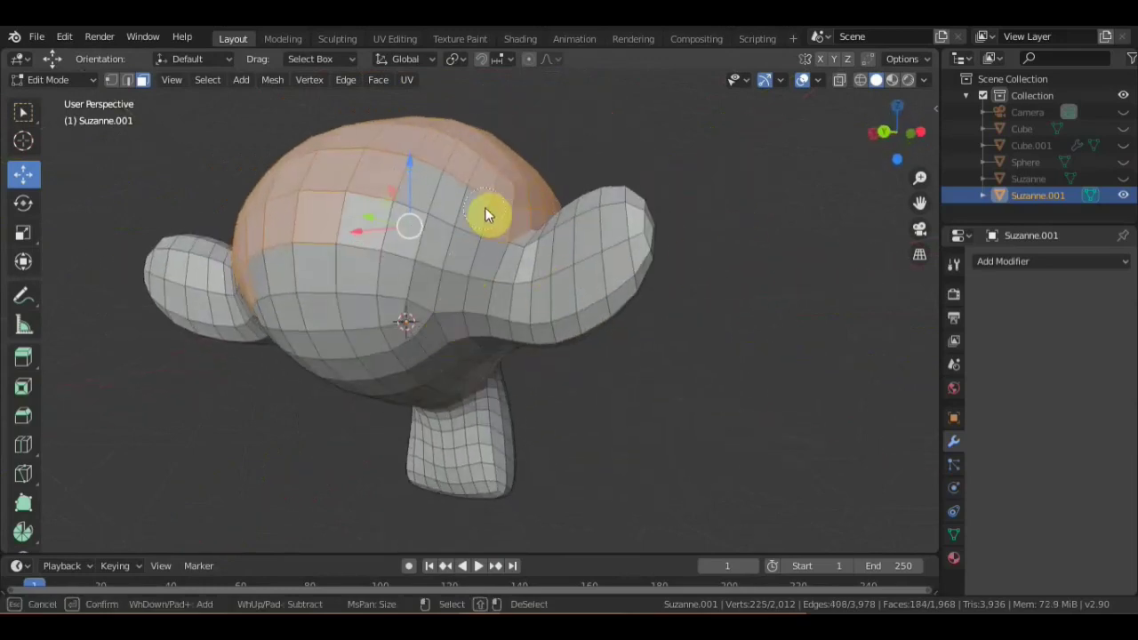
mouse_move(485, 207)
mouse_down()
mouse_move(466, 267)
mouse_move(399, 315)
mouse_move(298, 328)
mouse_move(277, 292)
mouse_move(350, 219)
mouse_move(415, 200)
mouse_up()
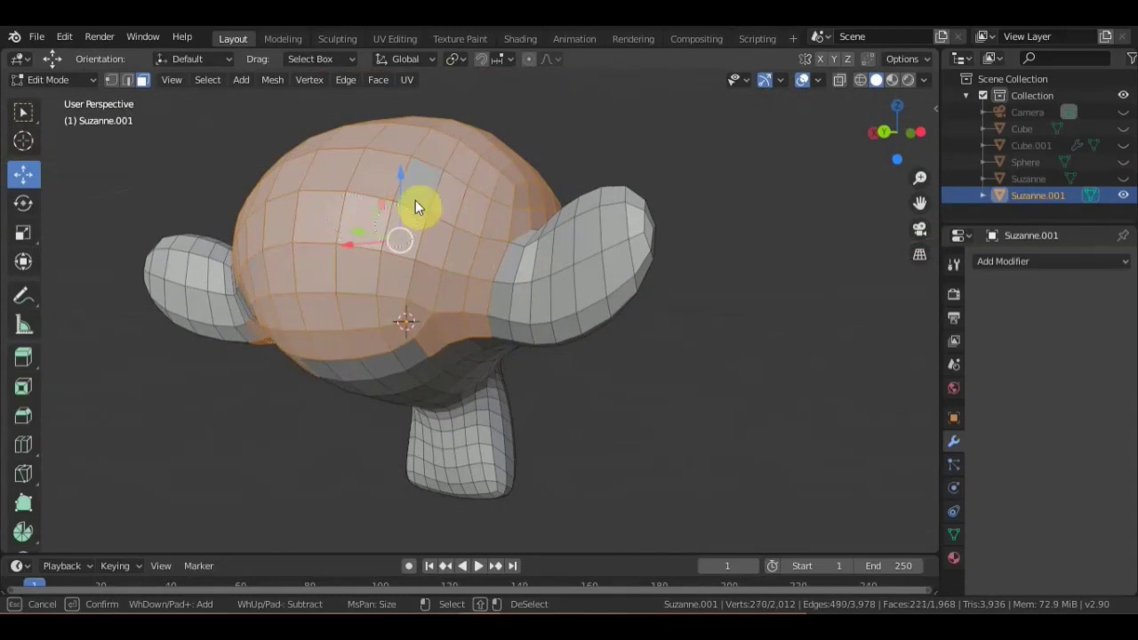
drag(407, 304, 411, 313)
right_click(413, 317)
Select the central band of faces and deselect faces near the ear junctions
middle_drag(427, 315, 533, 258)
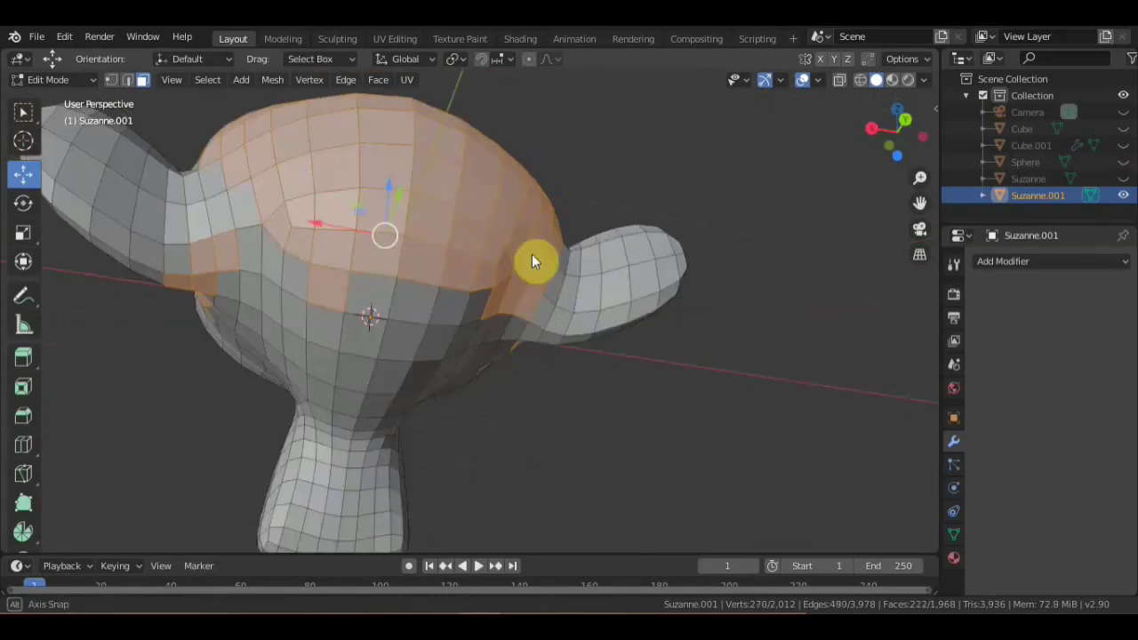
key(c)
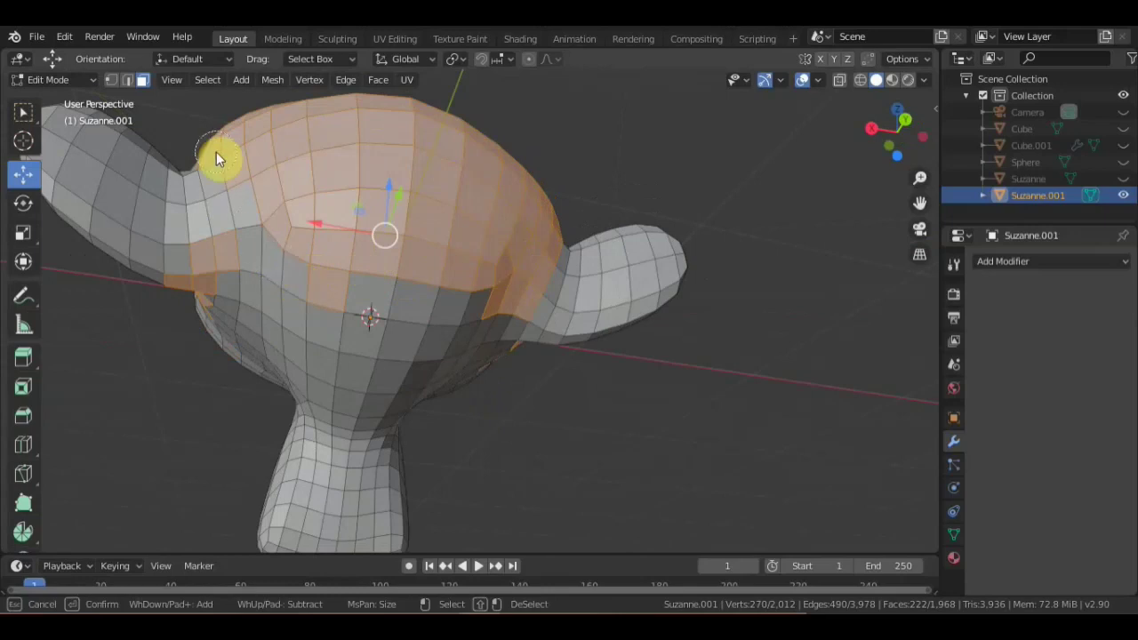
mouse_move(221, 174)
mouse_down()
mouse_move(235, 256)
mouse_move(467, 298)
mouse_move(178, 313)
mouse_up()
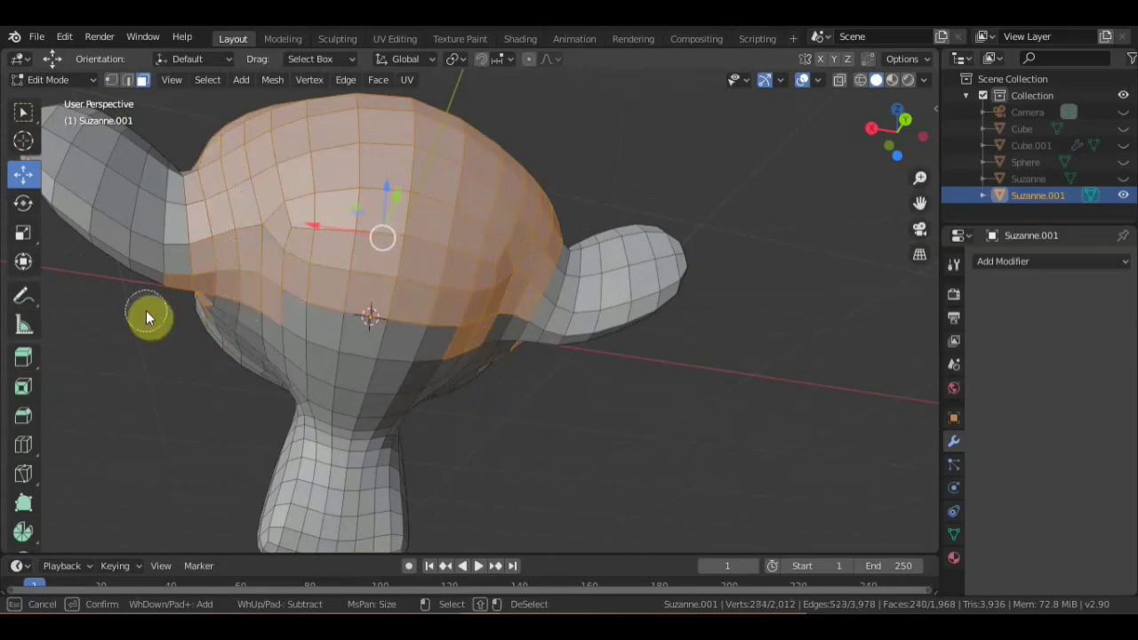
middle_click(161, 287)
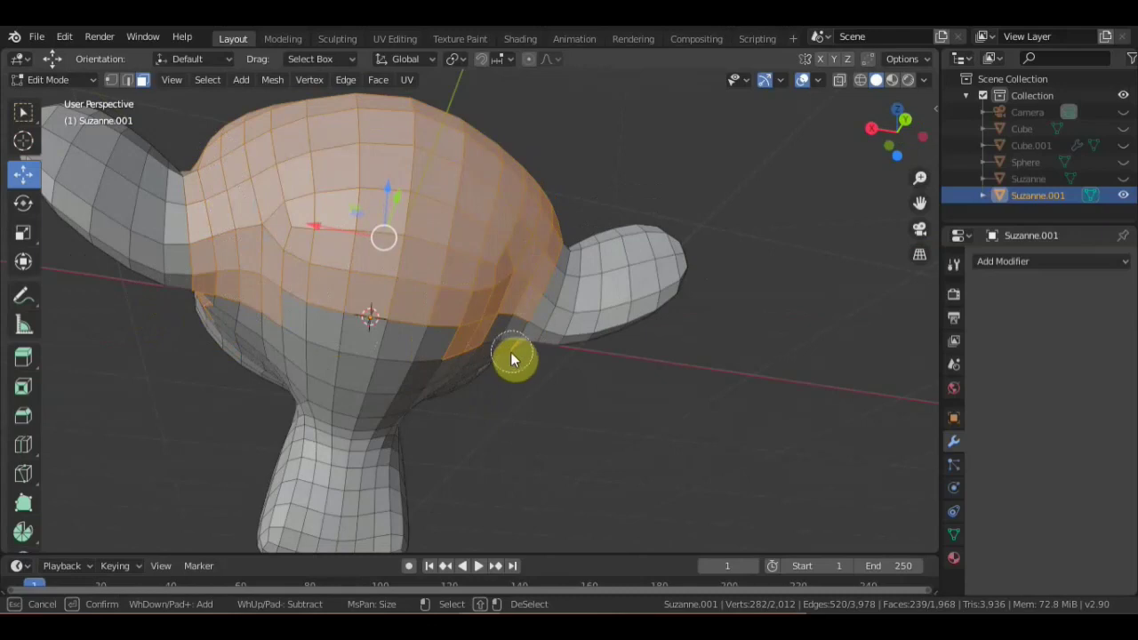
middle_drag(474, 357, 470, 349)
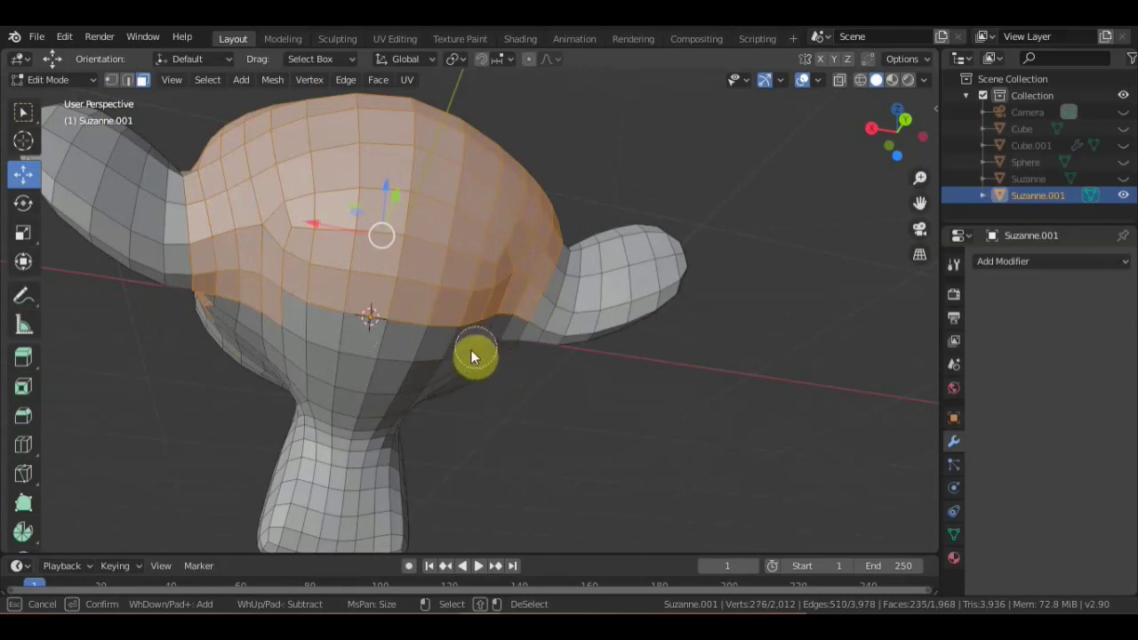
mouse_move(256, 357)
middle_down()
mouse_move(229, 320)
mouse_move(186, 302)
mouse_move(294, 334)
middle_up()
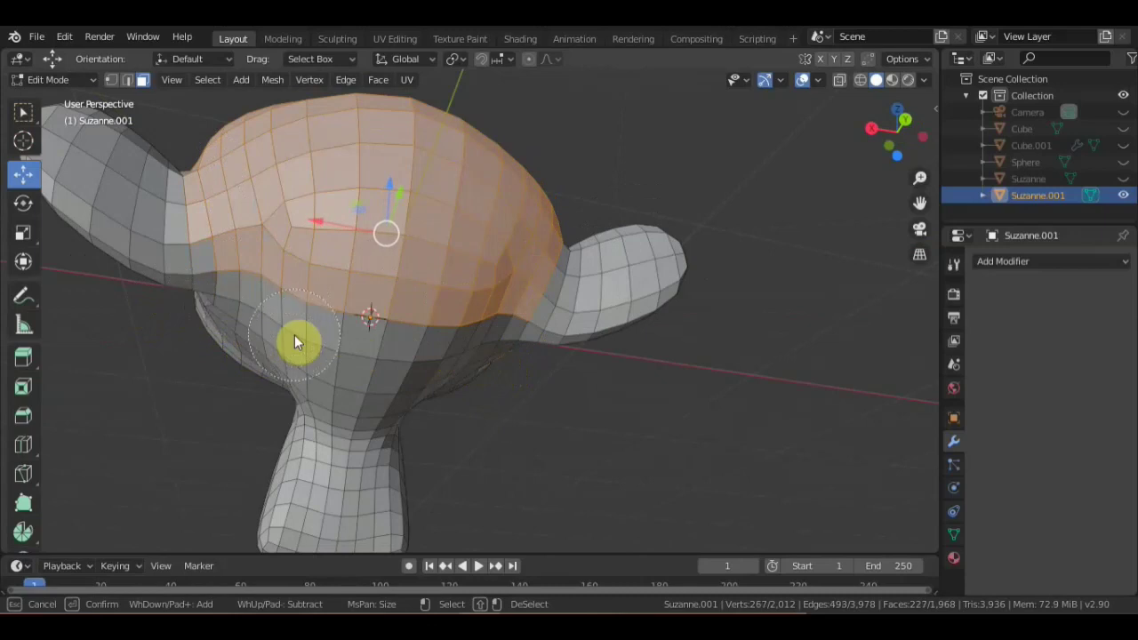
scroll(294, 334, down, 15)
scroll(294, 334, up, 10)
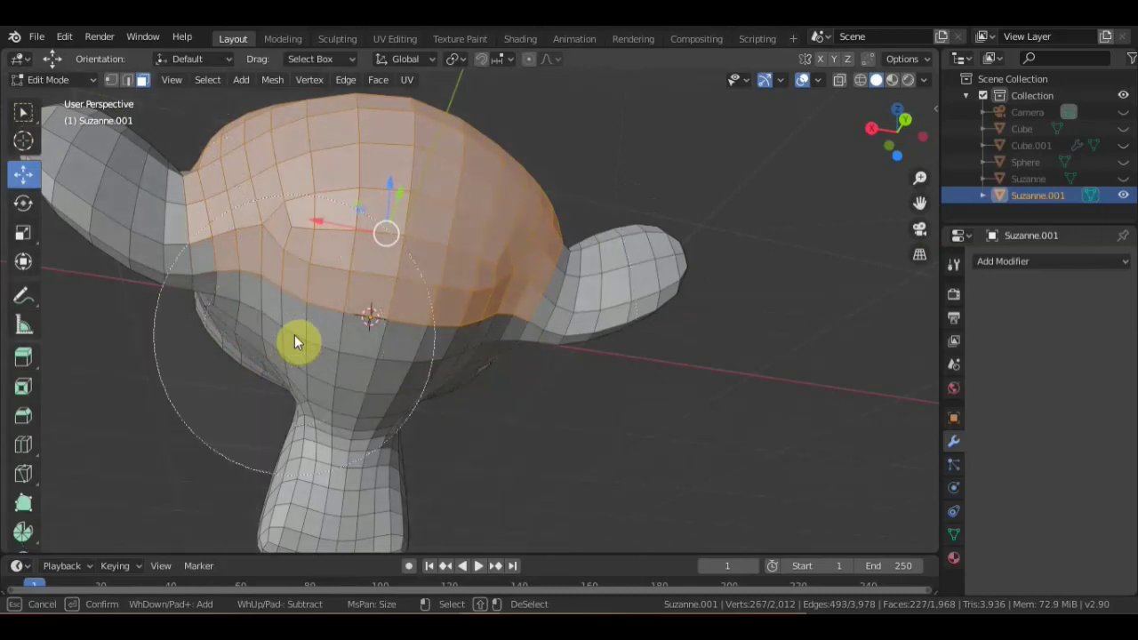
scroll(294, 334, down, 5)
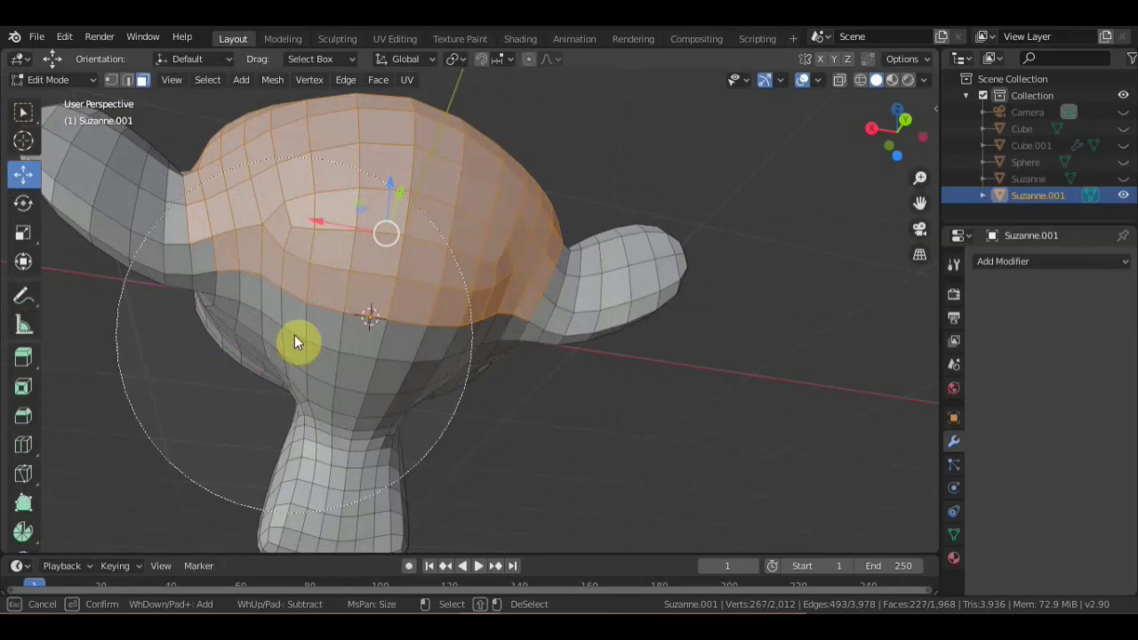
right_click(294, 334)
scroll(432, 305, down, 4)
mouse_move(432, 305)
middle_down()
mouse_move(434, 327)
mouse_move(593, 400)
middle_up()
Invert the selection and delete its vertices, then undo to restore the head
key(ctrl+i)
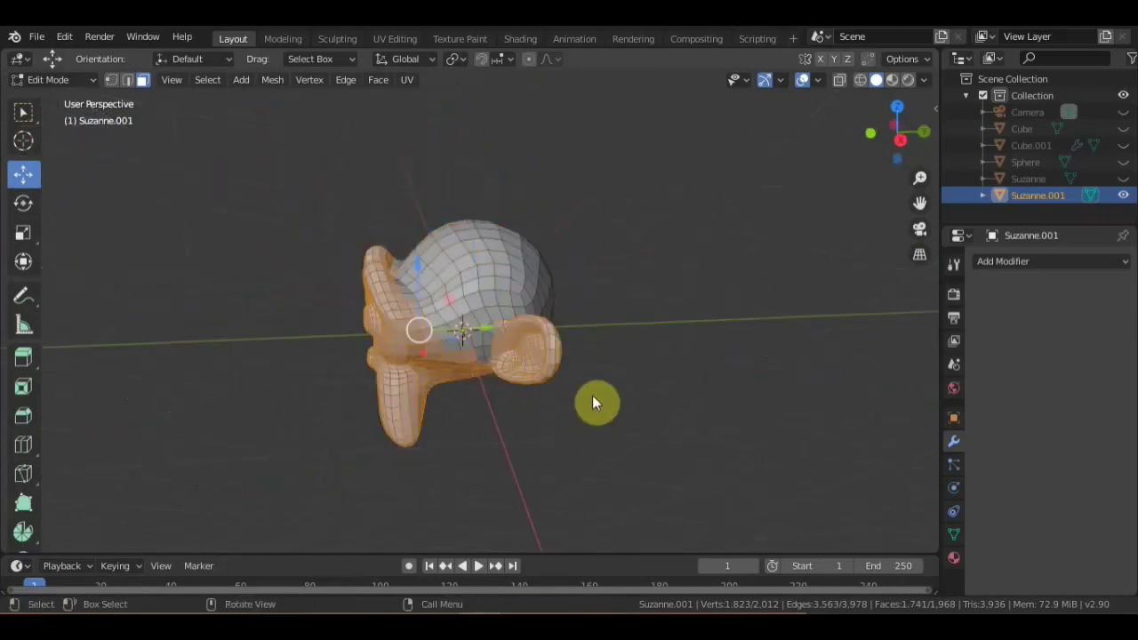
key(x)
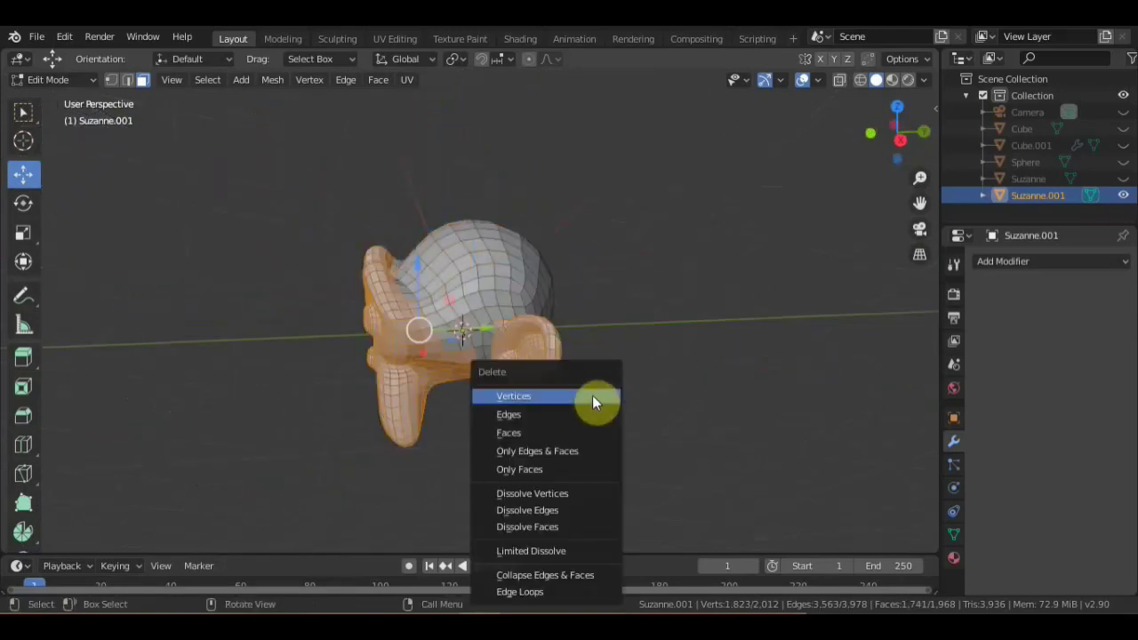
click(592, 395)
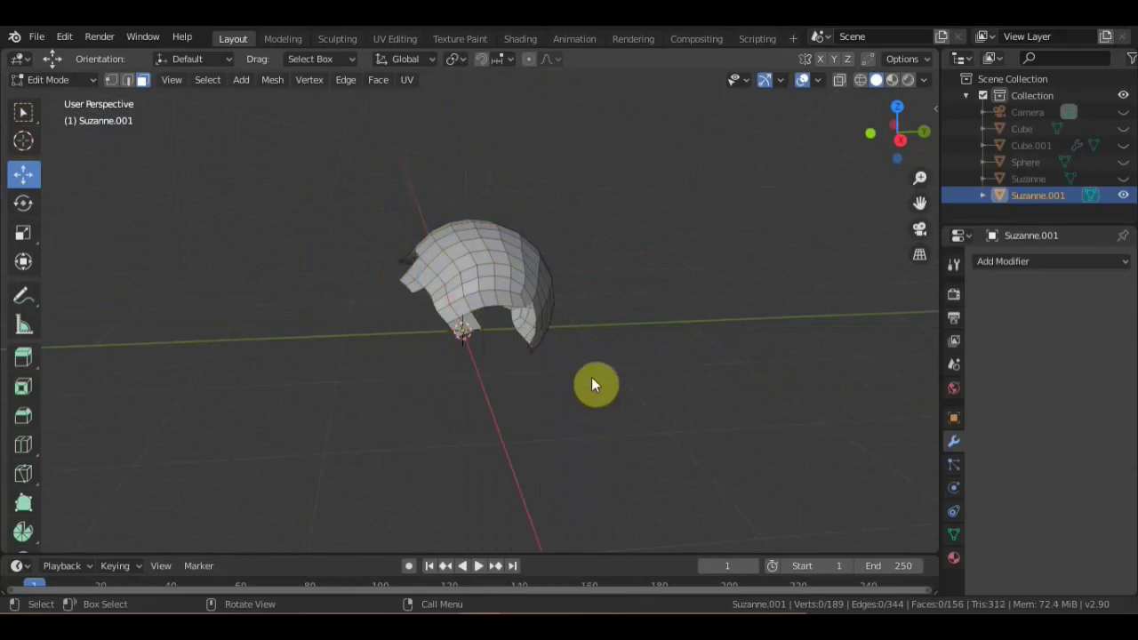
mouse_move(592, 383)
middle_down()
mouse_move(658, 356)
mouse_move(496, 315)
mouse_move(528, 322)
mouse_move(583, 281)
middle_up()
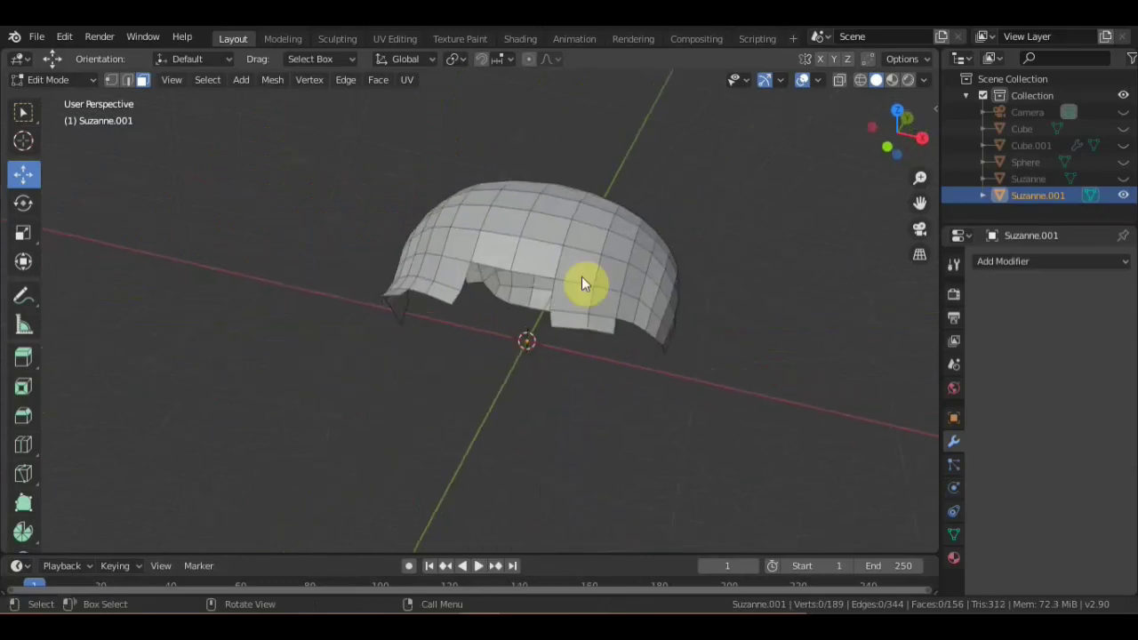
key(ctrl+z)
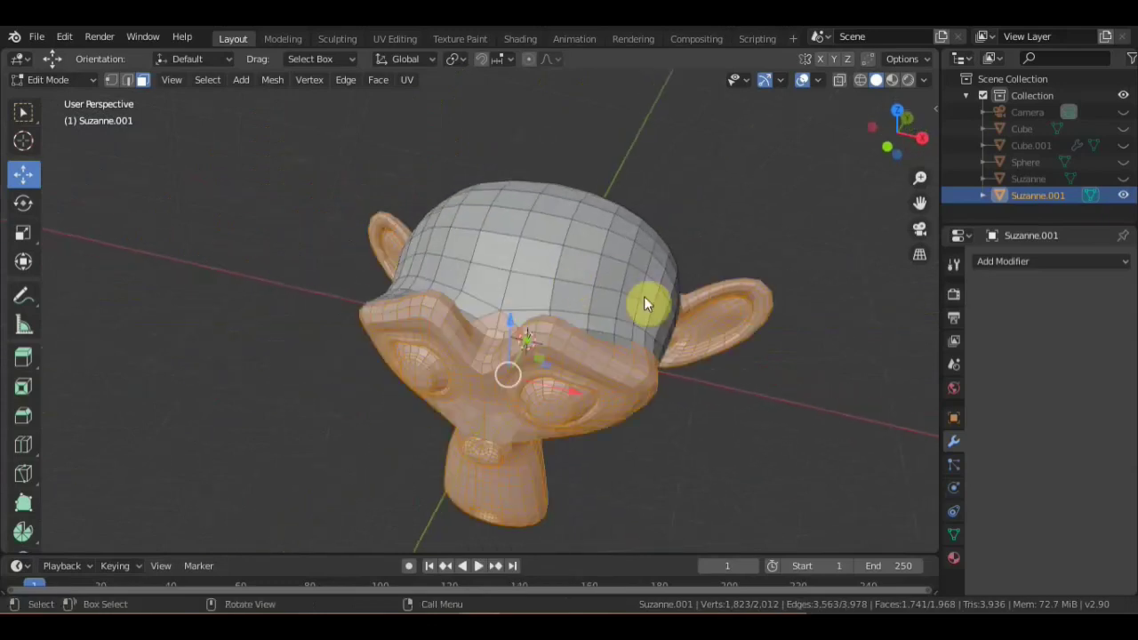
middle_drag(638, 262, 420, 384)
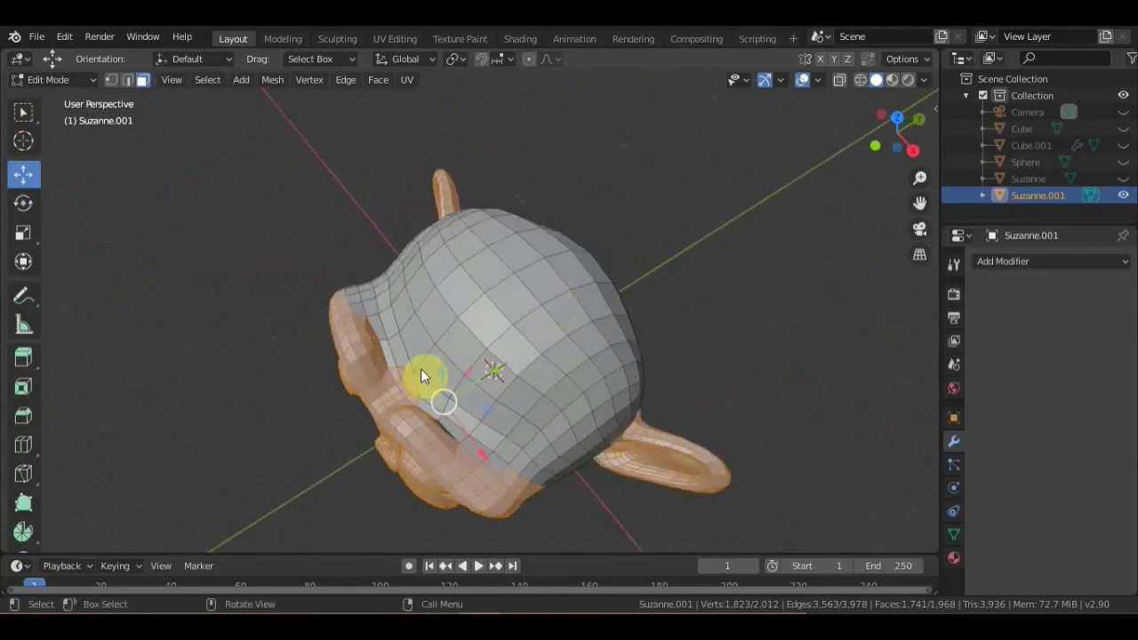
Refine the selection across the back of the head and delete the selected vertices
key(c)
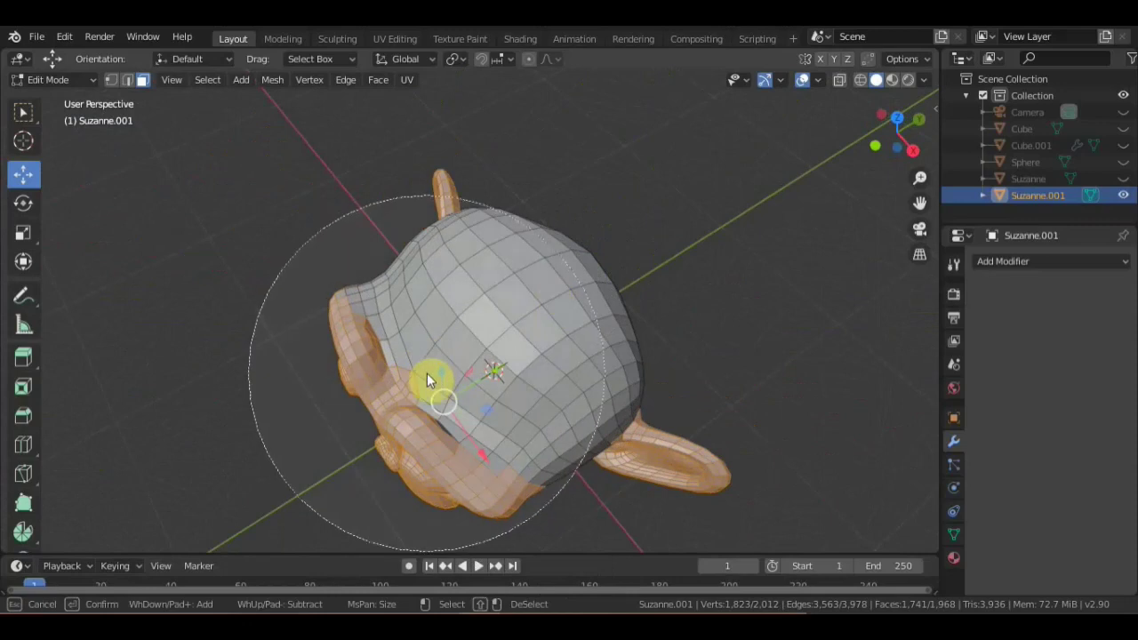
scroll(469, 312, down, 2)
scroll(468, 312, up, 3)
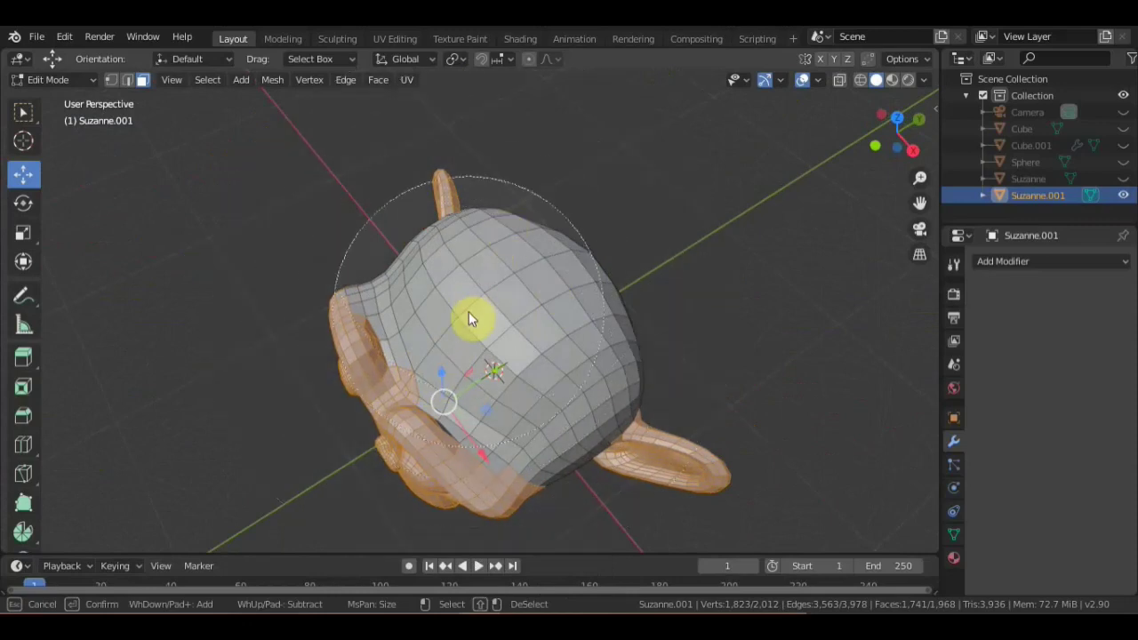
scroll(468, 312, up, 3)
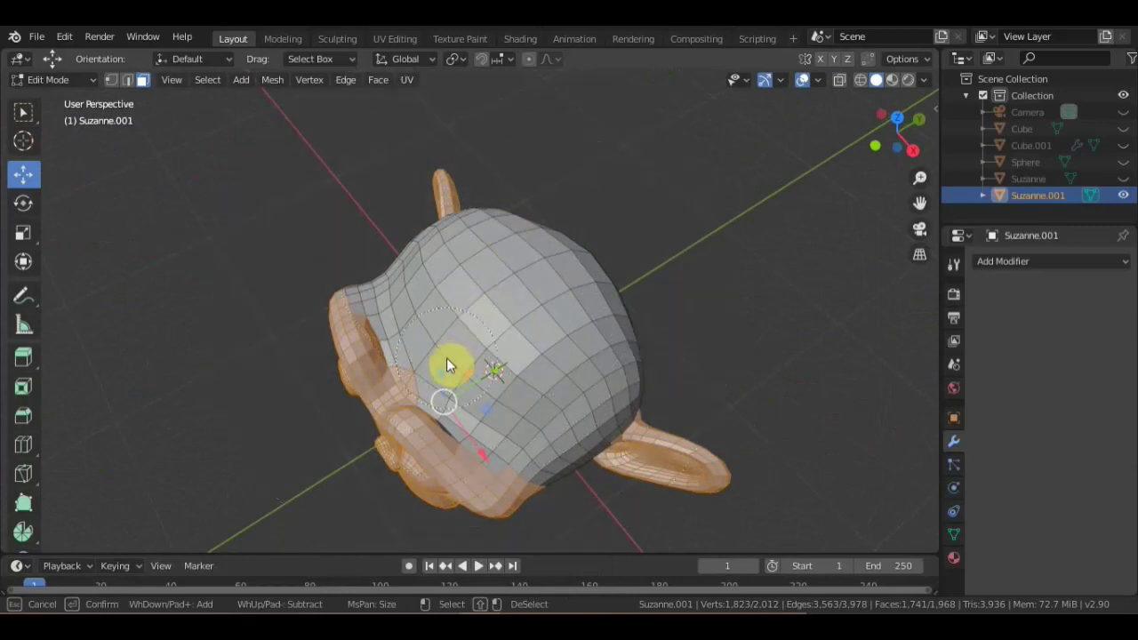
shift+drag(447, 357, 441, 354)
mouse_move(444, 354)
mouse_down()
mouse_move(527, 288)
mouse_move(515, 248)
mouse_up()
right_click(516, 248)
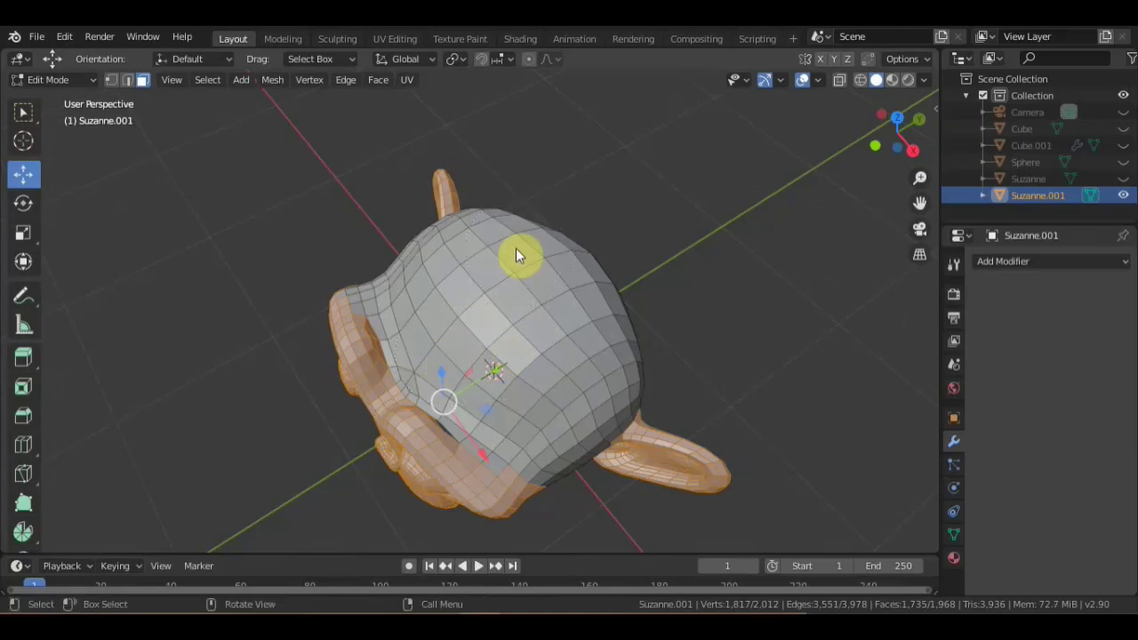
key(x)
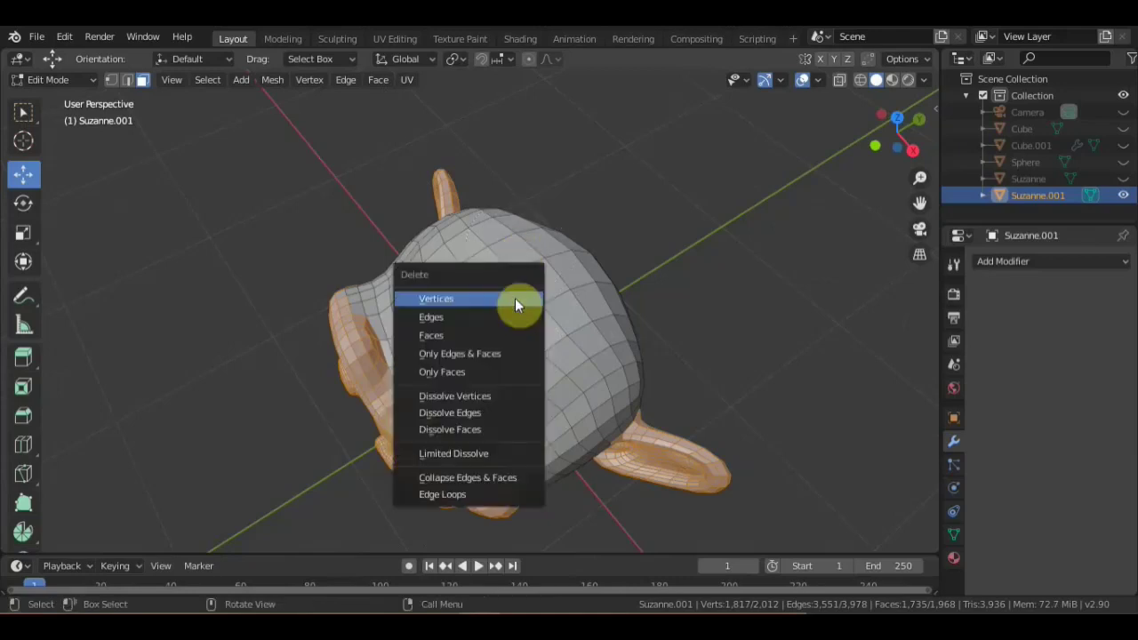
click(515, 299)
mouse_move(515, 307)
middle_down()
mouse_move(654, 290)
mouse_move(599, 359)
mouse_move(576, 251)
mouse_move(626, 284)
mouse_move(659, 331)
middle_up()
scroll(592, 348, down, 2)
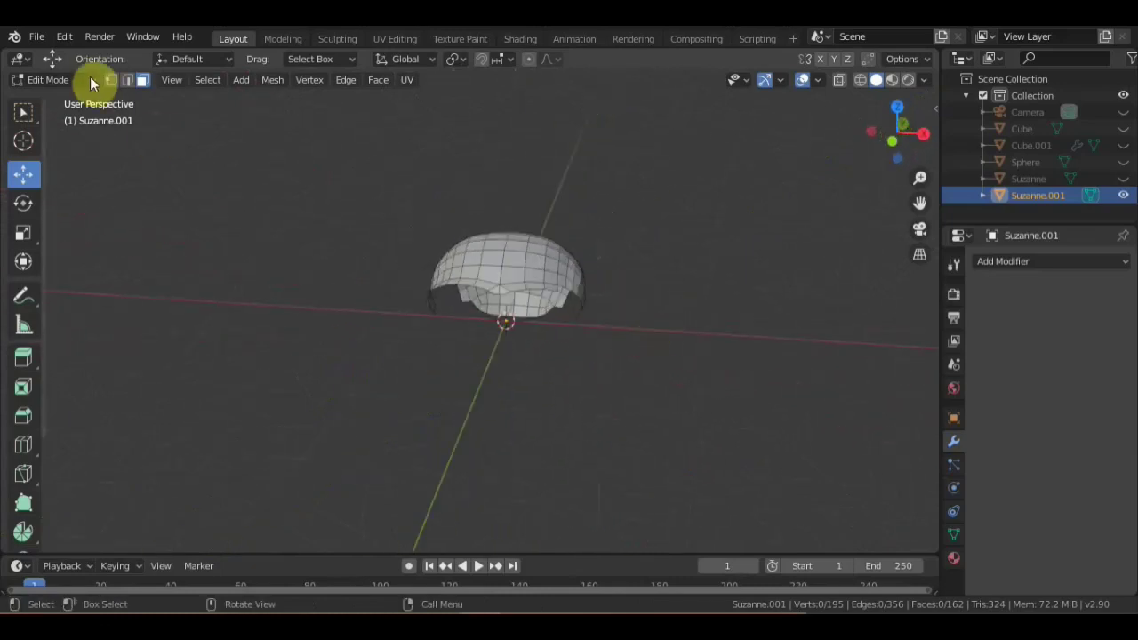
Return Suzanne.001 to Object Mode and apply Quick Fur (Medium density, length 0.10) to the cap
click(92, 84)
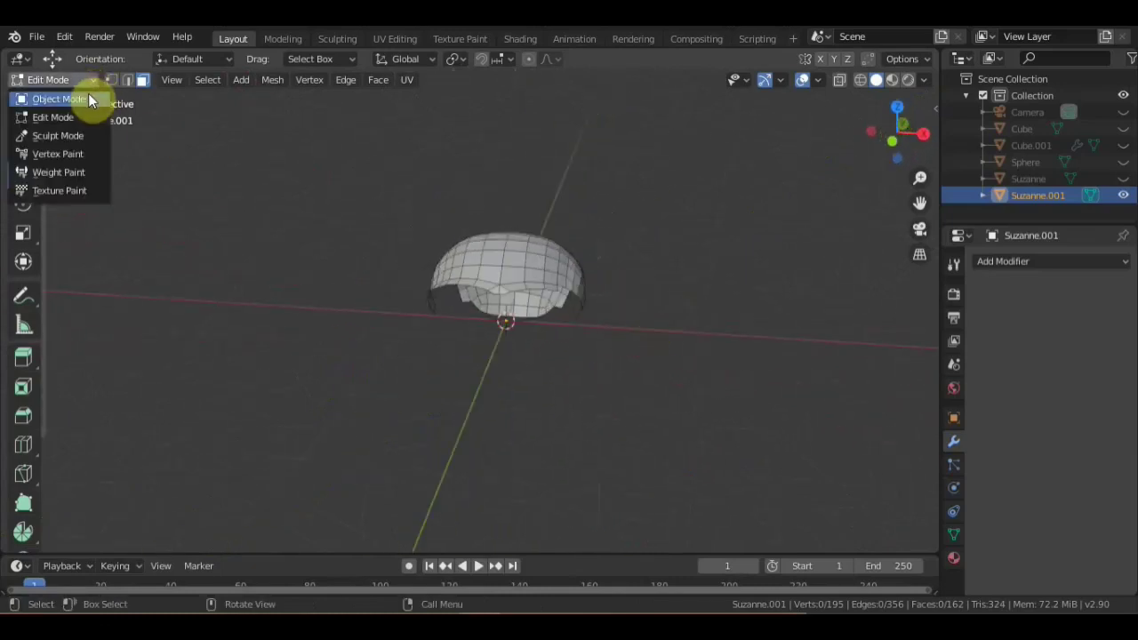
click(89, 97)
middle_drag(529, 273, 424, 312)
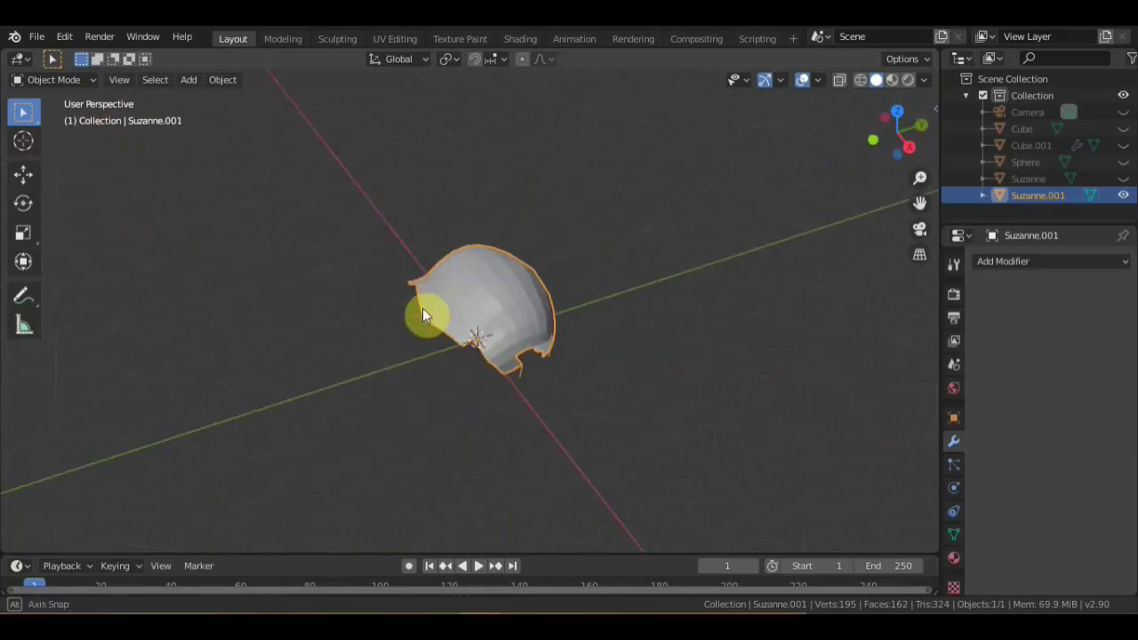
click(222, 82)
mouse_move(254, 493)
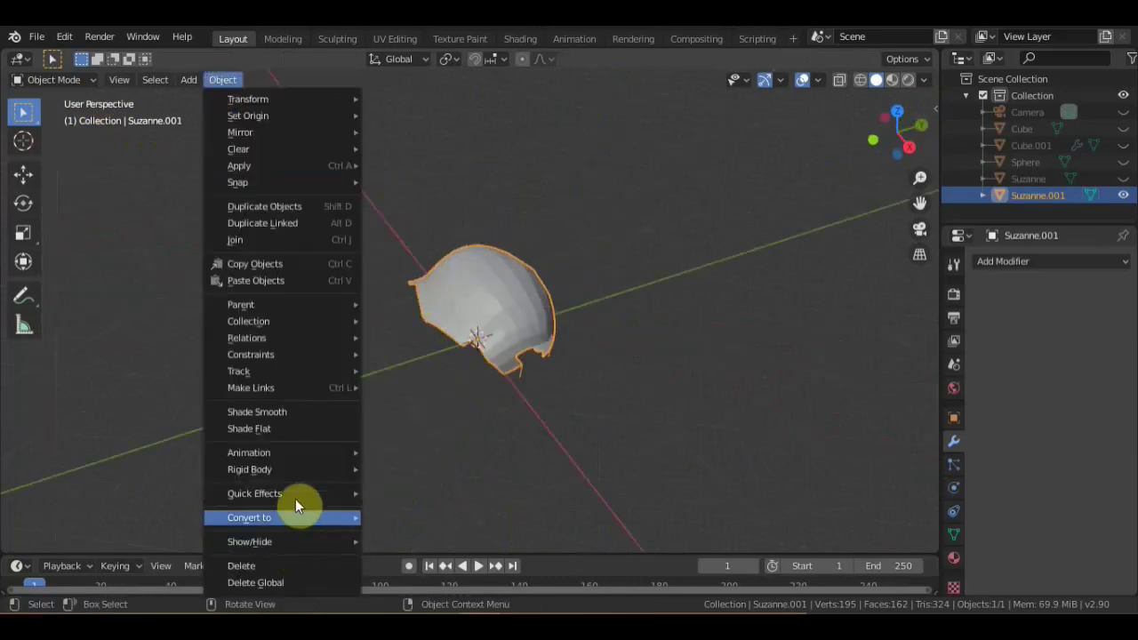
click(416, 493)
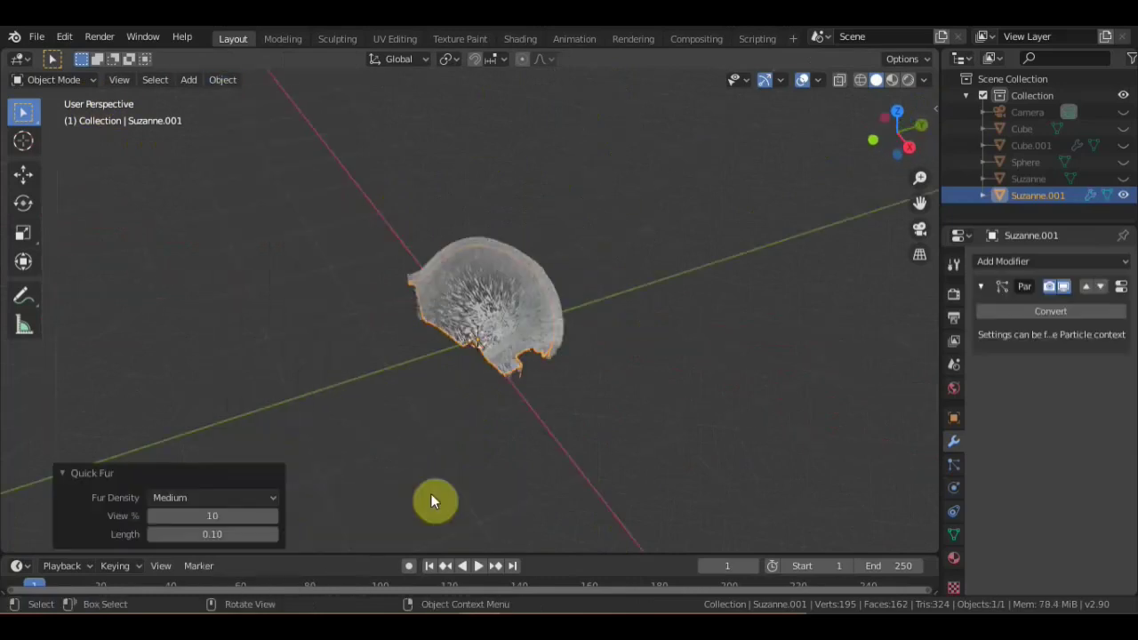
middle_drag(437, 501, 495, 381)
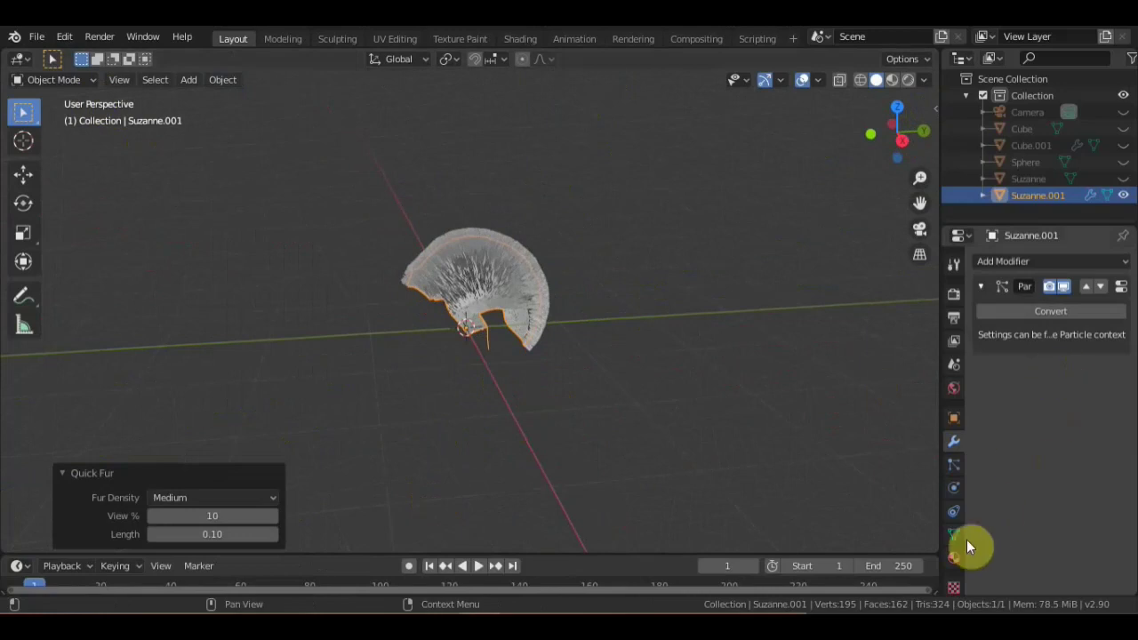
scroll(552, 290, up, 3)
scroll(552, 291, up, 3)
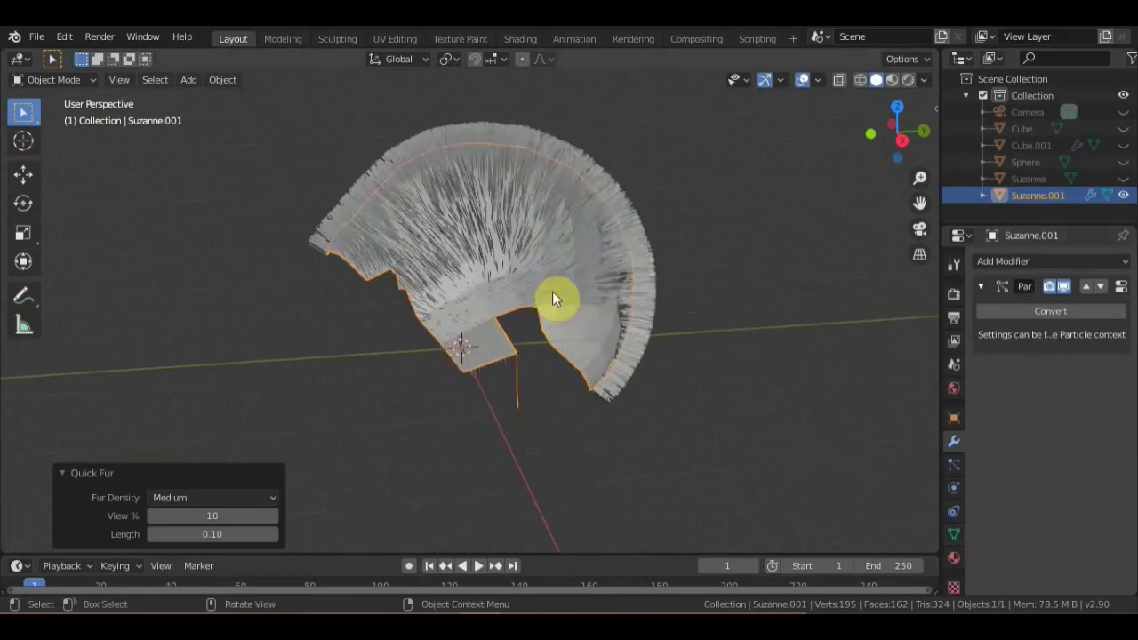
middle_drag(570, 293, 924, 471)
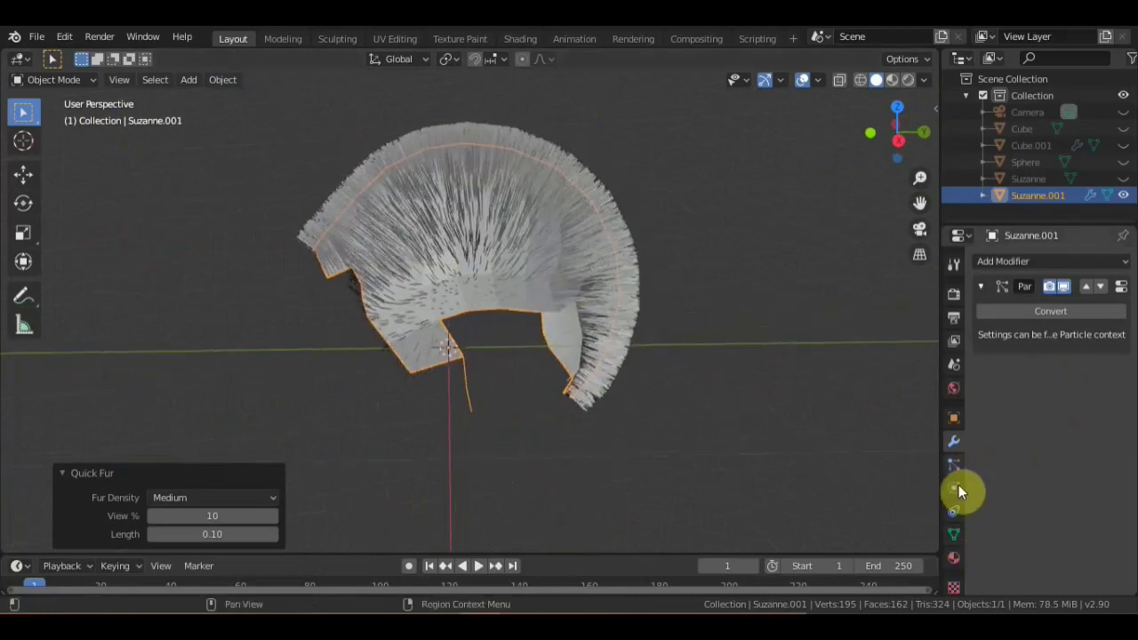
click(952, 535)
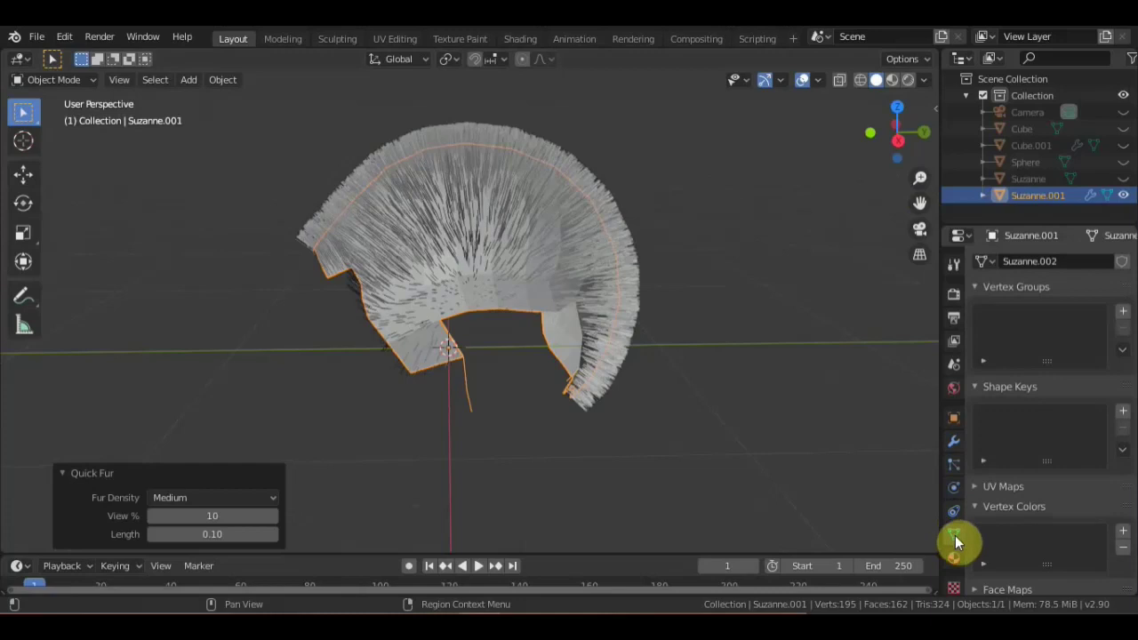
Set the cap's hair particles to Hair Length 0.3 m and 13 Segments
click(953, 467)
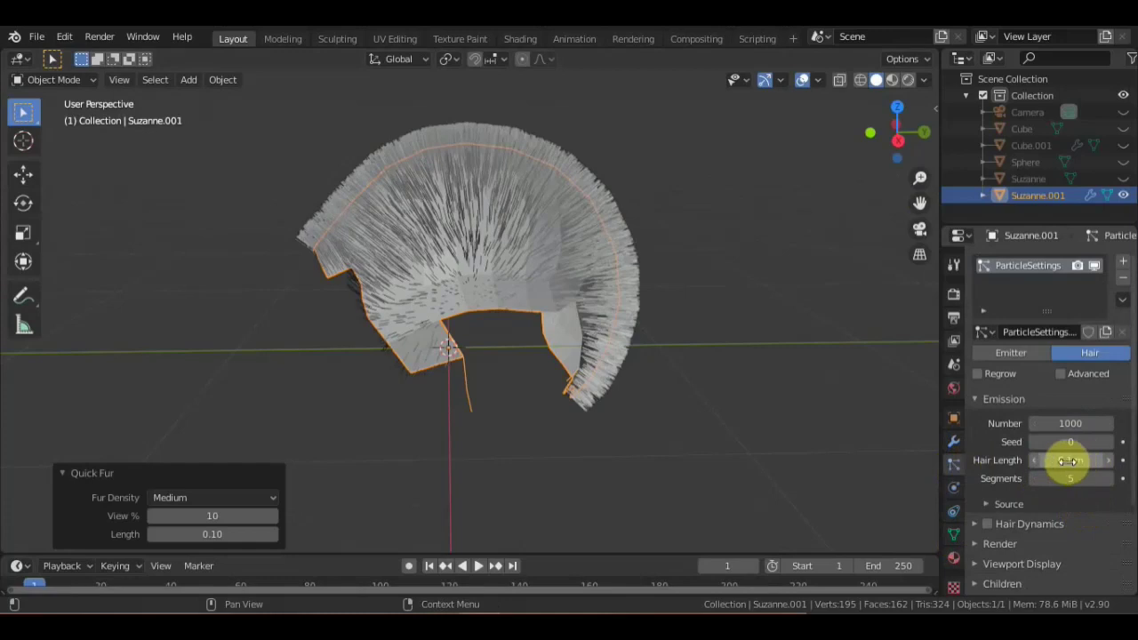
mouse_move(1060, 459)
mouse_down()
mouse_move(1078, 460)
mouse_move(1064, 494)
mouse_up()
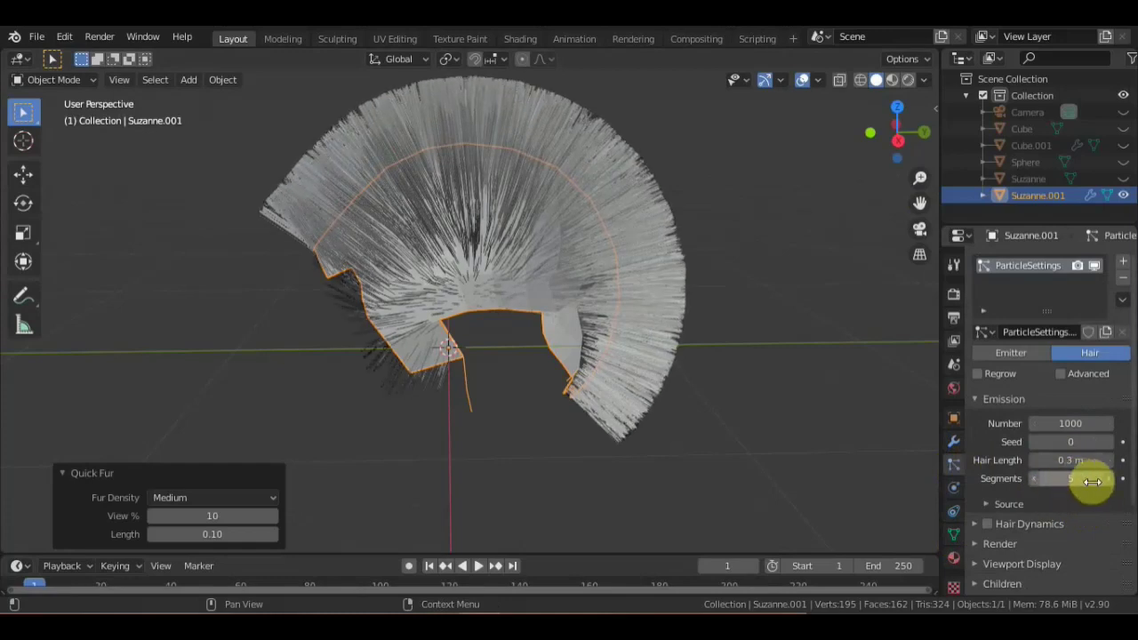
mouse_move(1111, 485)
mouse_down()
mouse_move(1122, 484)
mouse_move(1111, 483)
mouse_up()
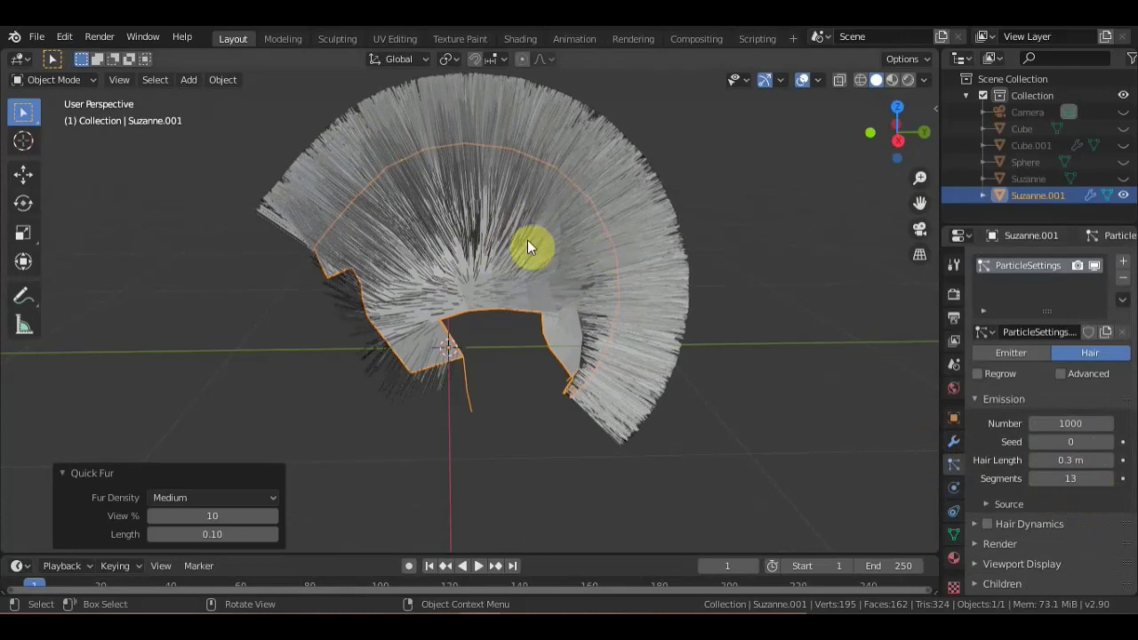
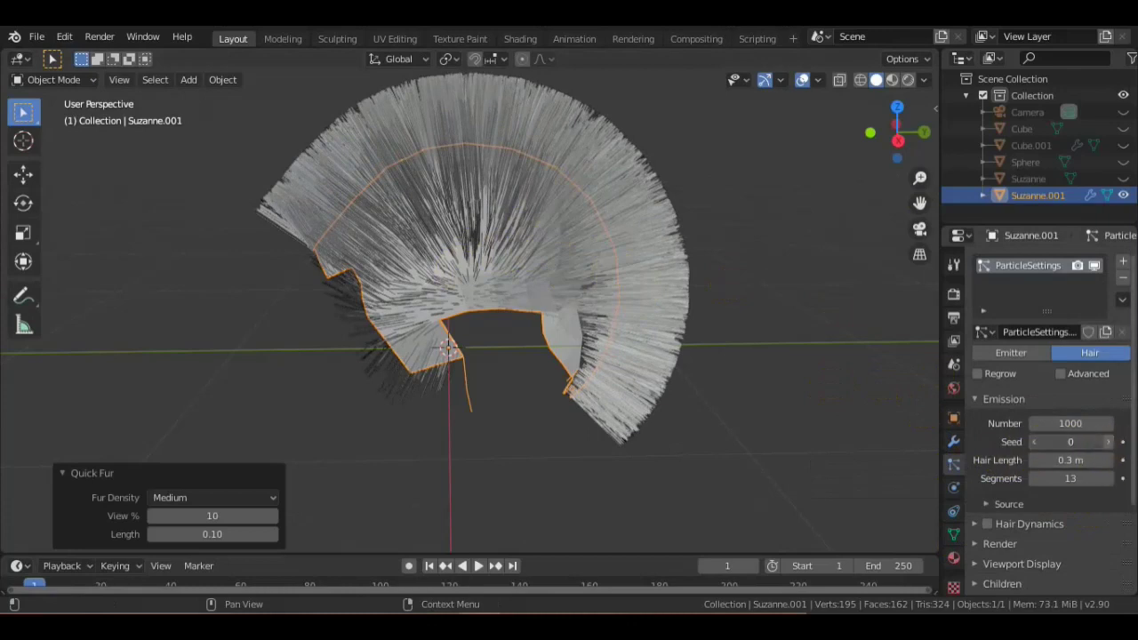
Raise the fur particle Seed to 2 to regenerate the hair
click(1109, 442)
click(1109, 442)
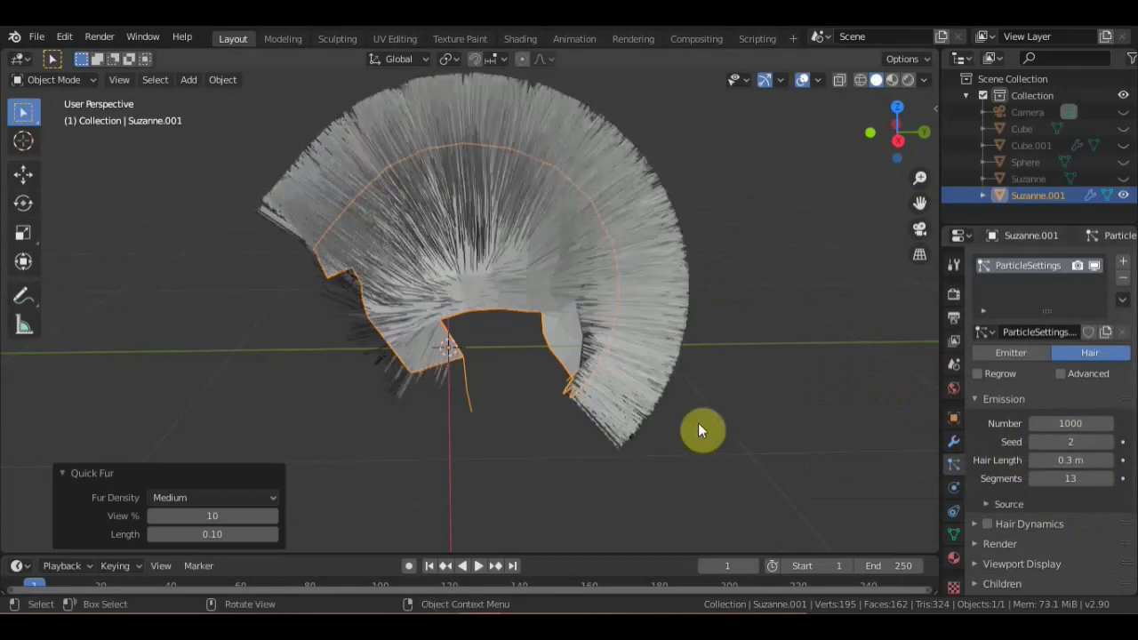
mouse_move(563, 240)
middle_down()
mouse_move(663, 305)
mouse_move(850, 297)
mouse_move(816, 313)
middle_up()
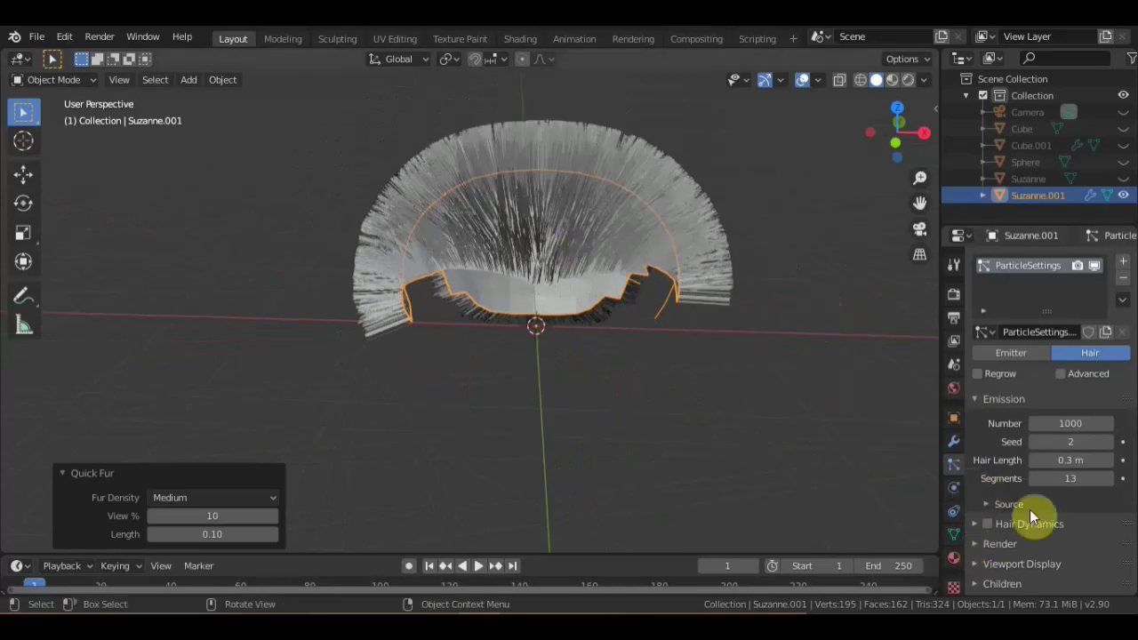
Set the Fur Material.001 base colour to a pale blonde yellow
click(953, 557)
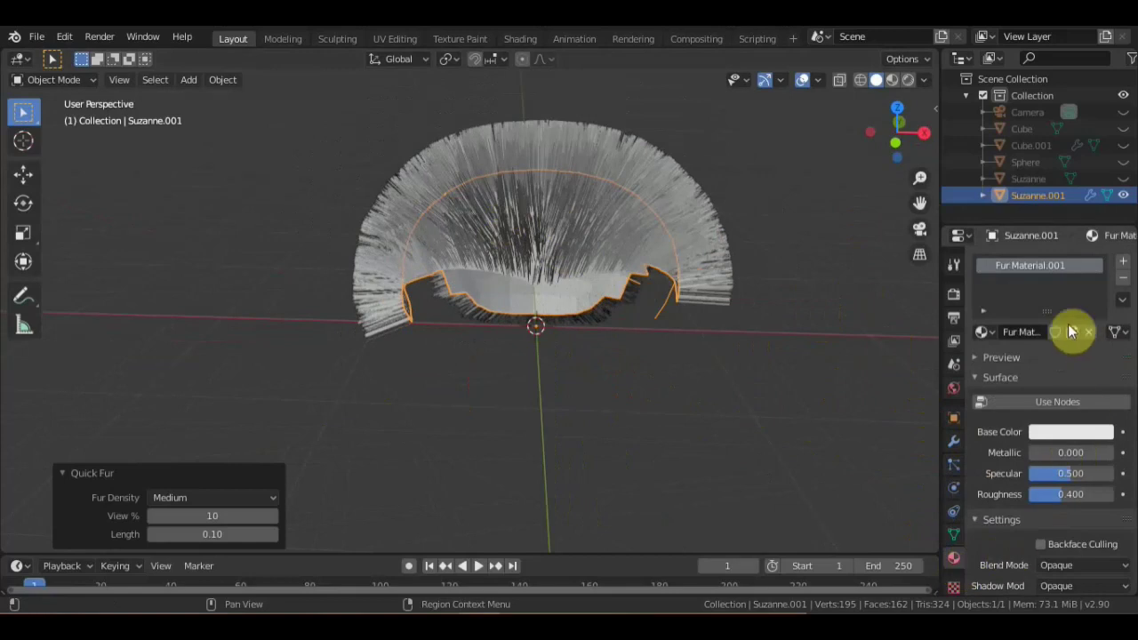
click(1081, 436)
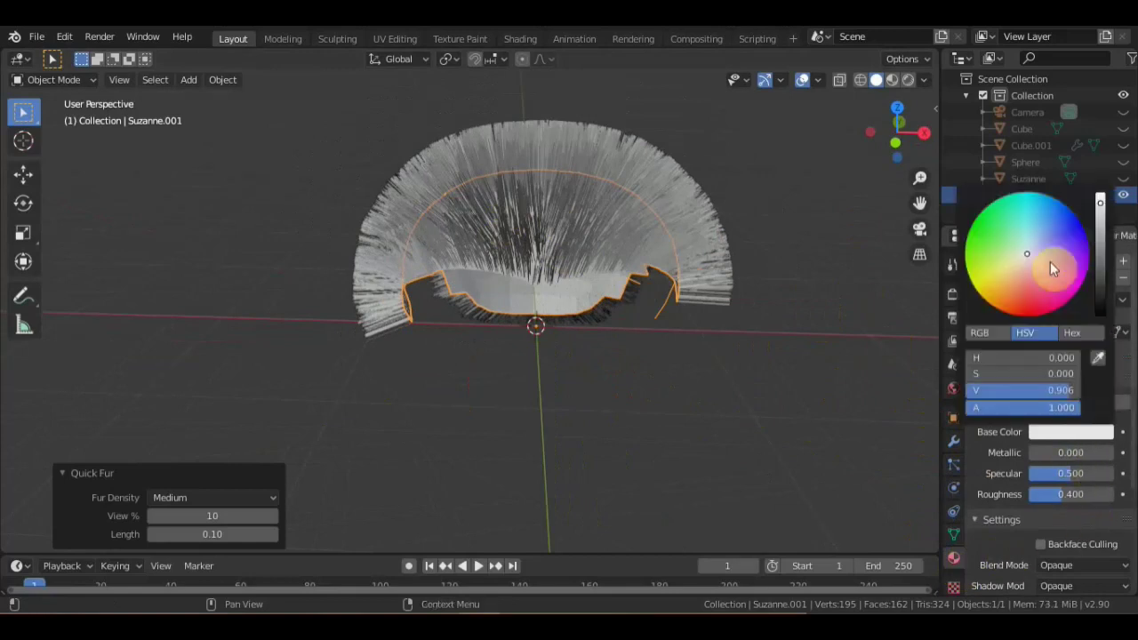
drag(1051, 268, 1073, 228)
click(1006, 273)
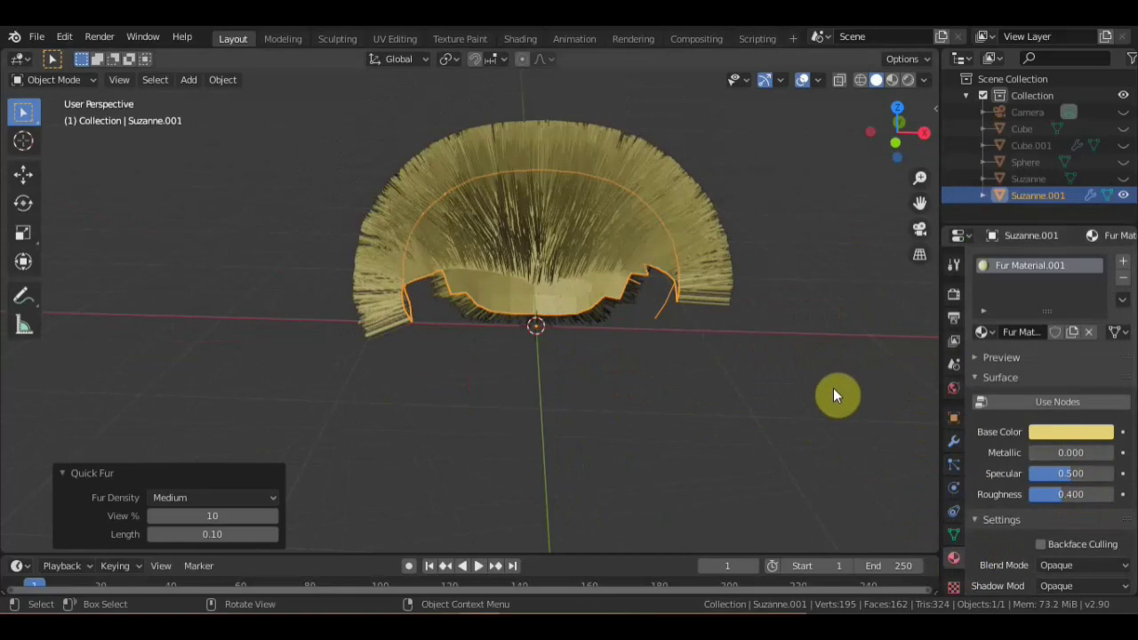
middle_drag(862, 370, 768, 385)
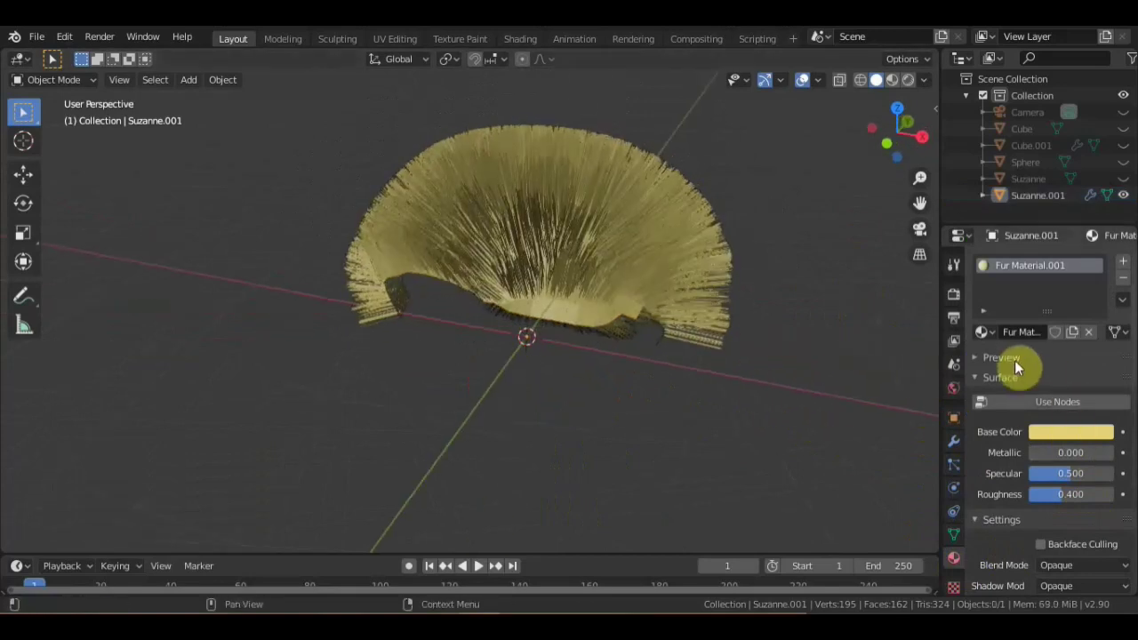
In the render Hair panel, set Hair Shape to Strip after comparing it with Strand
click(952, 303)
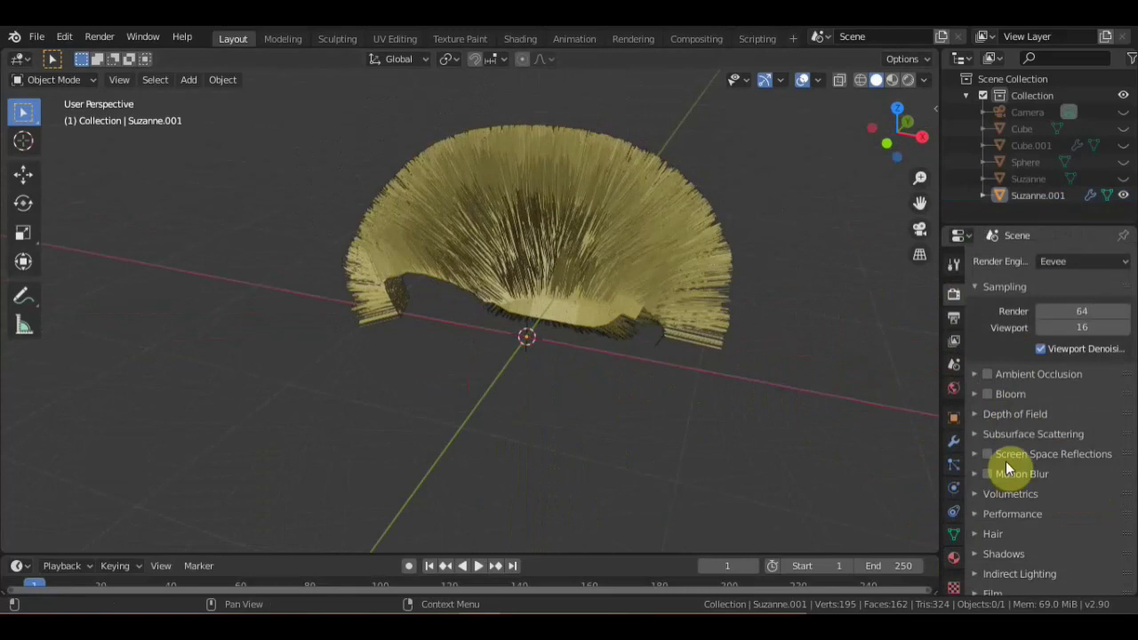
click(981, 537)
scroll(978, 538, down, 3)
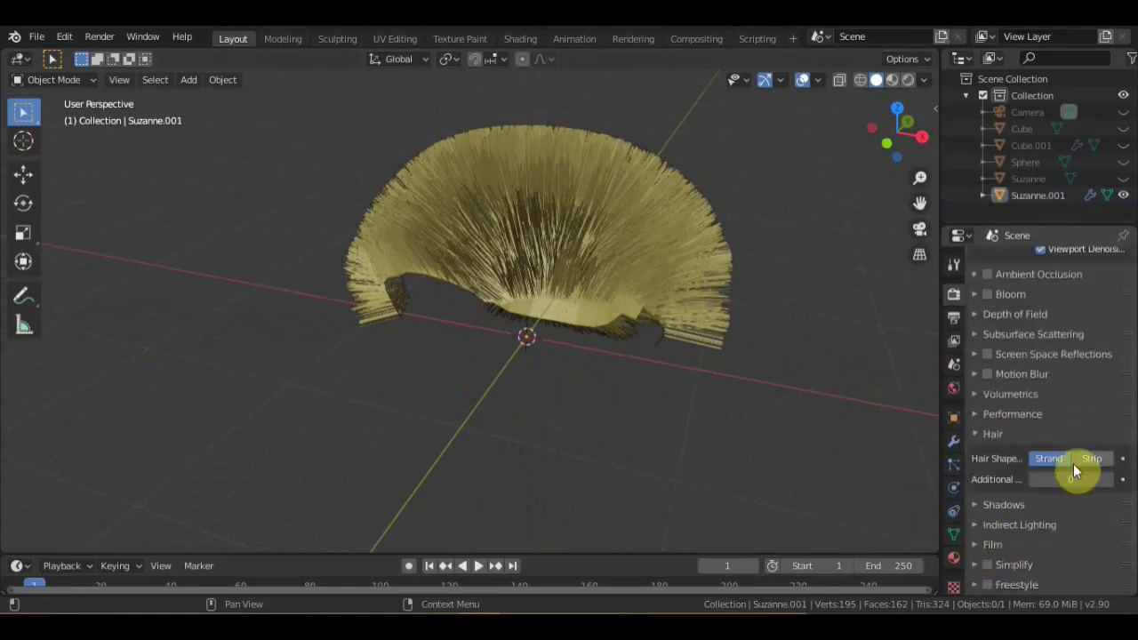
click(1098, 466)
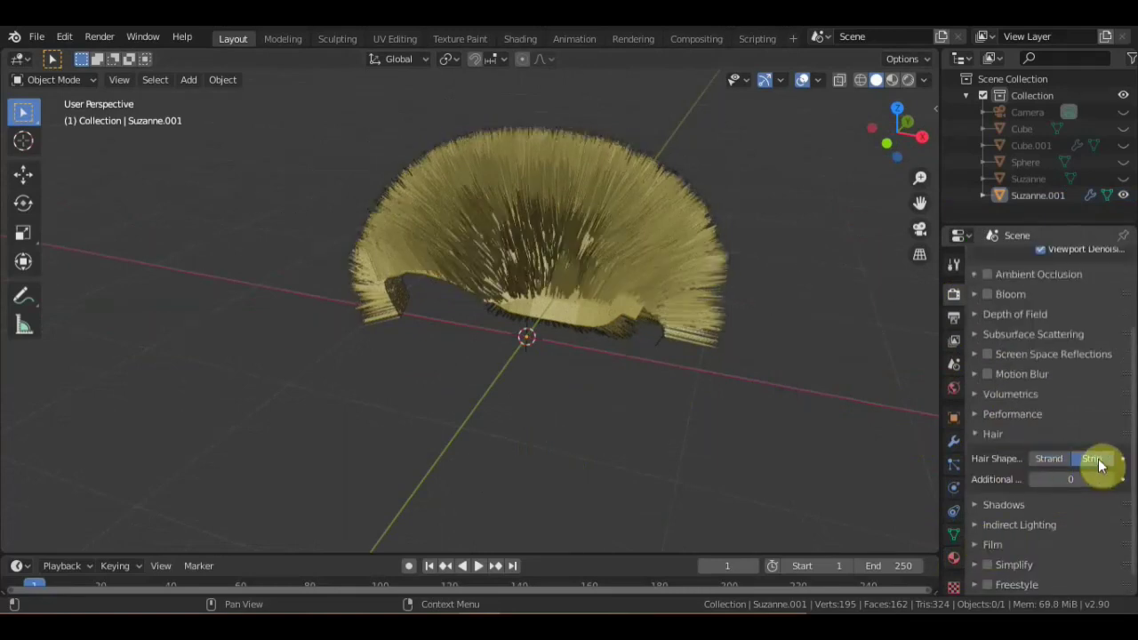
scroll(716, 346, up, 4)
mouse_move(715, 346)
middle_down()
mouse_move(695, 366)
mouse_move(615, 373)
mouse_move(575, 345)
mouse_move(640, 356)
middle_up()
scroll(615, 374, down, 3)
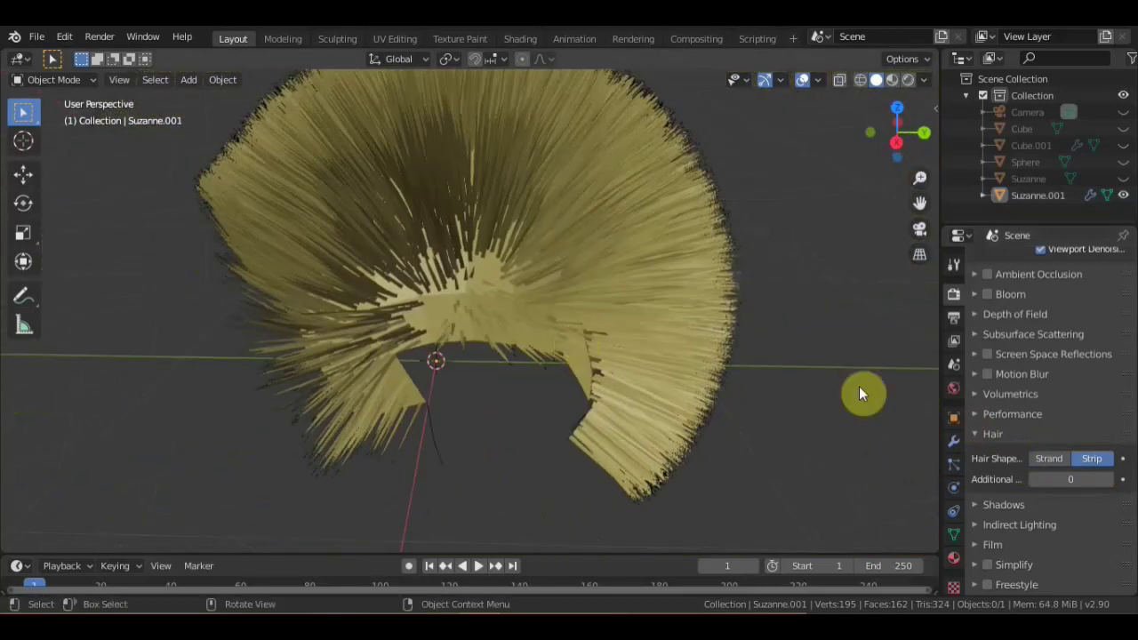
click(1051, 459)
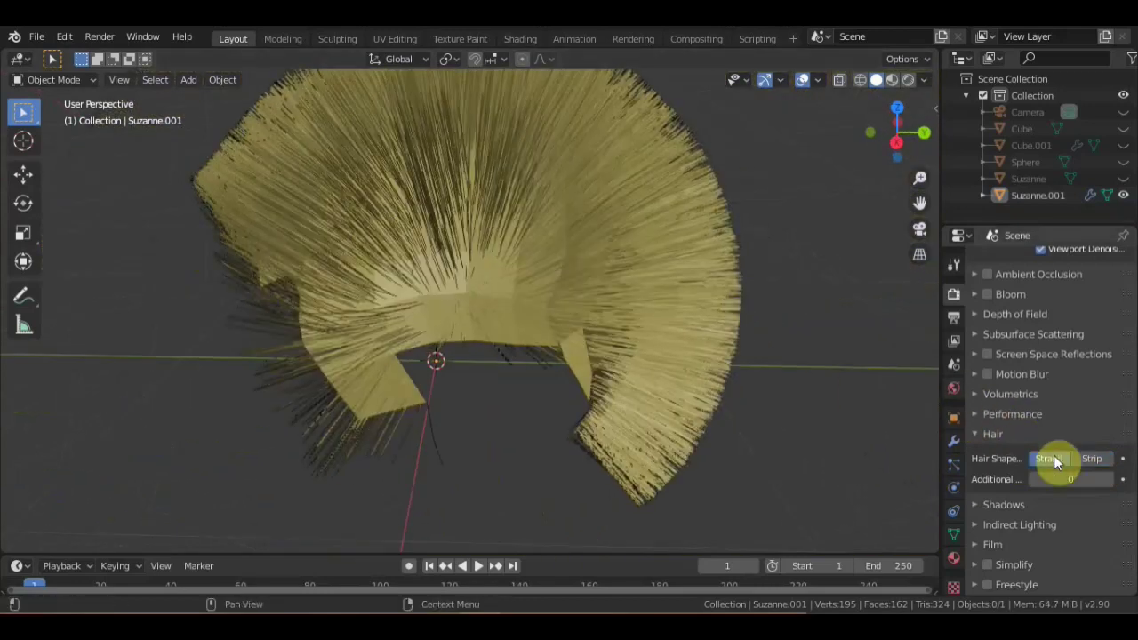
click(1100, 460)
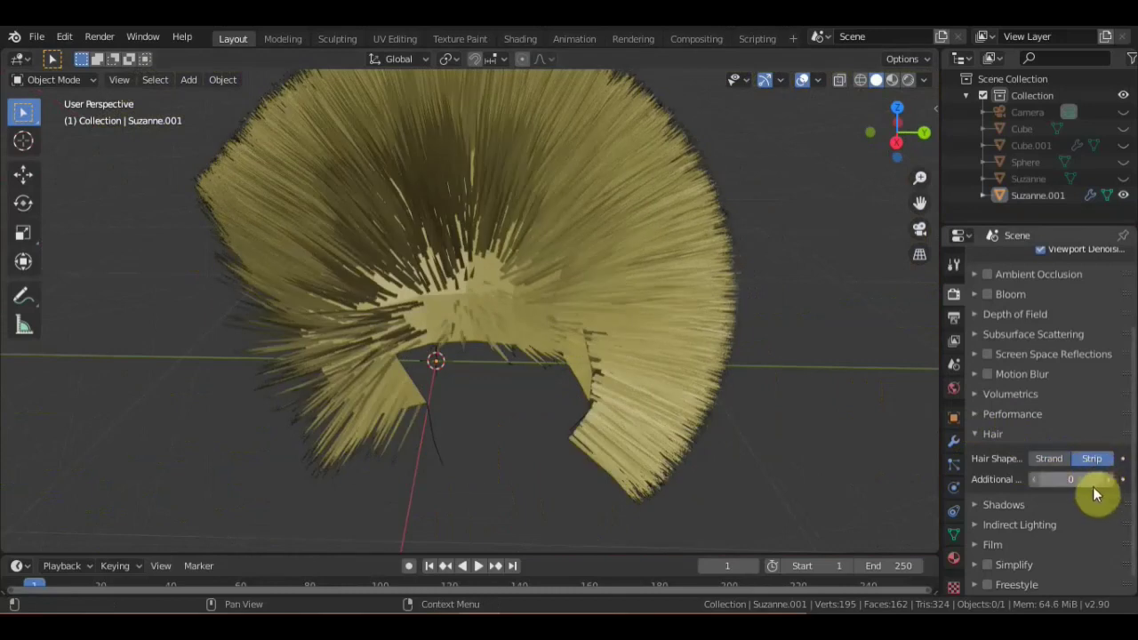
mouse_move(779, 440)
middle_down()
mouse_move(805, 455)
mouse_move(794, 432)
mouse_move(685, 437)
mouse_move(296, 275)
middle_up()
Put the hair object in Particle Edit mode and choose the Smooth brush
click(71, 80)
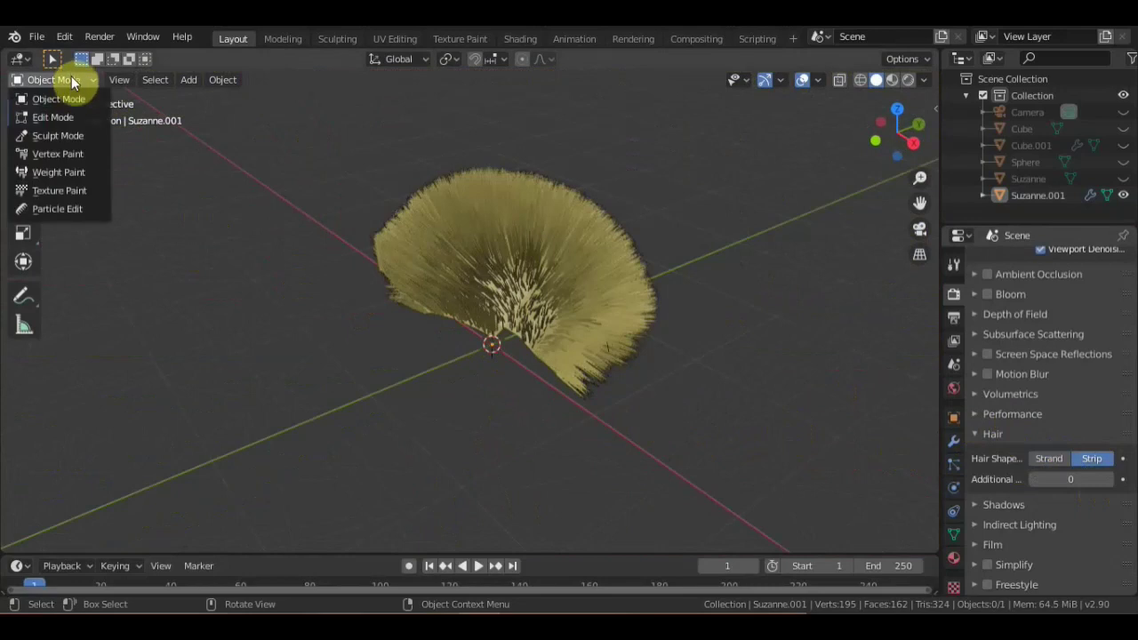
click(81, 209)
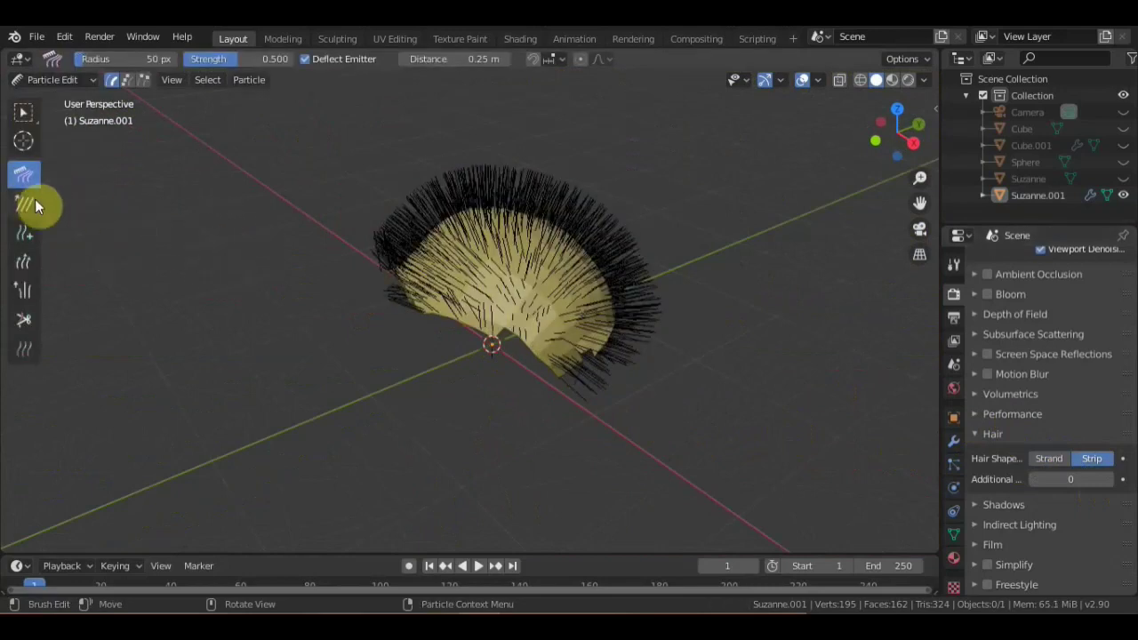
key(shift+space)
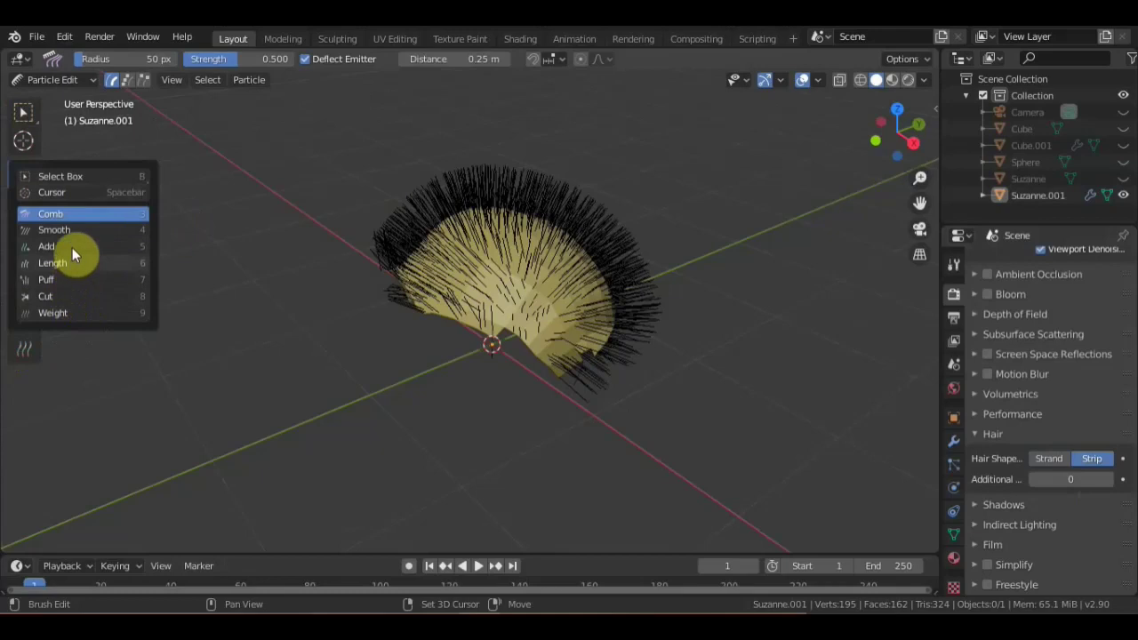
click(188, 285)
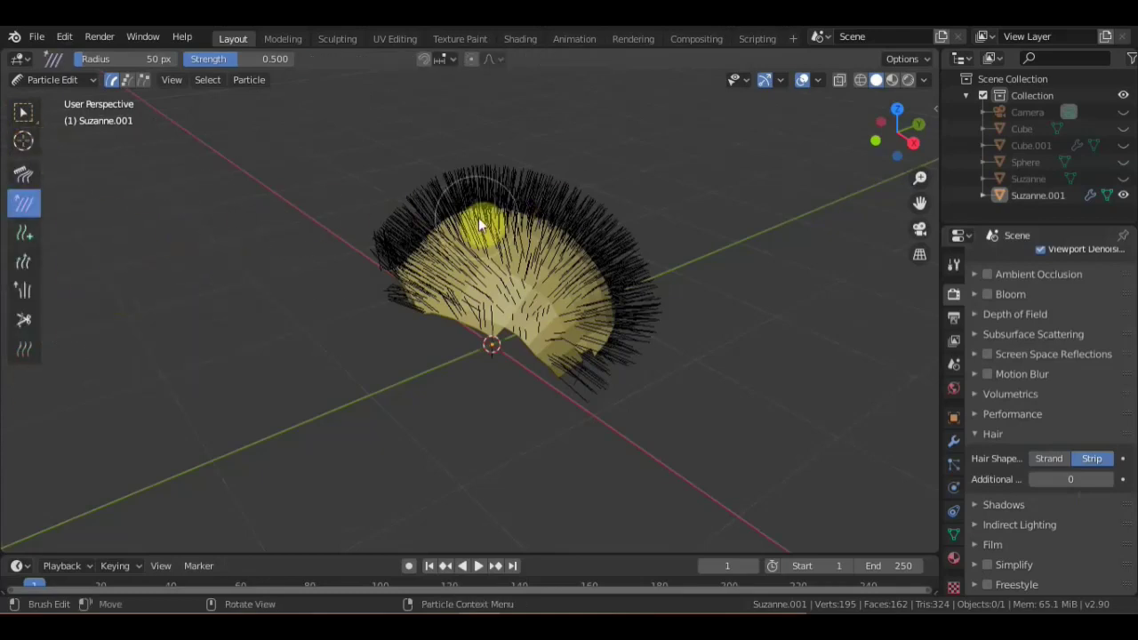
middle_drag(438, 251, 320, 239)
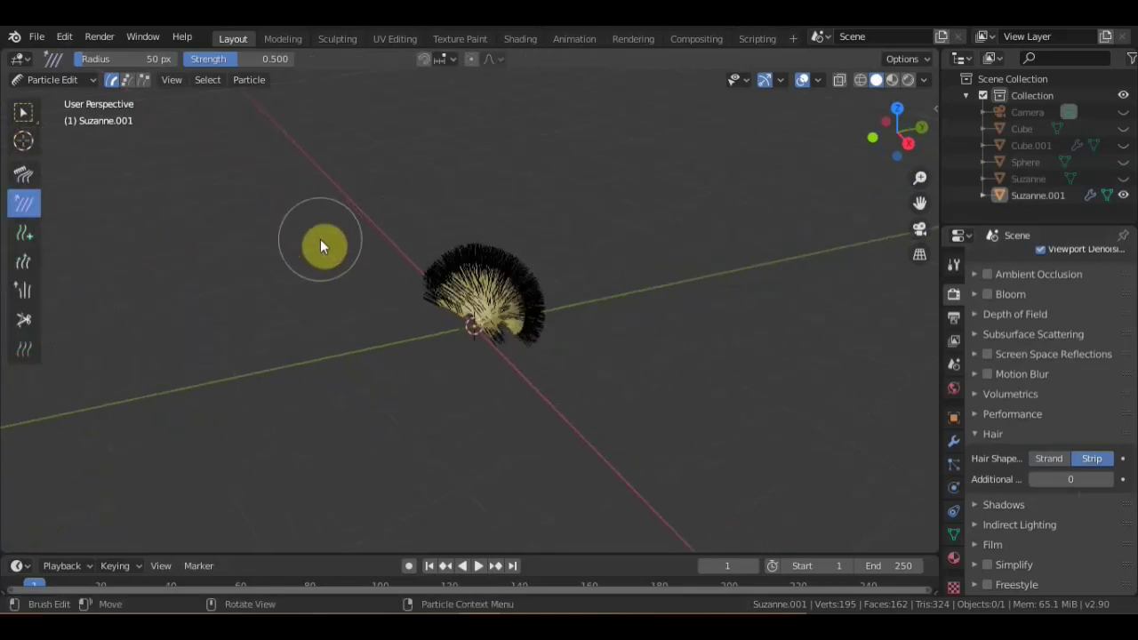
scroll(320, 240, up, 3)
scroll(320, 240, down, 1)
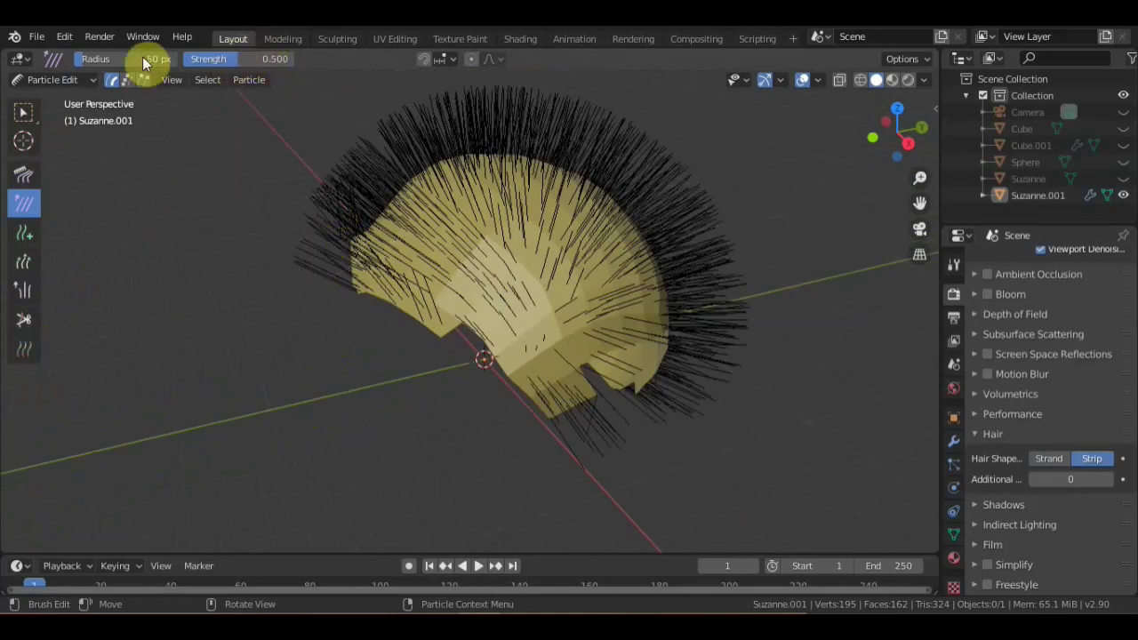
Set the Smooth brush to 101 px radius and 0.293 strength, then smooth some strands
drag(88, 56, 133, 56)
click(245, 67)
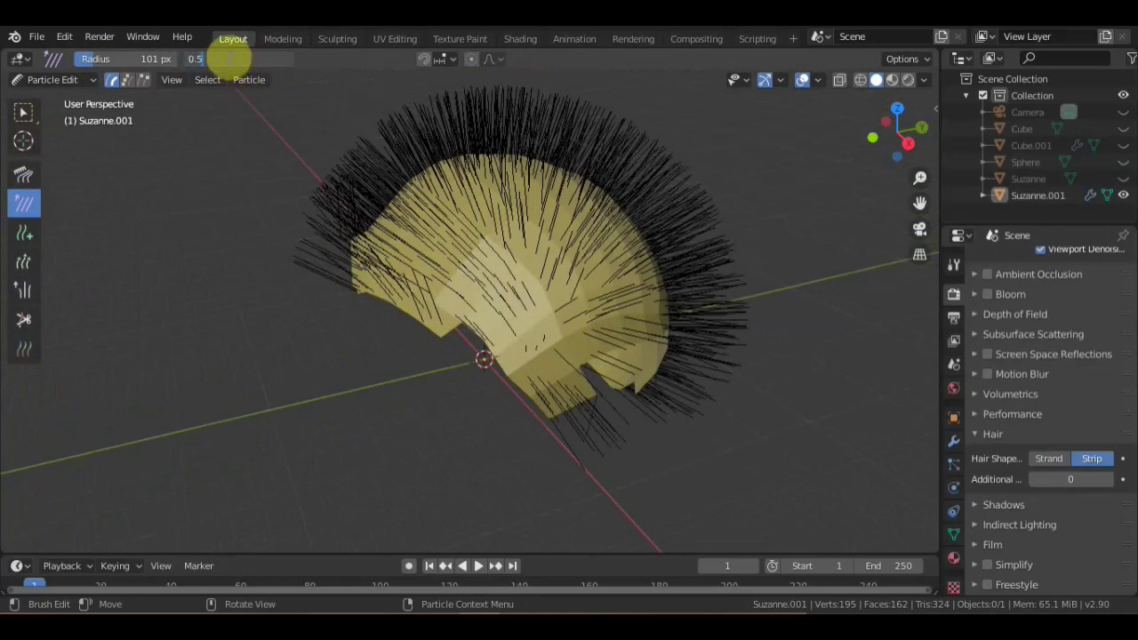
click(234, 62)
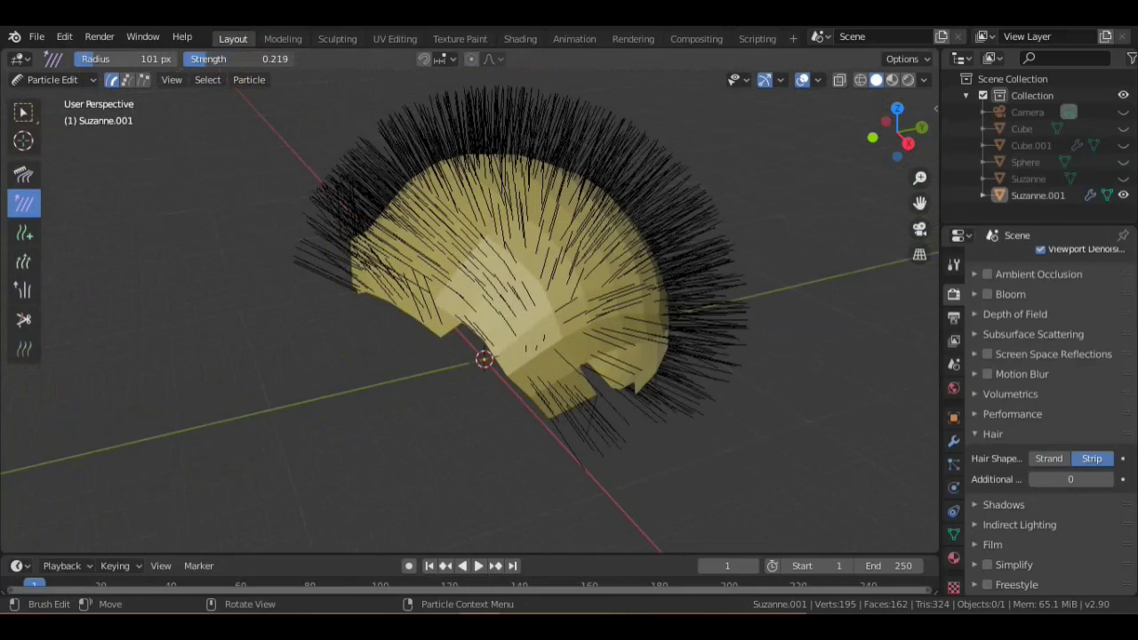
scroll(356, 240, down, 3)
mouse_move(355, 238)
mouse_down()
mouse_move(413, 280)
mouse_move(469, 254)
mouse_move(558, 247)
mouse_move(601, 325)
mouse_move(426, 257)
mouse_move(507, 222)
mouse_move(664, 300)
mouse_move(621, 279)
mouse_move(377, 261)
mouse_move(494, 262)
mouse_up()
scroll(493, 262, up, 2)
With the Comb brush, comb the right-side and centre strands flat and downward
click(24, 174)
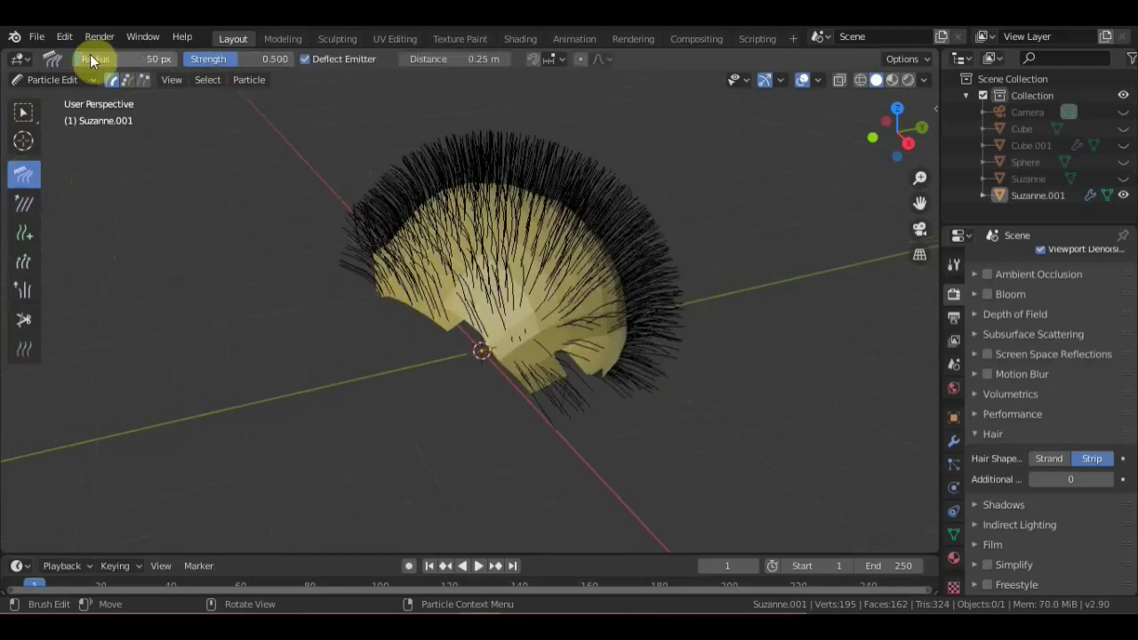
mouse_move(328, 267)
mouse_down()
mouse_move(546, 216)
mouse_move(625, 249)
mouse_move(673, 361)
mouse_move(482, 285)
mouse_move(553, 305)
mouse_move(615, 393)
mouse_move(676, 298)
mouse_up()
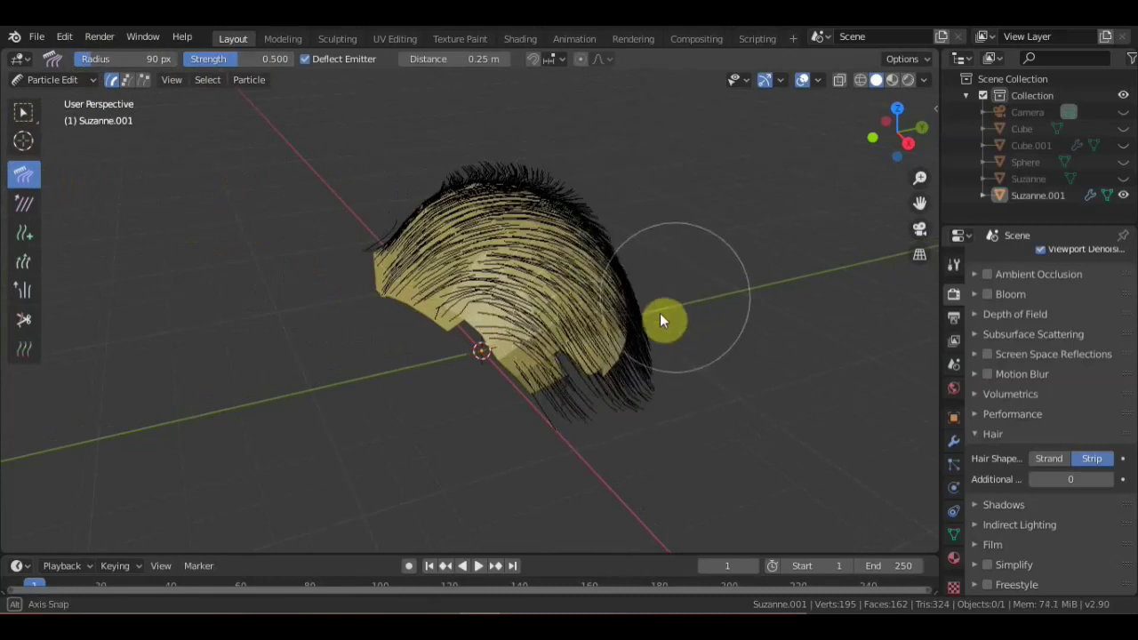
middle_drag(660, 313, 378, 322)
mouse_move(549, 259)
mouse_down()
mouse_move(404, 354)
mouse_move(409, 379)
mouse_up()
mouse_move(409, 379)
middle_down()
mouse_move(632, 325)
mouse_move(646, 299)
mouse_move(690, 294)
middle_up()
mouse_move(468, 353)
mouse_down()
mouse_move(480, 363)
mouse_move(534, 336)
mouse_move(457, 397)
mouse_move(457, 356)
mouse_move(460, 386)
mouse_move(604, 386)
mouse_up()
mouse_move(605, 386)
middle_down()
mouse_move(470, 363)
mouse_move(426, 329)
middle_up()
mouse_move(427, 329)
mouse_down()
mouse_move(407, 316)
mouse_move(483, 406)
mouse_move(526, 343)
mouse_up()
Comb the remaining nearby and top strands into the swept-over fringe
middle_drag(527, 343, 406, 363)
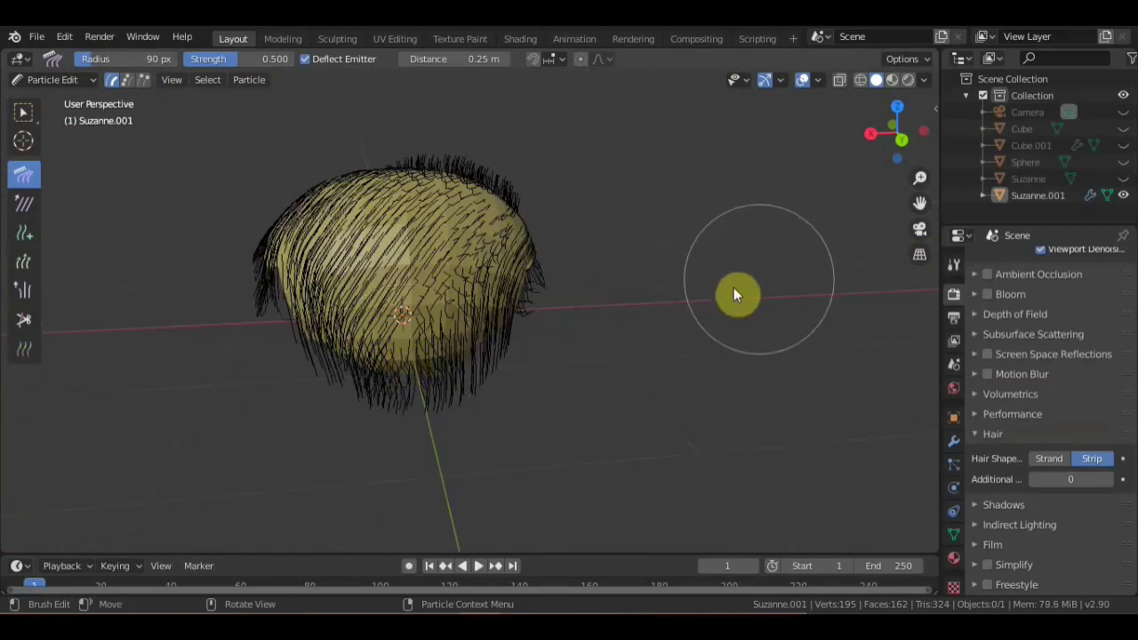
middle_drag(737, 295, 546, 293)
mouse_move(547, 296)
mouse_down()
mouse_move(501, 284)
mouse_move(519, 347)
mouse_move(497, 282)
mouse_move(448, 204)
mouse_move(373, 292)
mouse_move(361, 383)
mouse_move(473, 273)
mouse_up()
mouse_move(679, 241)
middle_down()
mouse_move(564, 261)
mouse_move(472, 255)
middle_up()
mouse_move(592, 252)
mouse_down()
mouse_move(569, 241)
mouse_move(563, 190)
mouse_move(521, 241)
mouse_move(508, 190)
mouse_move(483, 224)
mouse_move(542, 208)
mouse_move(560, 193)
mouse_move(546, 178)
mouse_move(450, 178)
mouse_move(394, 259)
mouse_move(643, 241)
mouse_move(541, 168)
mouse_move(478, 175)
mouse_move(432, 234)
mouse_move(414, 284)
mouse_move(721, 384)
mouse_up()
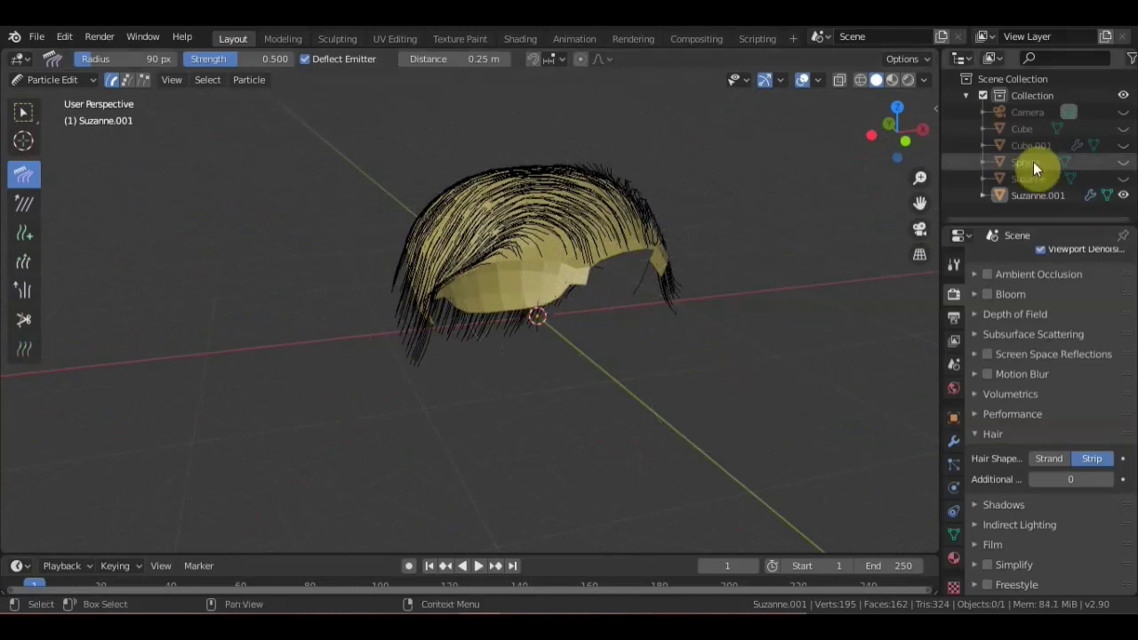
Unhide the Suzanne head and return Suzanne.001 to Object Mode
click(1123, 179)
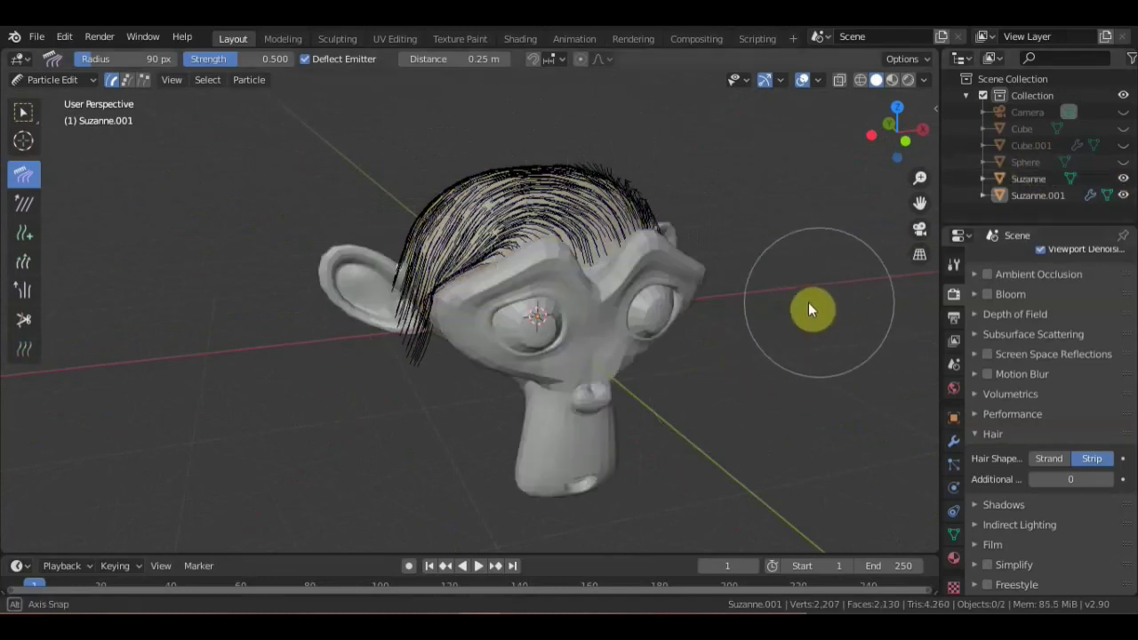
mouse_move(808, 303)
middle_down()
mouse_move(737, 299)
mouse_move(754, 304)
mouse_move(731, 339)
mouse_move(751, 332)
middle_up()
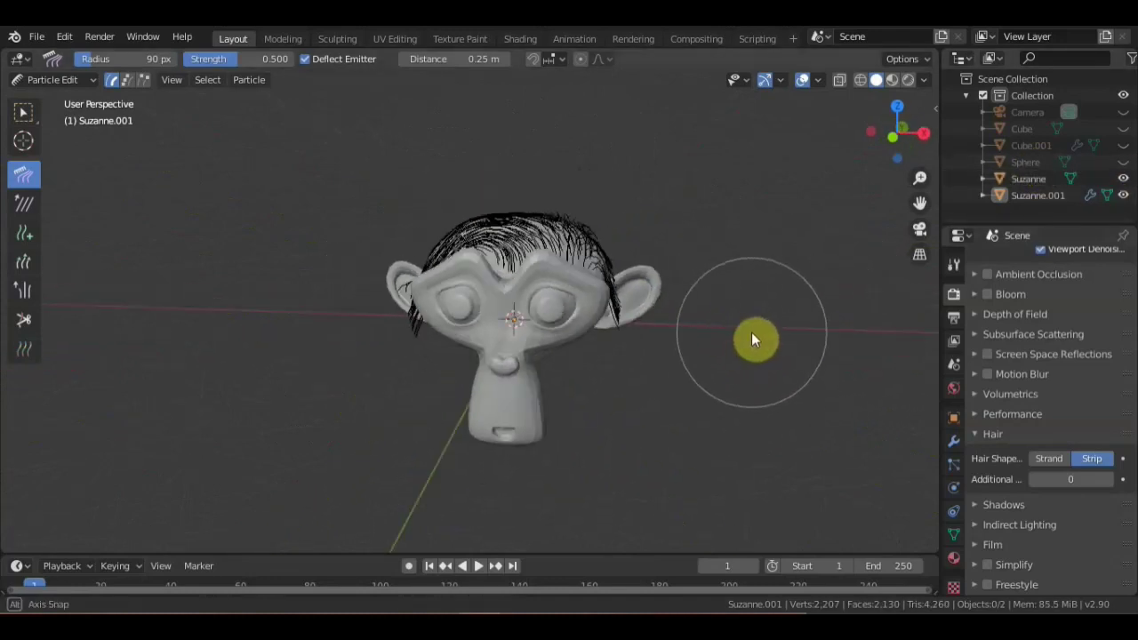
click(63, 80)
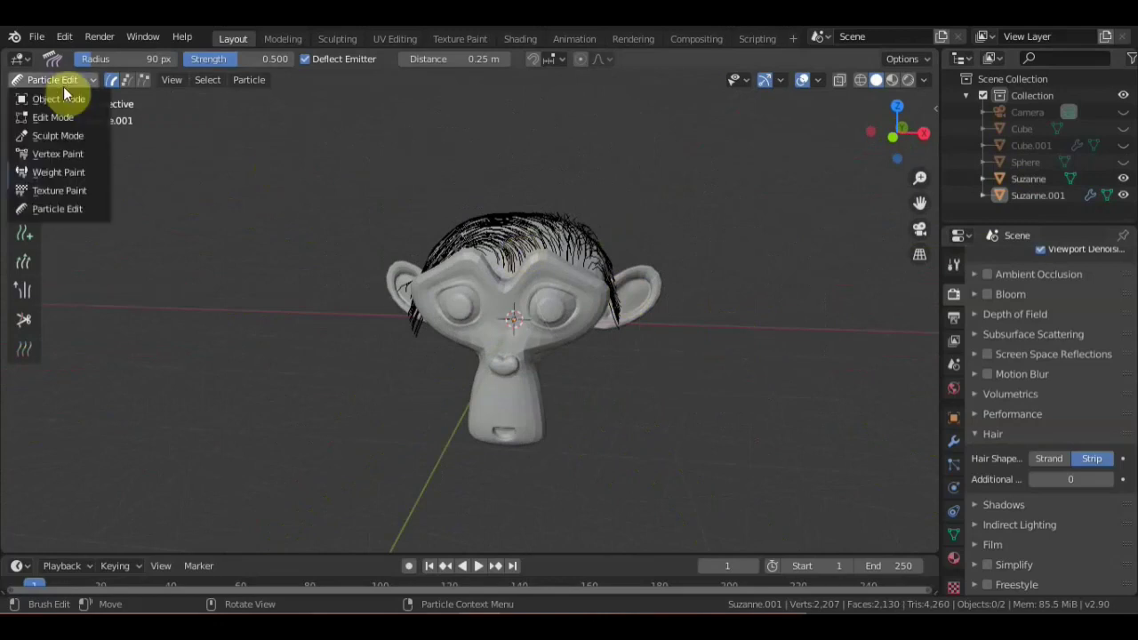
click(40, 96)
scroll(386, 248, up, 4)
mouse_move(405, 255)
middle_down()
mouse_move(652, 264)
mouse_move(610, 285)
mouse_move(368, 265)
mouse_move(370, 285)
middle_up()
mouse_move(445, 294)
middle_down()
mouse_move(541, 262)
mouse_move(534, 223)
middle_up()
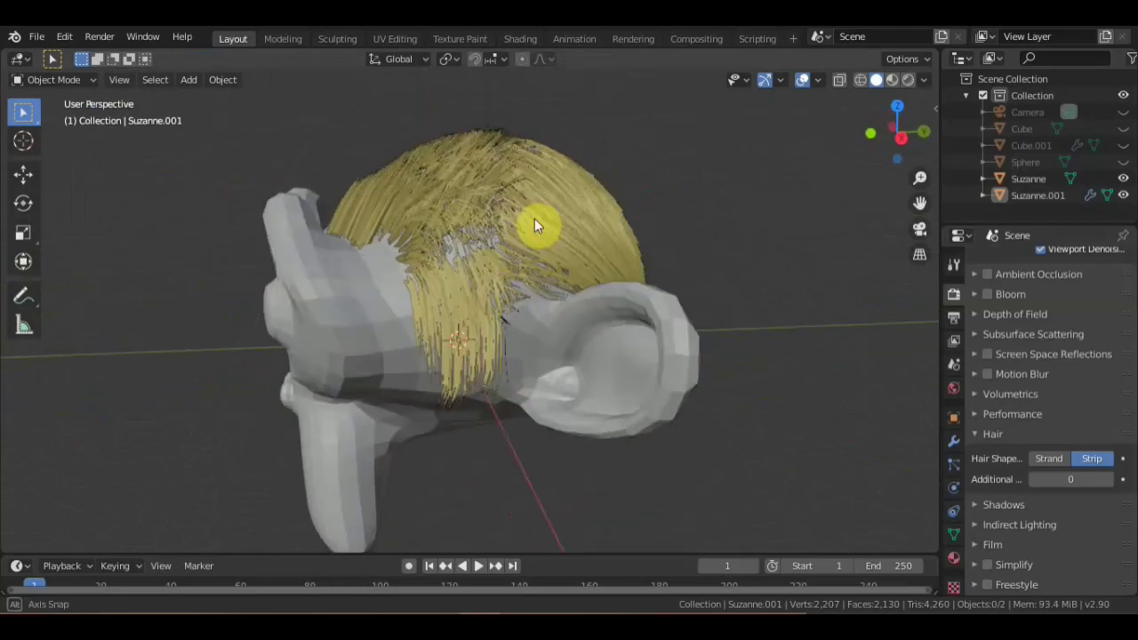
Display the hair's particle settings, showing 13 segments, from a near-front view
click(953, 464)
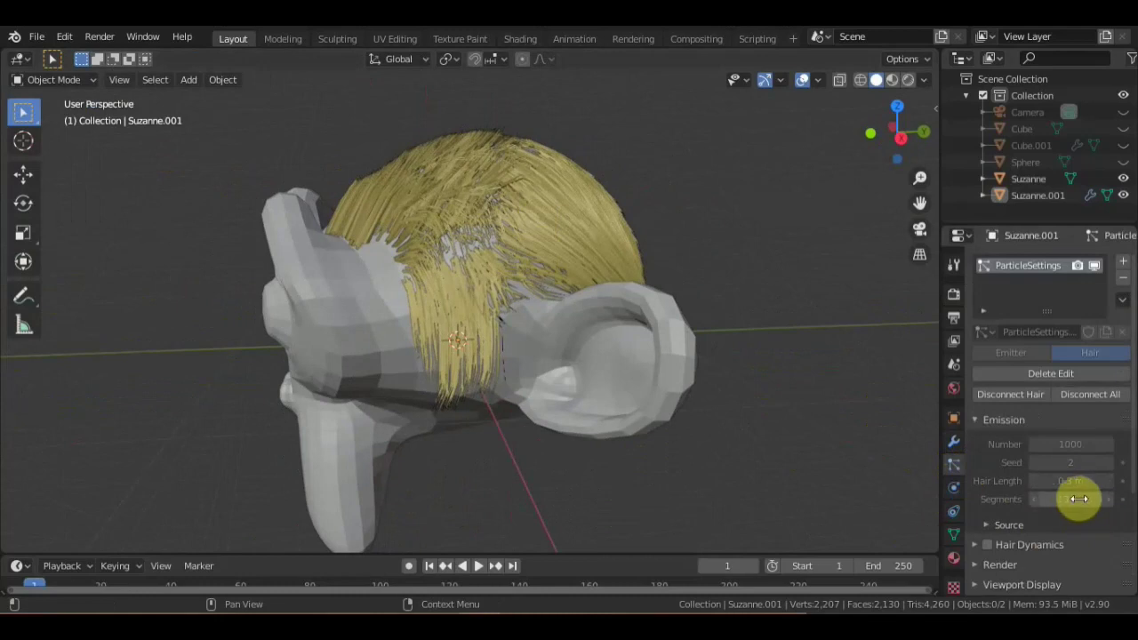
middle_drag(606, 402, 769, 391)
scroll(764, 384, down, 2)
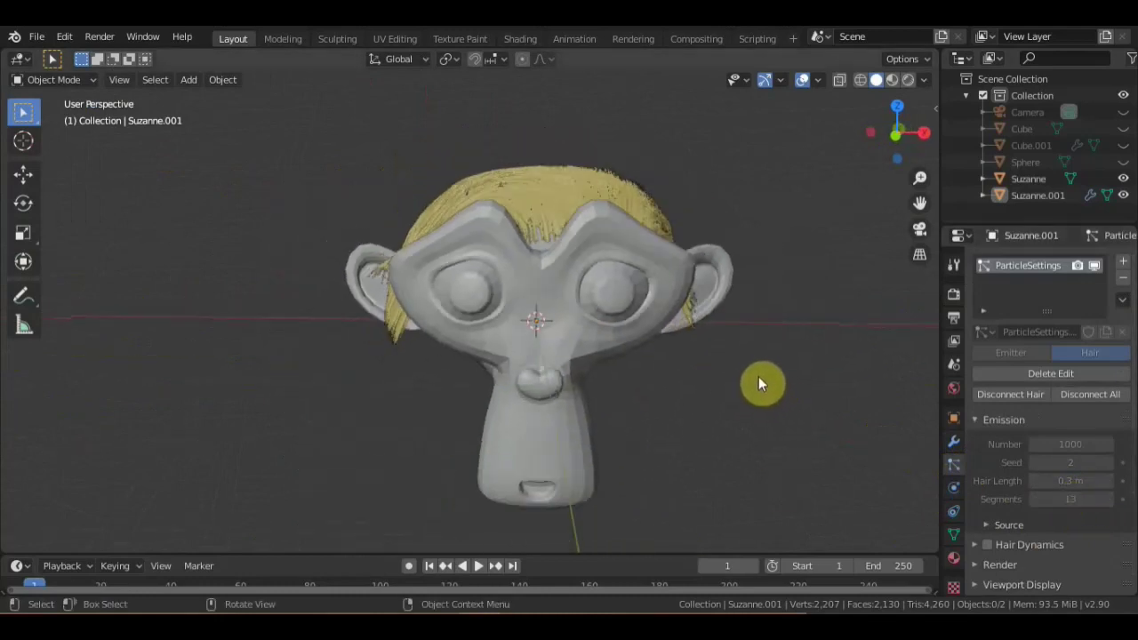
scroll(747, 382, down, 2)
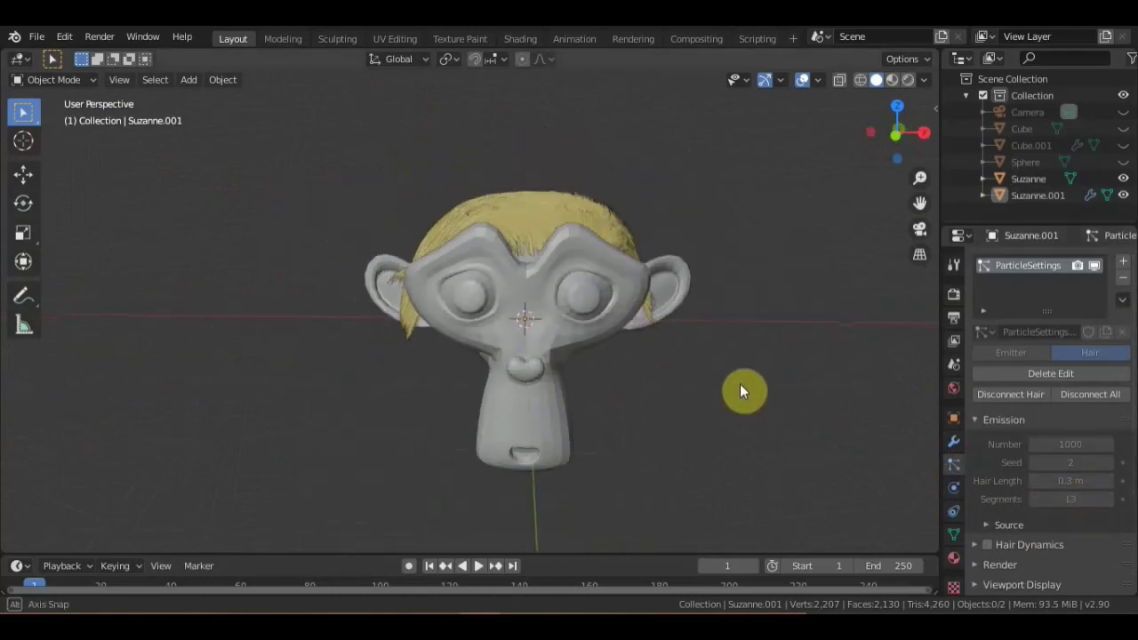
Give the Suzanne head a new Material.004 with a magenta-pink base colour
click(617, 305)
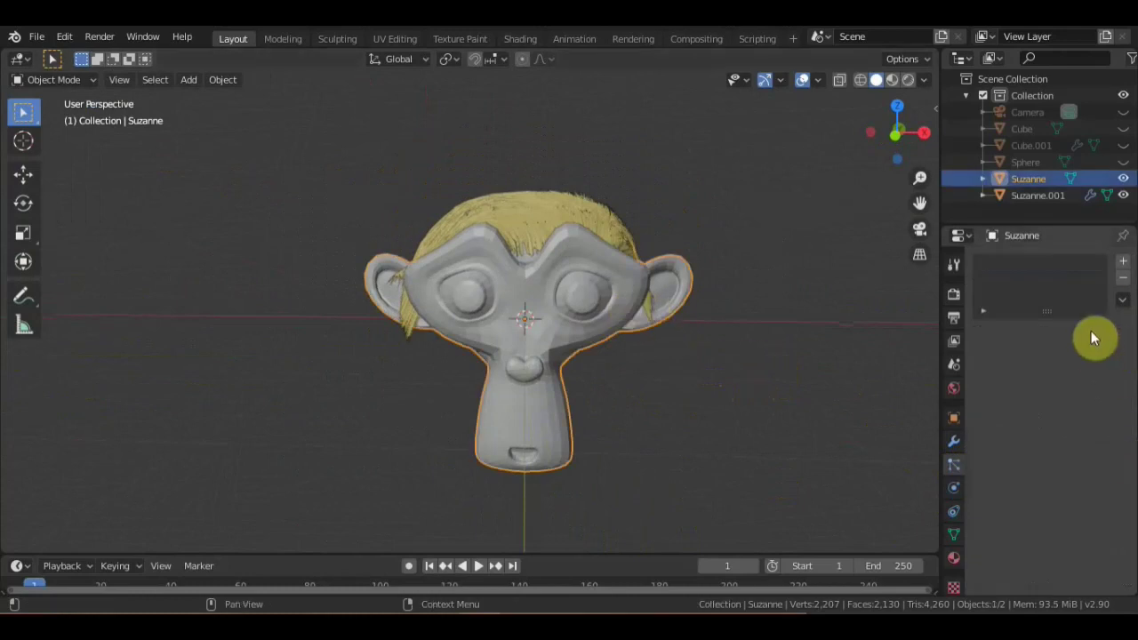
click(953, 558)
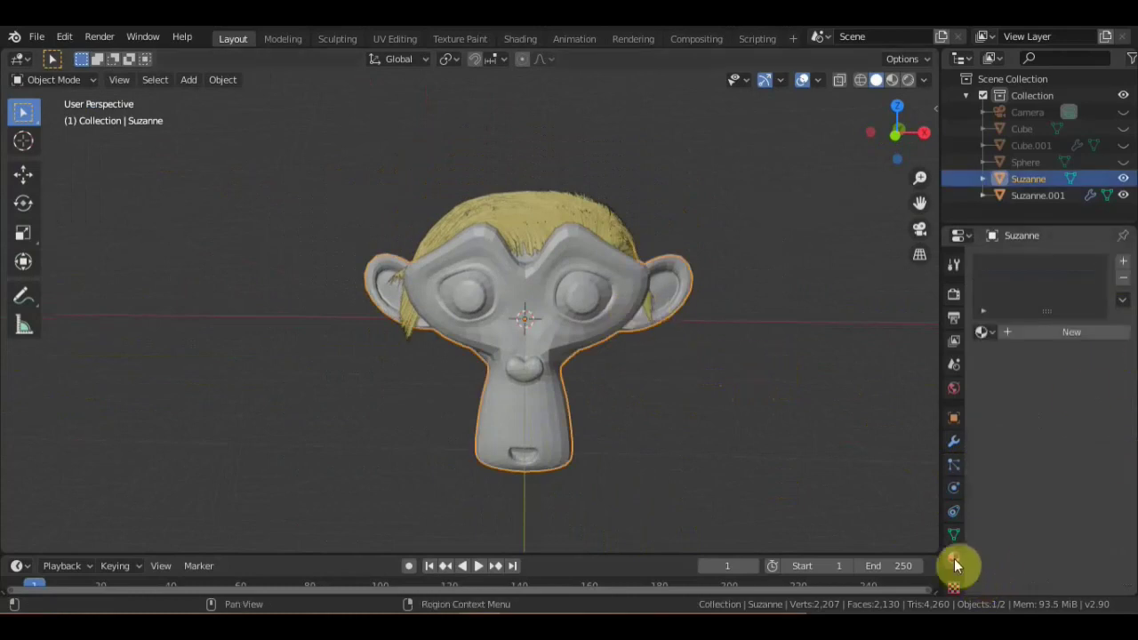
click(1086, 334)
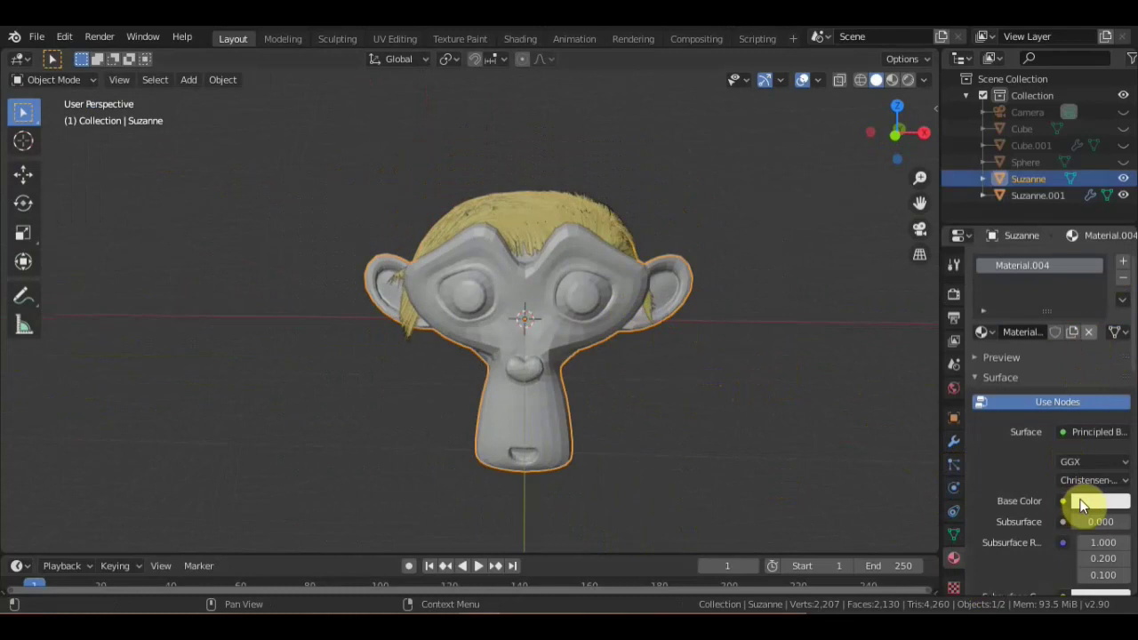
click(1094, 503)
drag(1081, 334, 1078, 350)
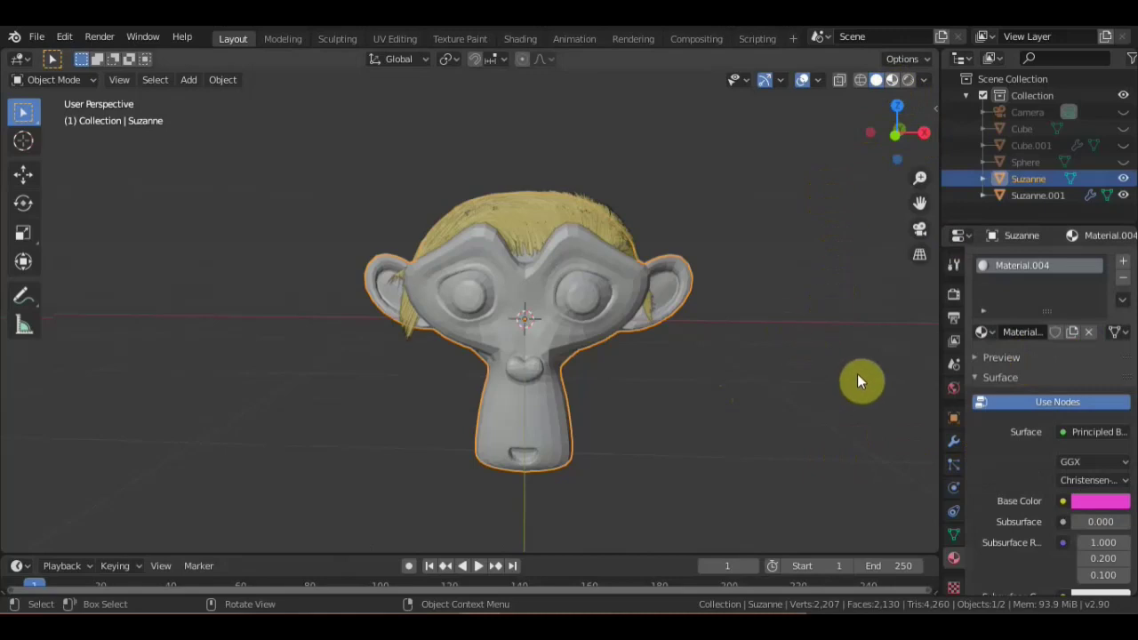
scroll(718, 359, down, 1)
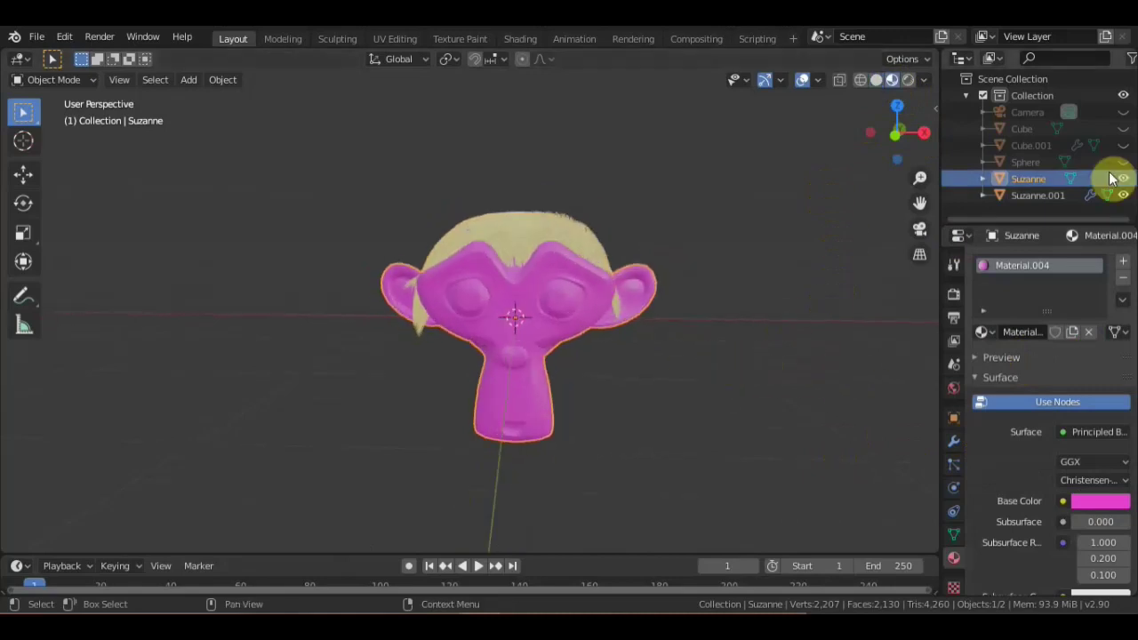
Unhide the TV (Cube.001) and the cheese block (Cube) in the Outliner
click(1123, 145)
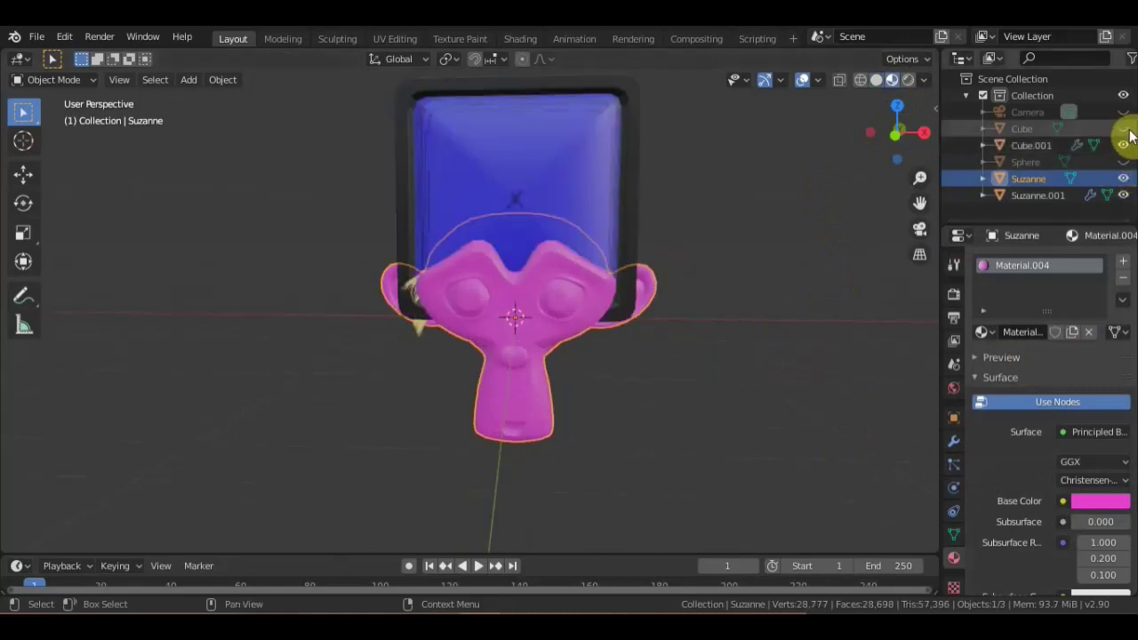
click(1123, 129)
middle_drag(800, 299, 543, 334)
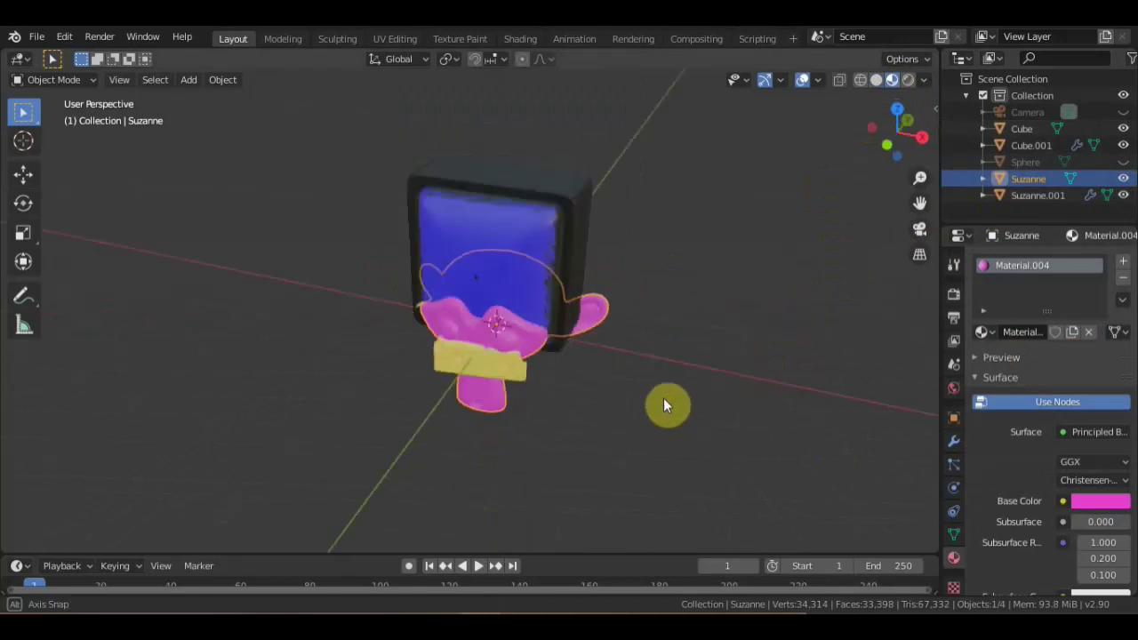
Move the TV -3.2723 m along Y, rotate it -185° toward Suzanne, and lower it slightly
click(460, 253)
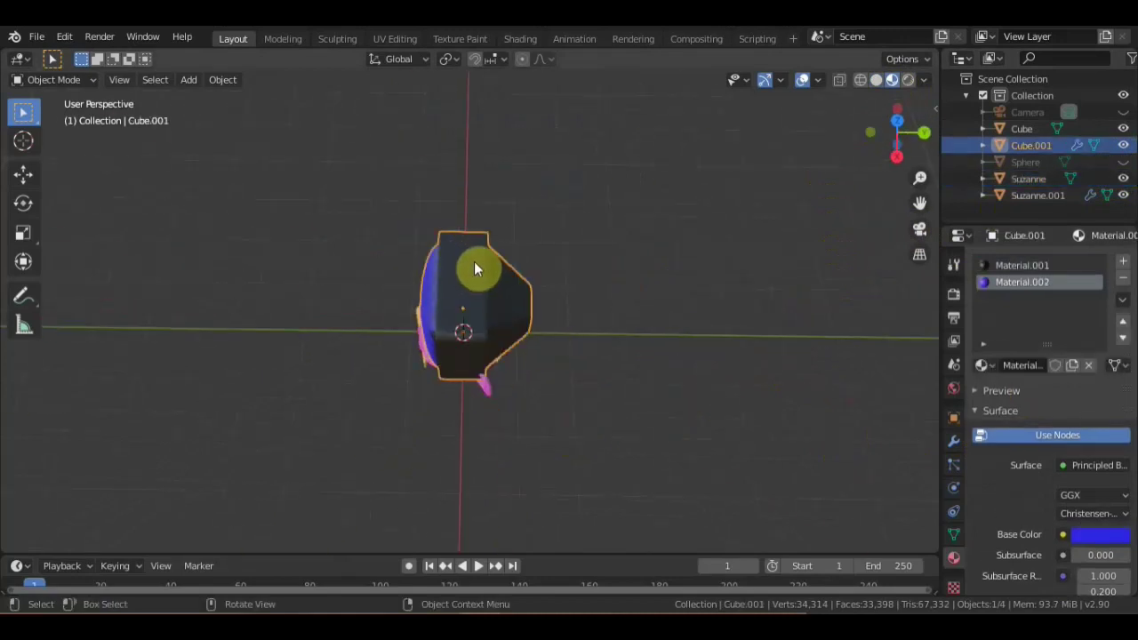
click(23, 173)
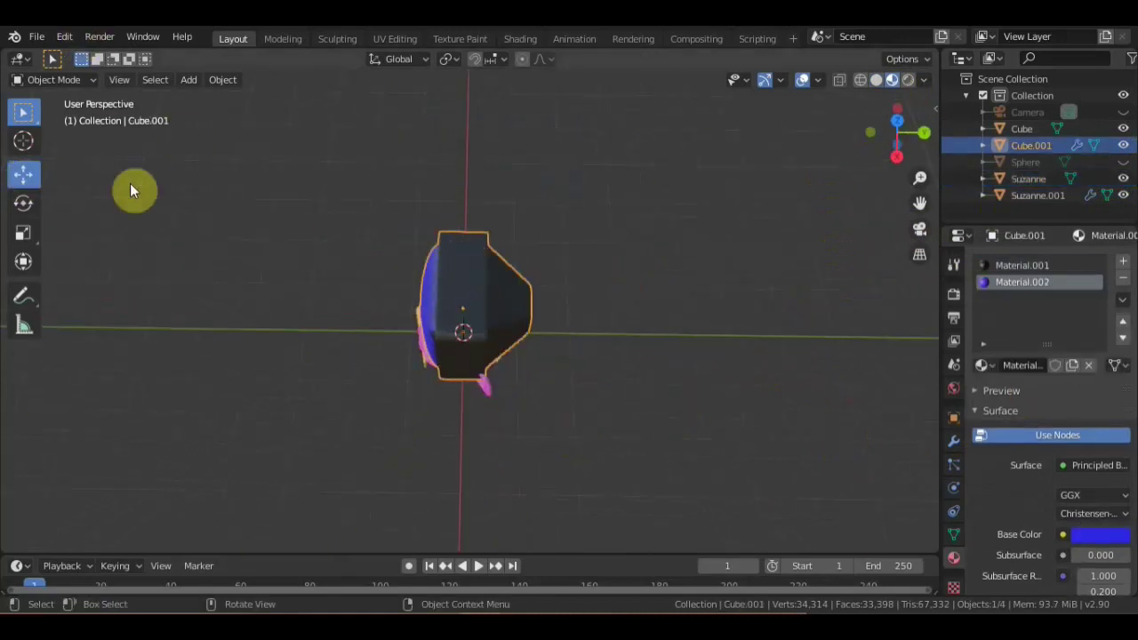
drag(529, 318, 342, 313)
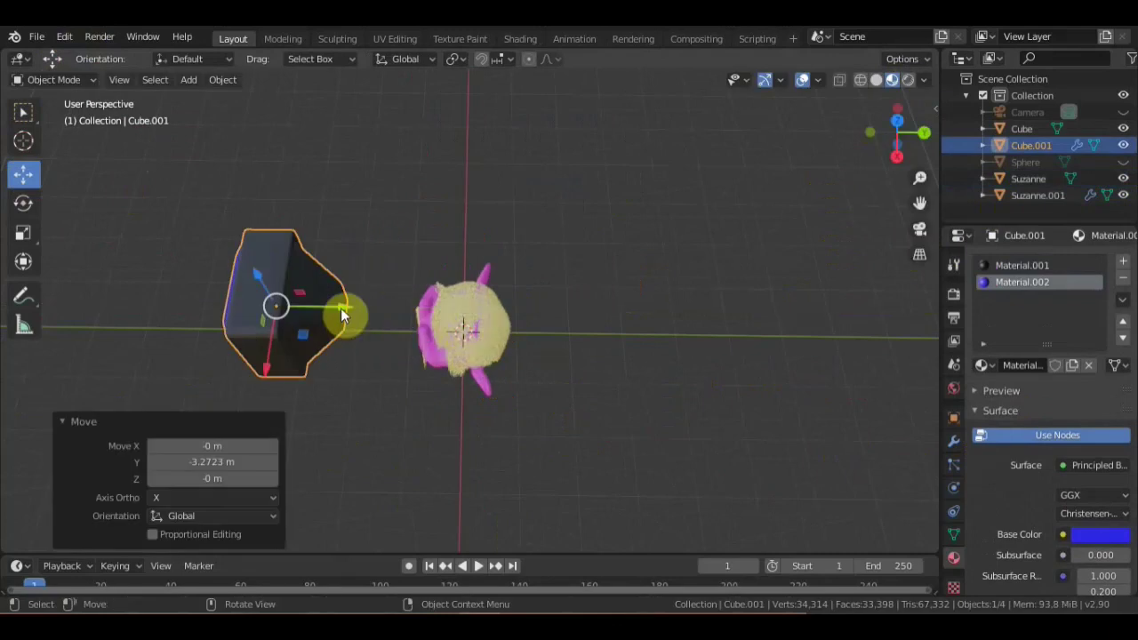
key(KP_7)
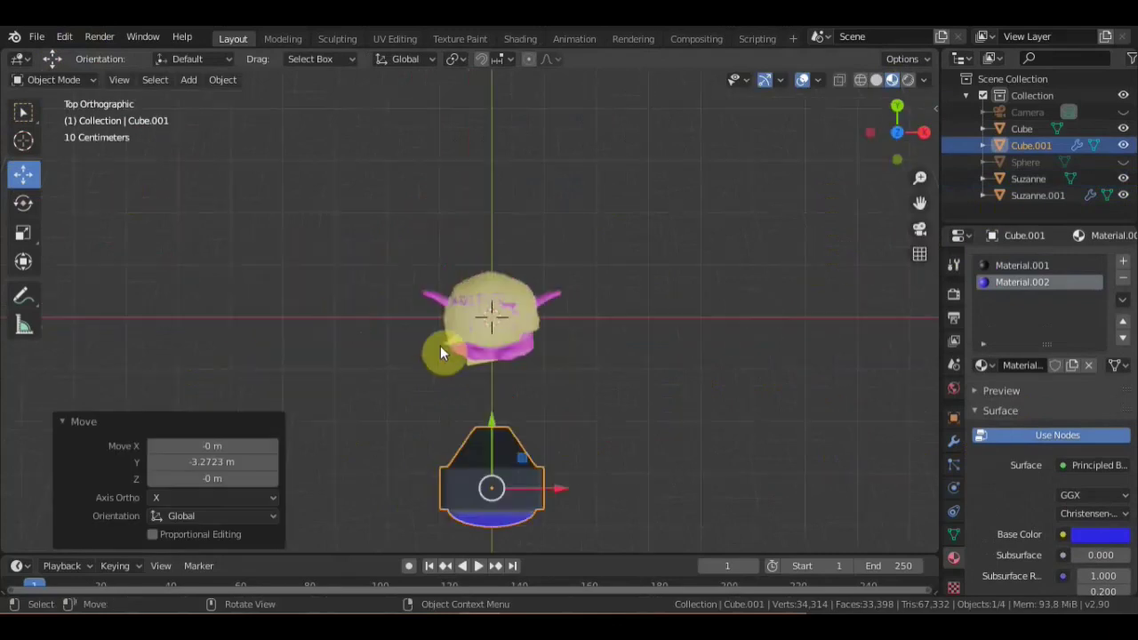
key(r)
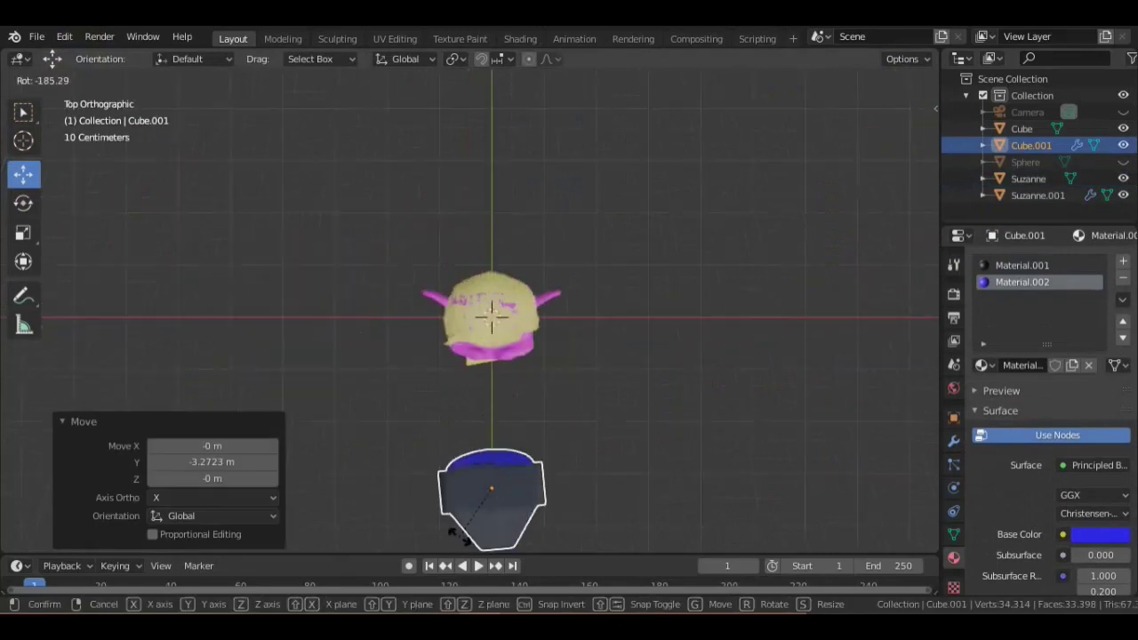
click(563, 508)
middle_drag(558, 356, 382, 189)
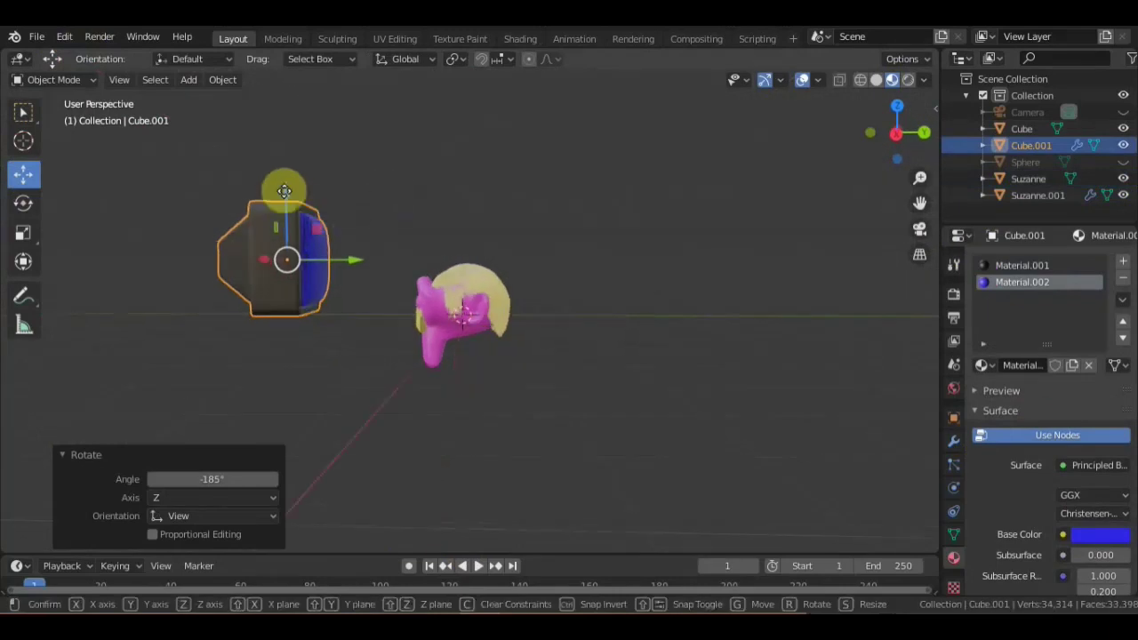
drag(285, 184, 287, 190)
click(433, 318)
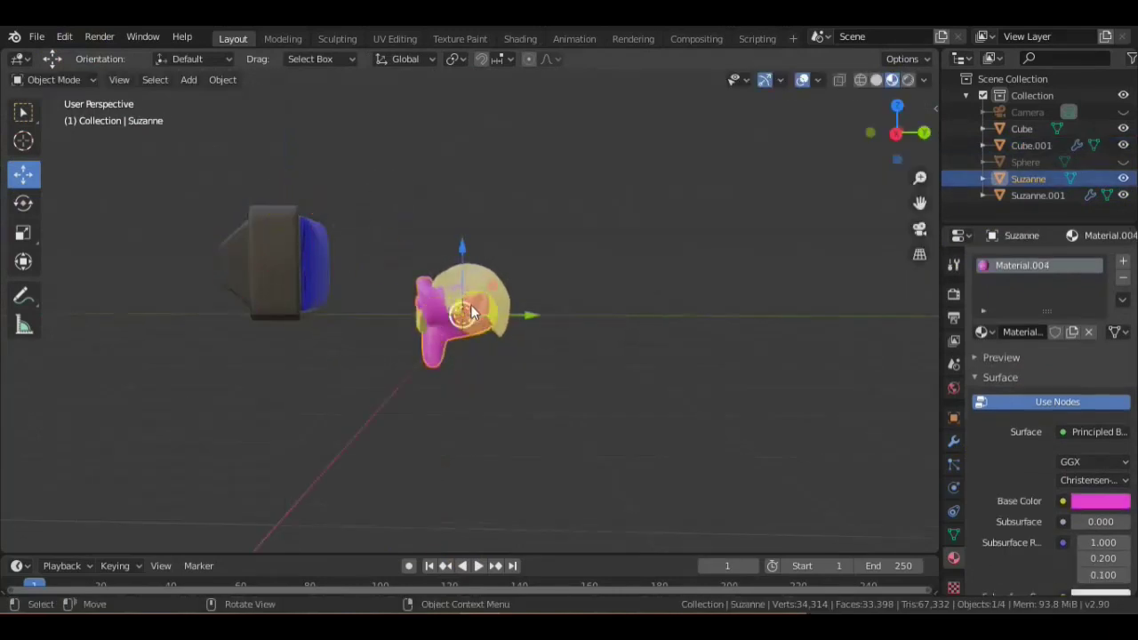
shift+click(495, 281)
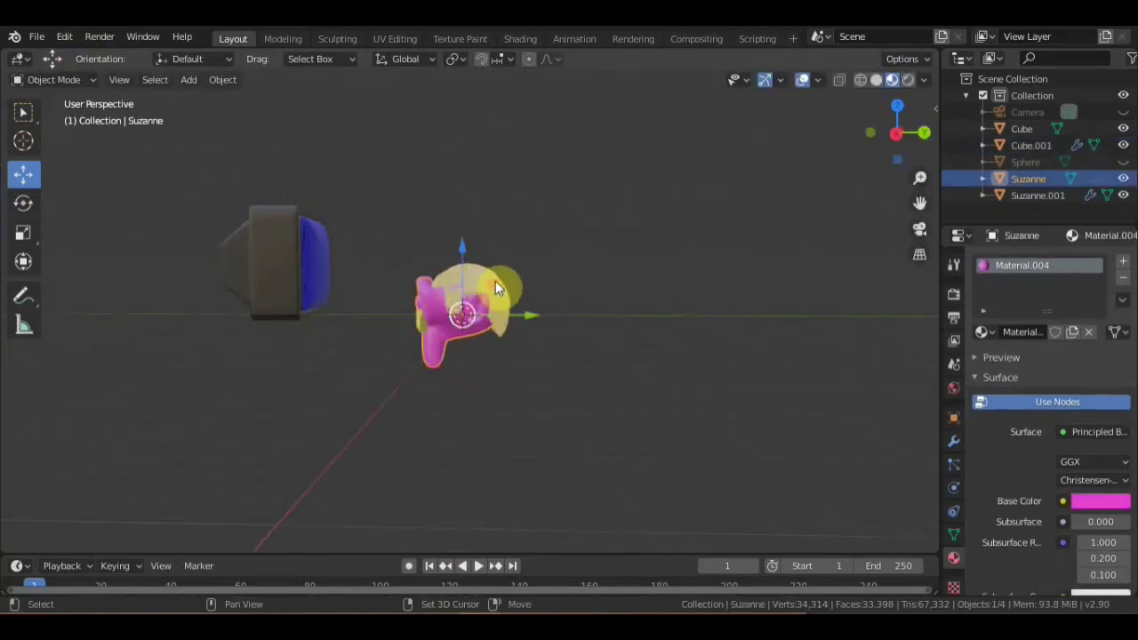
click(455, 311)
key(KP_Decimal)
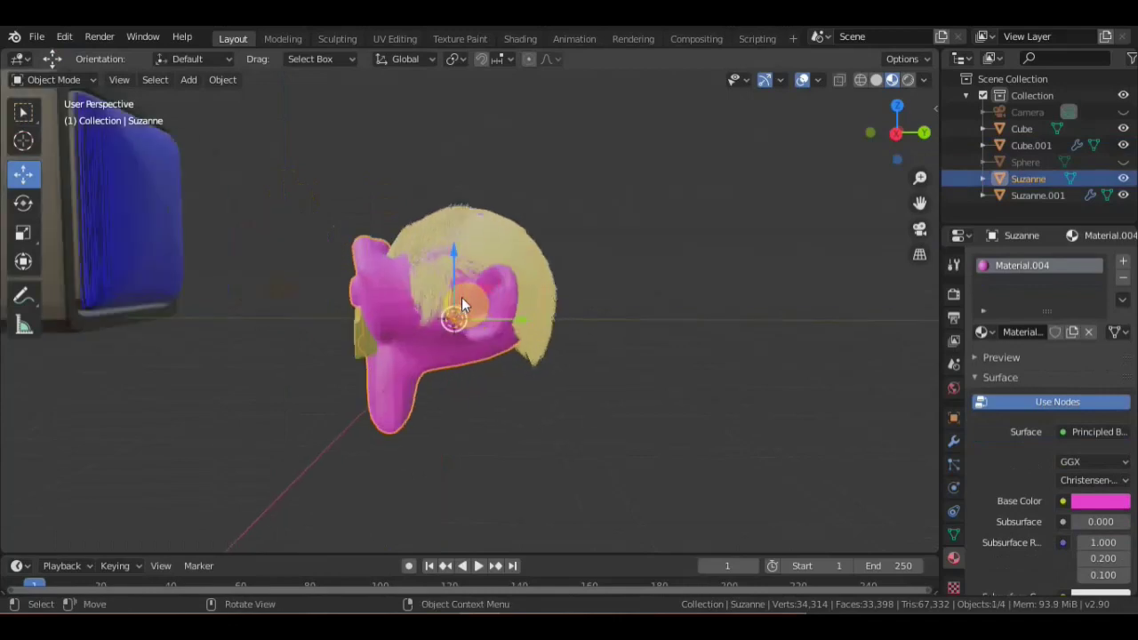
click(24, 114)
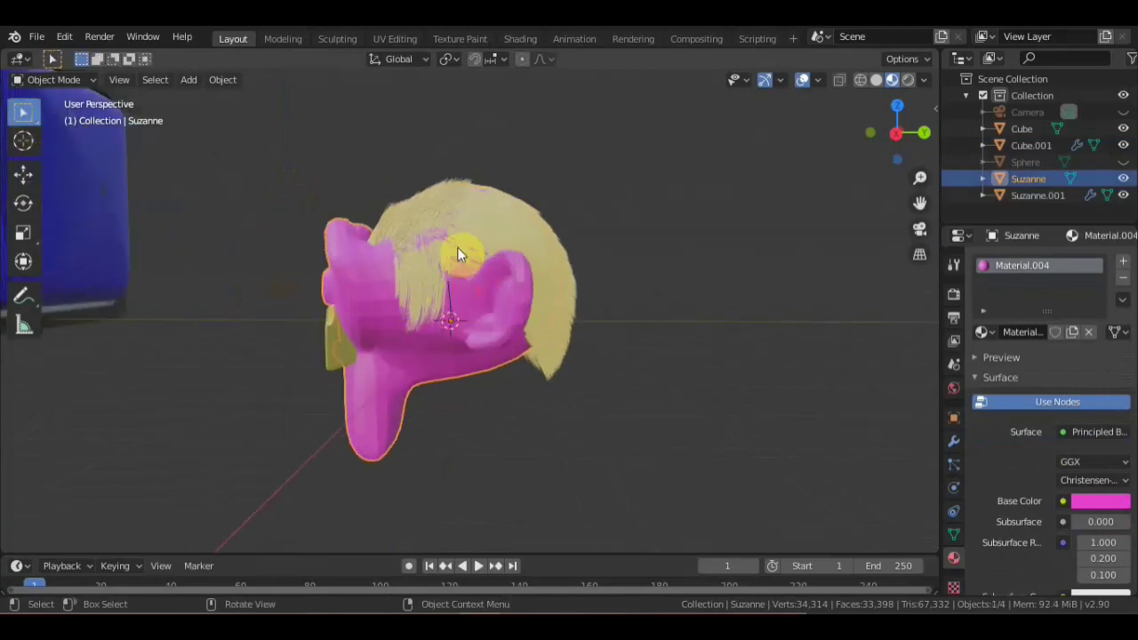
click(513, 228)
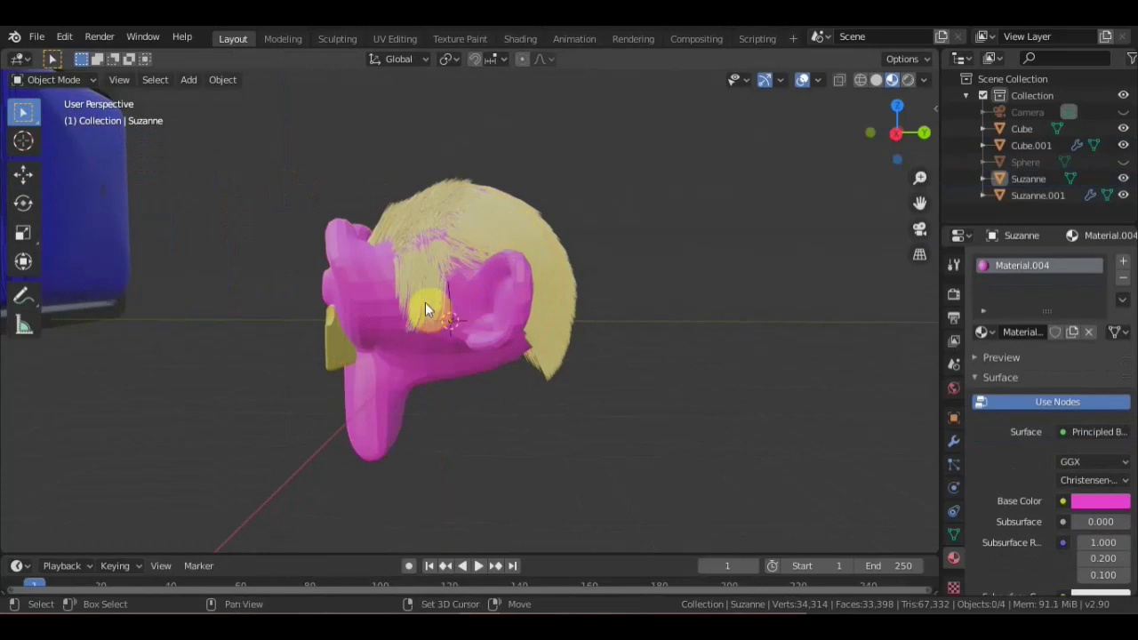
click(381, 333)
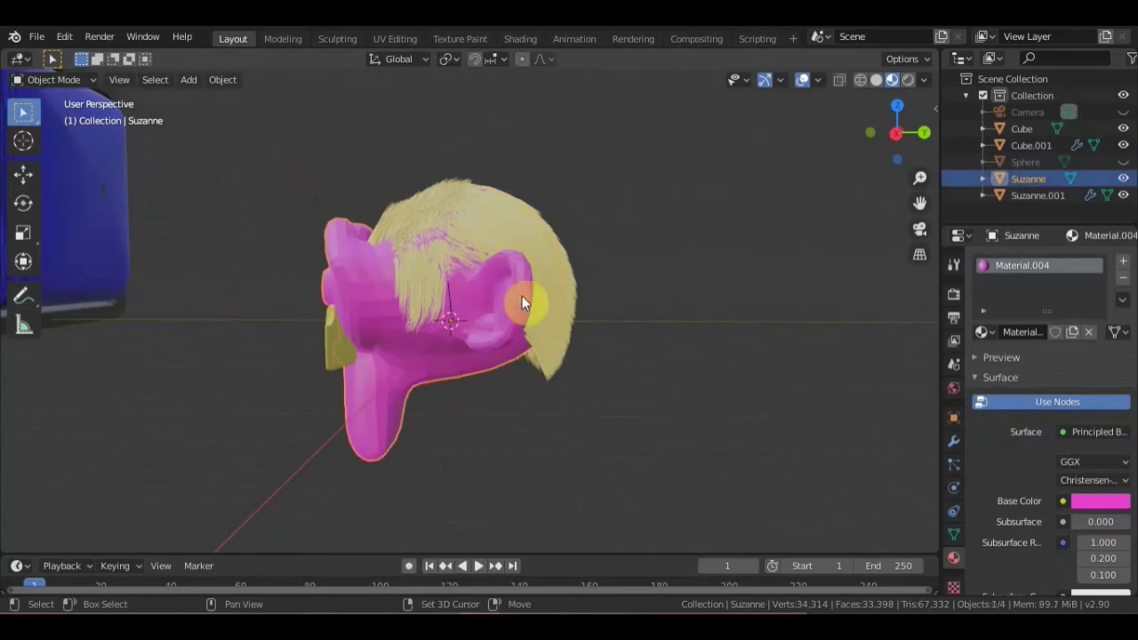
ctrl+click(1034, 197)
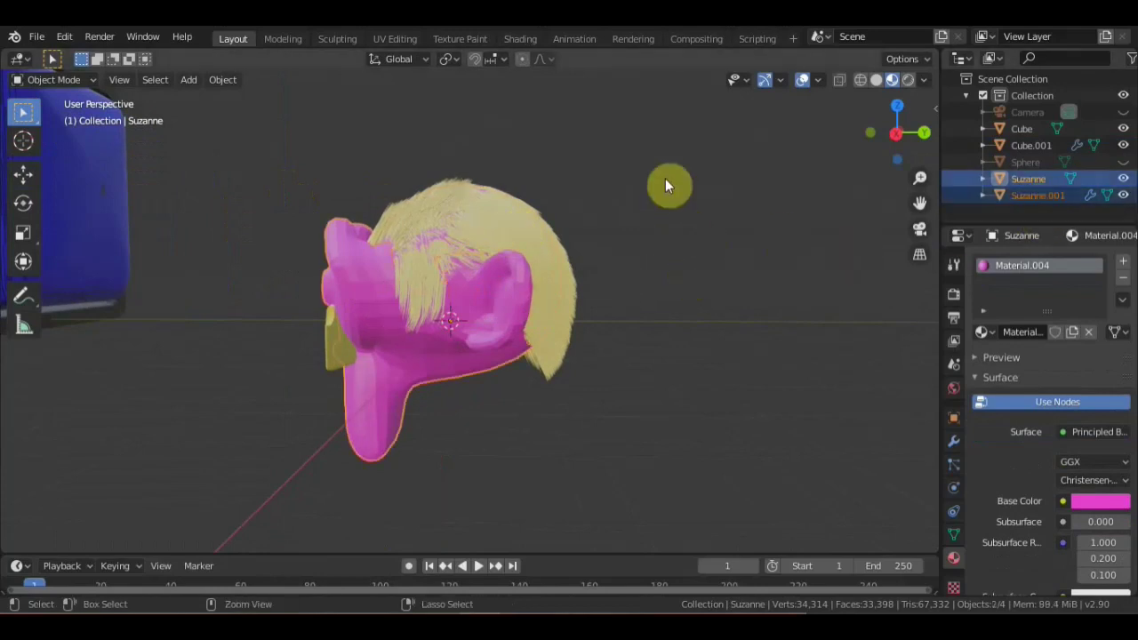
key(ctrl+j)
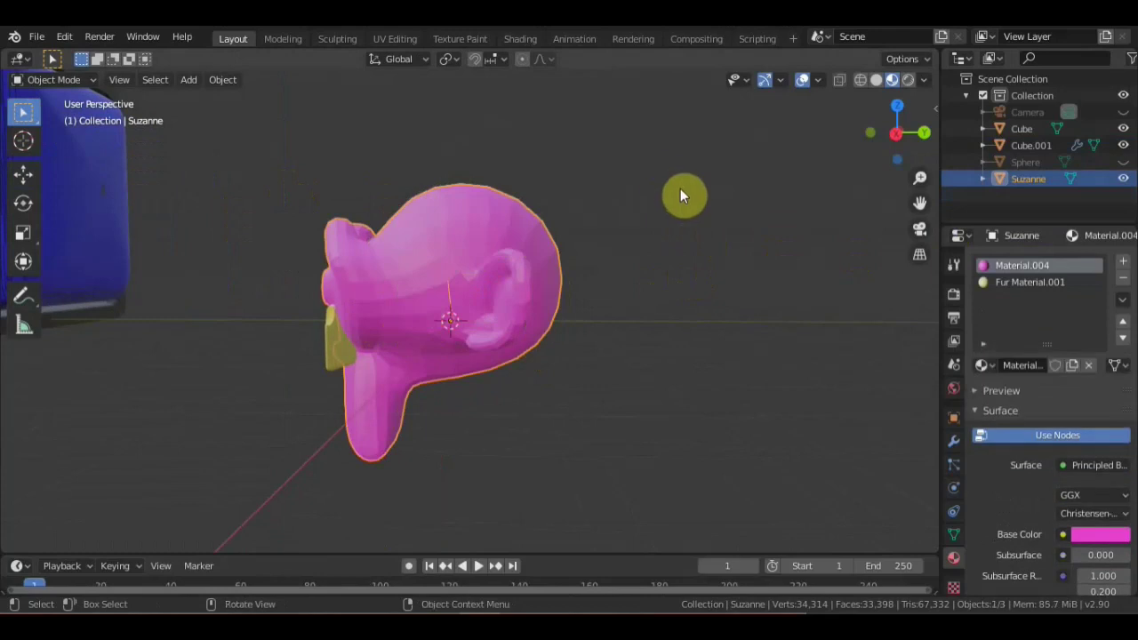
mouse_move(680, 194)
middle_down()
mouse_move(637, 270)
mouse_move(779, 271)
mouse_move(708, 281)
middle_up()
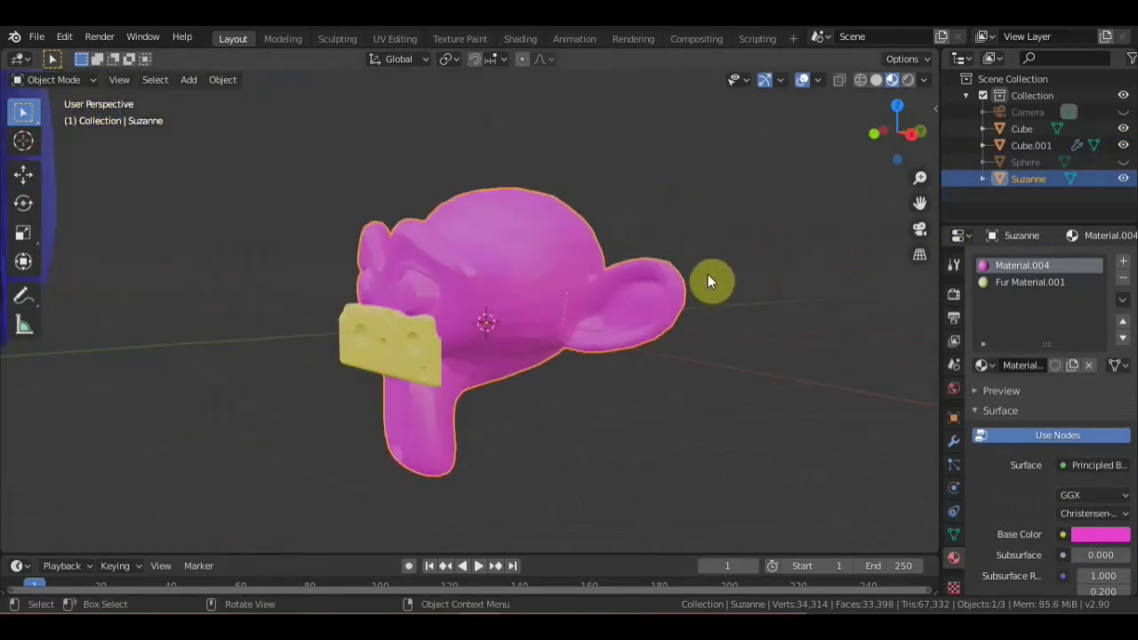
key(ctrl)
key(ctrl+z)
mouse_move(651, 276)
middle_down()
mouse_move(620, 273)
mouse_move(626, 282)
middle_up()
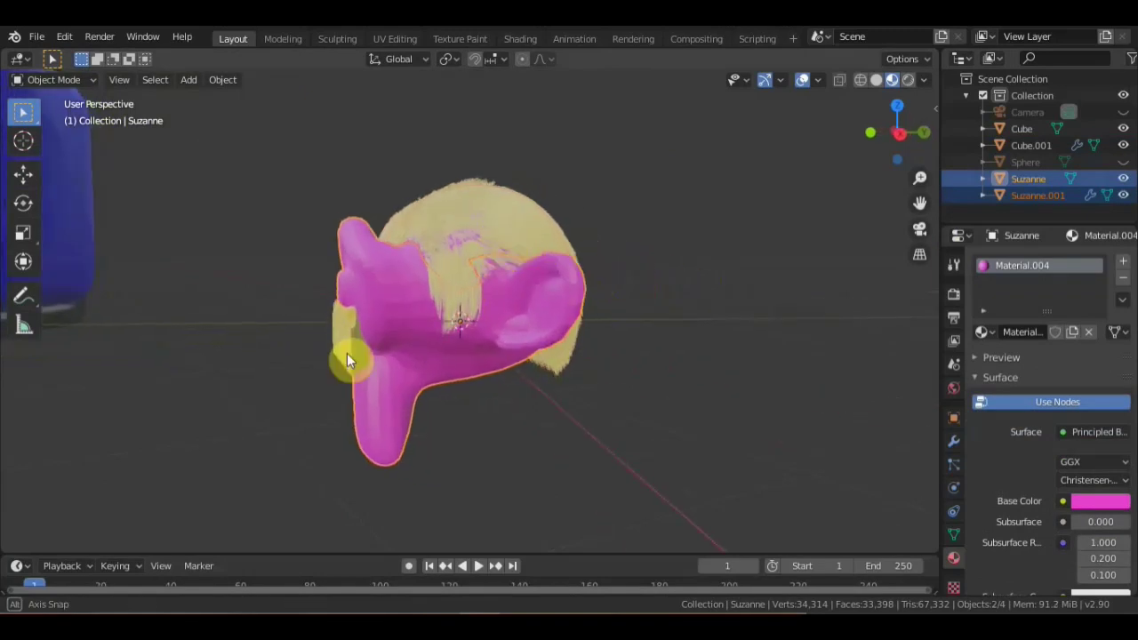
middle_drag(349, 353, 452, 322)
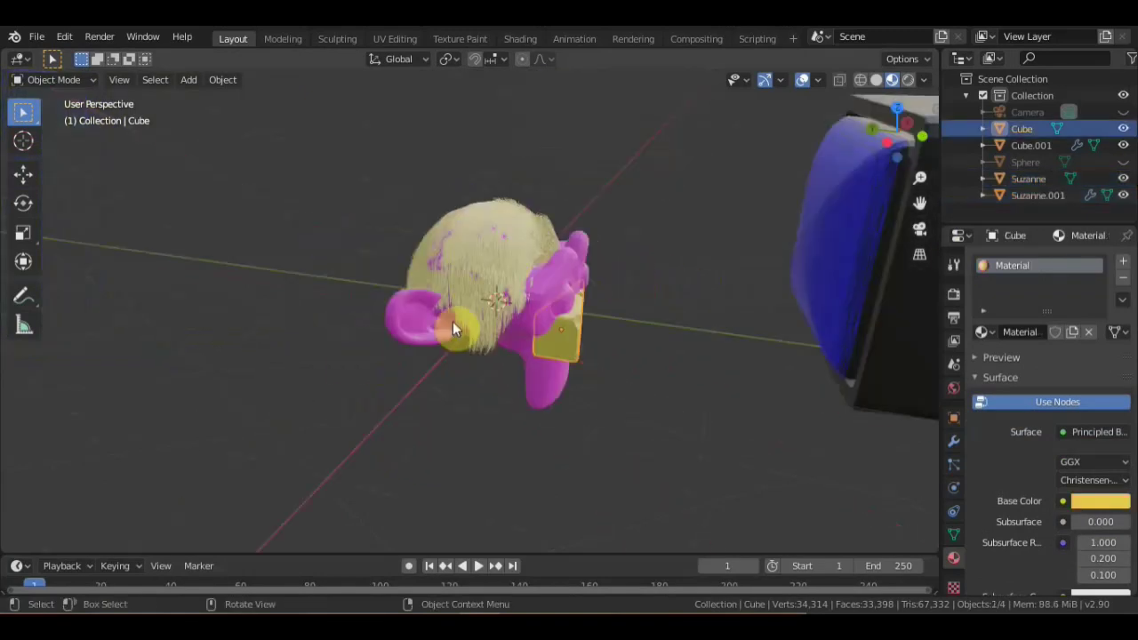
middle_drag(585, 346, 594, 330)
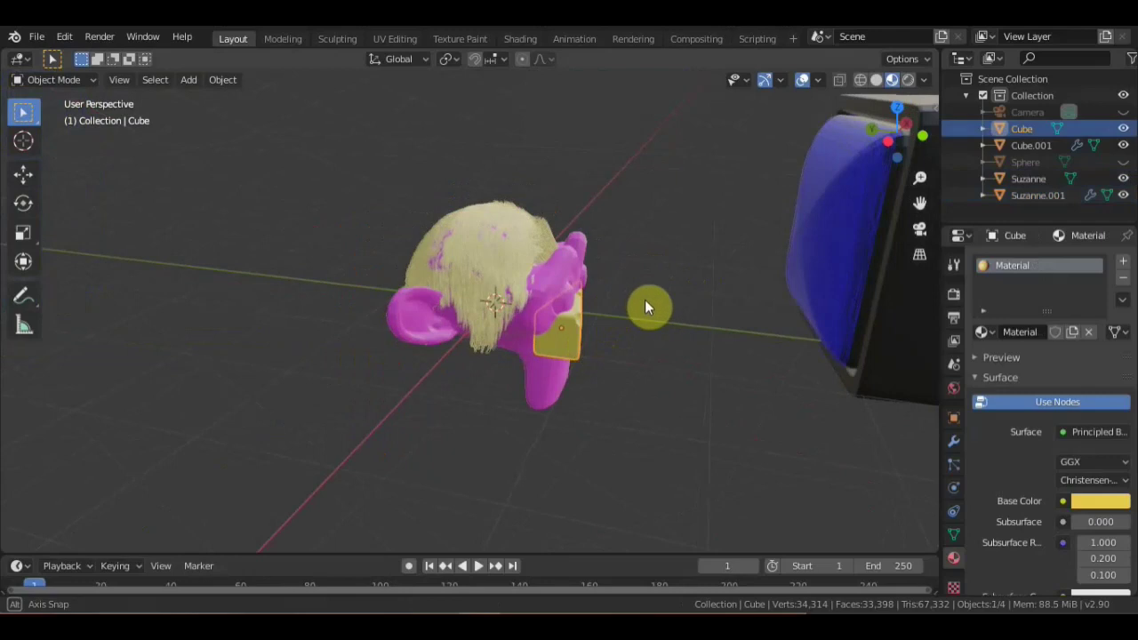
middle_drag(644, 300, 633, 327)
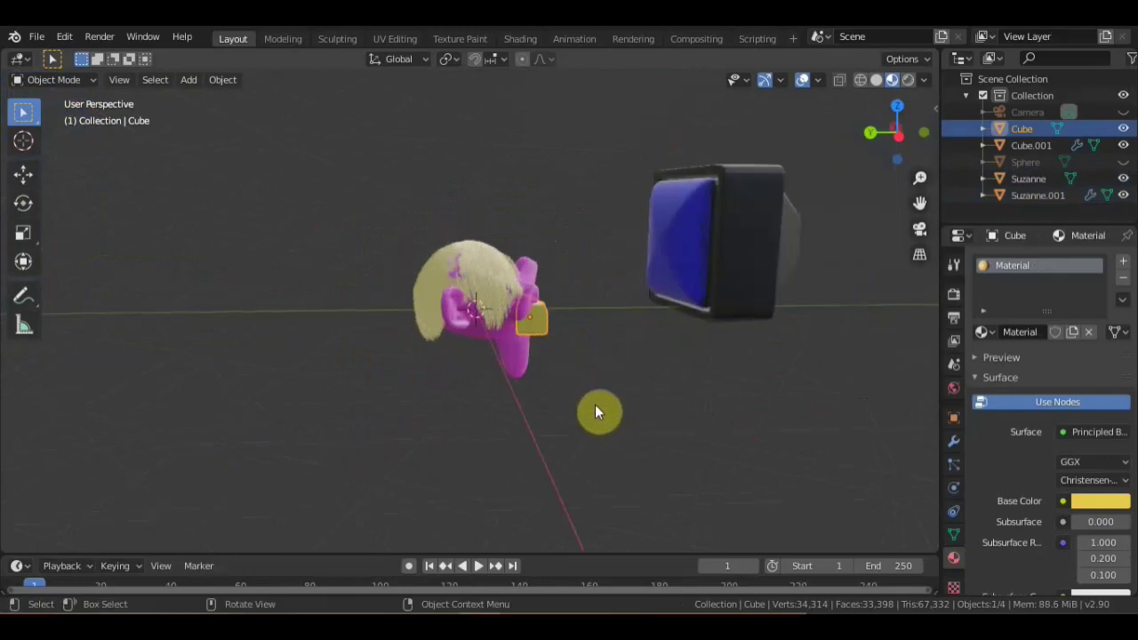
key(a)
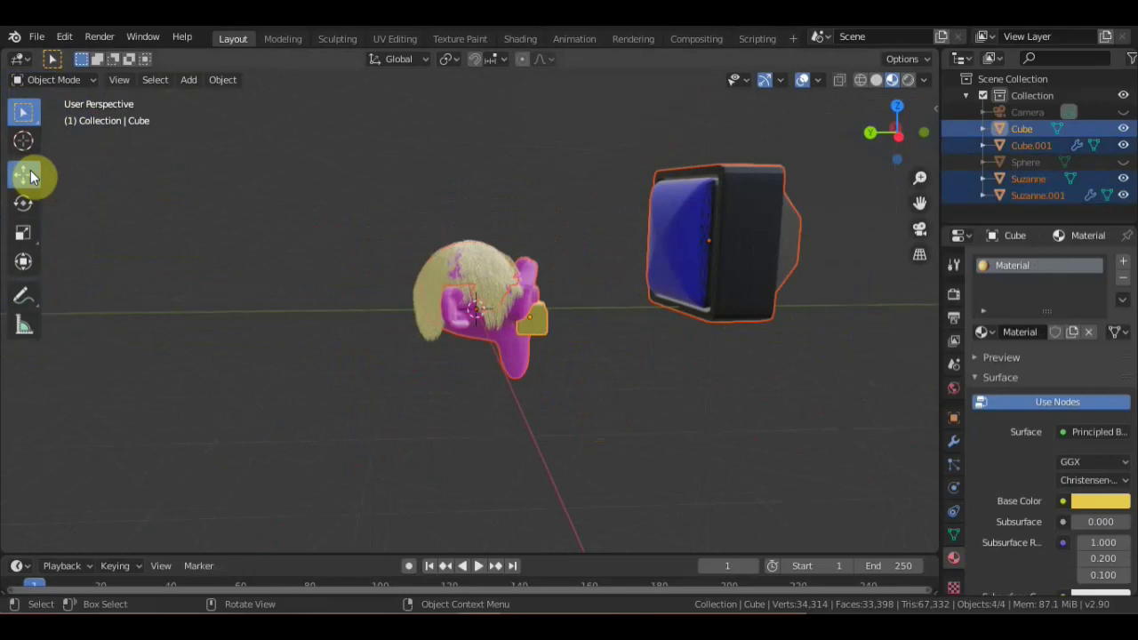
Raise all objects upward, then lower the TV on its own
click(24, 173)
drag(552, 226, 694, 160)
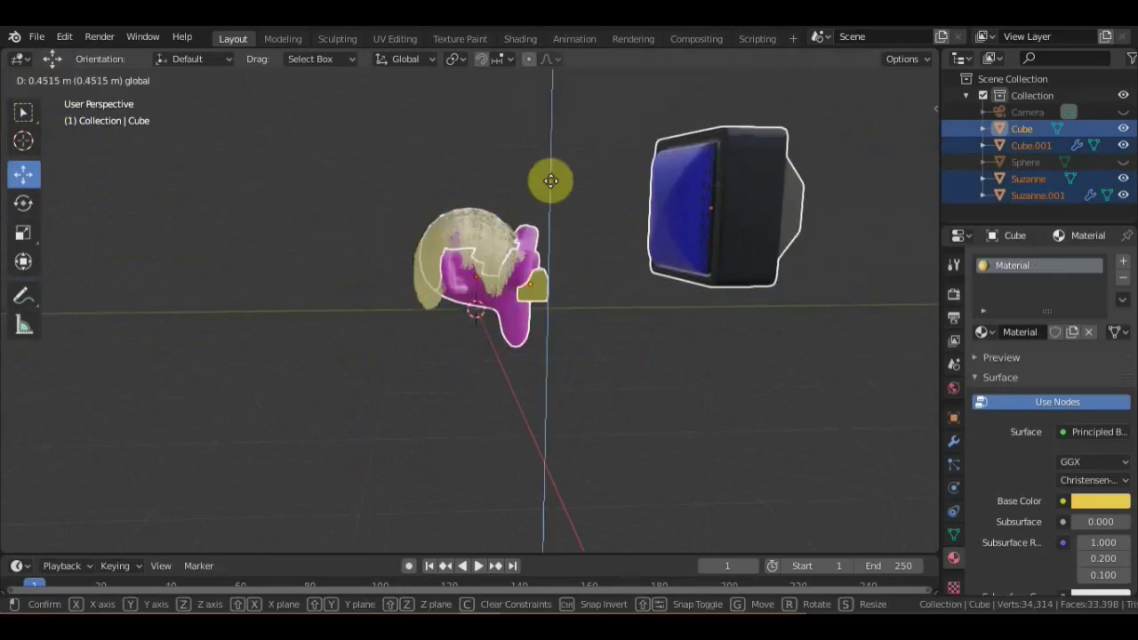
click(695, 167)
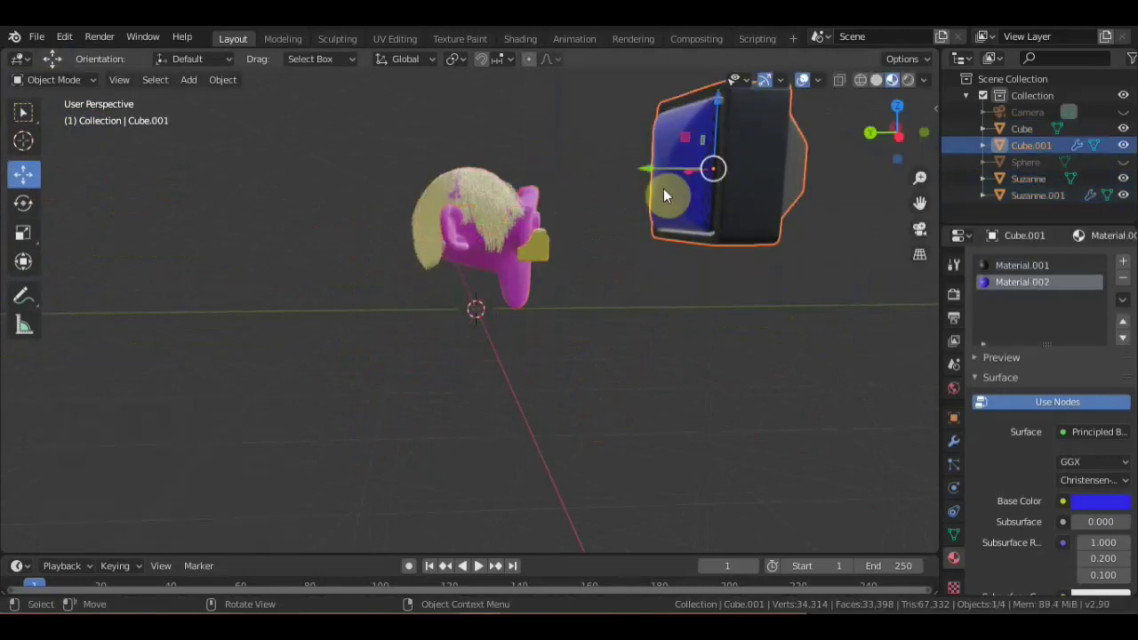
mouse_move(717, 92)
mouse_down()
mouse_move(717, 120)
mouse_move(153, 566)
mouse_up()
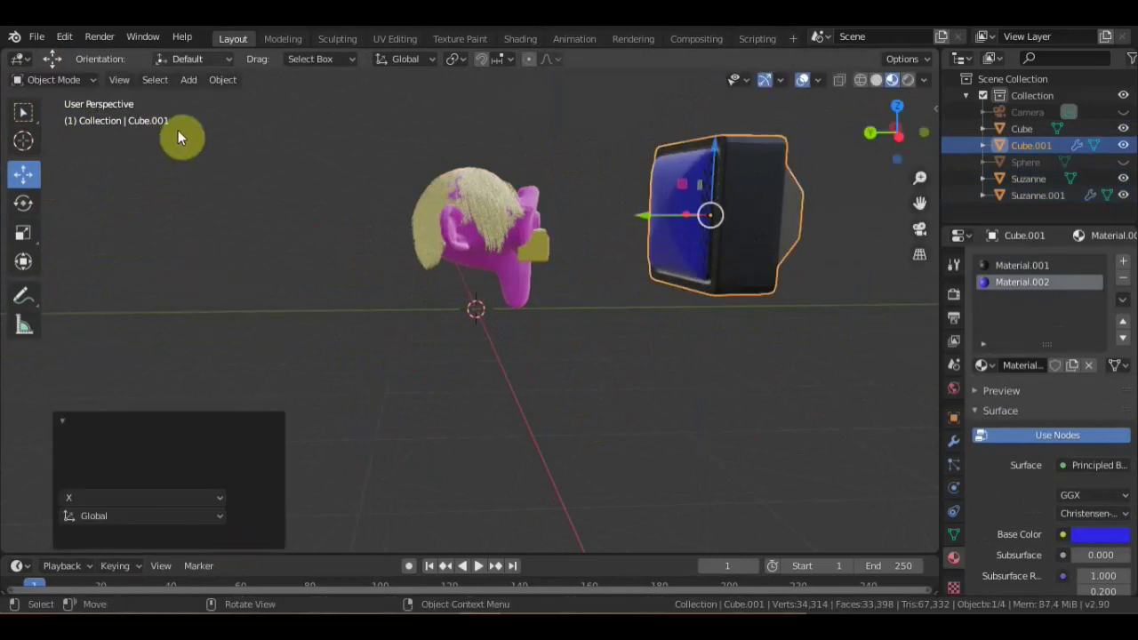
Add a floor Plane scaled to about 6.3, then lower the TV toward it
click(189, 79)
mouse_move(213, 98)
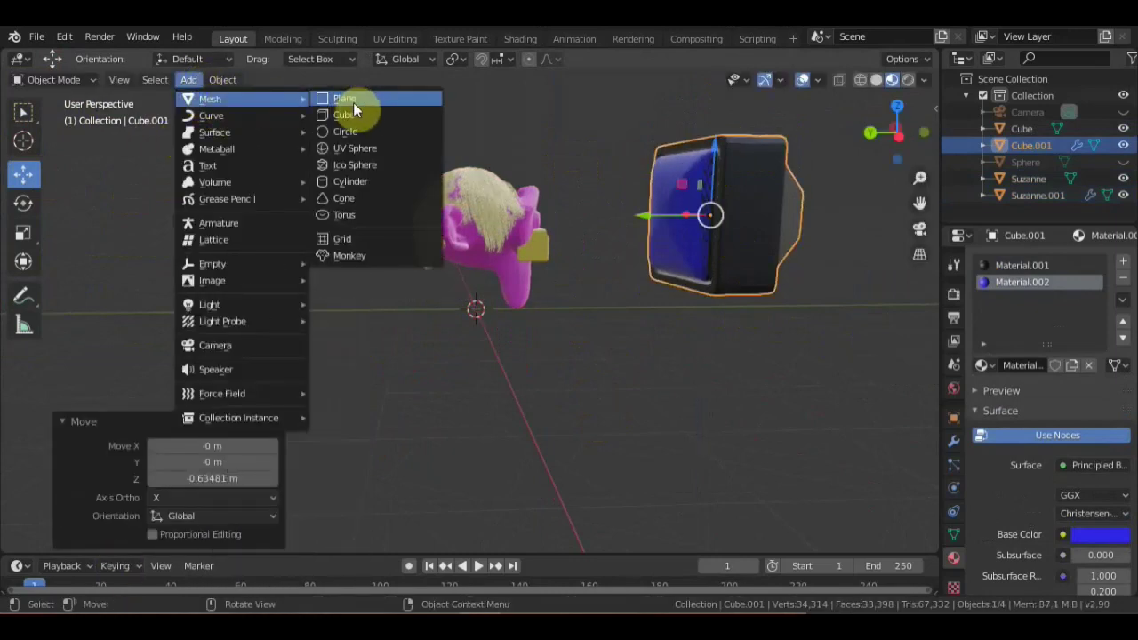
click(356, 100)
key(s)
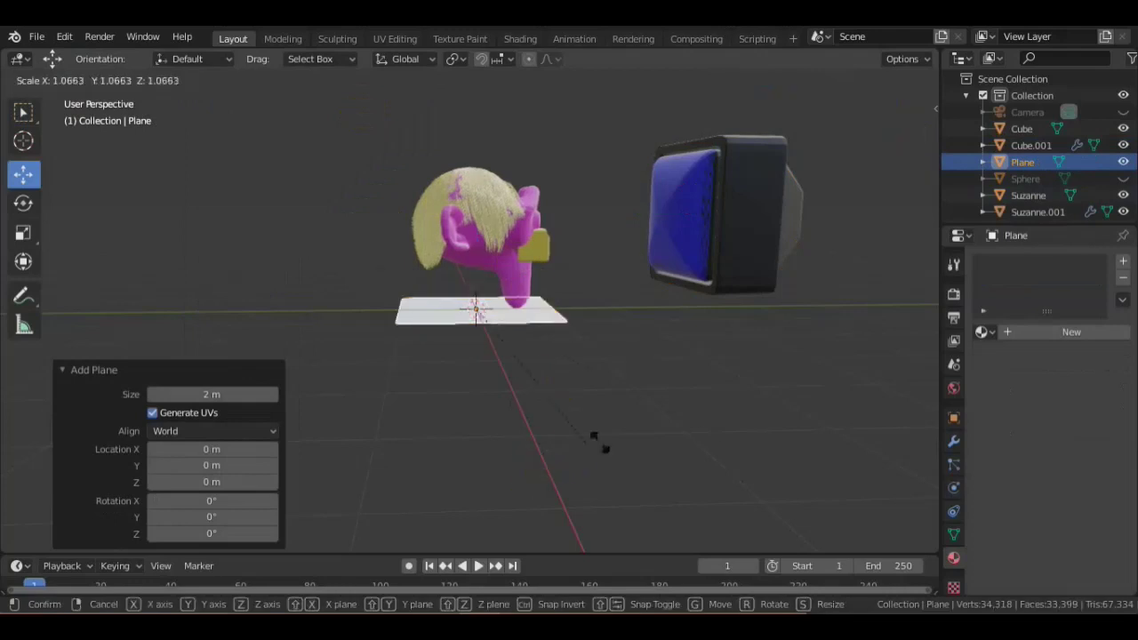
click(527, 420)
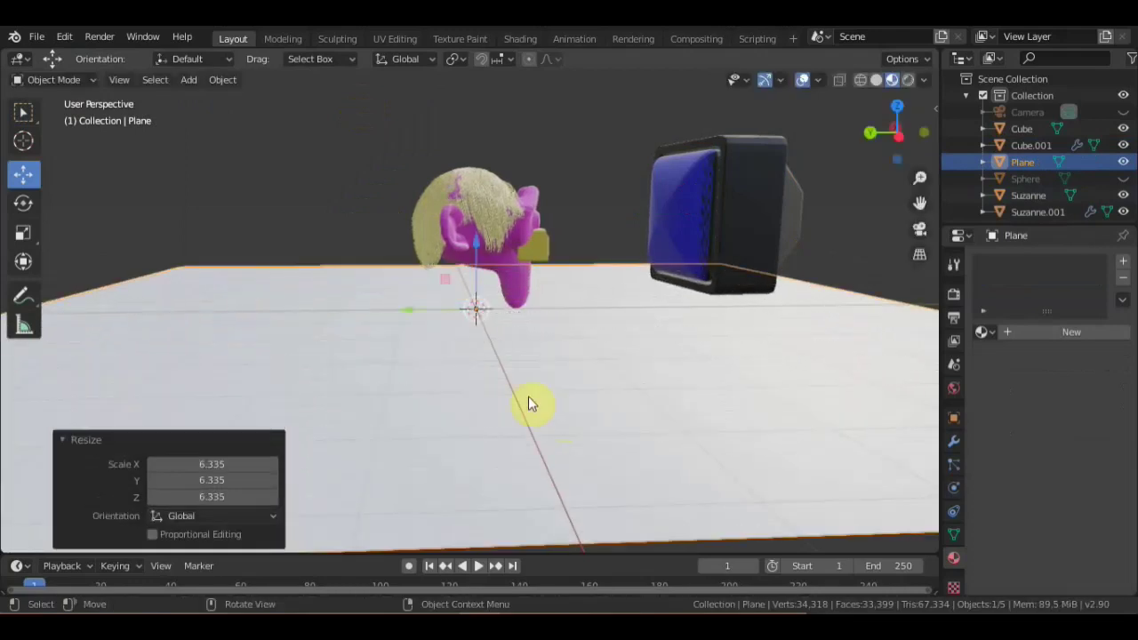
mouse_move(533, 401)
middle_down()
mouse_move(693, 384)
mouse_move(625, 401)
mouse_move(313, 373)
mouse_move(338, 365)
middle_up()
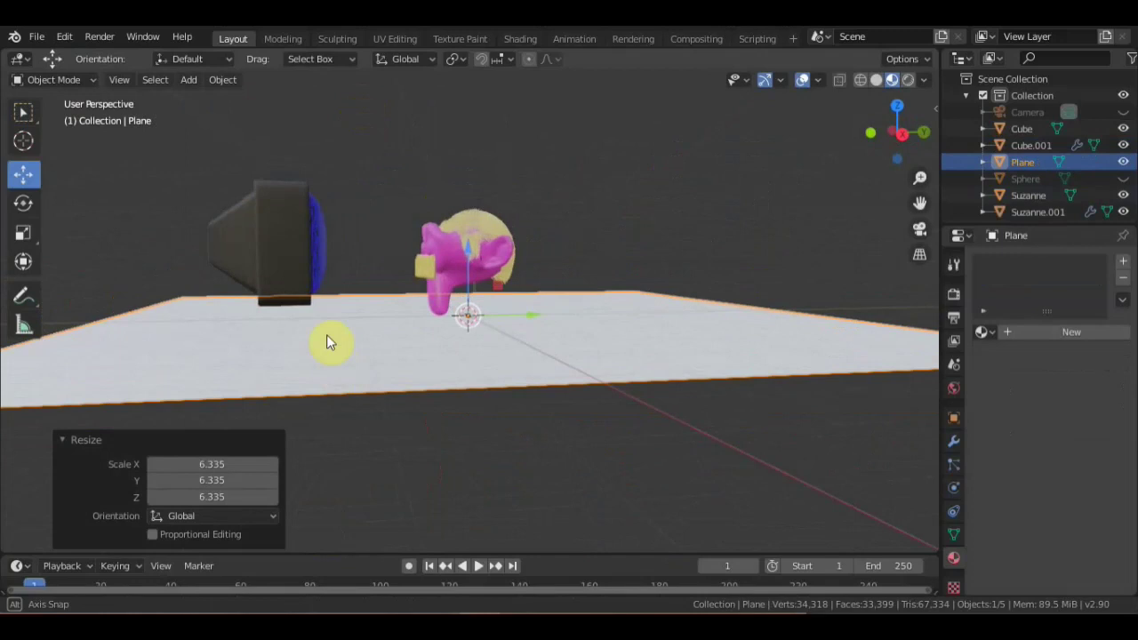
click(277, 186)
drag(276, 170, 279, 193)
Lower the cheese block beside Suzanne's mouth and rotate it -68.3° about Z
click(450, 279)
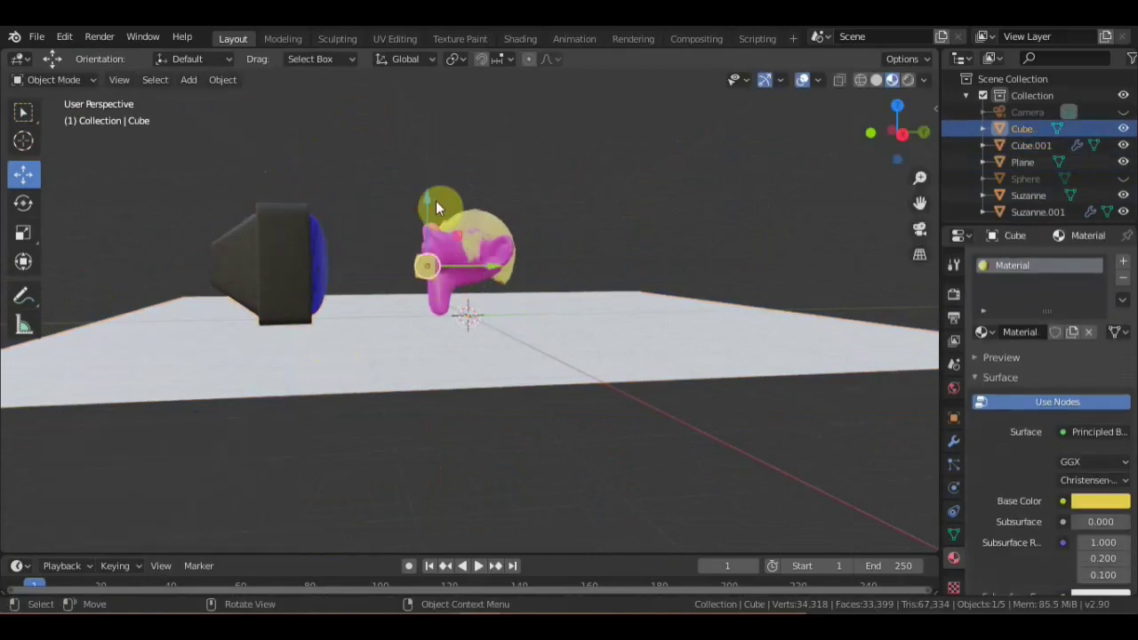
mouse_move(428, 193)
mouse_down()
mouse_move(504, 307)
mouse_move(488, 289)
mouse_up()
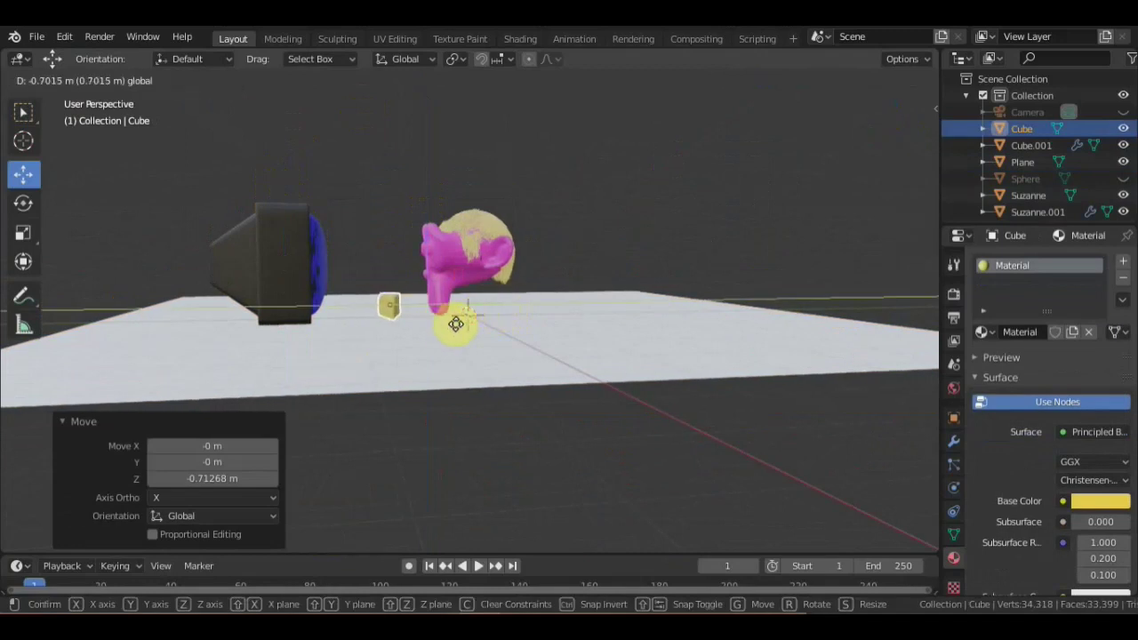
mouse_move(488, 289)
middle_down()
mouse_move(515, 353)
mouse_move(515, 432)
mouse_move(483, 418)
middle_up()
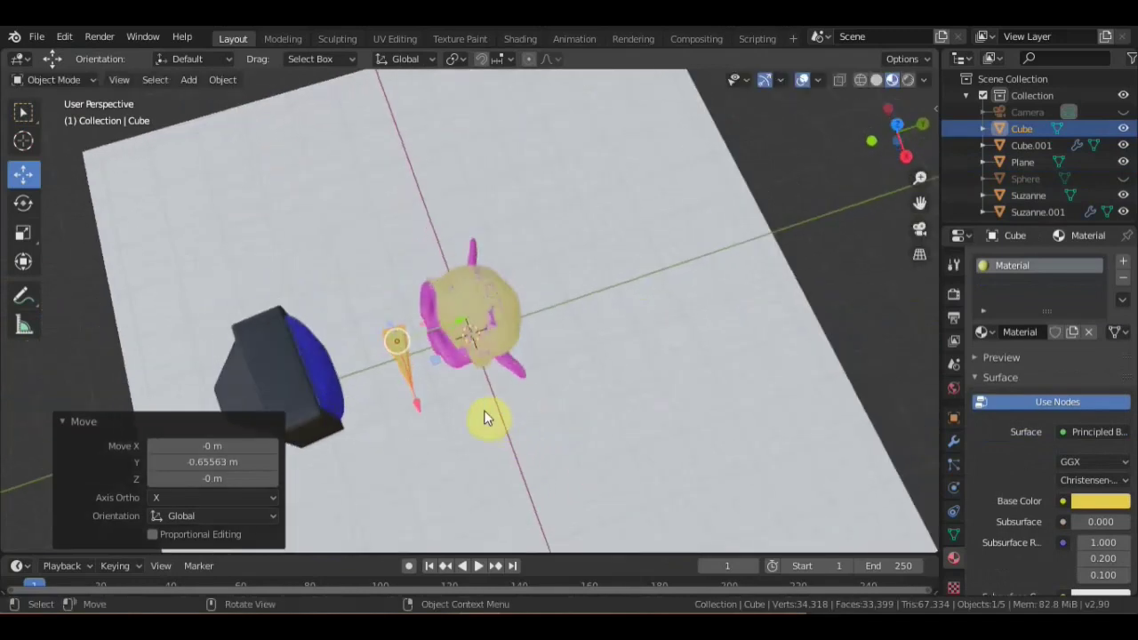
key(r)
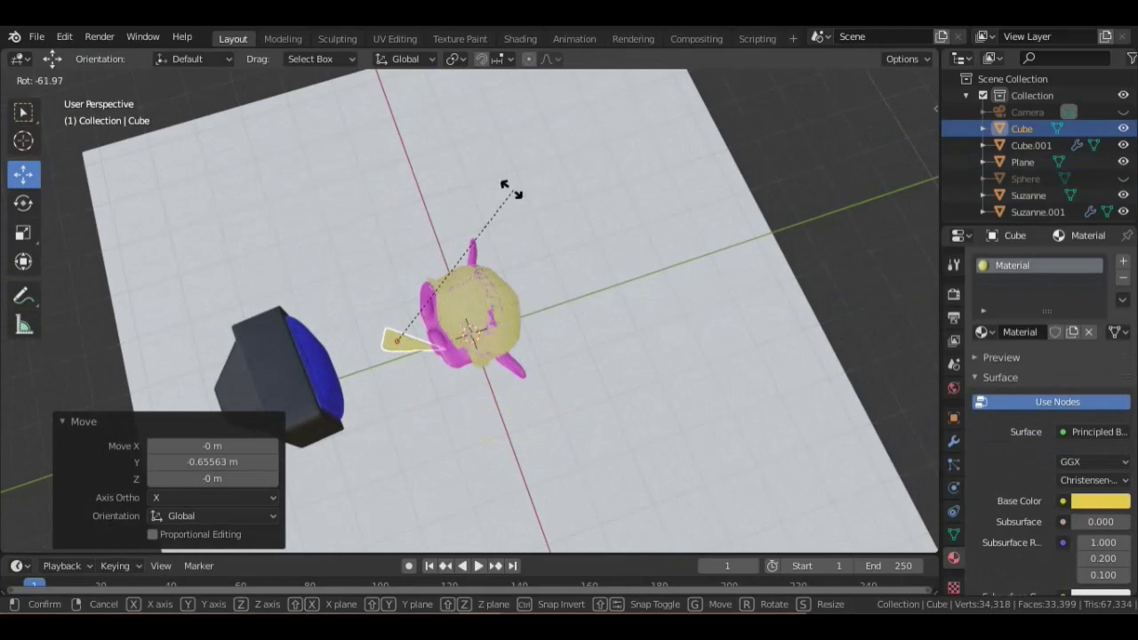
click(495, 183)
mouse_move(494, 183)
middle_down()
mouse_move(533, 216)
mouse_move(513, 101)
mouse_move(540, 134)
mouse_move(620, 133)
mouse_move(590, 127)
mouse_move(575, 157)
mouse_move(465, 217)
mouse_move(314, 239)
mouse_move(536, 192)
middle_up()
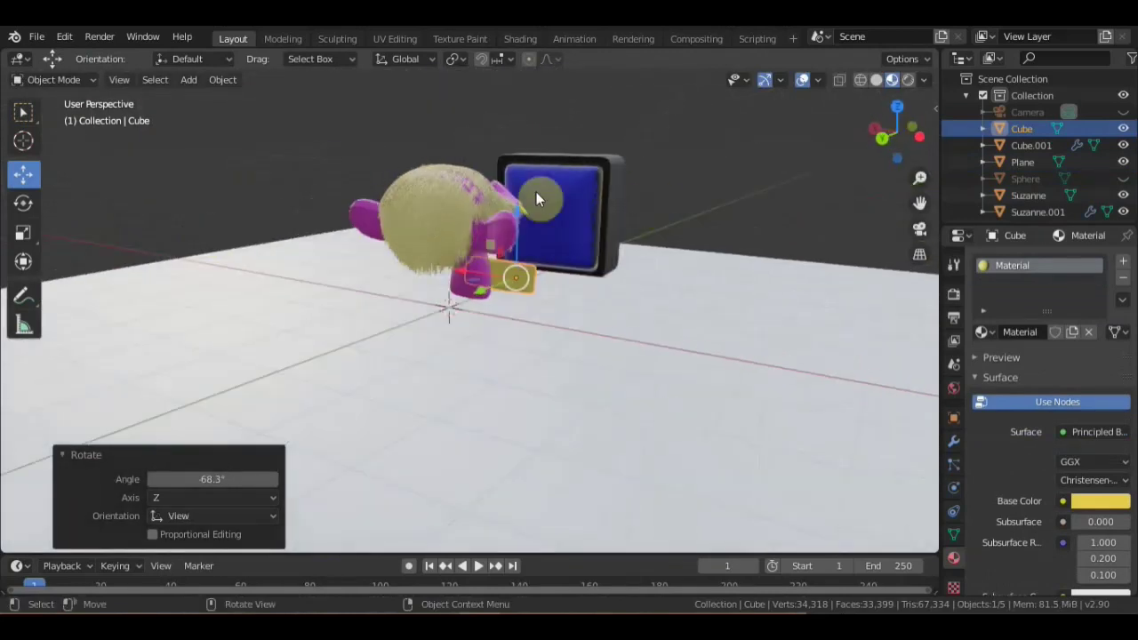
scroll(721, 211, up, 1)
mouse_move(796, 224)
middle_down()
mouse_move(602, 348)
mouse_move(465, 343)
middle_up()
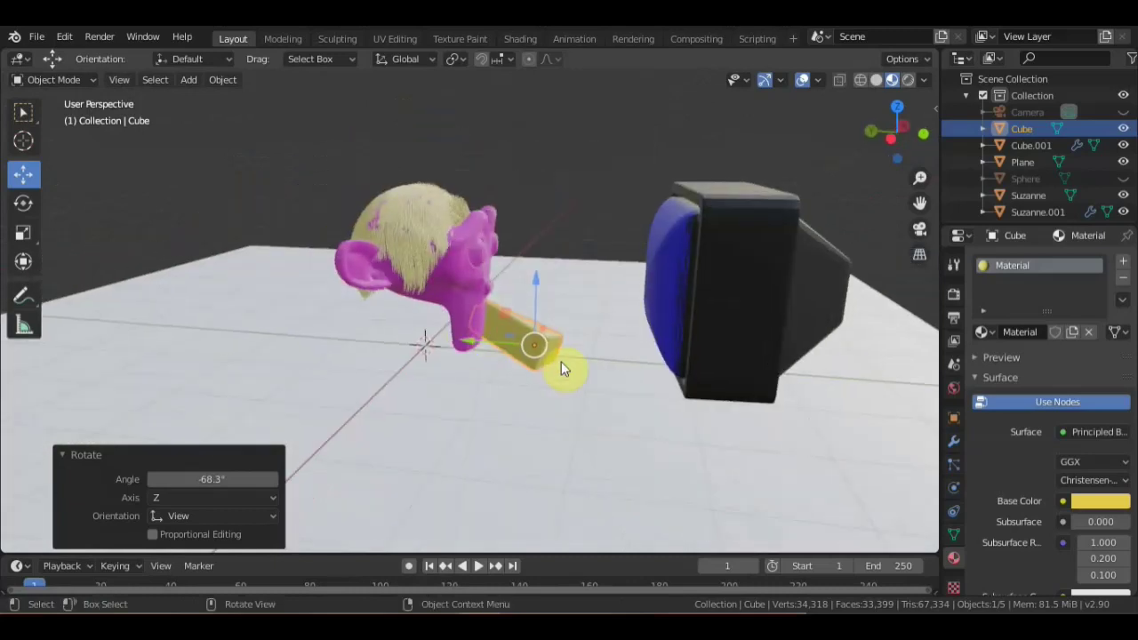